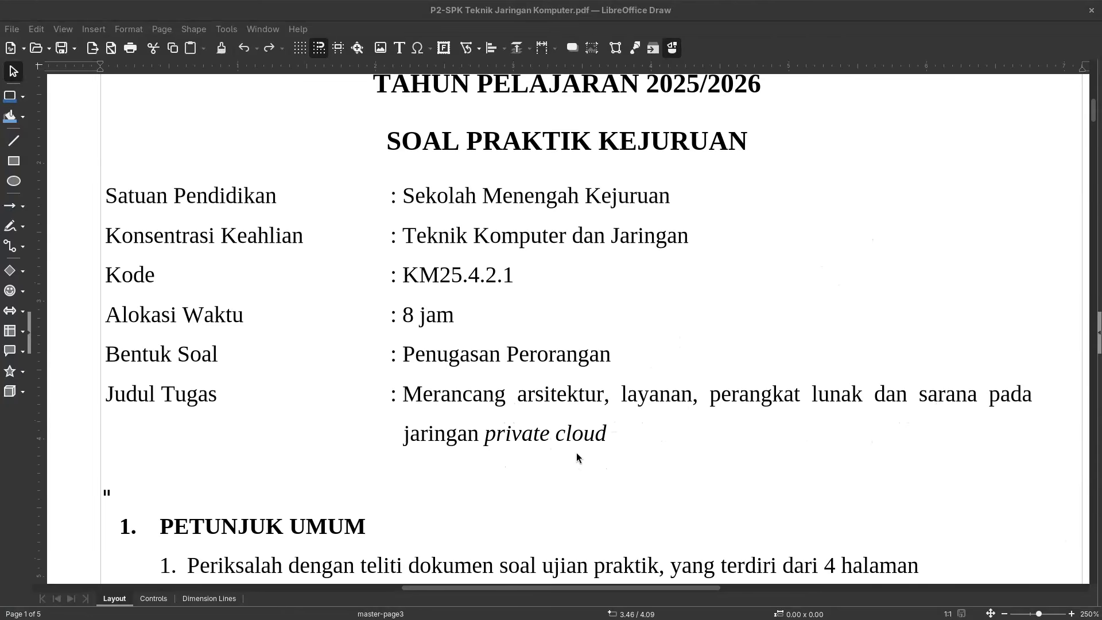
Step: Launch WinBox and refresh the Neighbors list to discover the router
scroll(596, 482, up, 5)
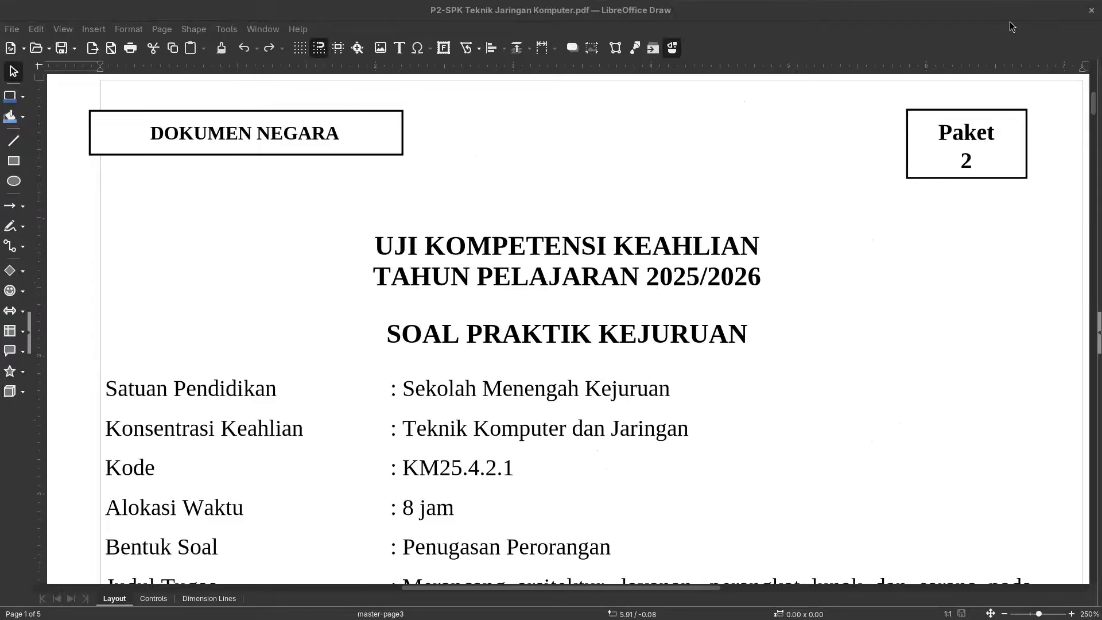
click(988, 22)
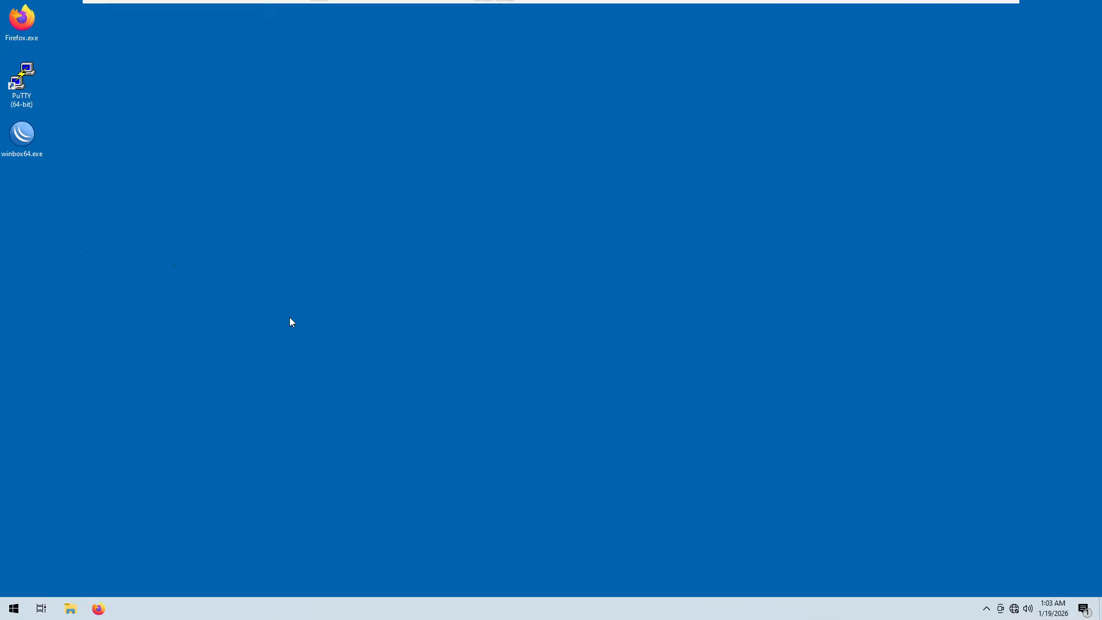
double_click(22, 135)
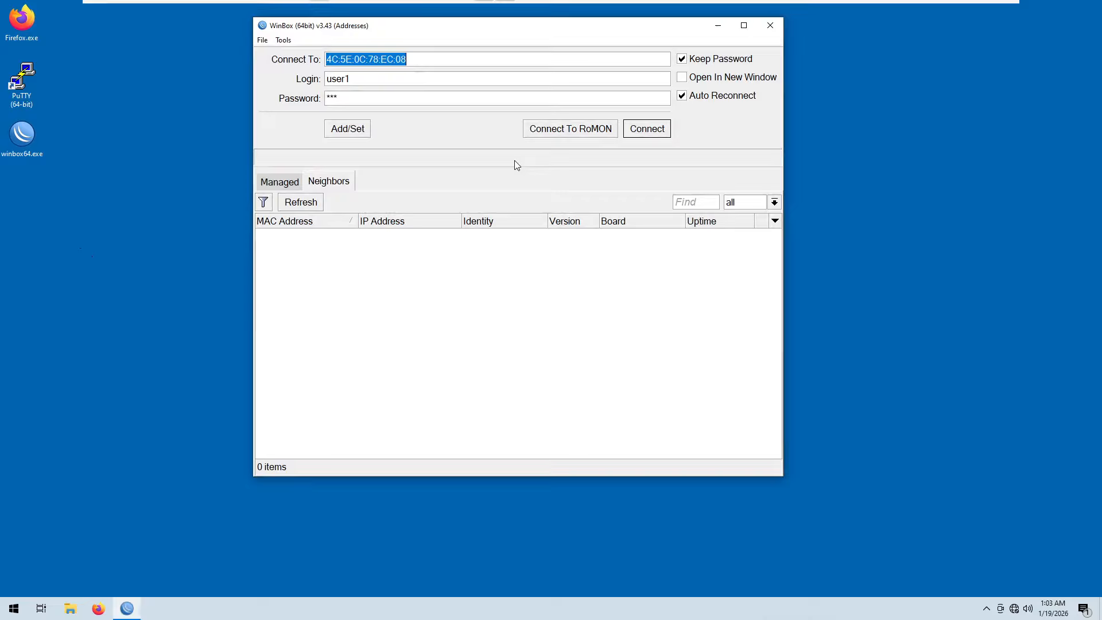
click(327, 182)
click(298, 204)
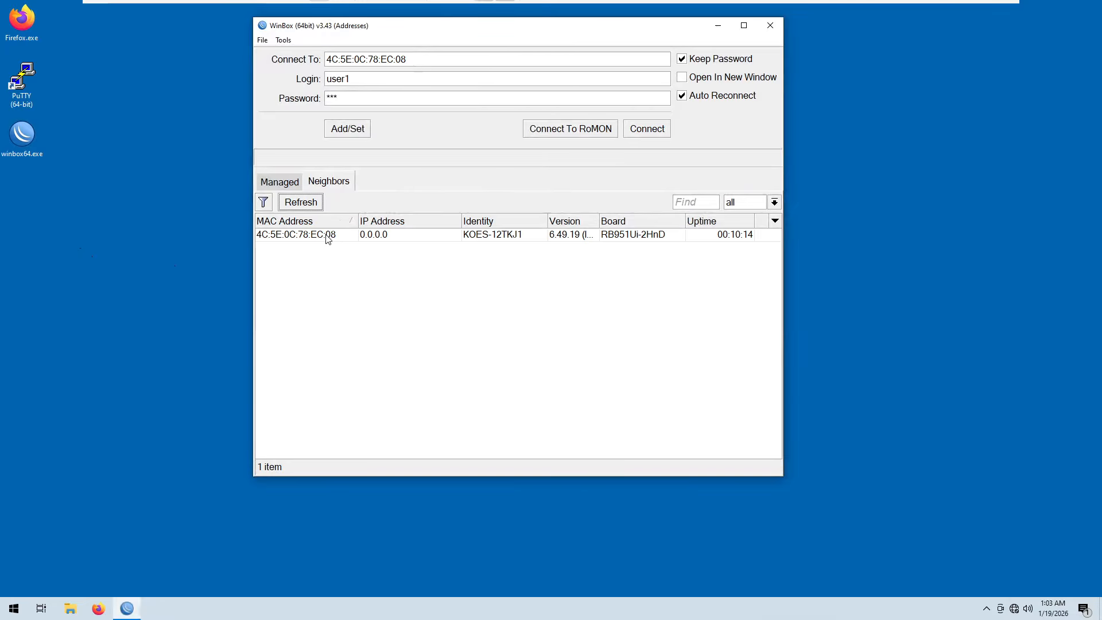
Step: Select the discovered router by its MAC address and connect to it as user1
click(293, 239)
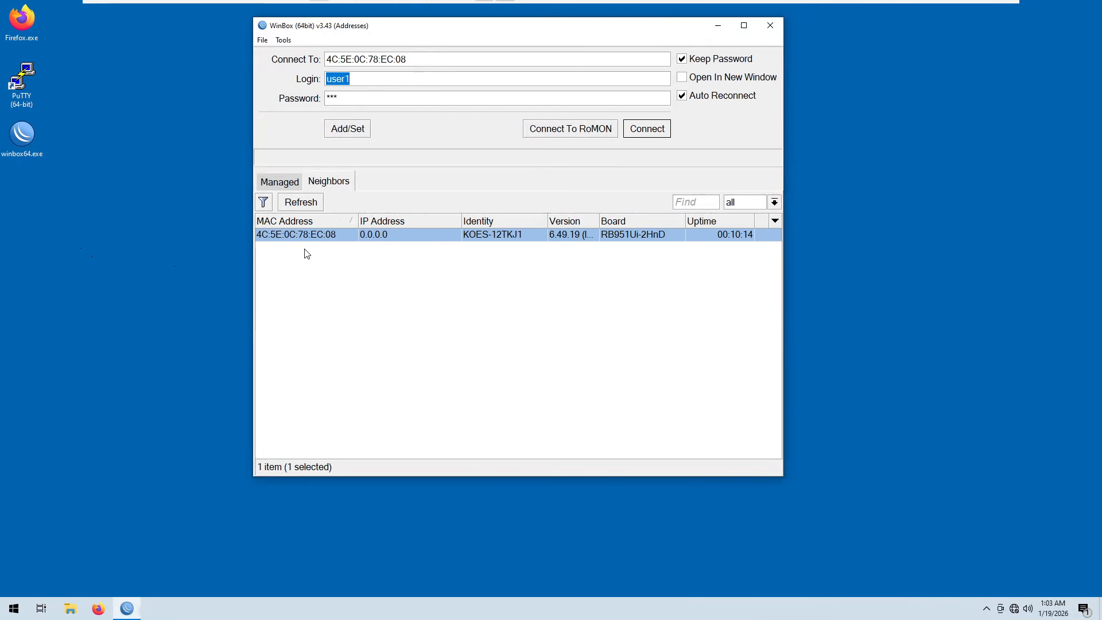
click(362, 81)
text(3)
click(646, 129)
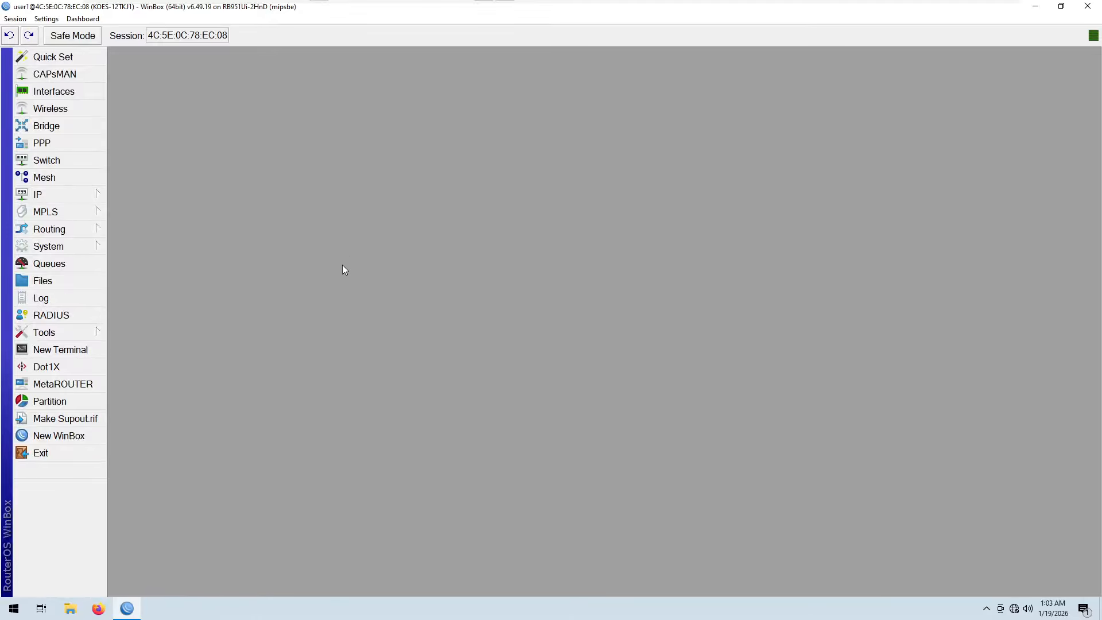
Step: Reset the router configuration with Keep User Configuration, No Default Configuration and Do Not Backup enabled, confirming the reboot
click(74, 249)
click(172, 435)
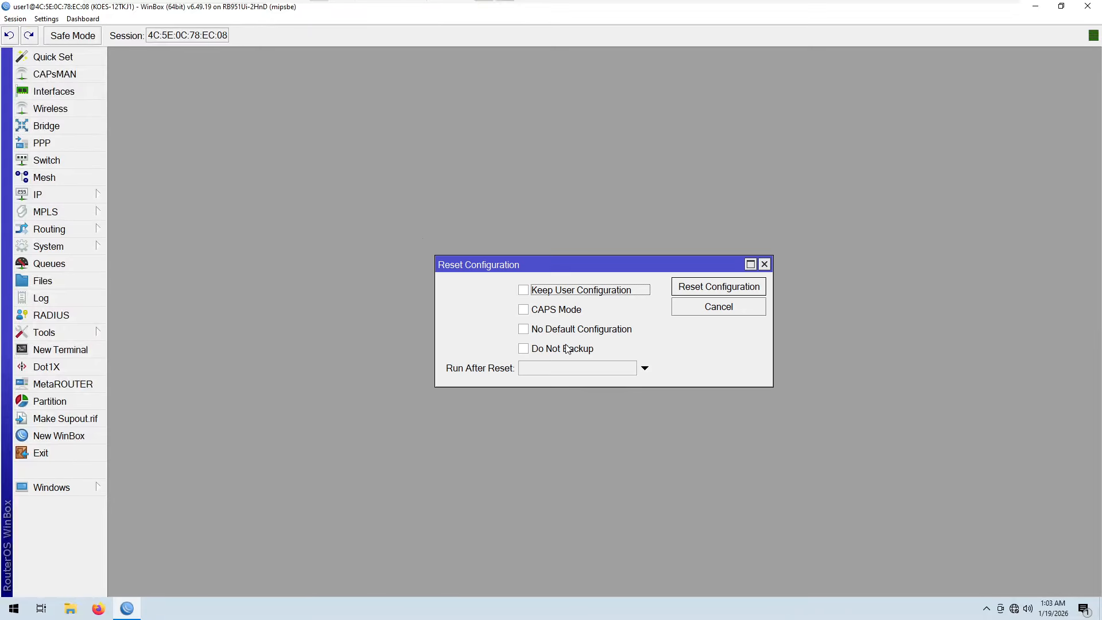
click(524, 349)
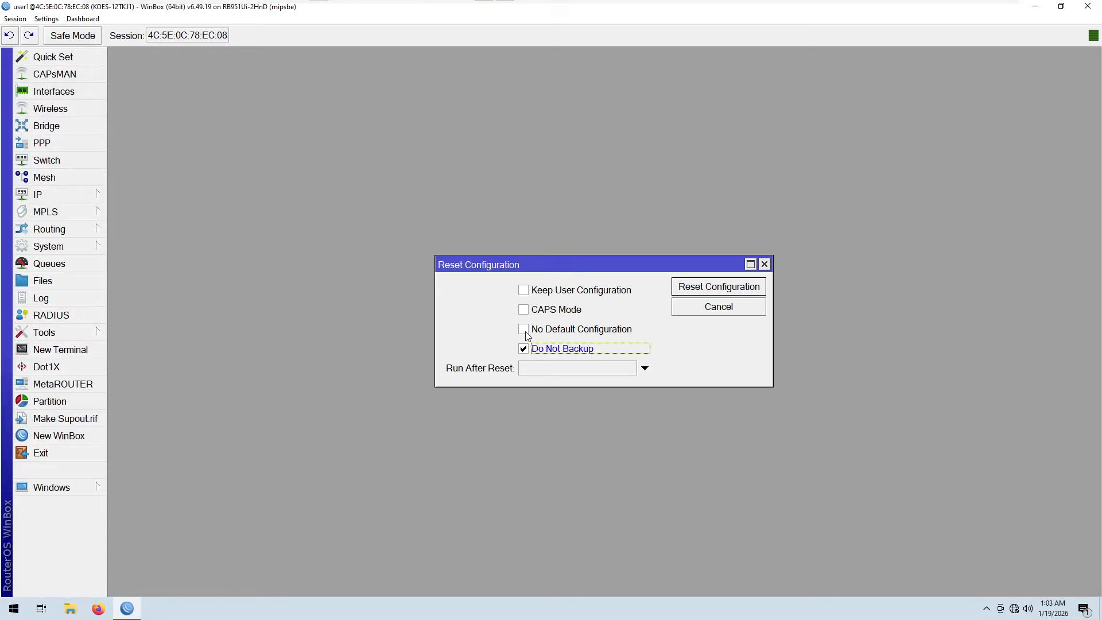
click(524, 329)
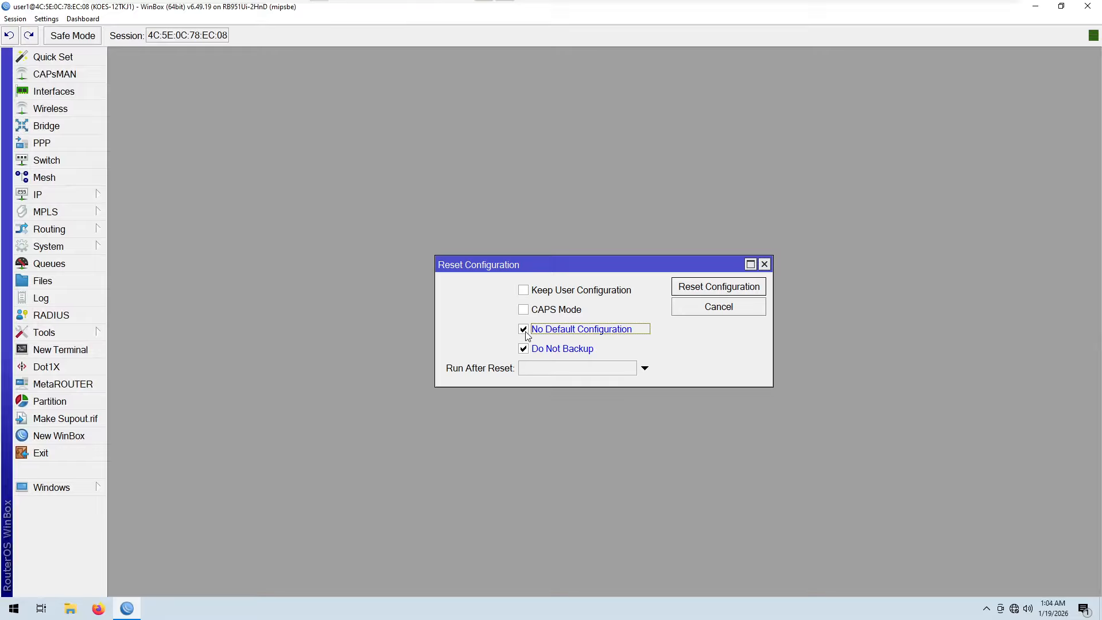
click(524, 291)
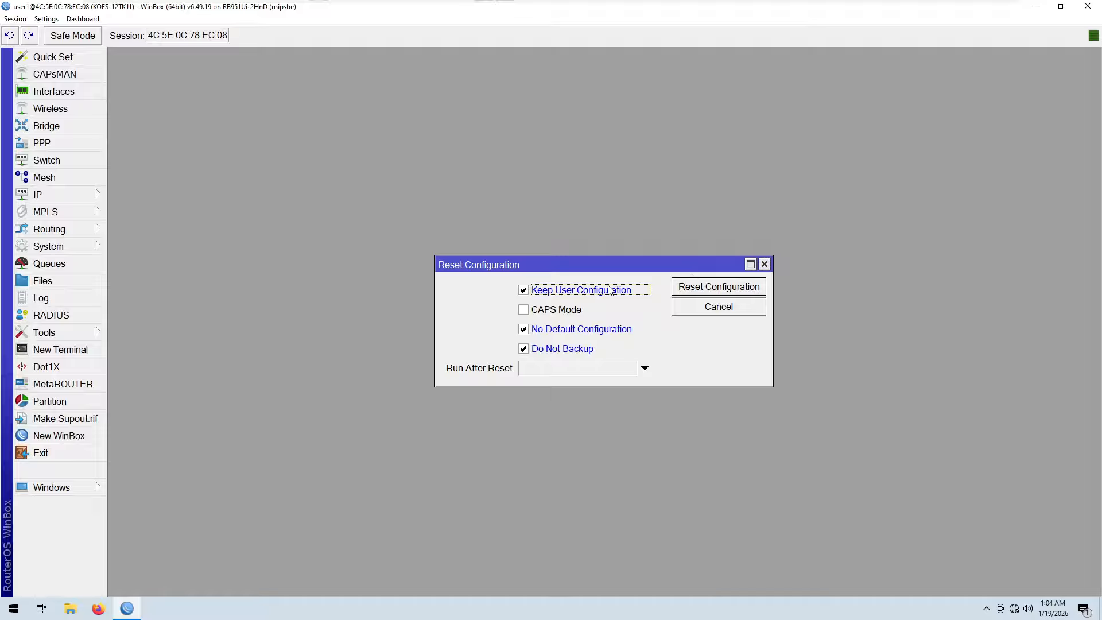
click(704, 289)
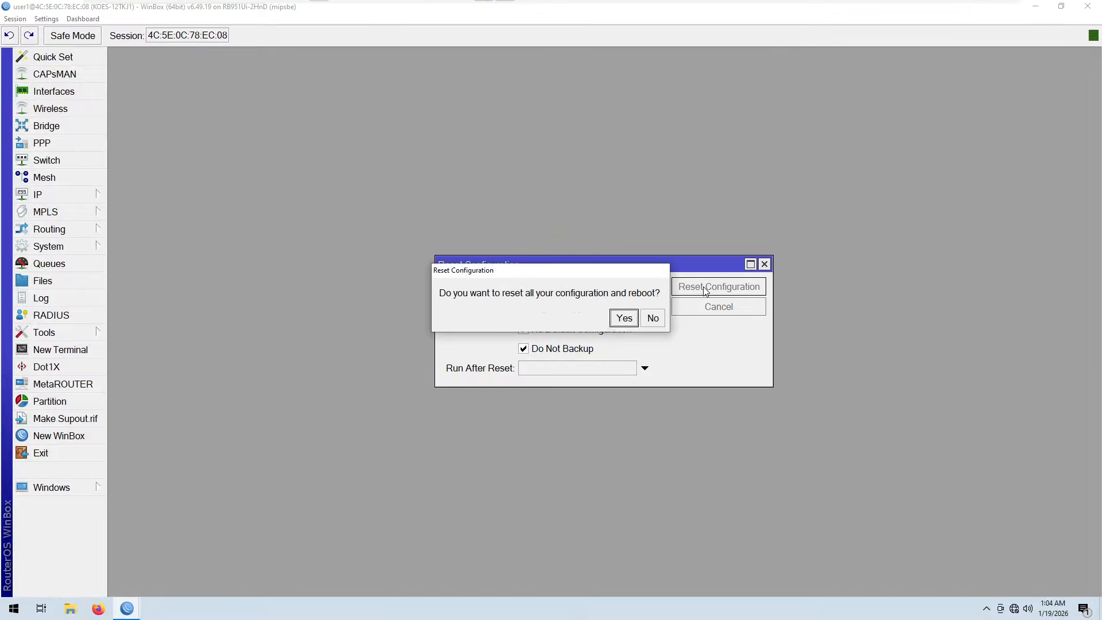
click(620, 318)
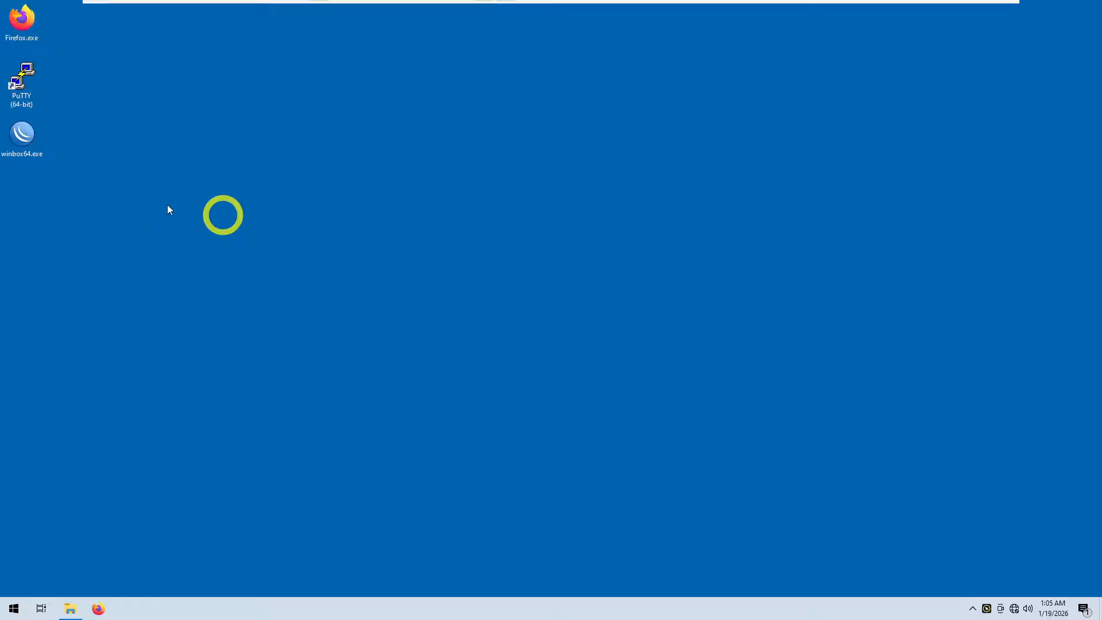
Step: Relaunch WinBox, select the router in the neighbors list and connect to it again
double_click(30, 139)
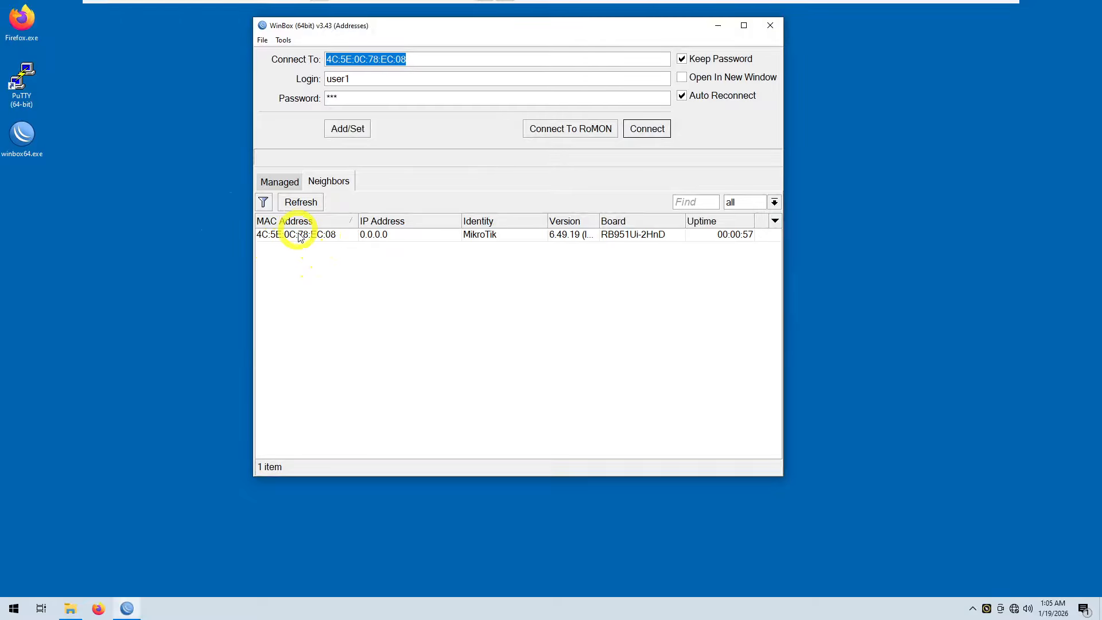
click(305, 233)
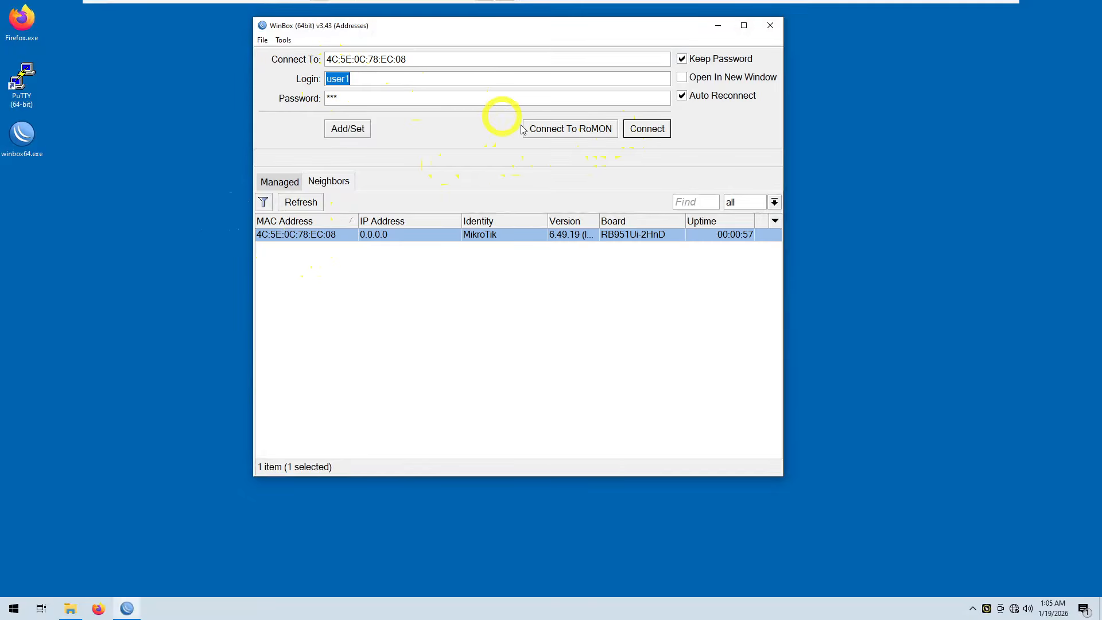
click(634, 126)
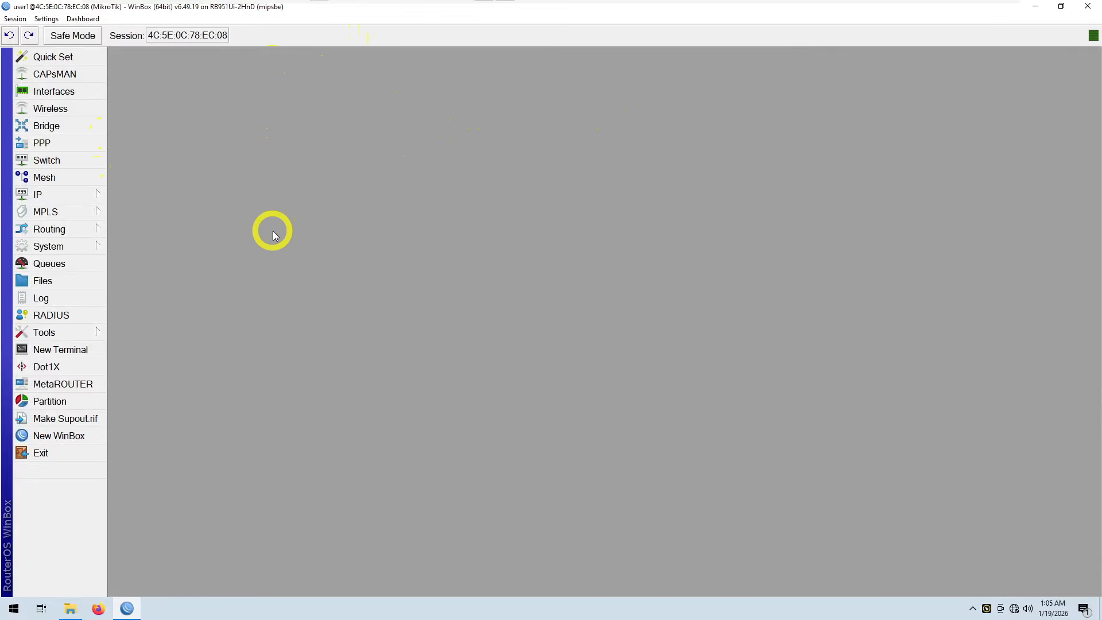
Step: Set the router's system identity to KOES-12TKJ1
click(65, 253)
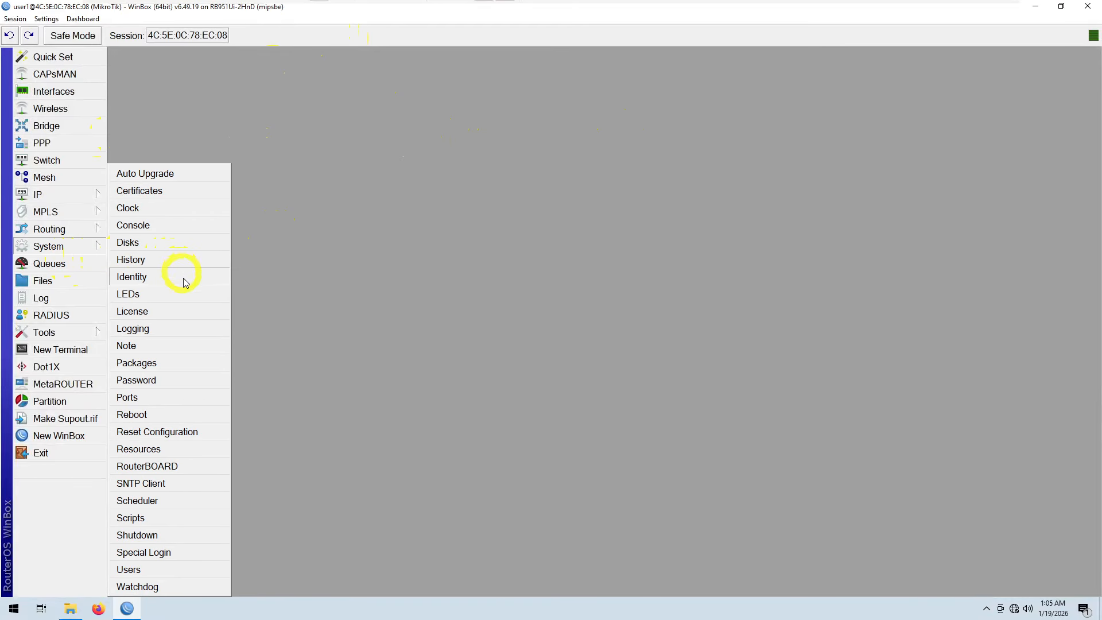
click(89, 246)
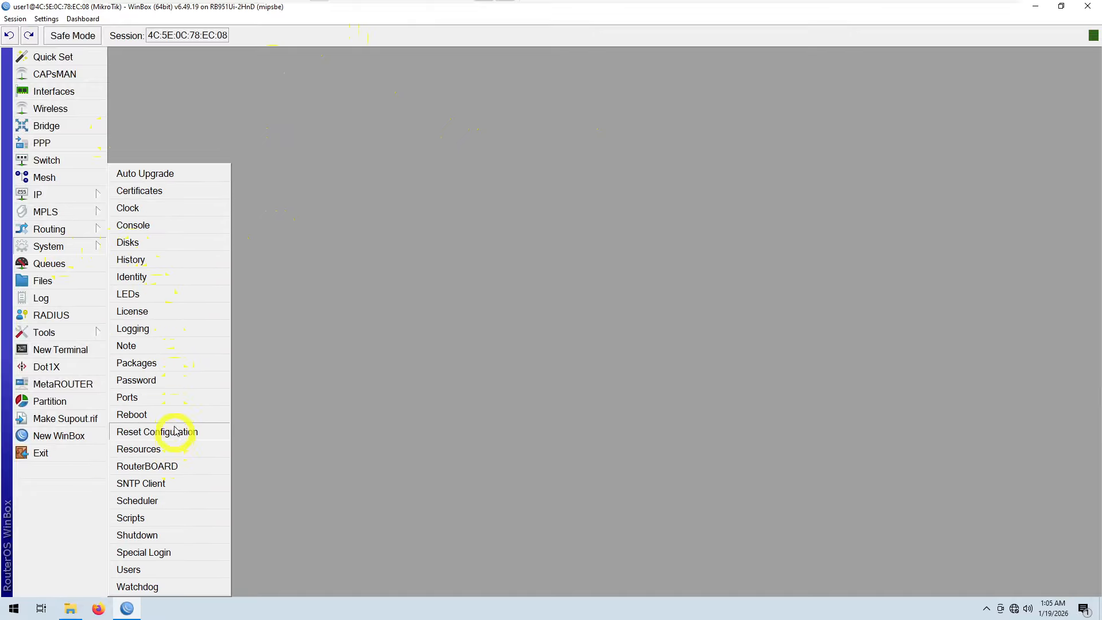
click(132, 276)
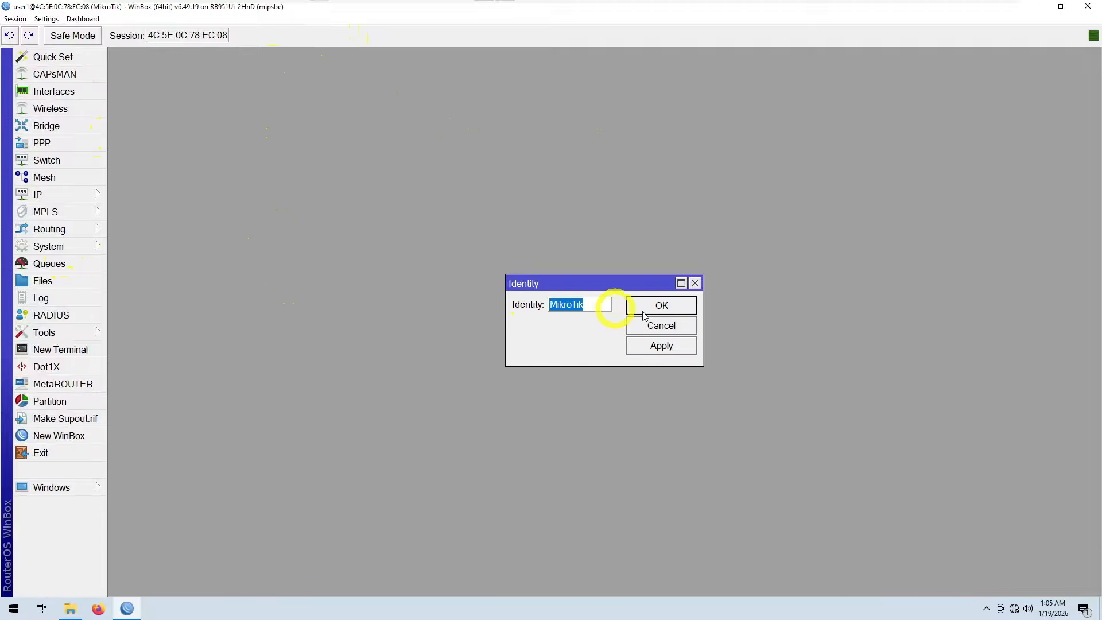
drag(595, 309, 439, 290)
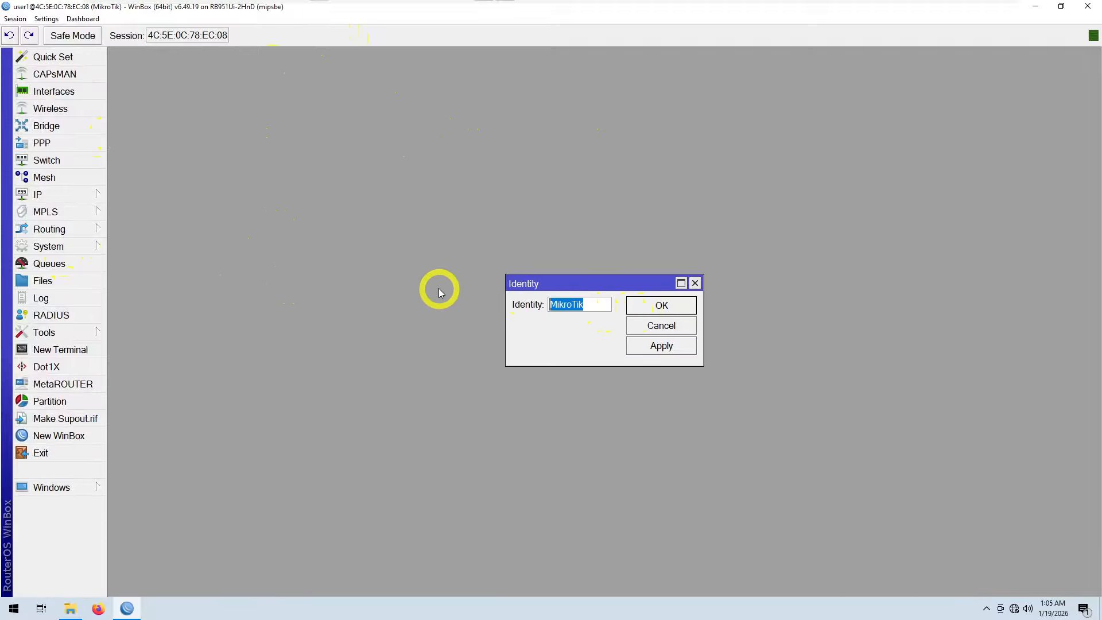
text(KOES)
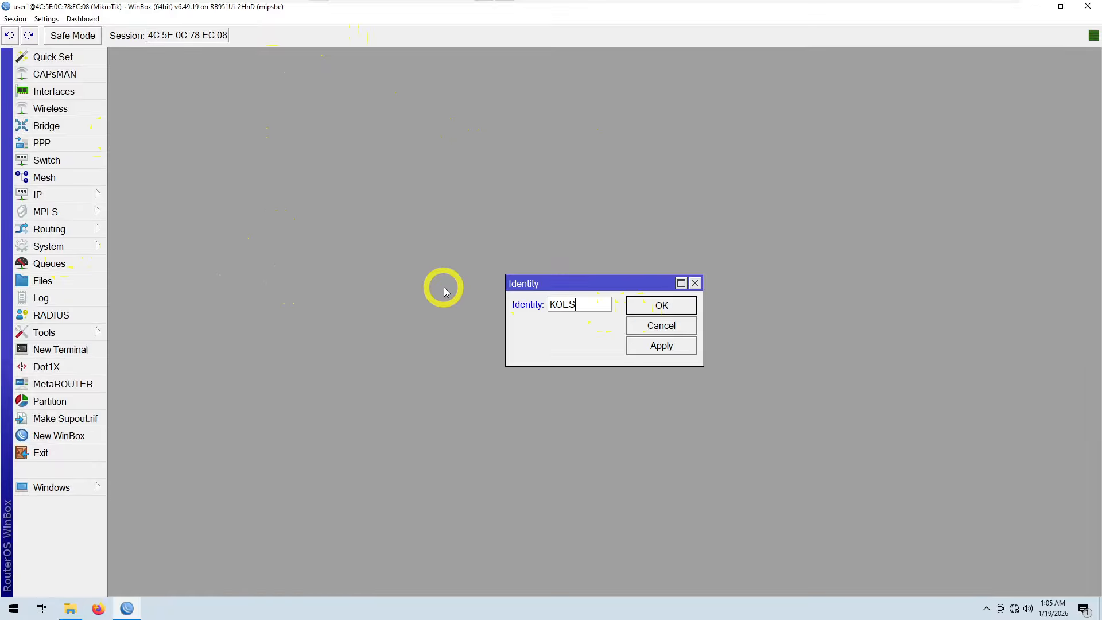
text(-12TKJ1)
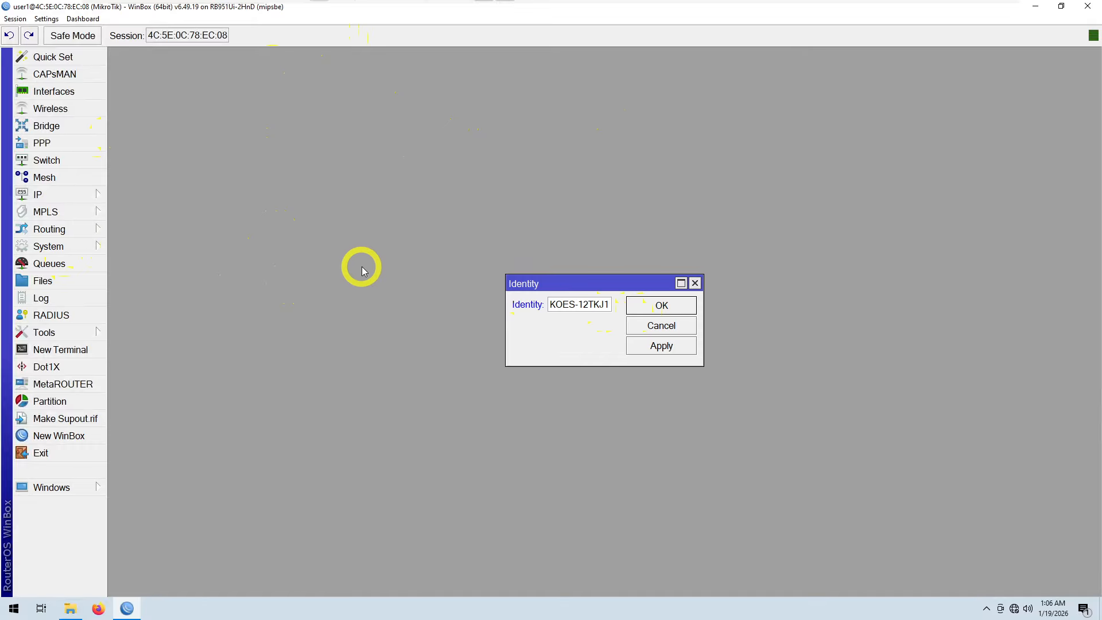
click(661, 305)
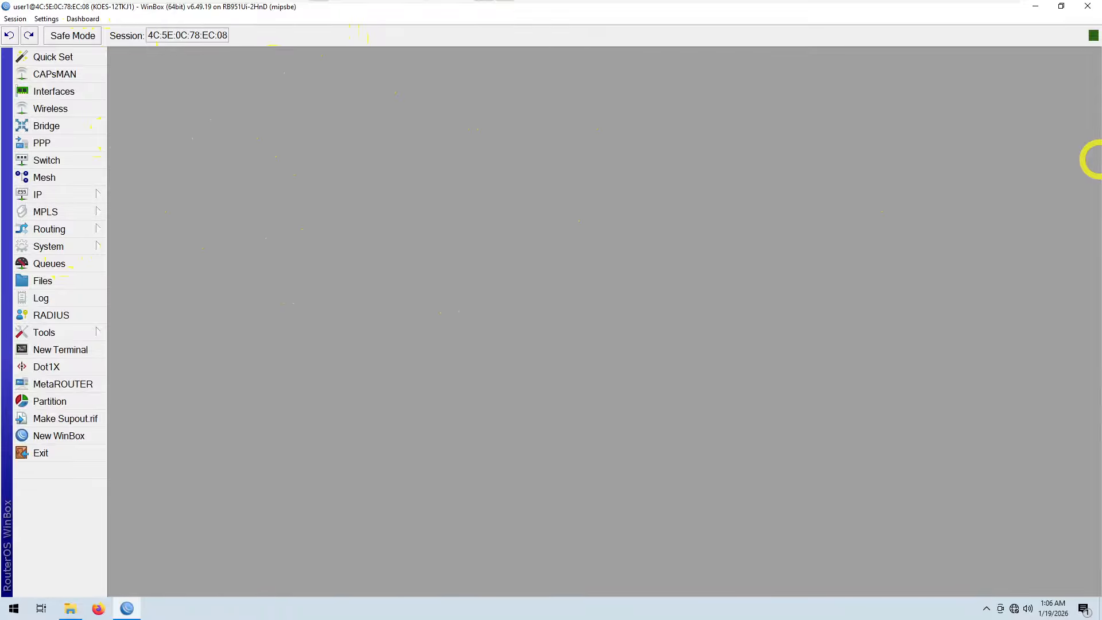
Step: Review the Mikrotik IP, gateway and DNS values in the exam data table document
drag(1101, 64, 784, 4)
scroll(732, 356, down, 2)
scroll(703, 335, up, 1)
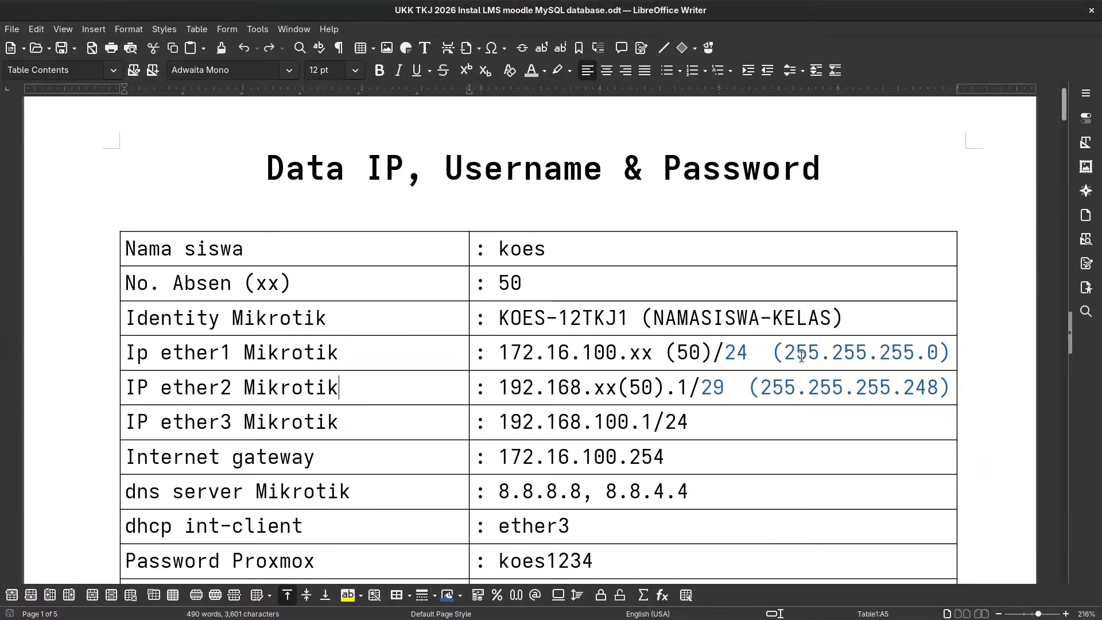
scroll(801, 356, down, 3)
scroll(787, 335, down, 1)
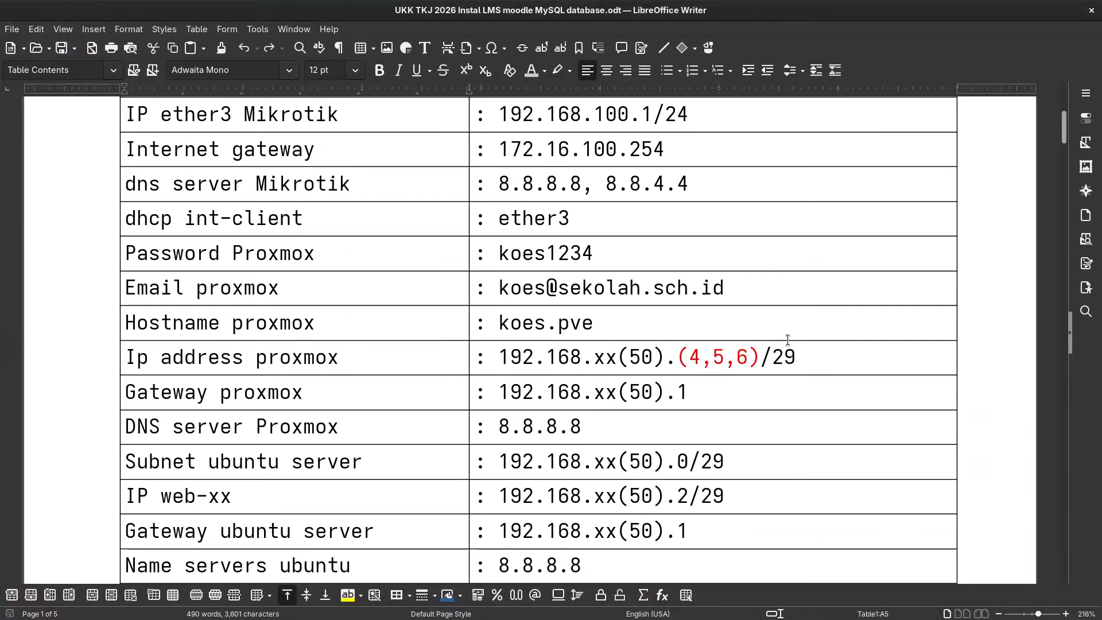
scroll(787, 339, down, 1)
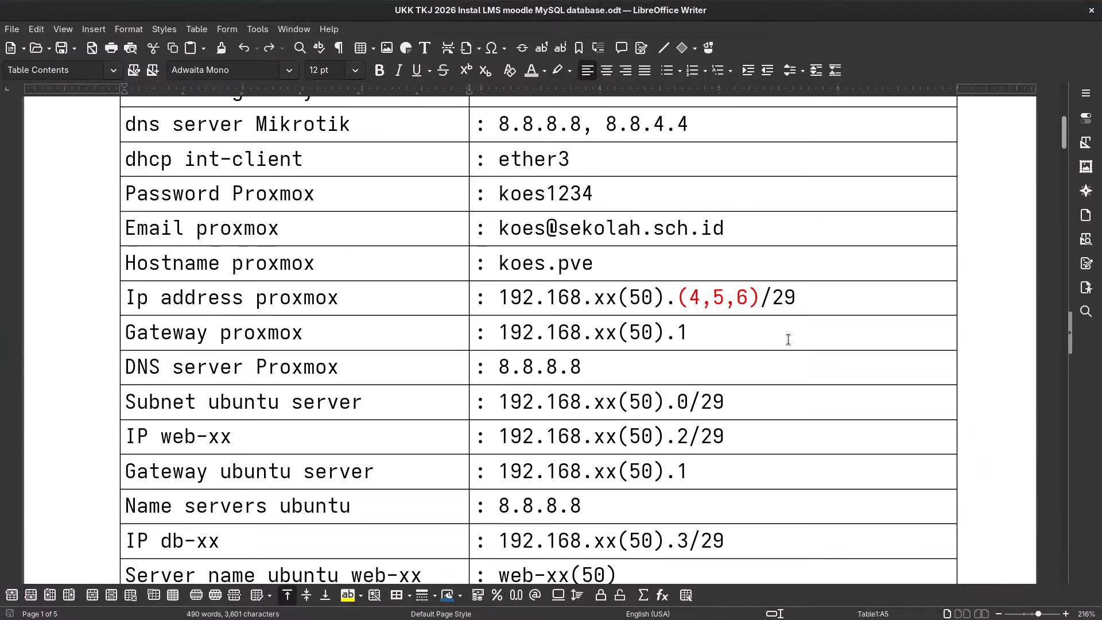
scroll(788, 337, up, 5)
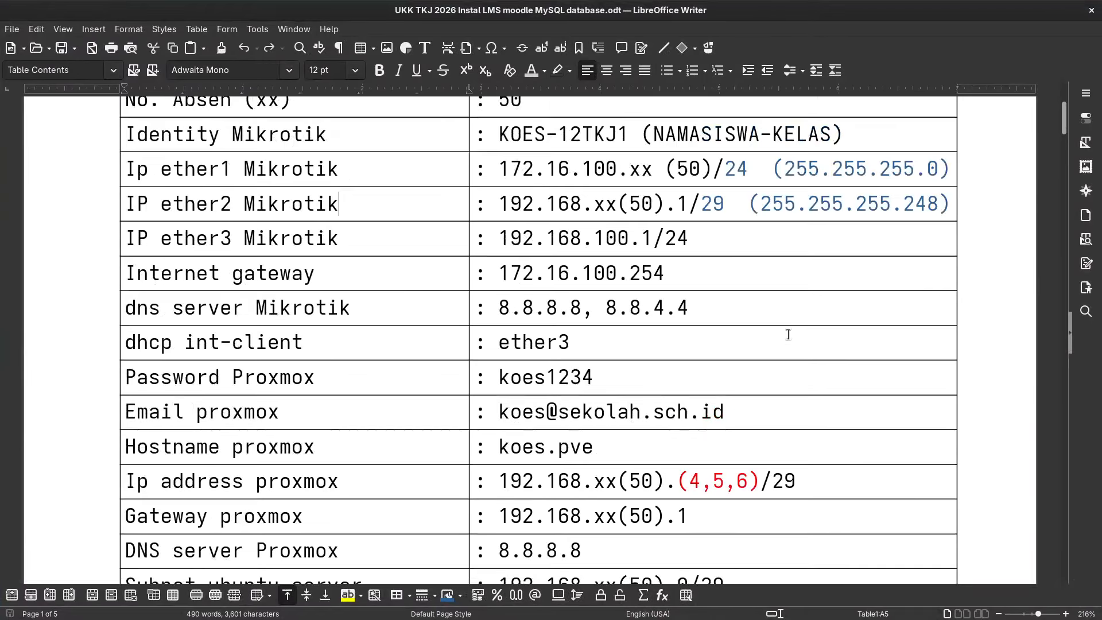
scroll(787, 334, up, 1)
scroll(787, 334, up, 1)
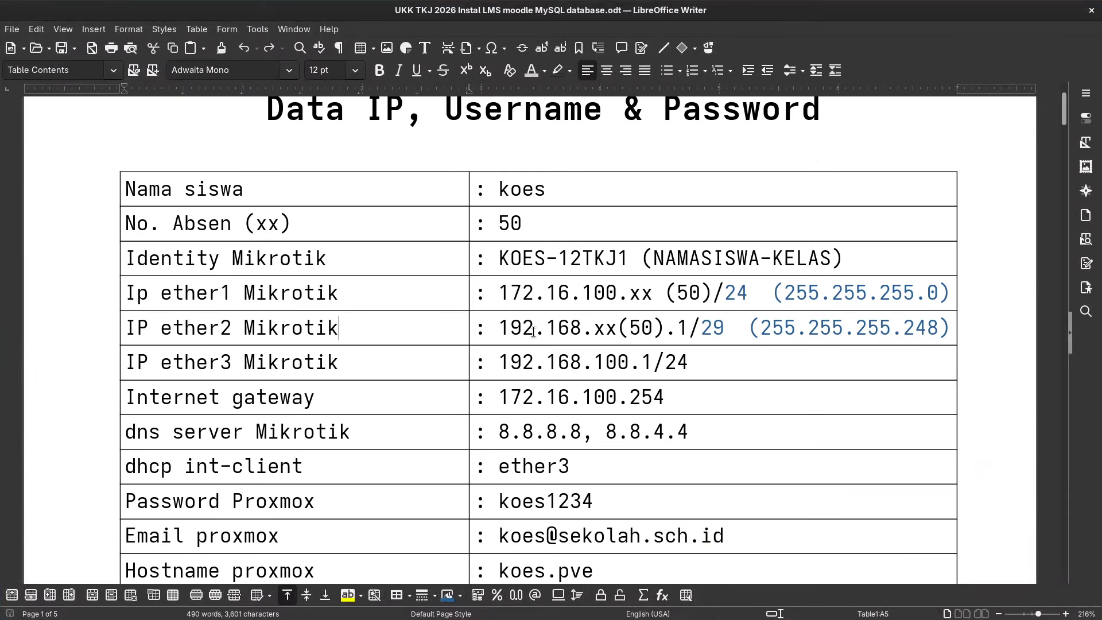
scroll(540, 357, down, 1)
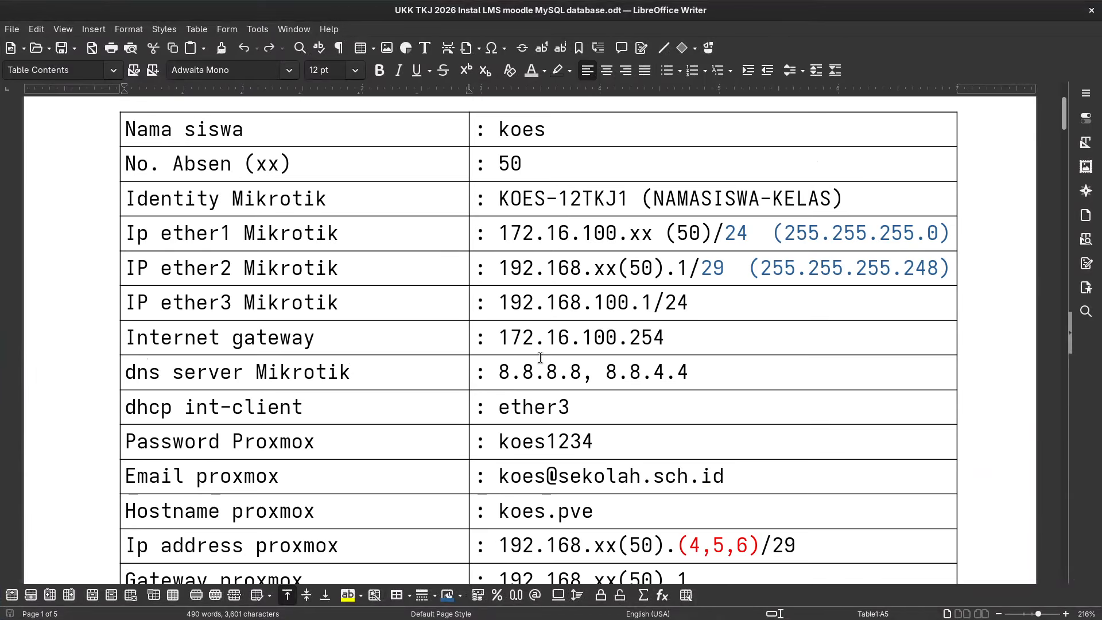
scroll(499, 295, up, 1)
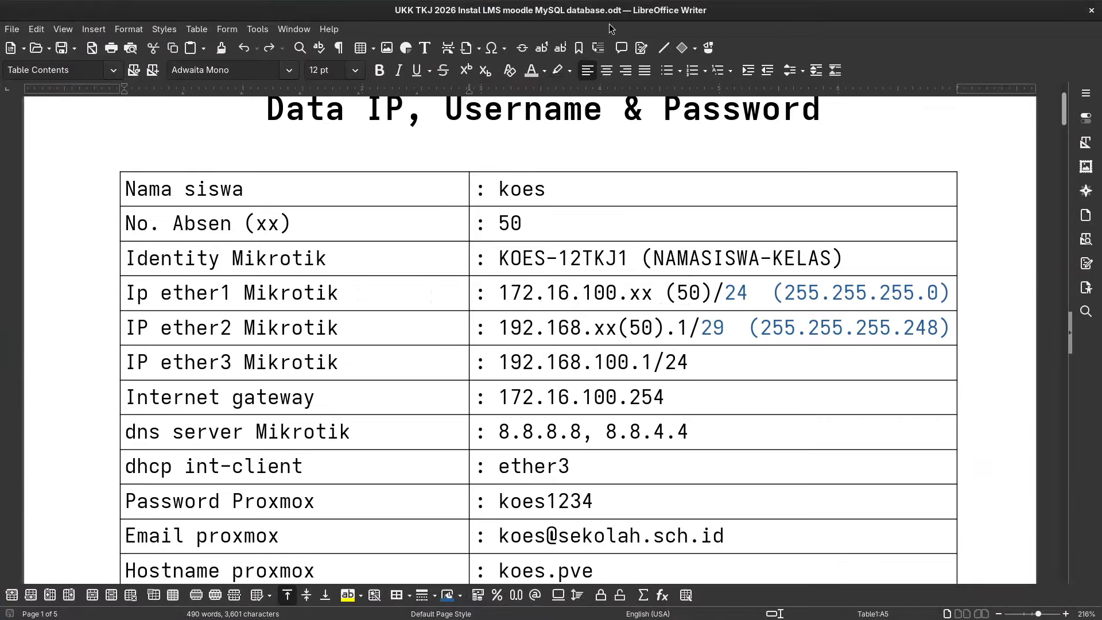
Step: Add the IP address 172.16.100.50/24 on interface ether1
drag(629, 15, 1094, 160)
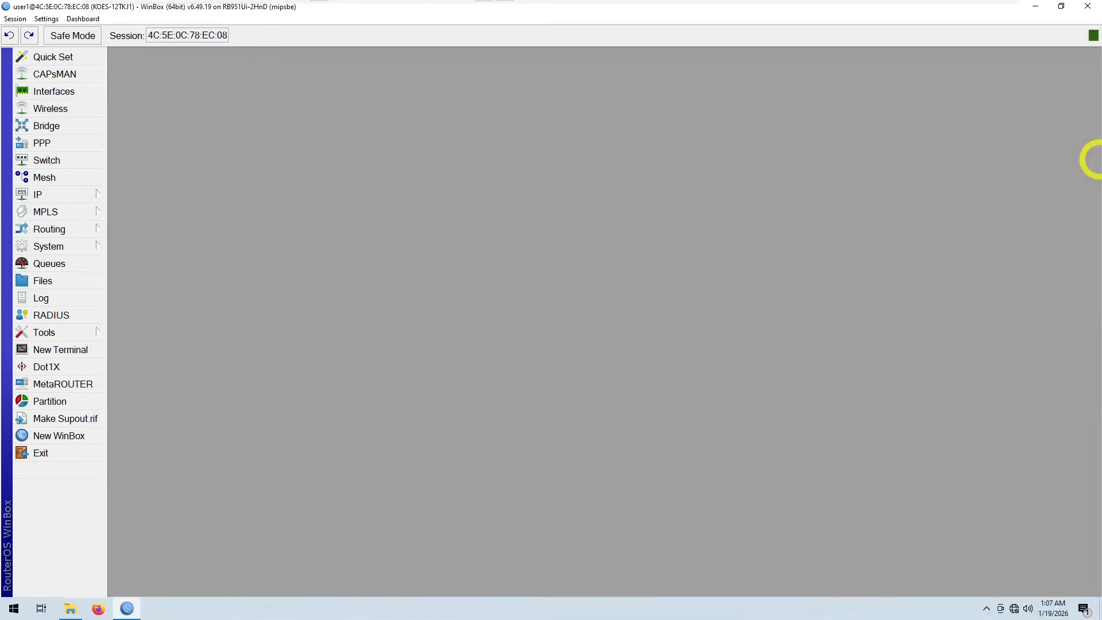
click(81, 201)
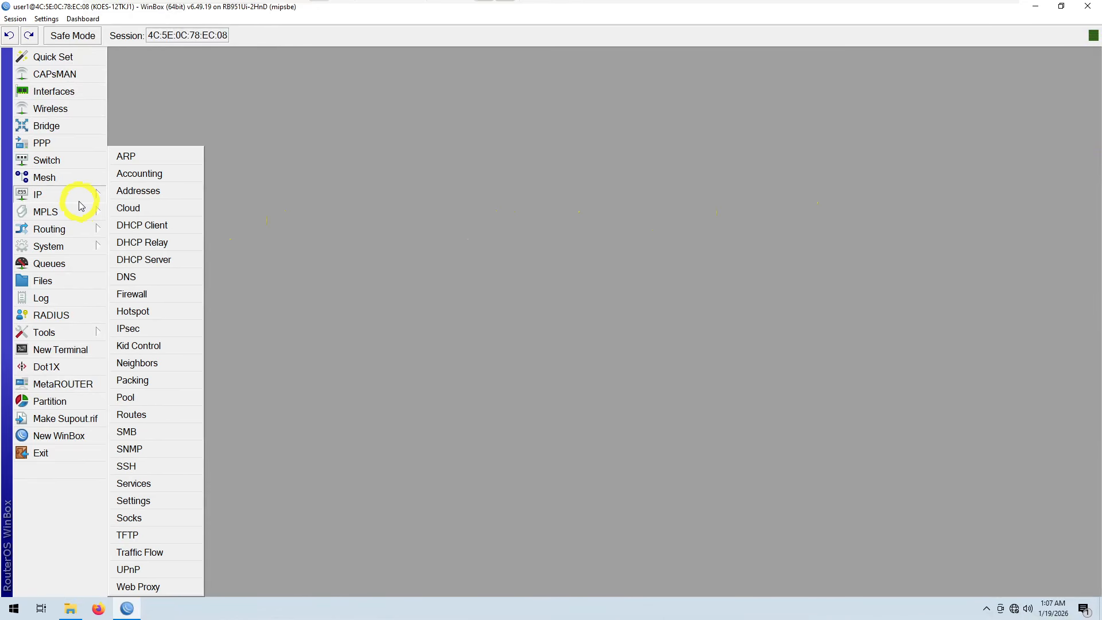
click(150, 189)
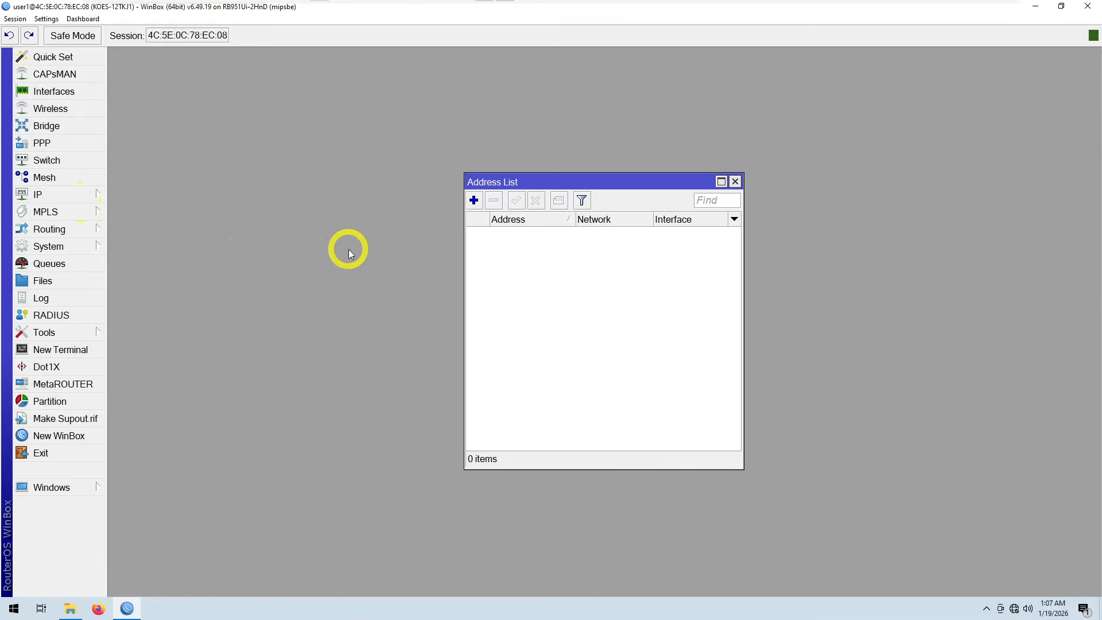
click(474, 200)
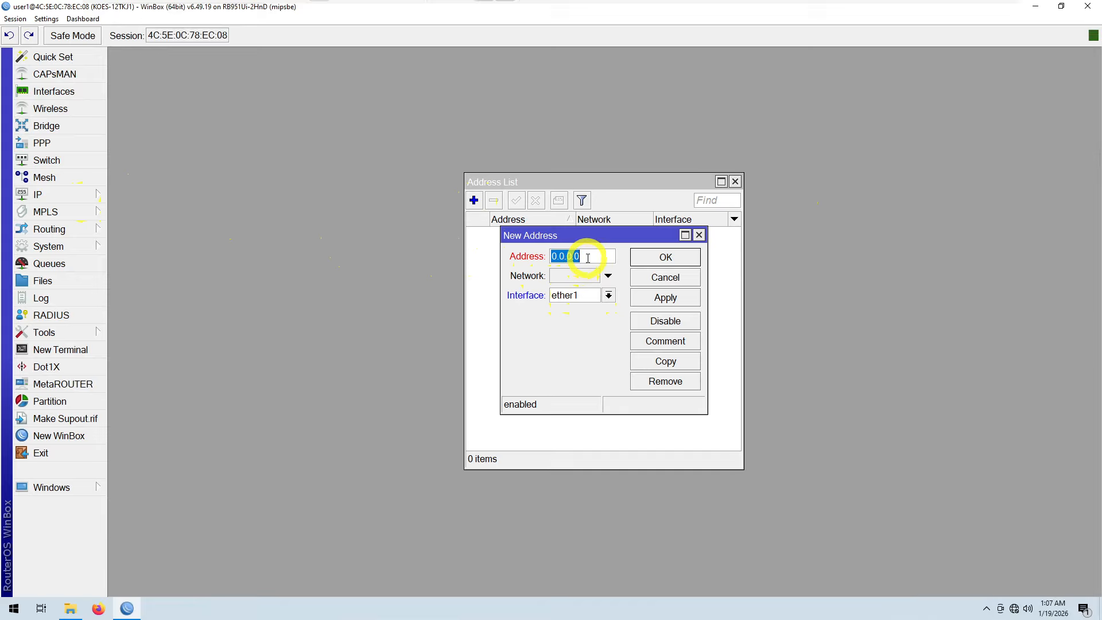
text(1)
text(16.100)
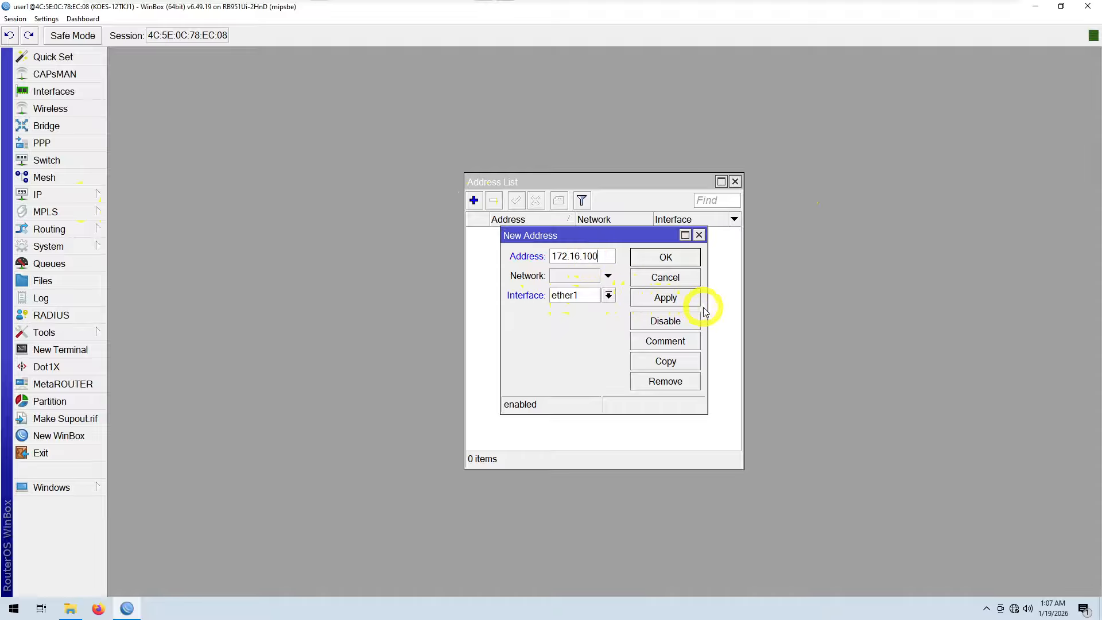
drag(706, 307, 802, 299)
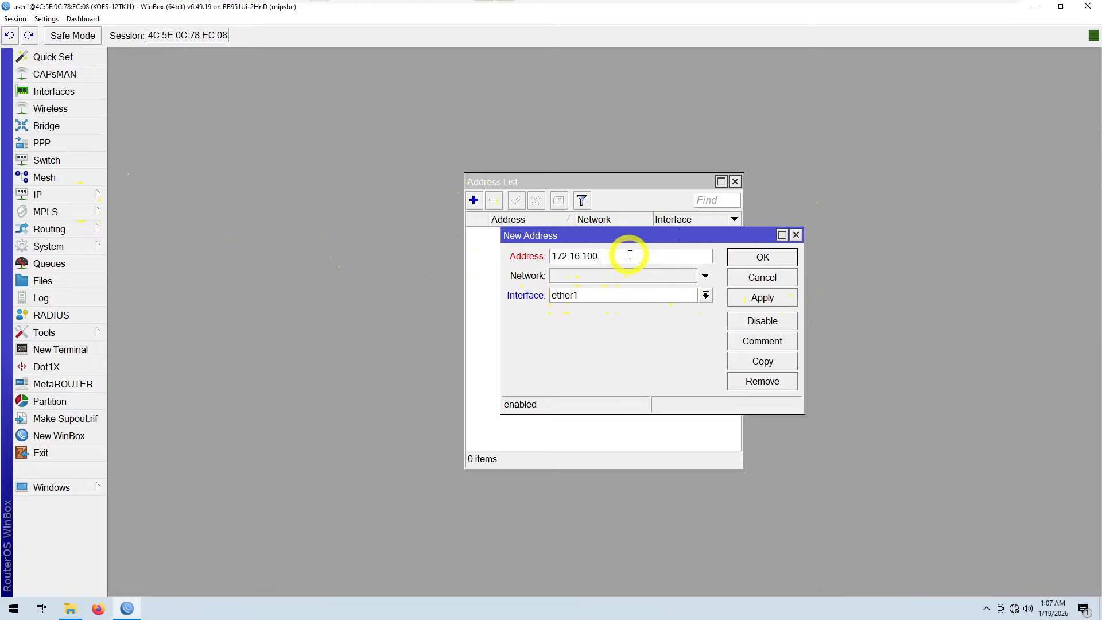
text(50/24)
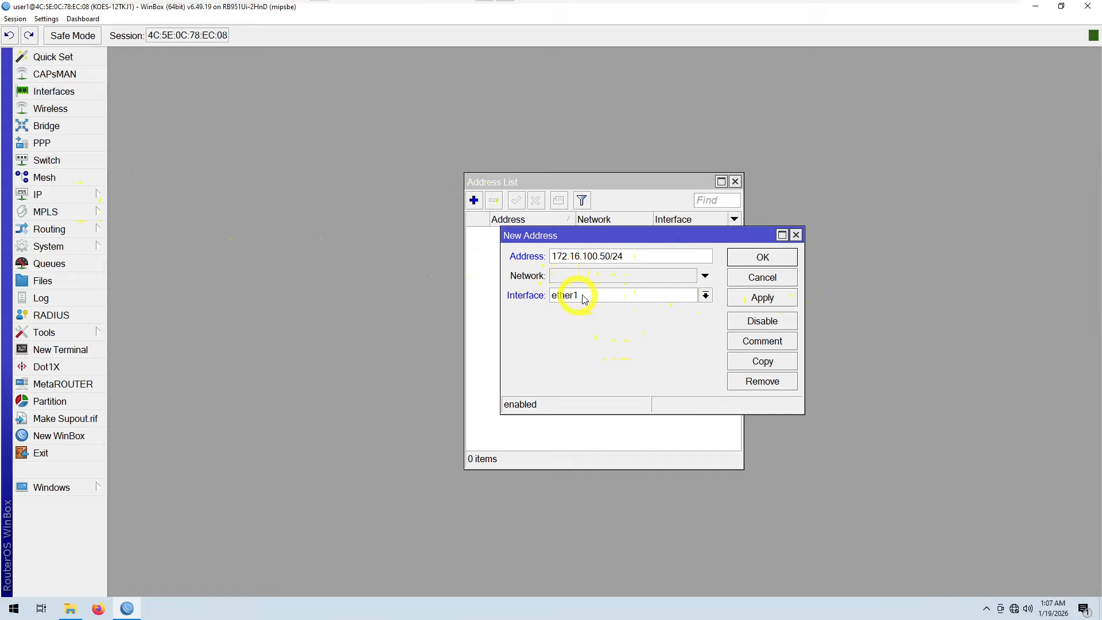
click(756, 300)
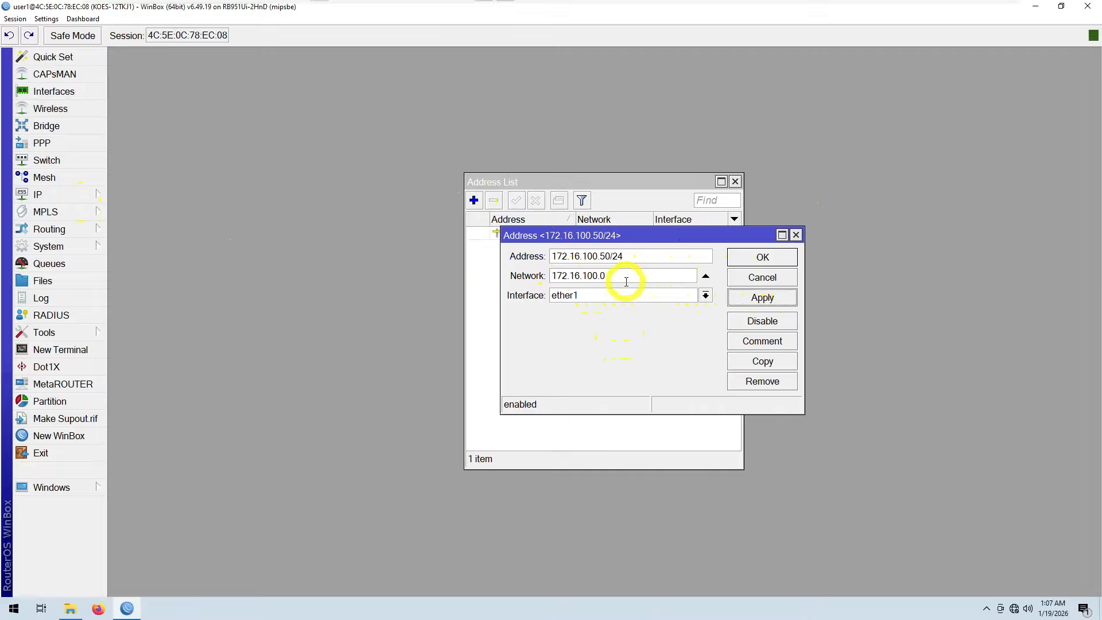
click(762, 260)
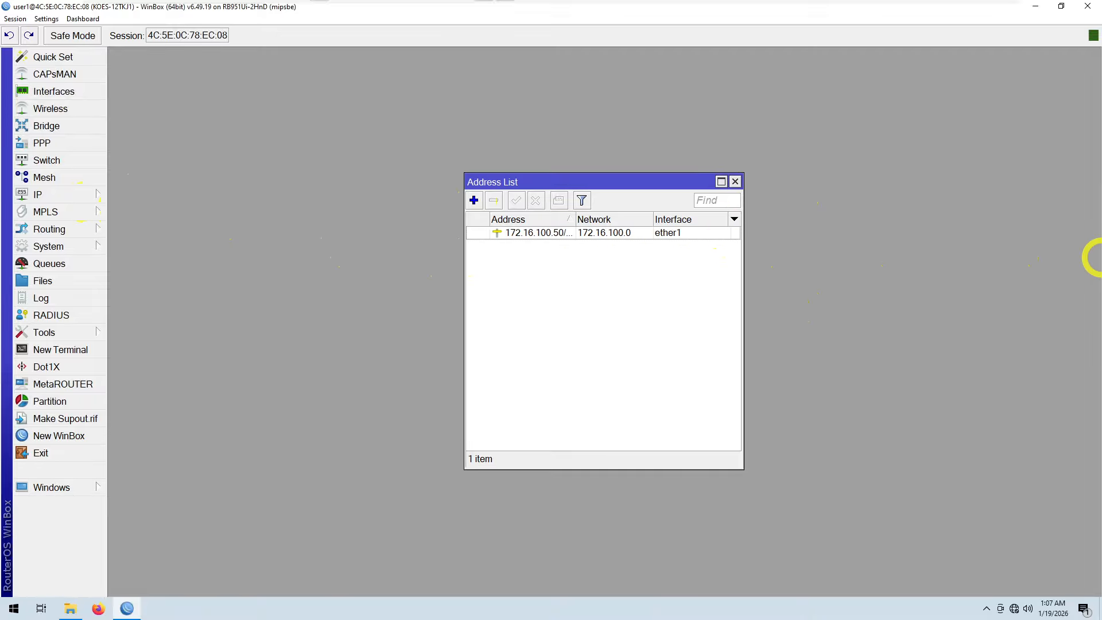
Step: Add the IP address 192.168.50.1/29 on interface ether2, checking the value in the data sheet
drag(1101, 80, 449, 46)
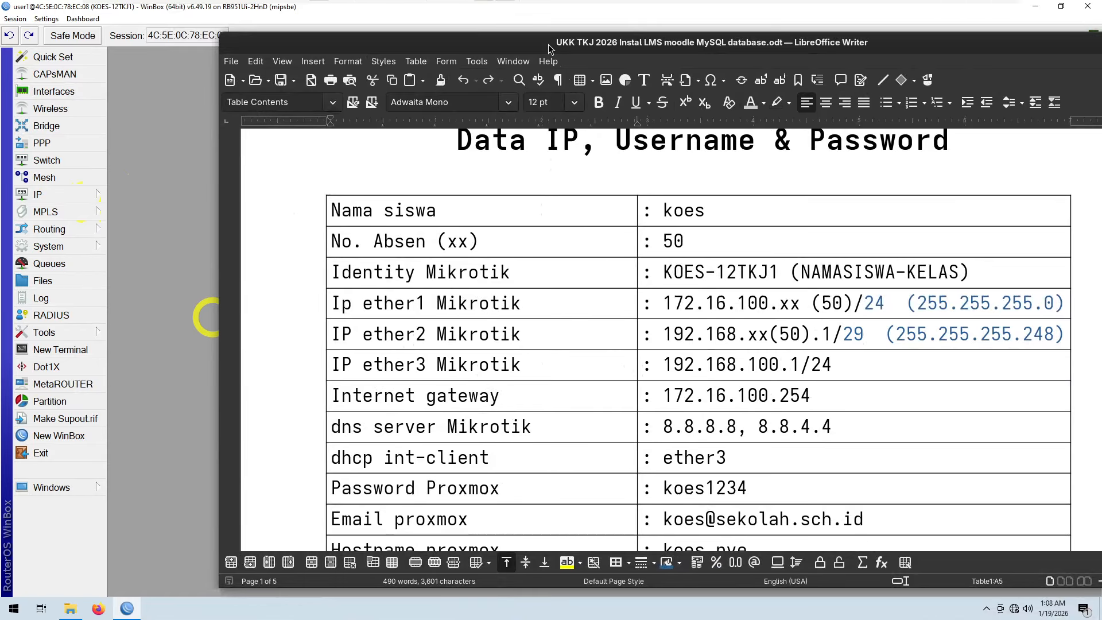
drag(553, 44, 1101, 117)
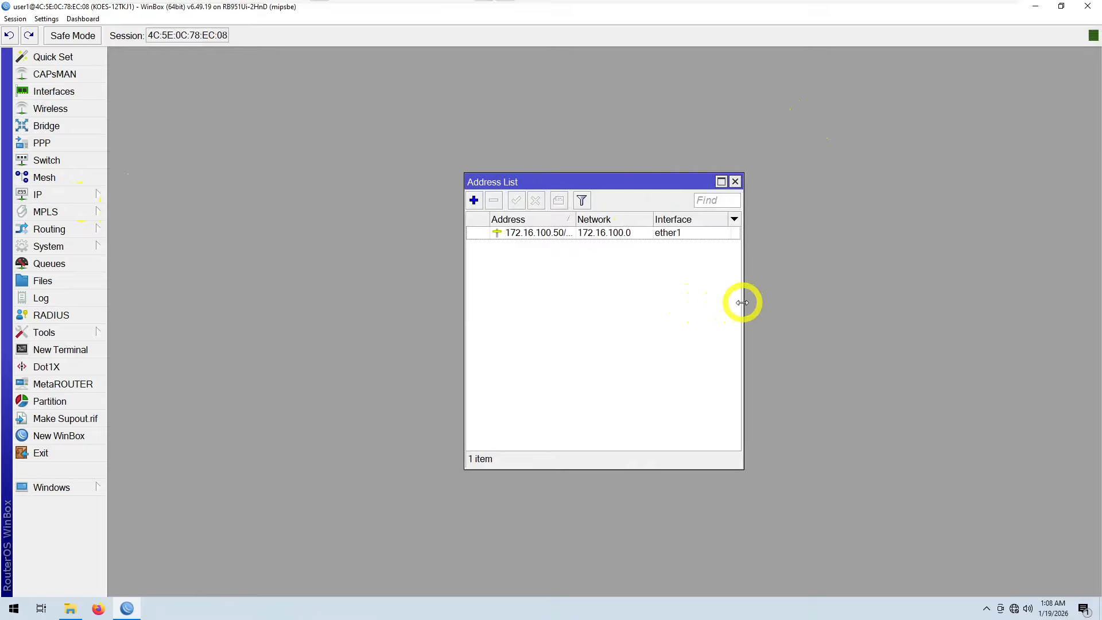
drag(742, 302, 853, 292)
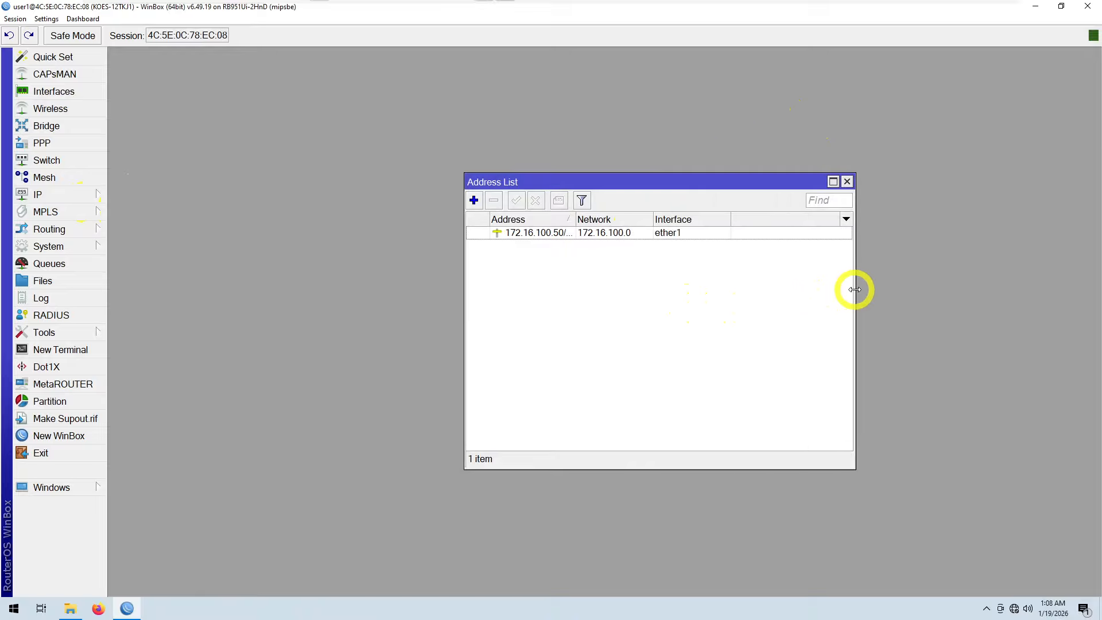
click(474, 200)
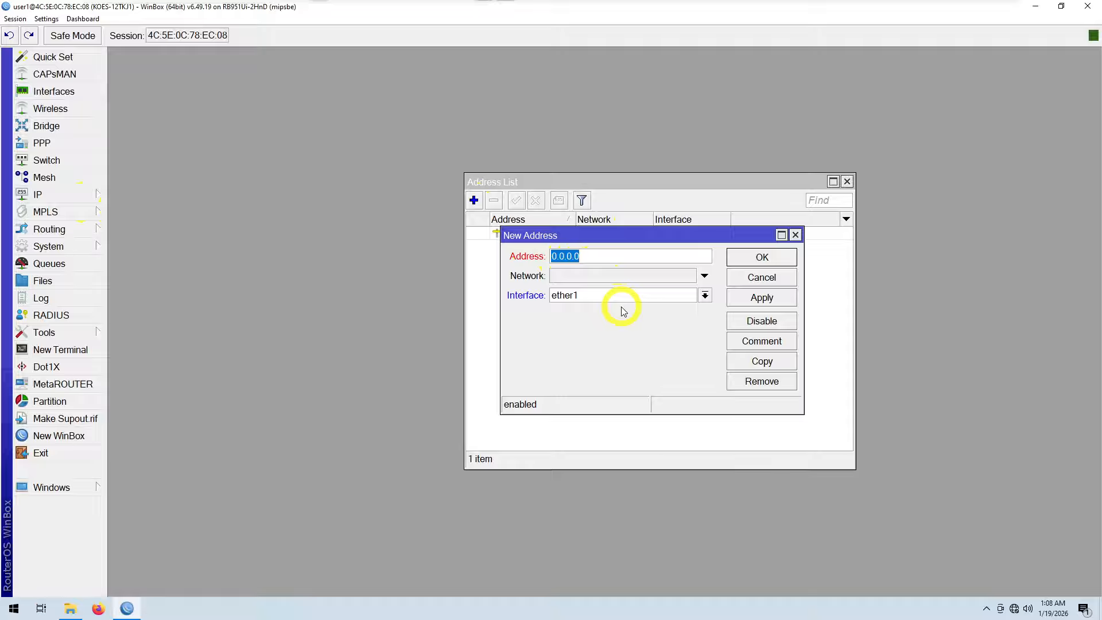
text(192.168.)
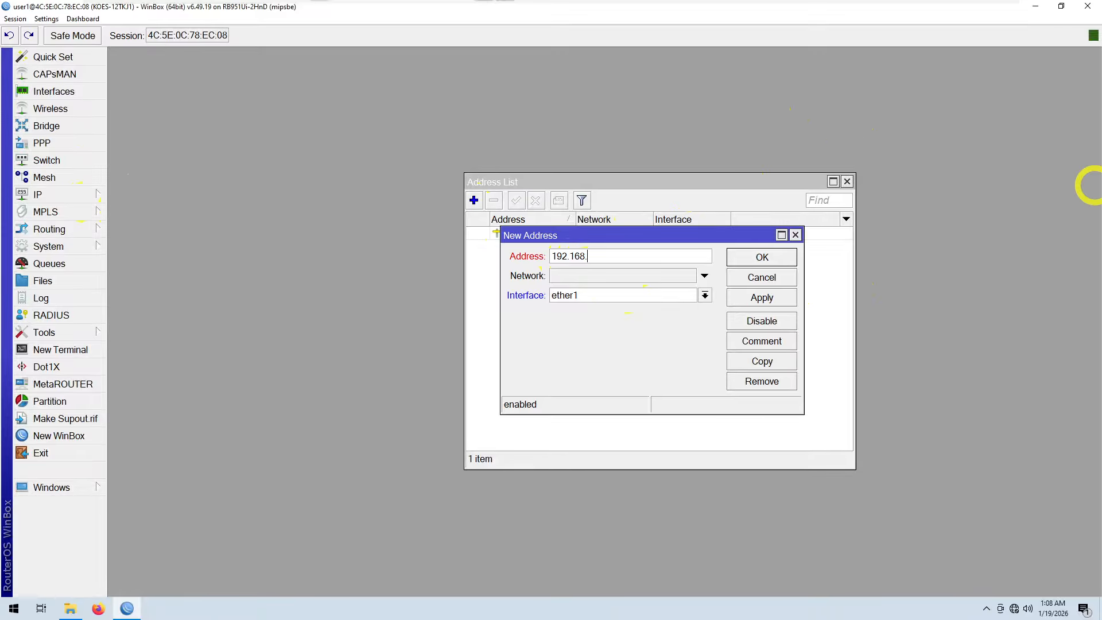
mouse_move(1101, 74)
mouse_down()
mouse_move(1069, 75)
mouse_move(1101, 74)
mouse_up()
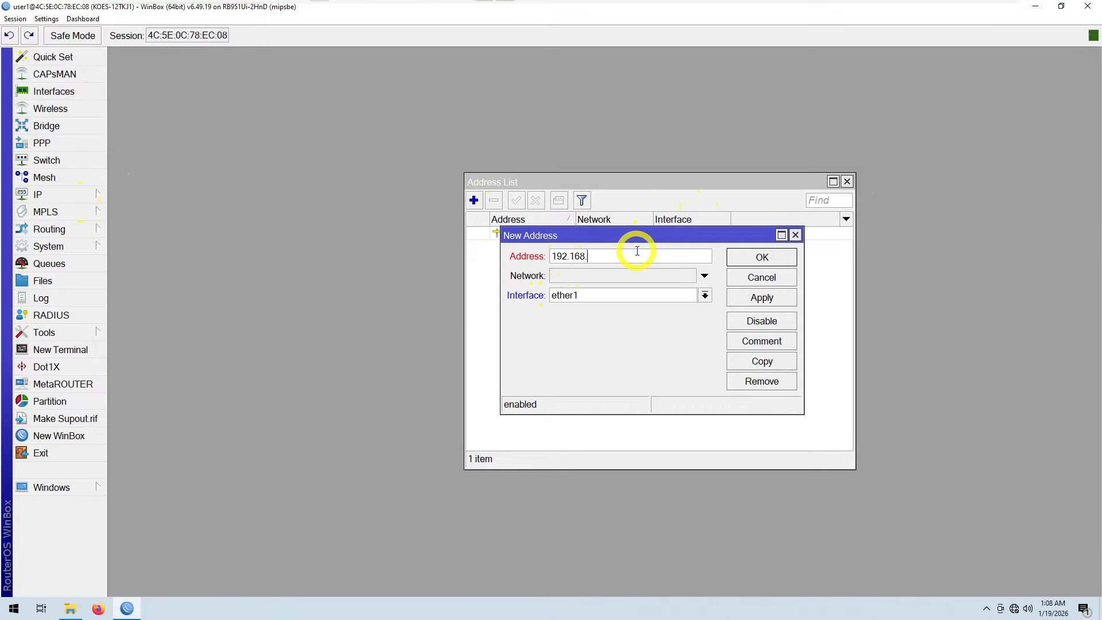
text(50.1/)
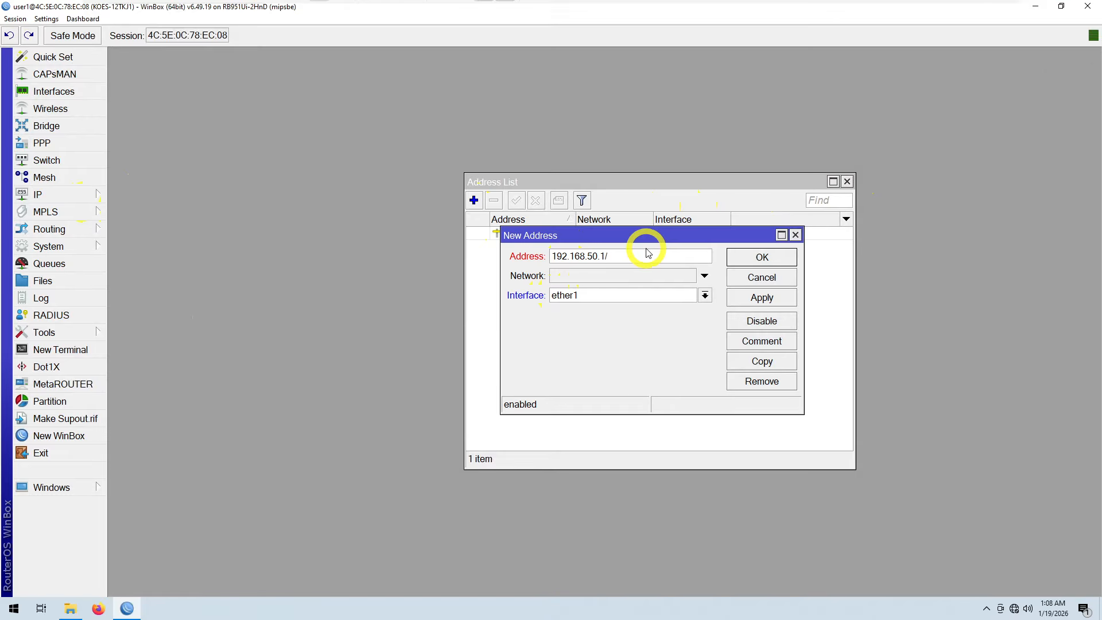
text(29)
click(705, 295)
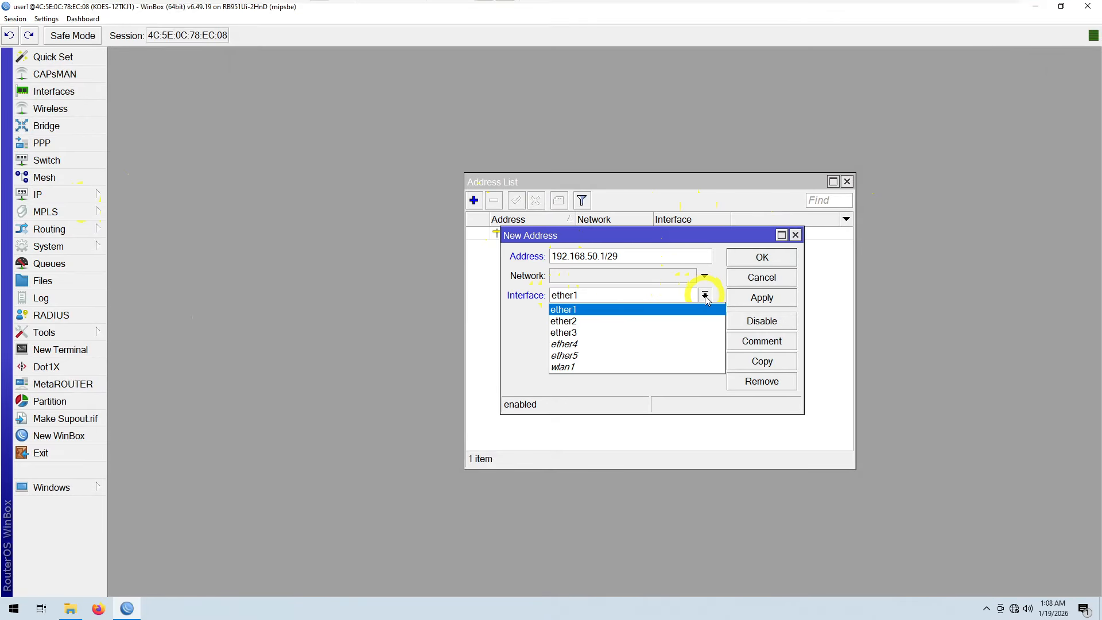
click(679, 321)
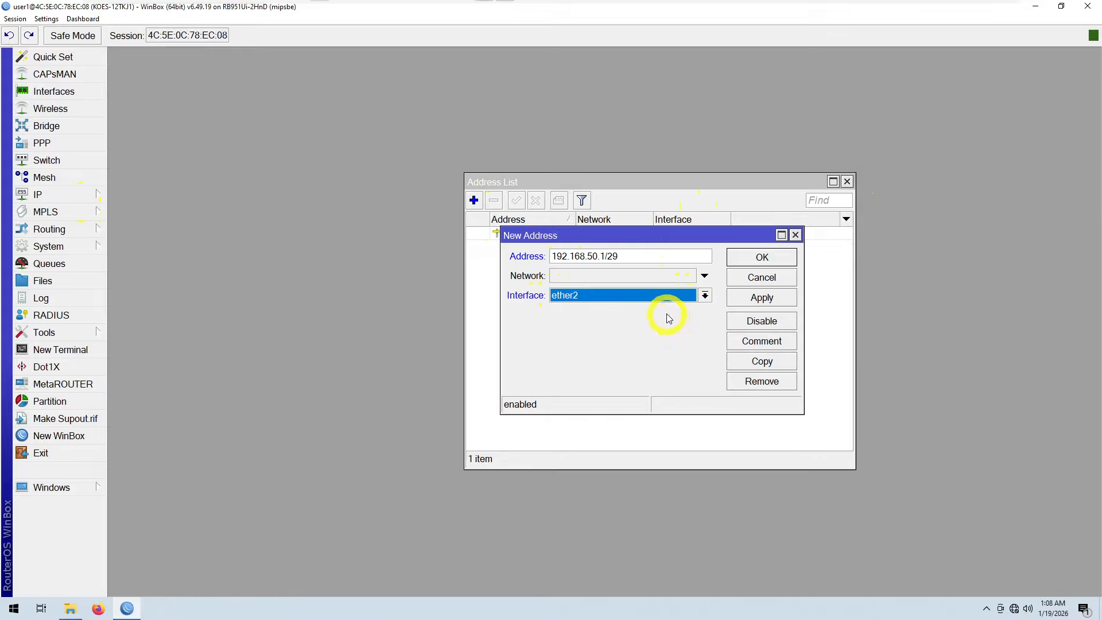
click(747, 304)
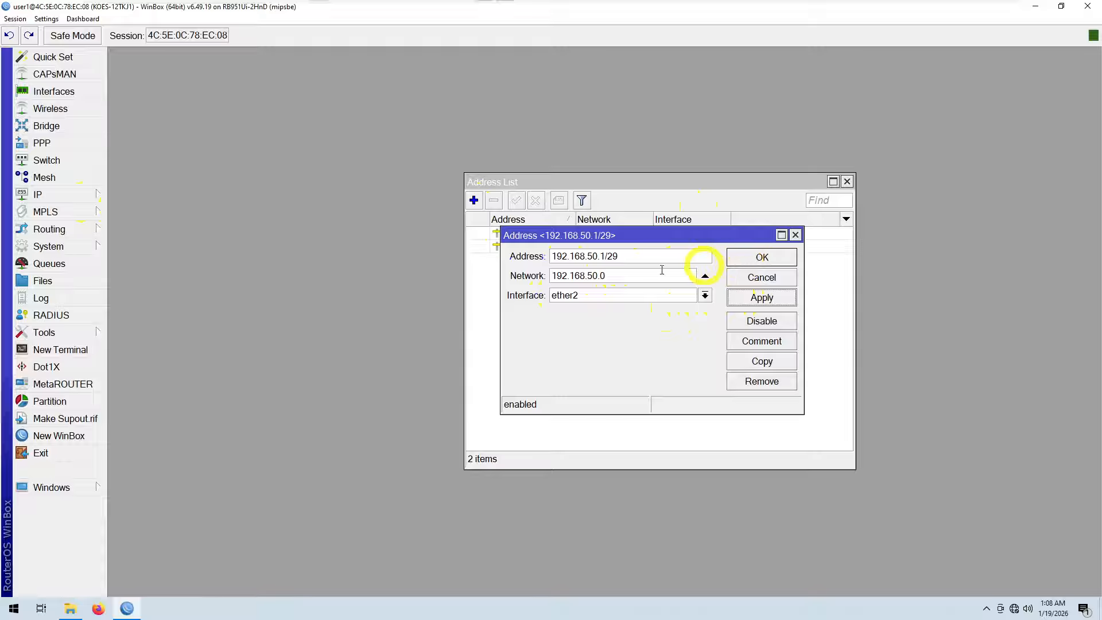
click(753, 264)
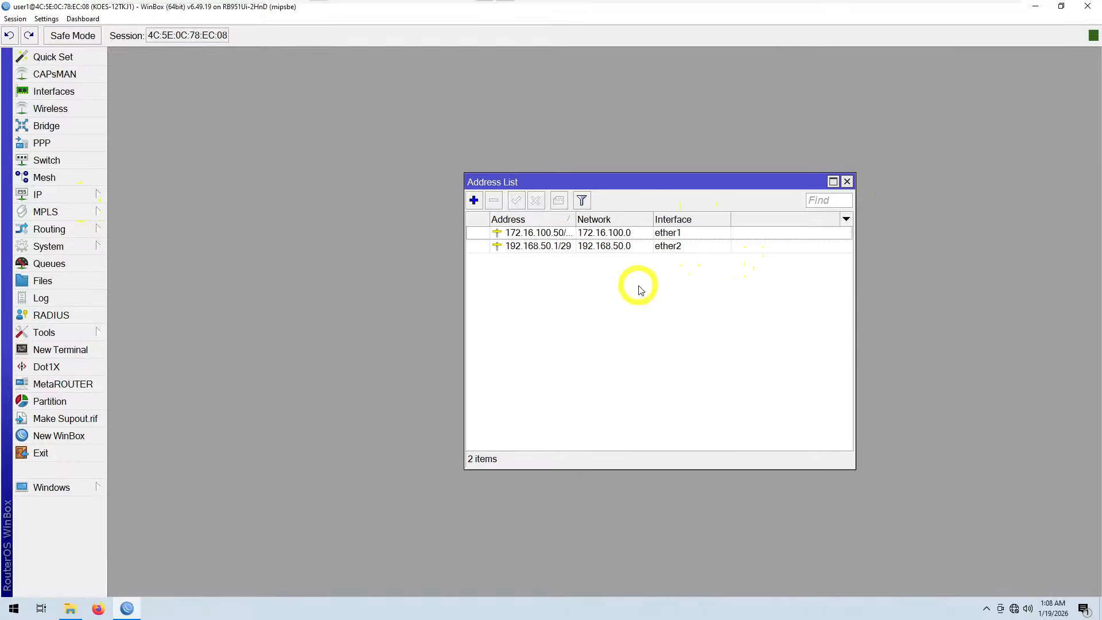
Step: Add the IP address 192.168.100.1/24 on interface ether3 and close the address list
click(473, 201)
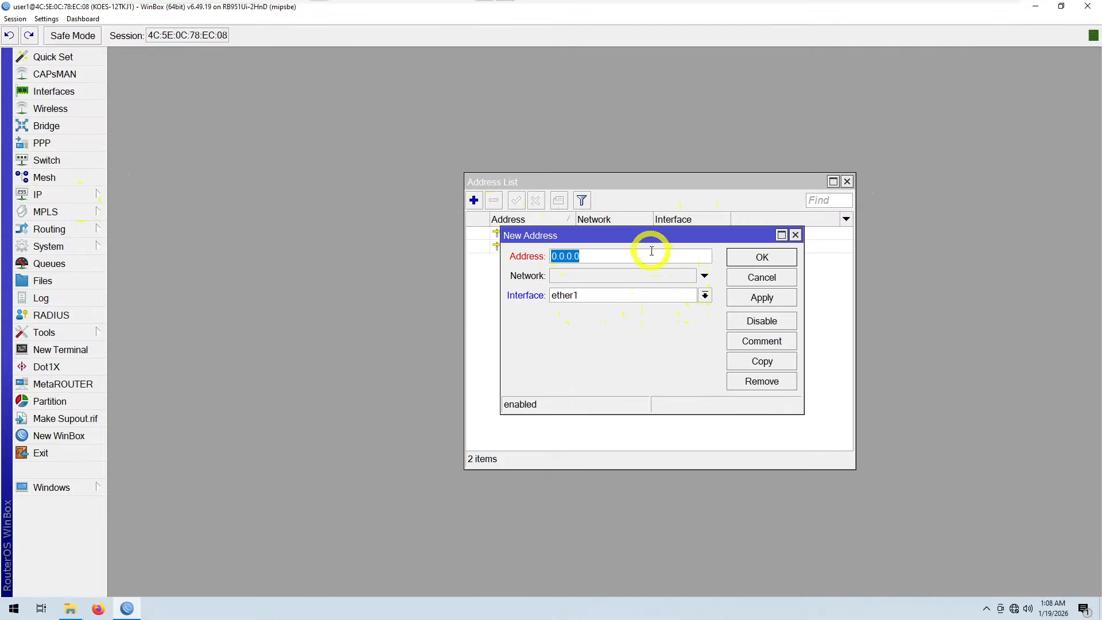
text(192.168.100.1)
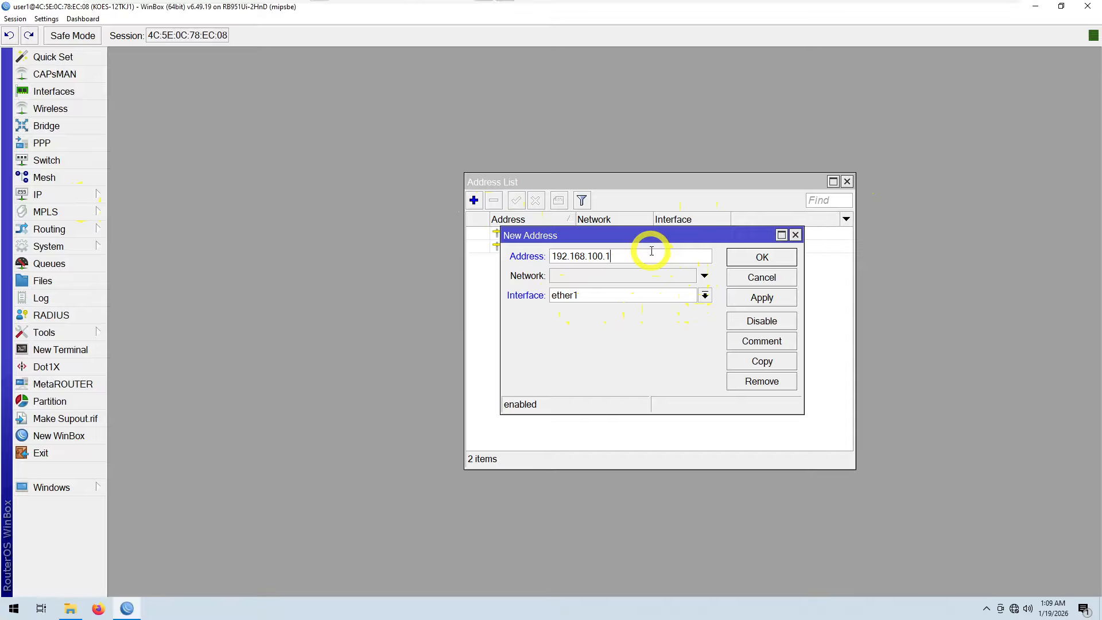
text(/24)
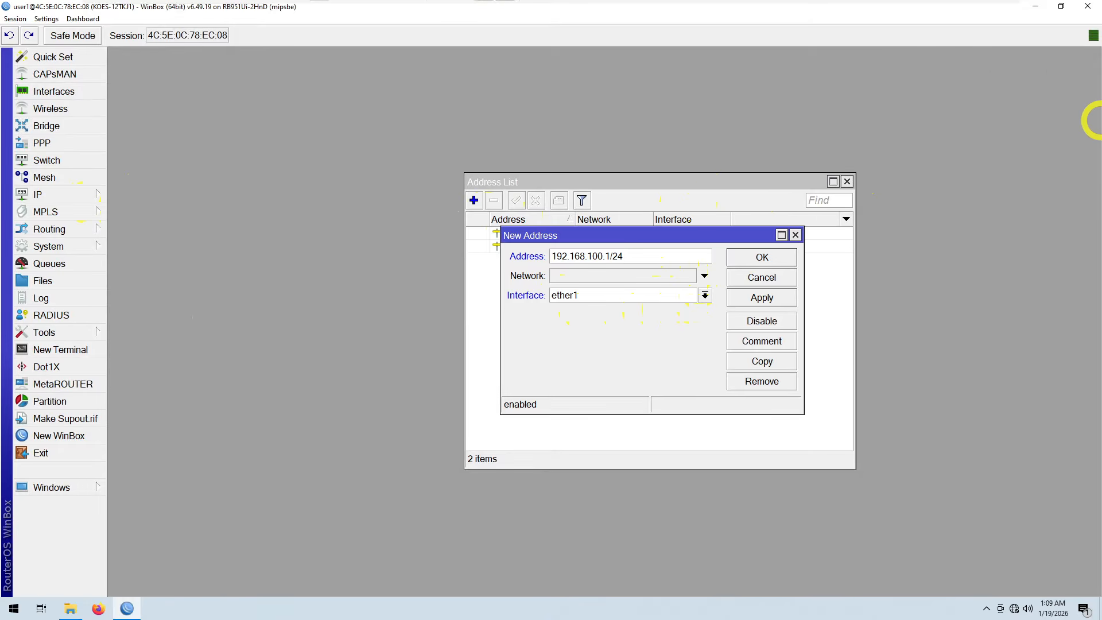
drag(1101, 119, 371, 161)
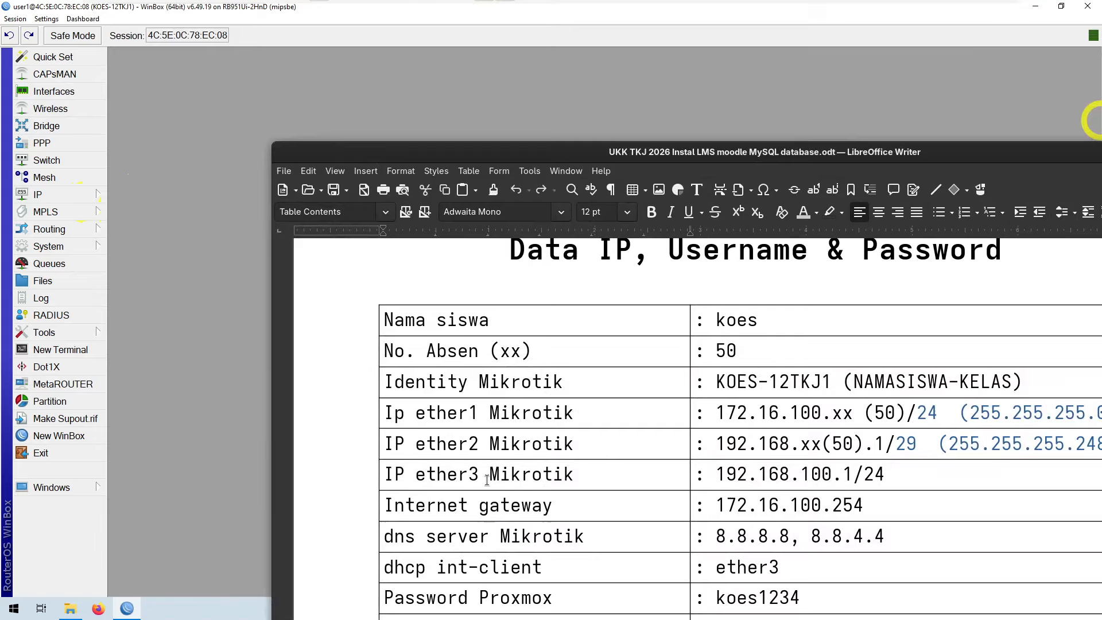
drag(655, 156, 1094, 122)
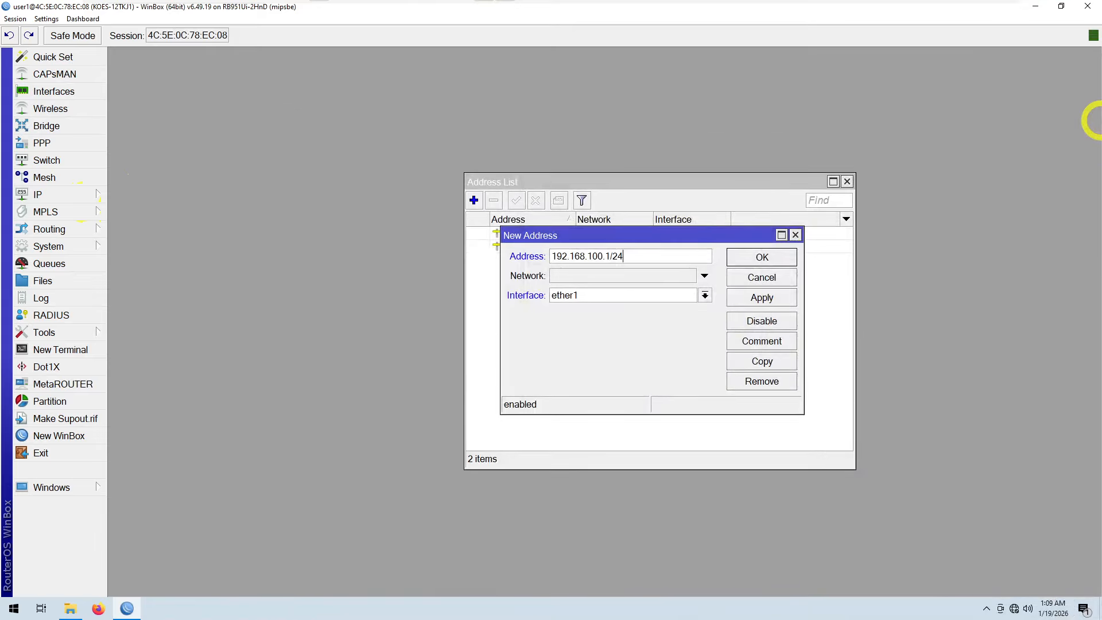
click(705, 295)
click(652, 330)
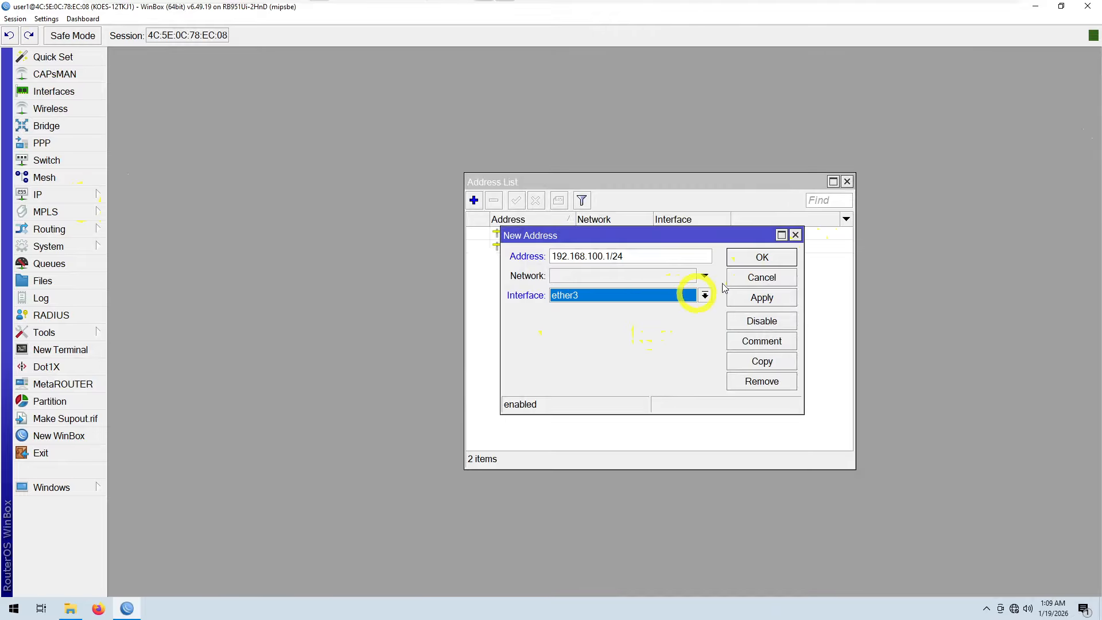
click(758, 298)
click(757, 257)
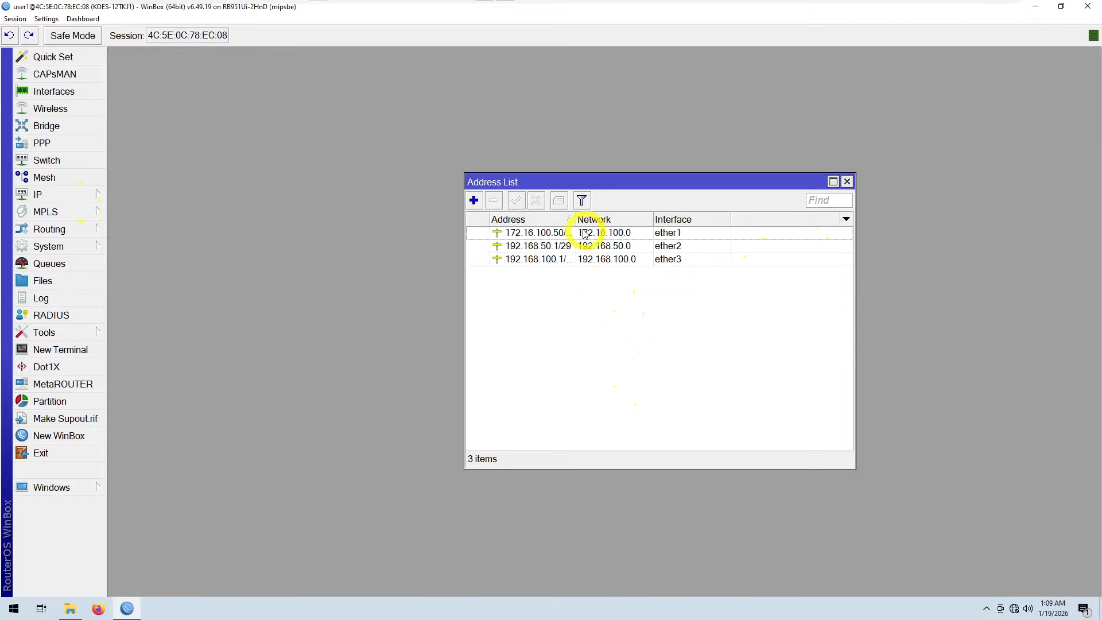
drag(575, 220, 612, 220)
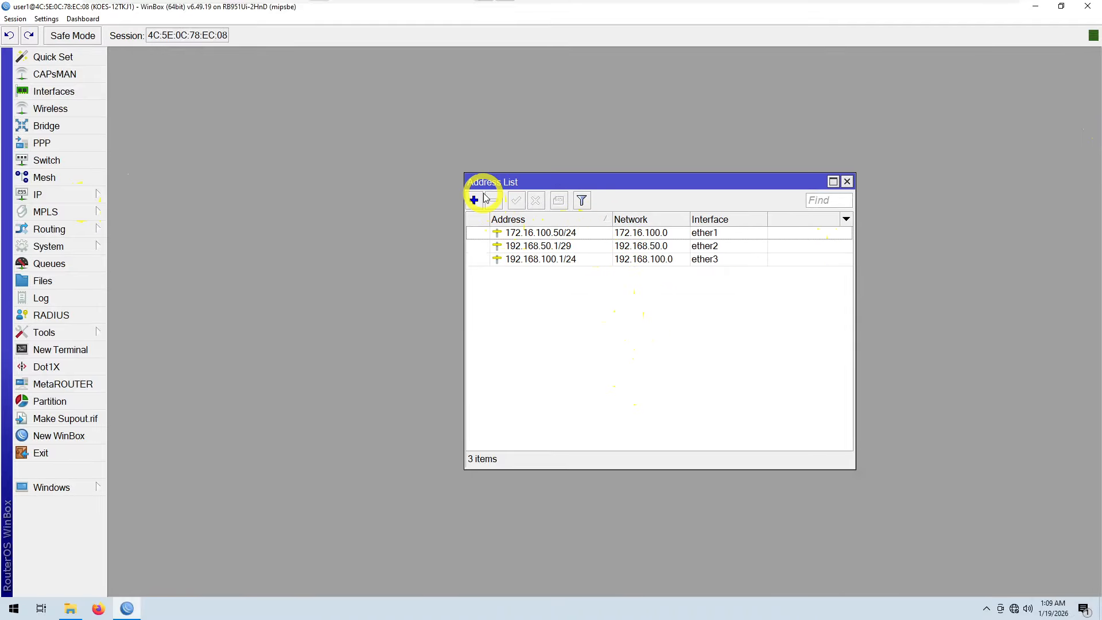
click(849, 184)
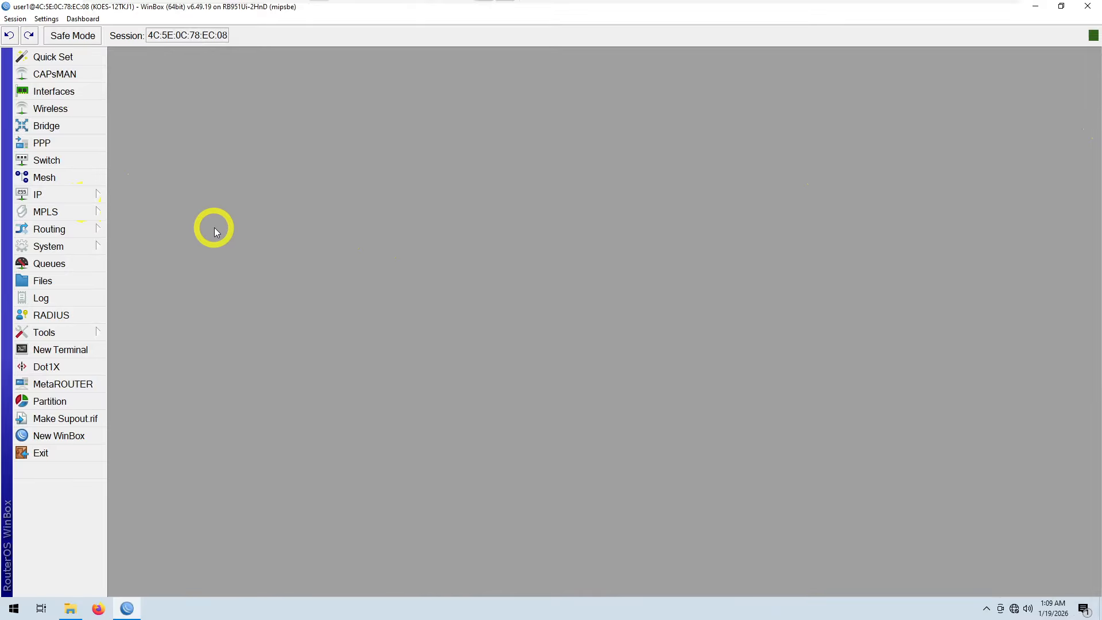
Step: Start a new static route and copy the internet gateway address 172.16.100.254 from the exam data sheet
click(70, 196)
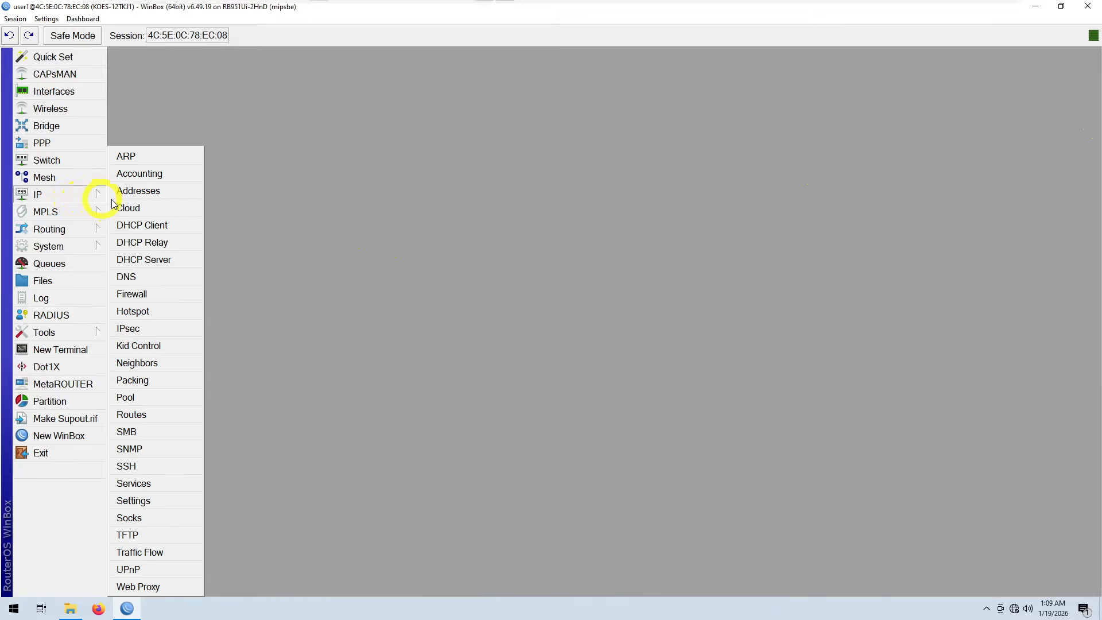
click(144, 415)
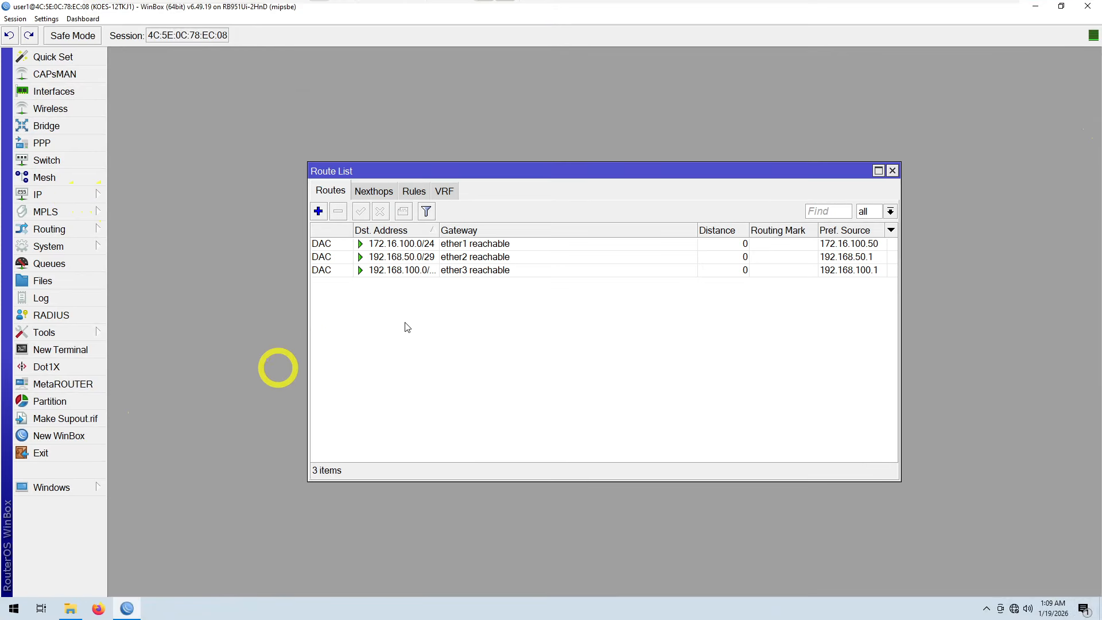
click(317, 212)
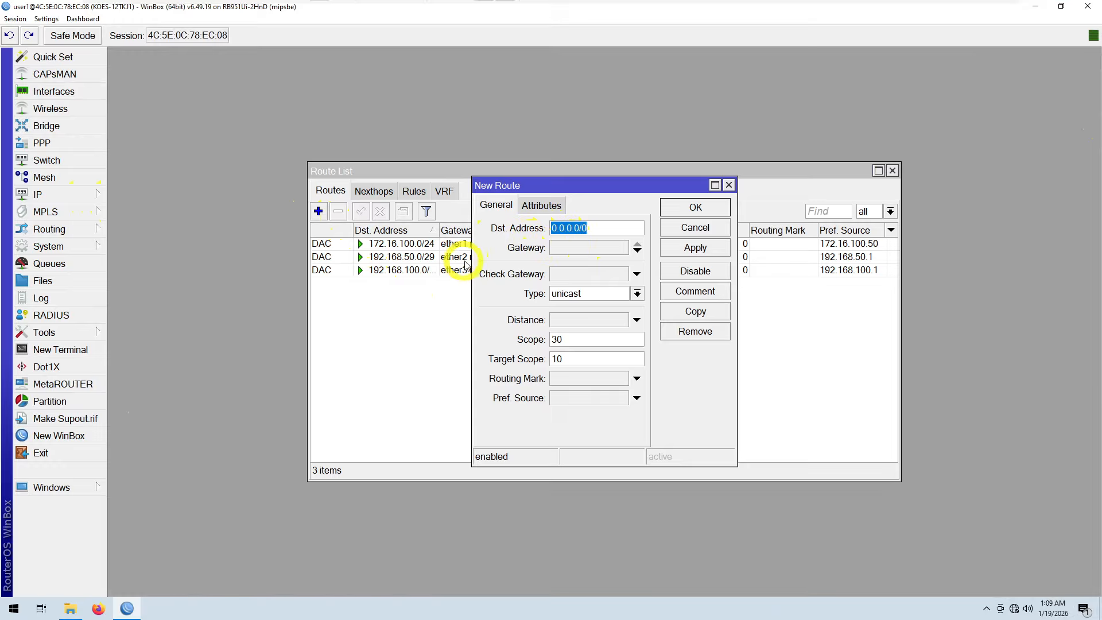
drag(474, 263, 381, 269)
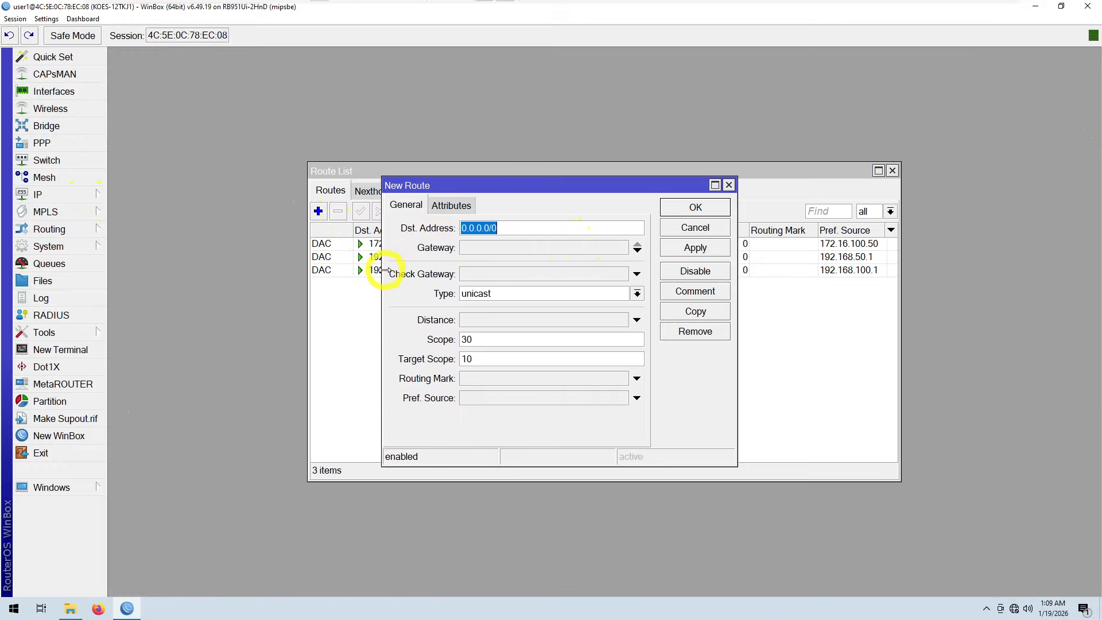
click(475, 247)
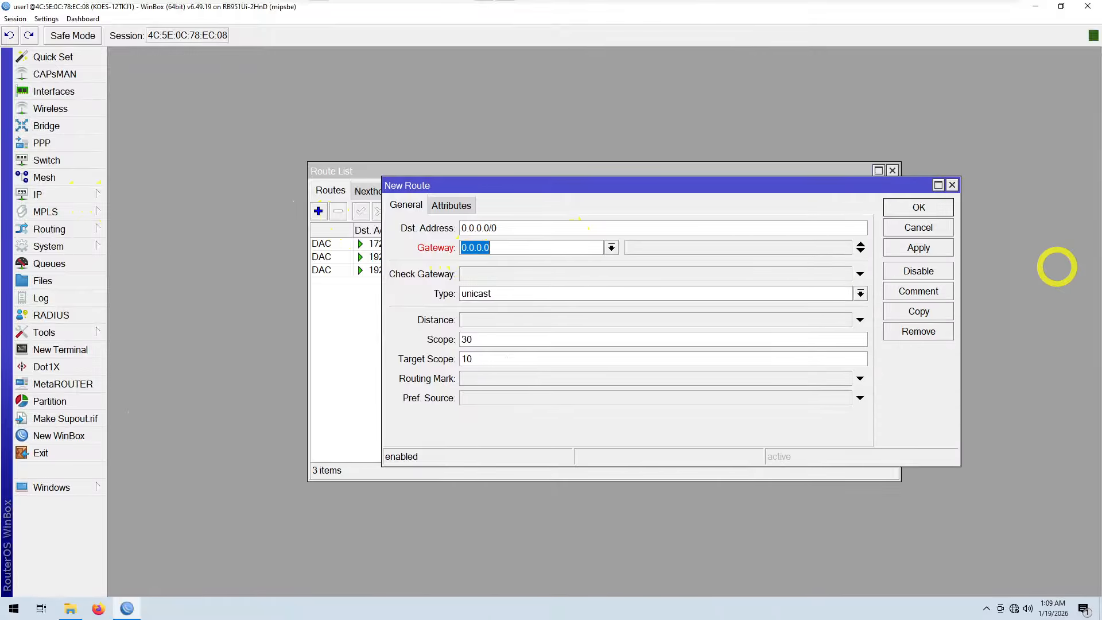
drag(1087, 264, 426, 51)
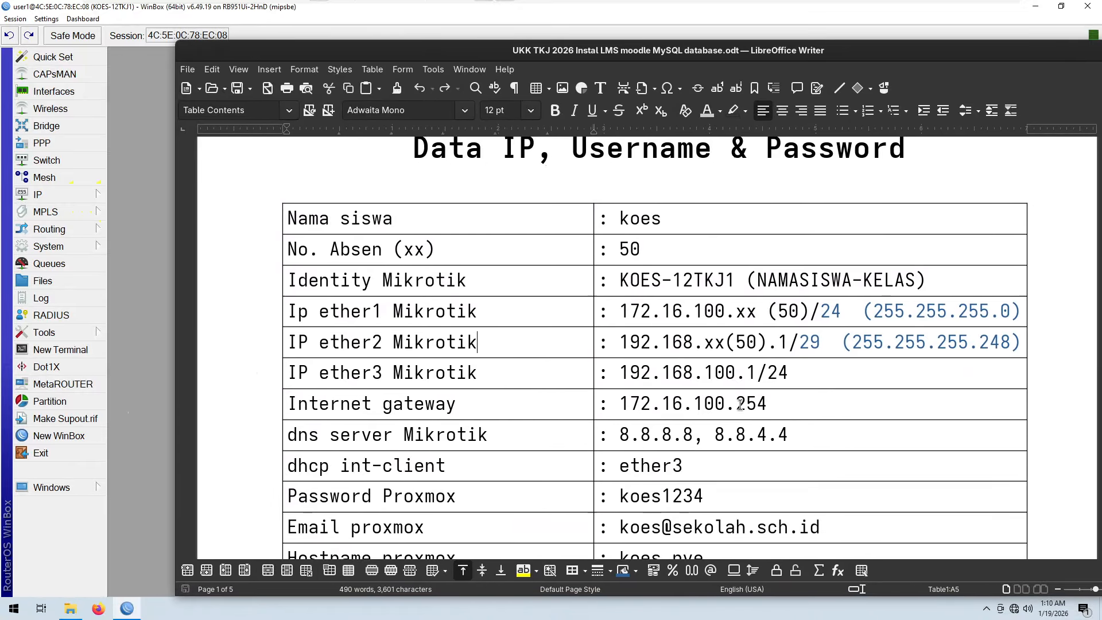
drag(619, 405, 755, 405)
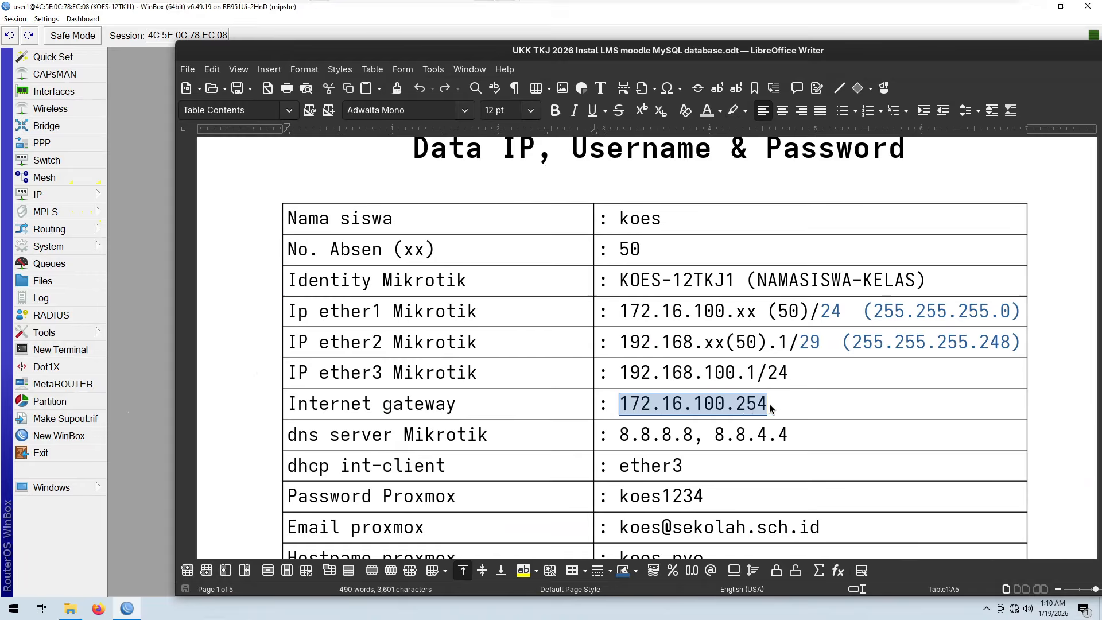
right_click(721, 407)
click(740, 150)
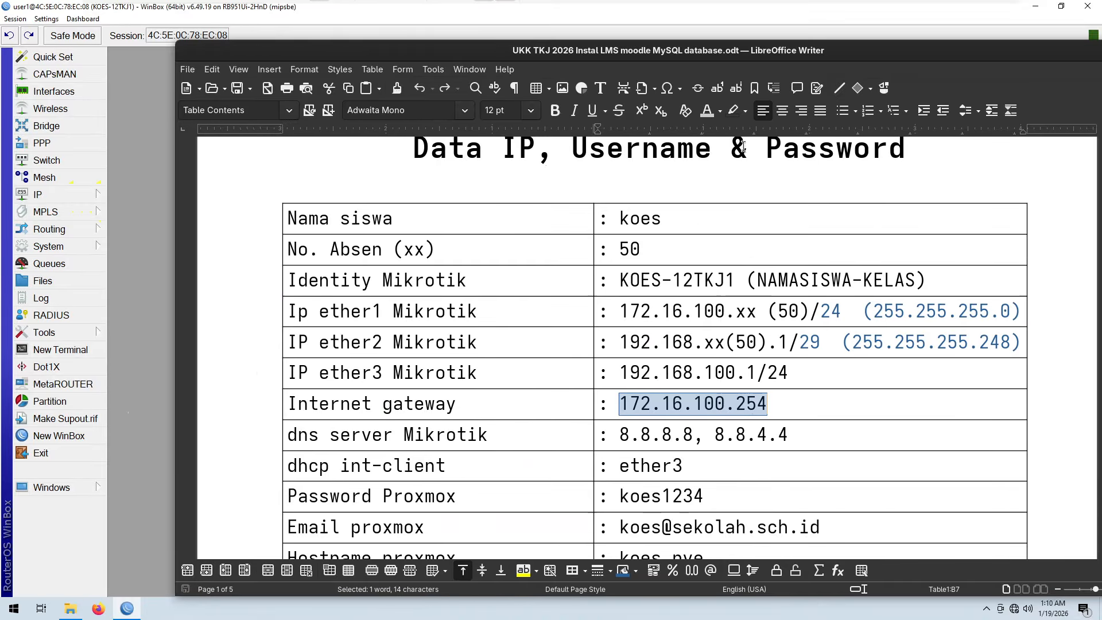
drag(688, 50, 1101, 241)
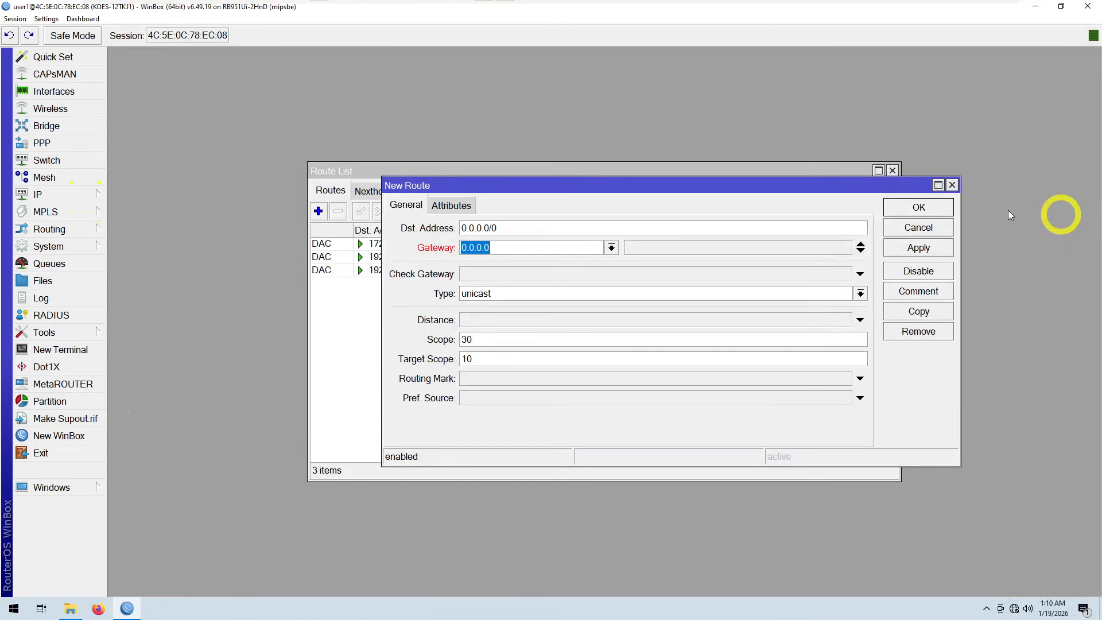
Step: Set the new default route's gateway to 172.16.100.254, save it, and close the route list
right_click(481, 245)
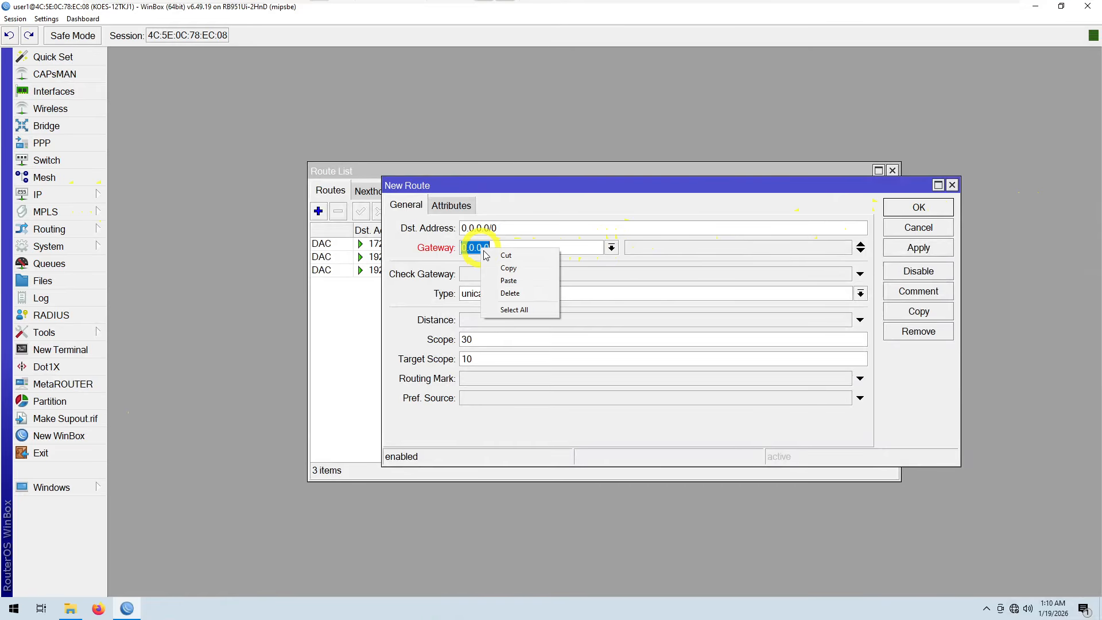
click(506, 281)
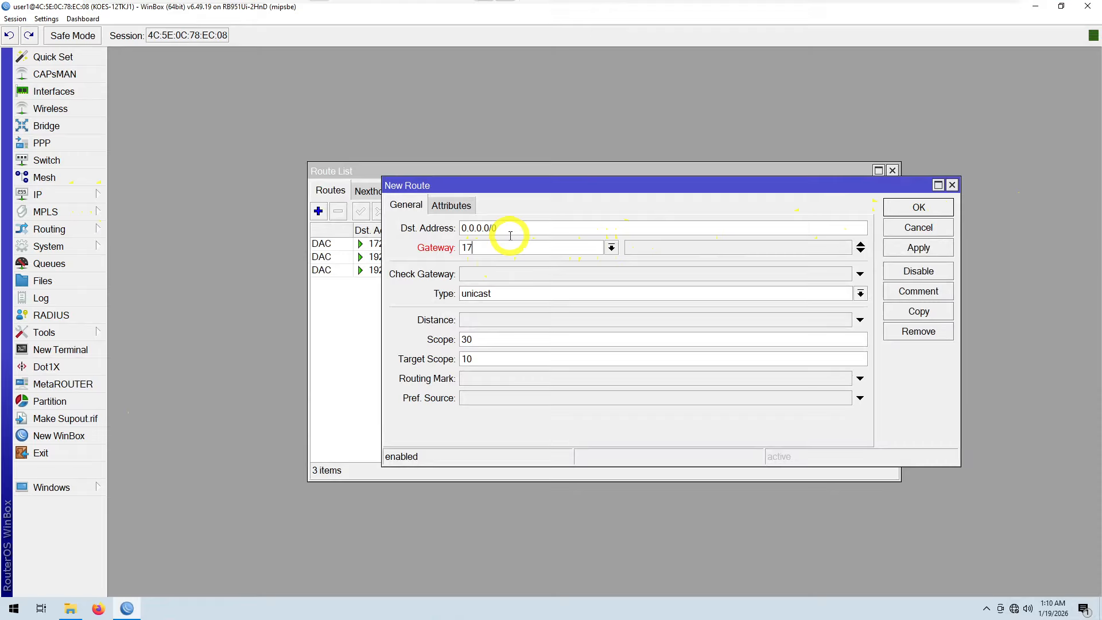
text(172.16.100.254)
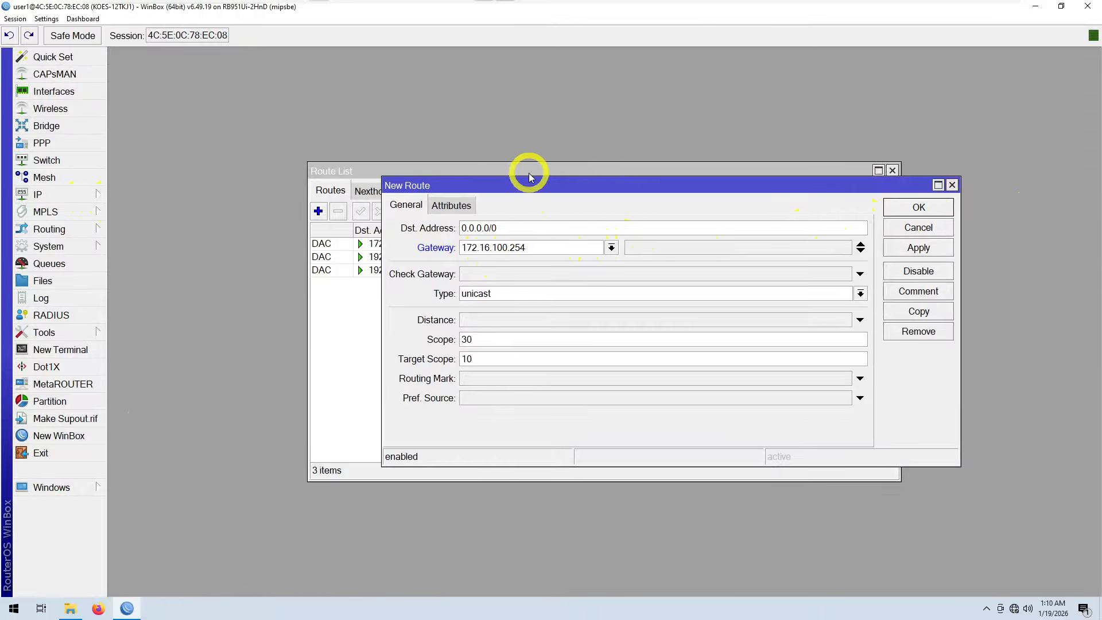
click(914, 258)
click(913, 208)
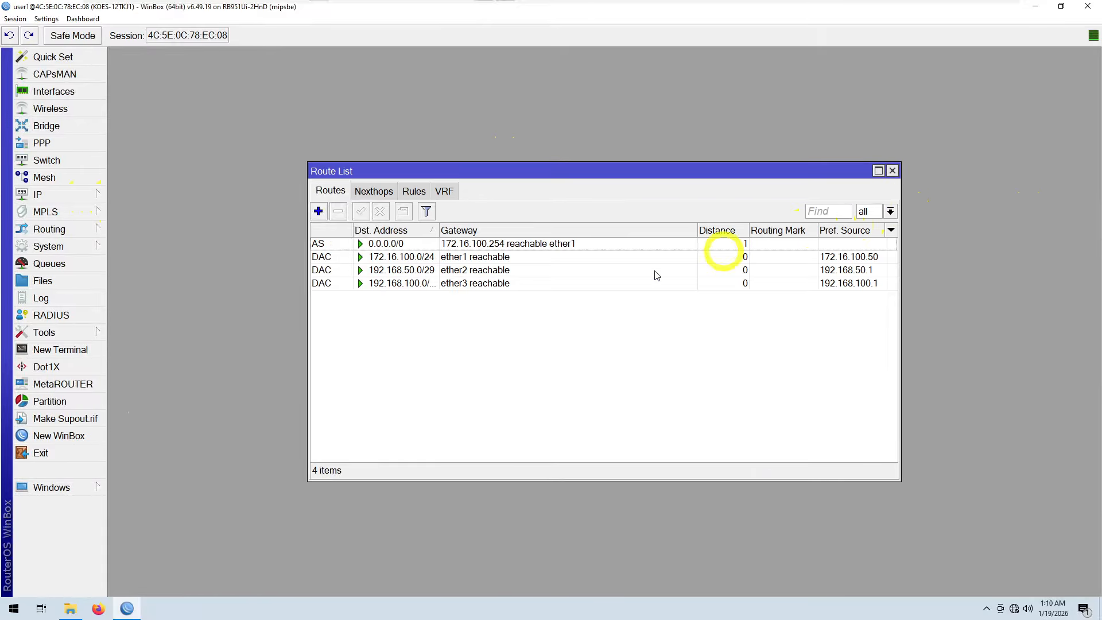
click(892, 170)
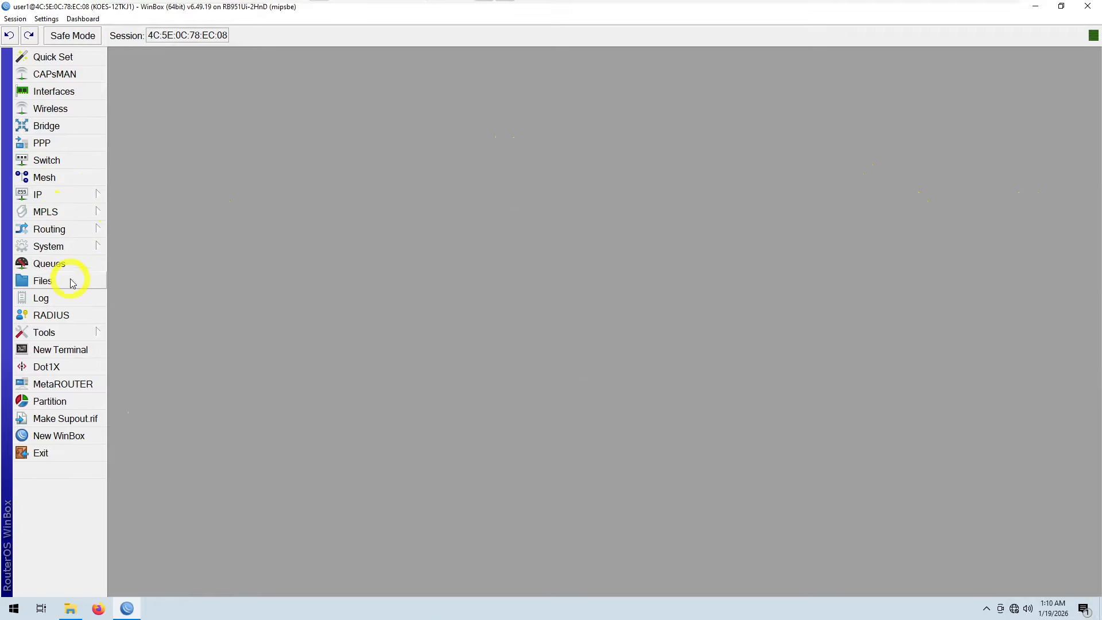
Step: Open the DNS settings and set the server to 8.8.8.8
click(63, 194)
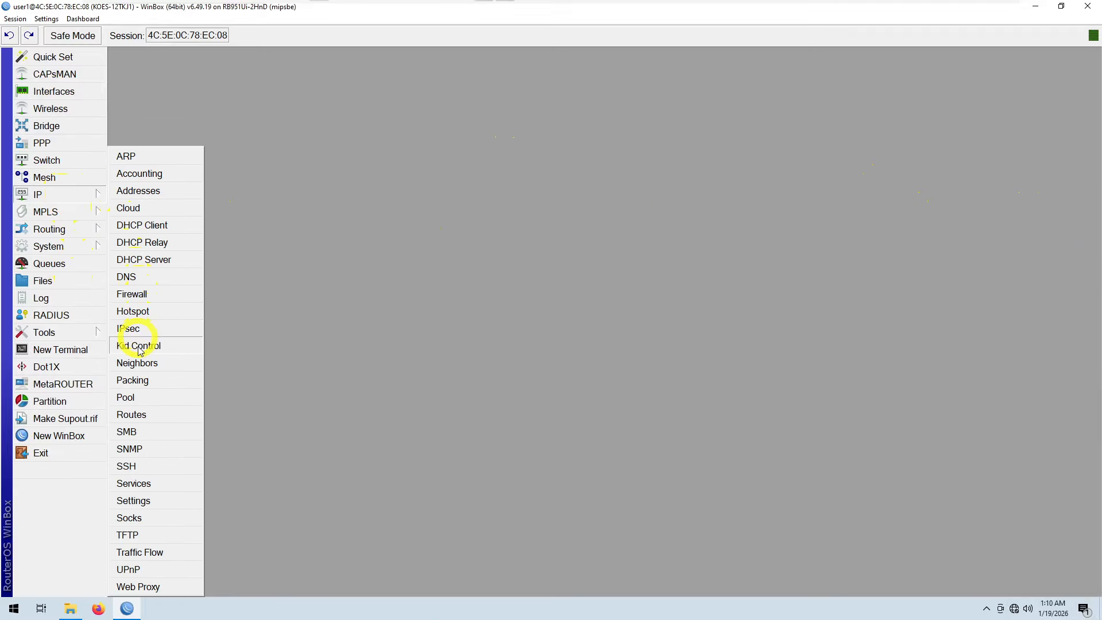
click(147, 277)
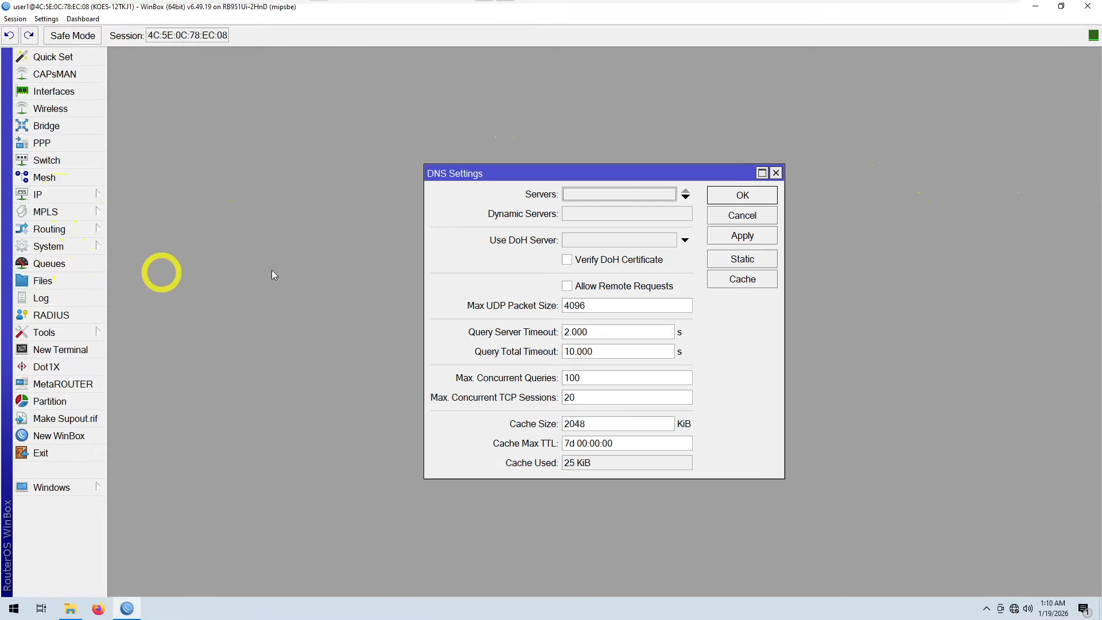
click(568, 198)
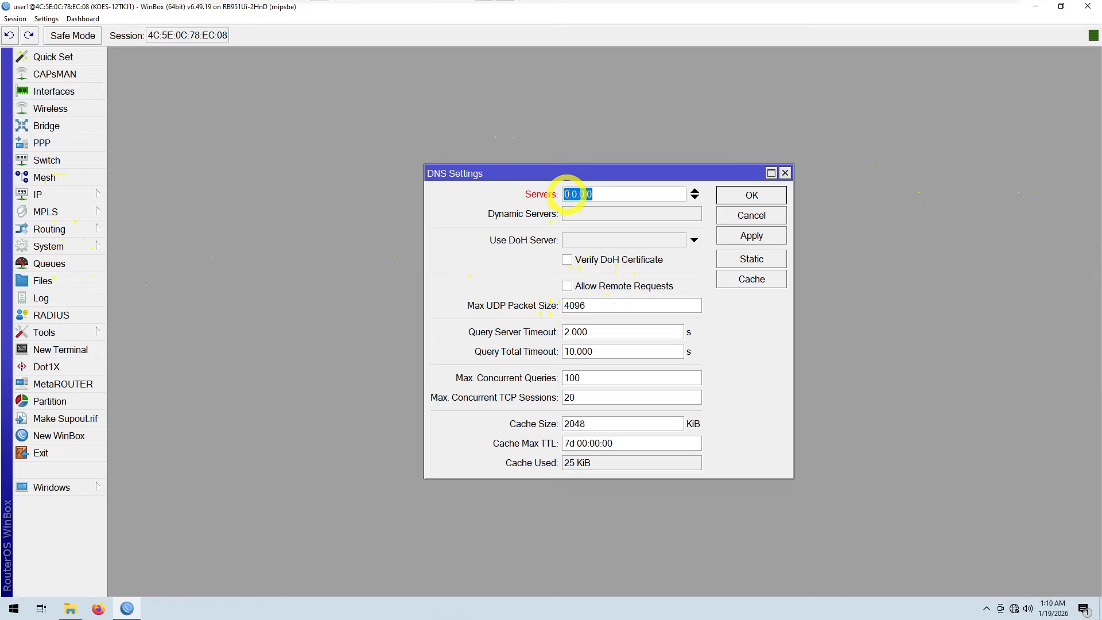
text(8.8.8.8)
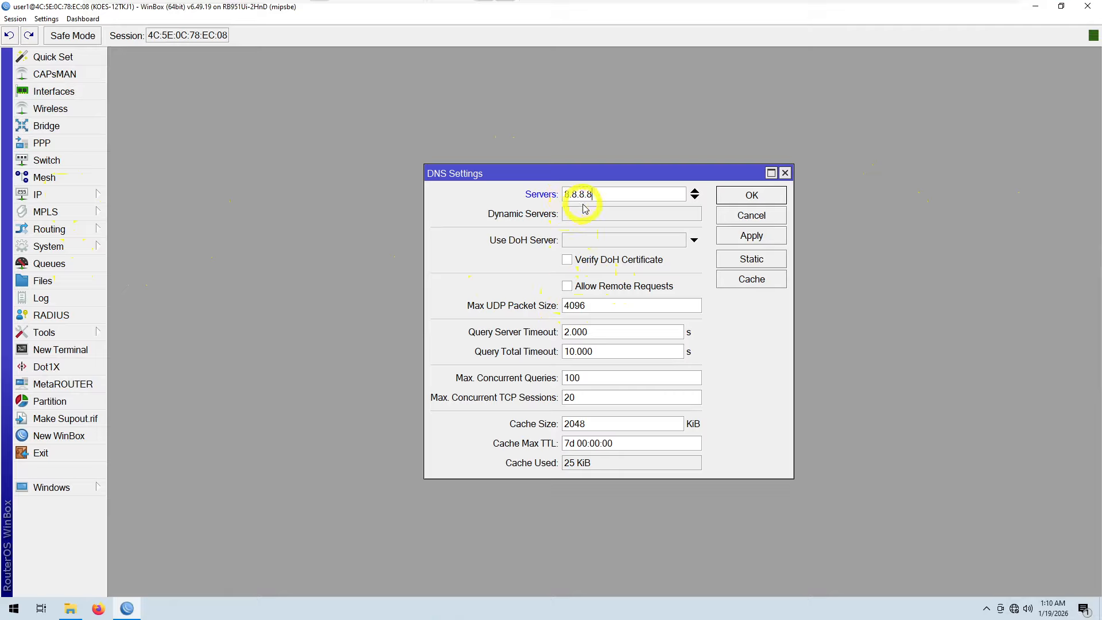
click(695, 195)
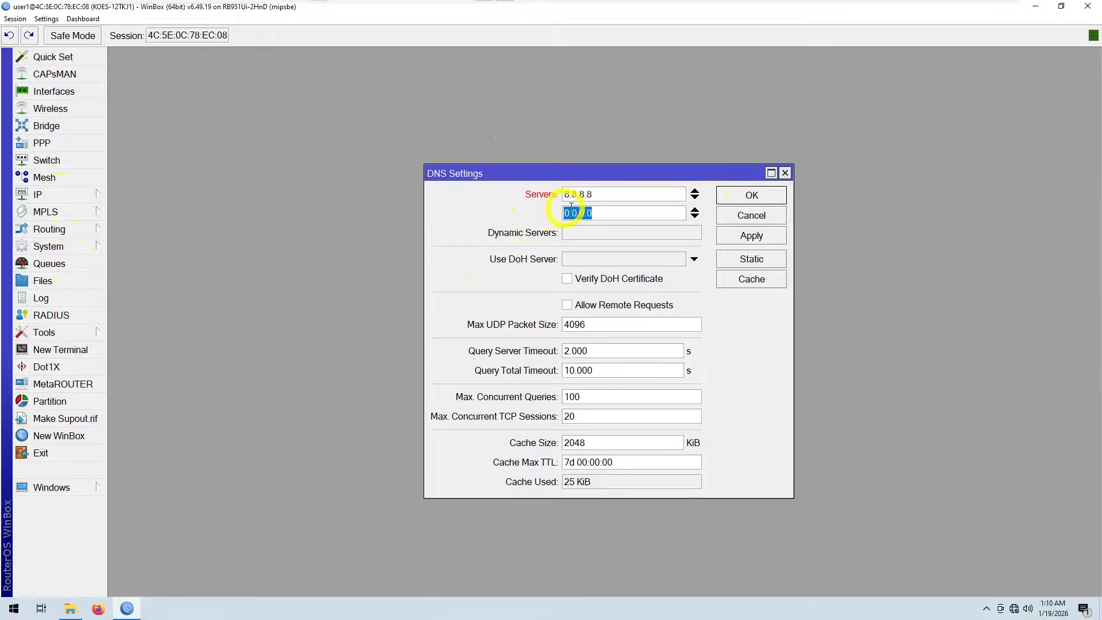
click(695, 197)
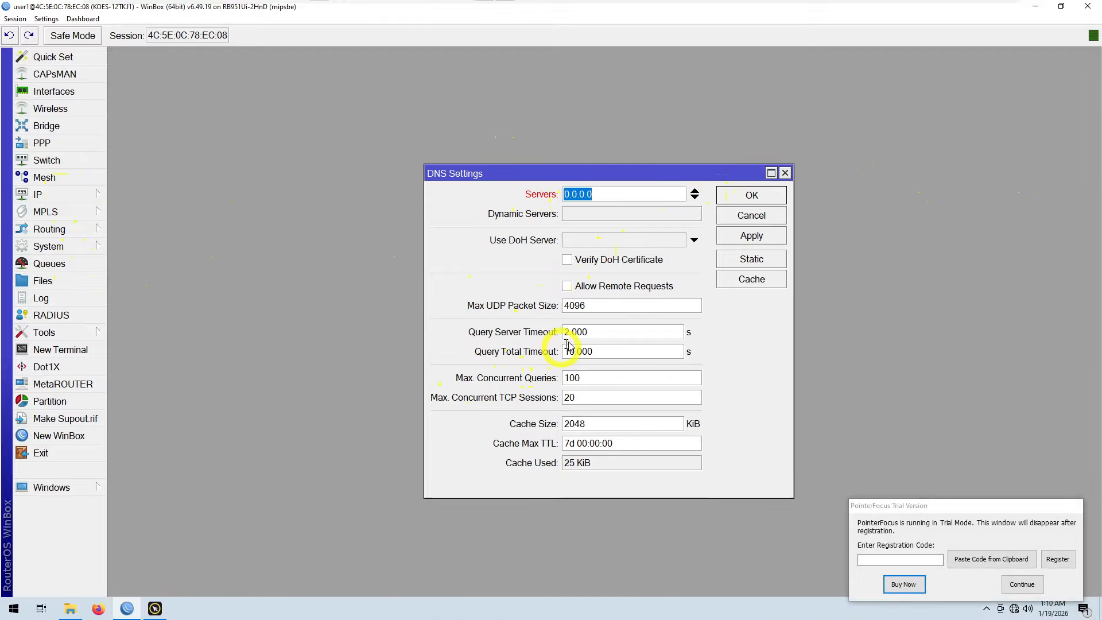
text(8)
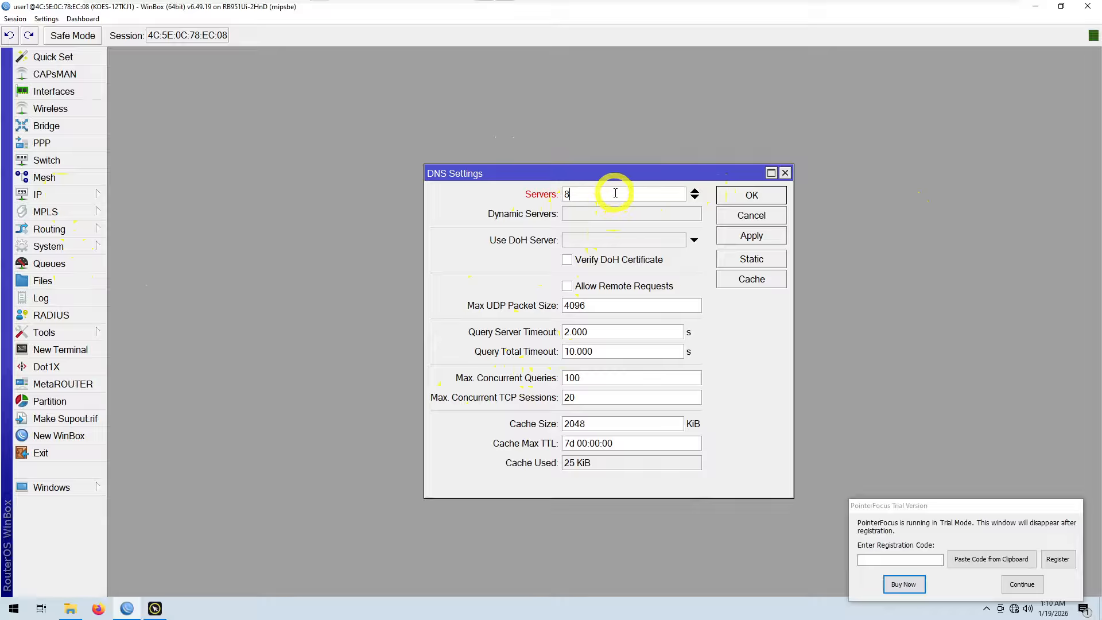
text(.8.8.8)
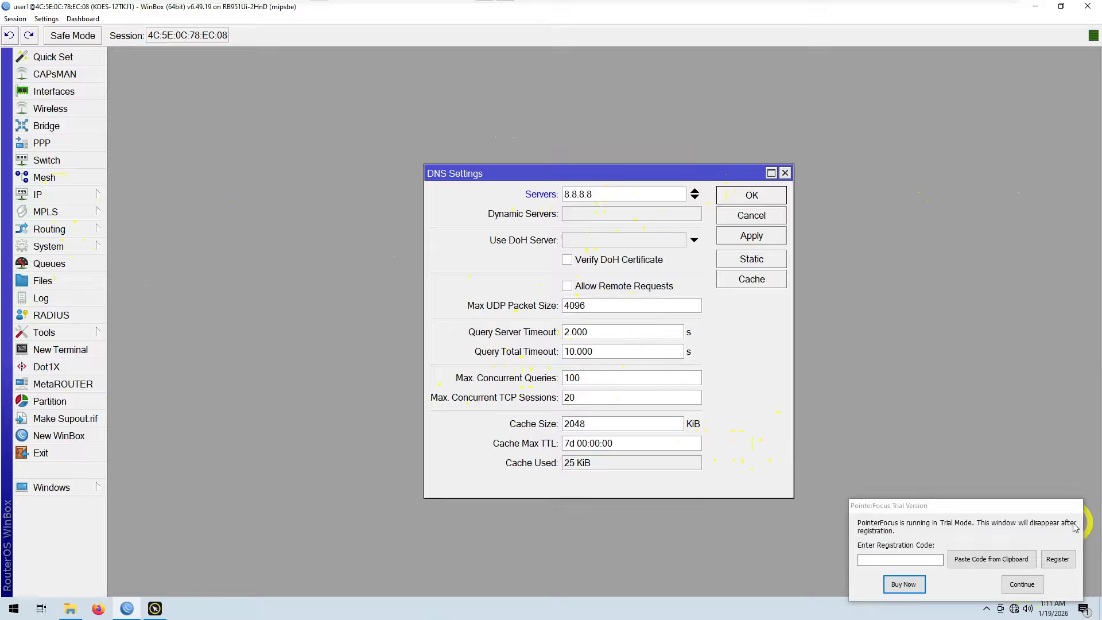
Step: Enable Allow Remote Requests and save the DNS settings
click(1025, 582)
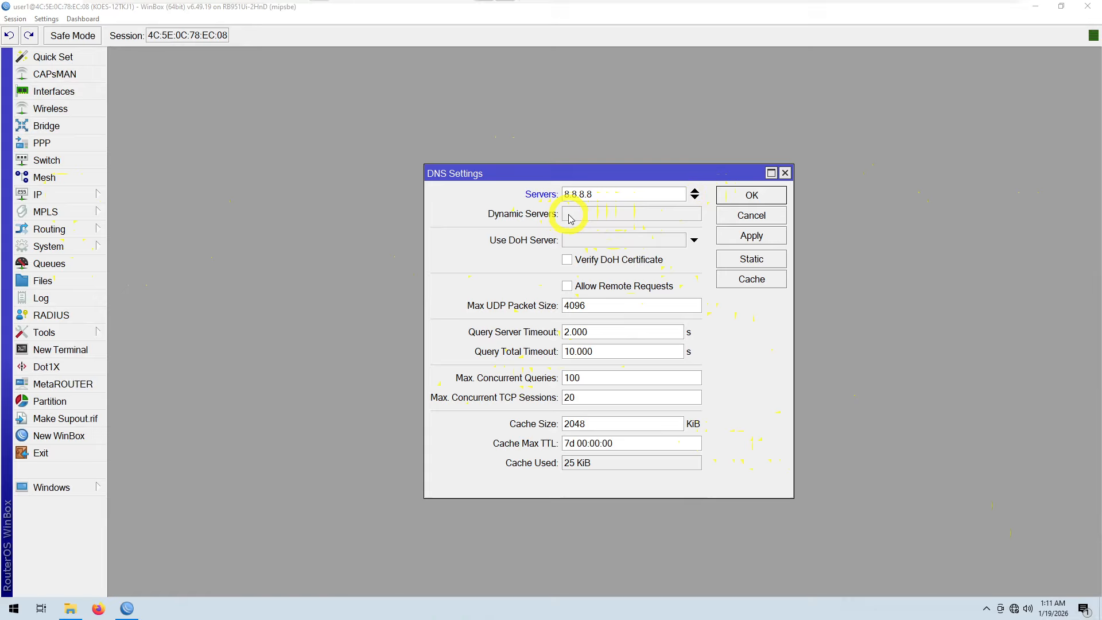
click(567, 286)
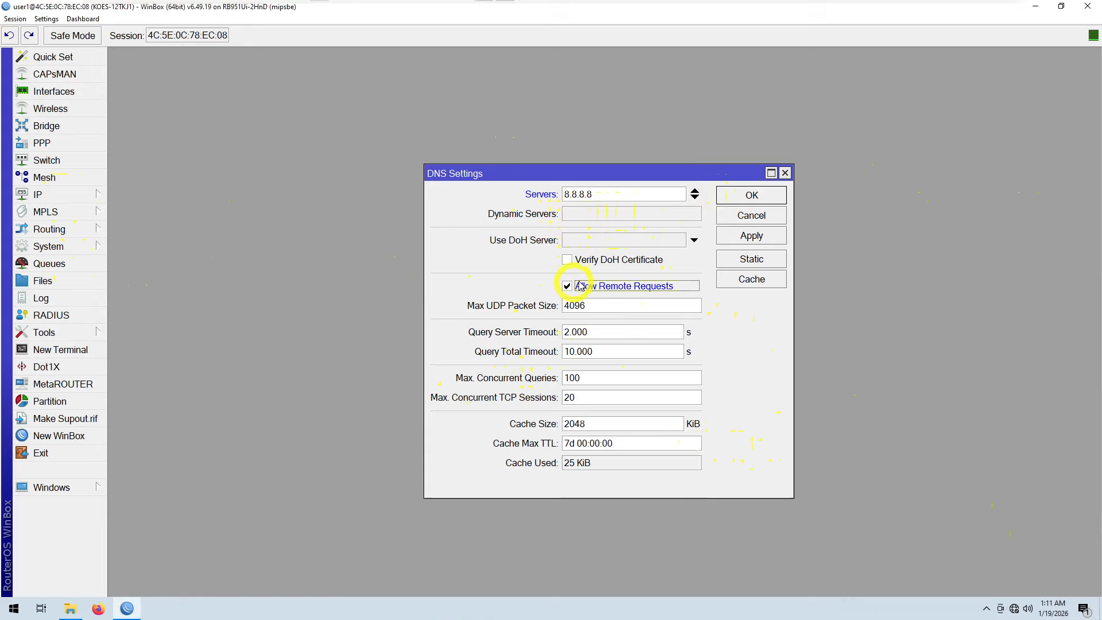
click(744, 240)
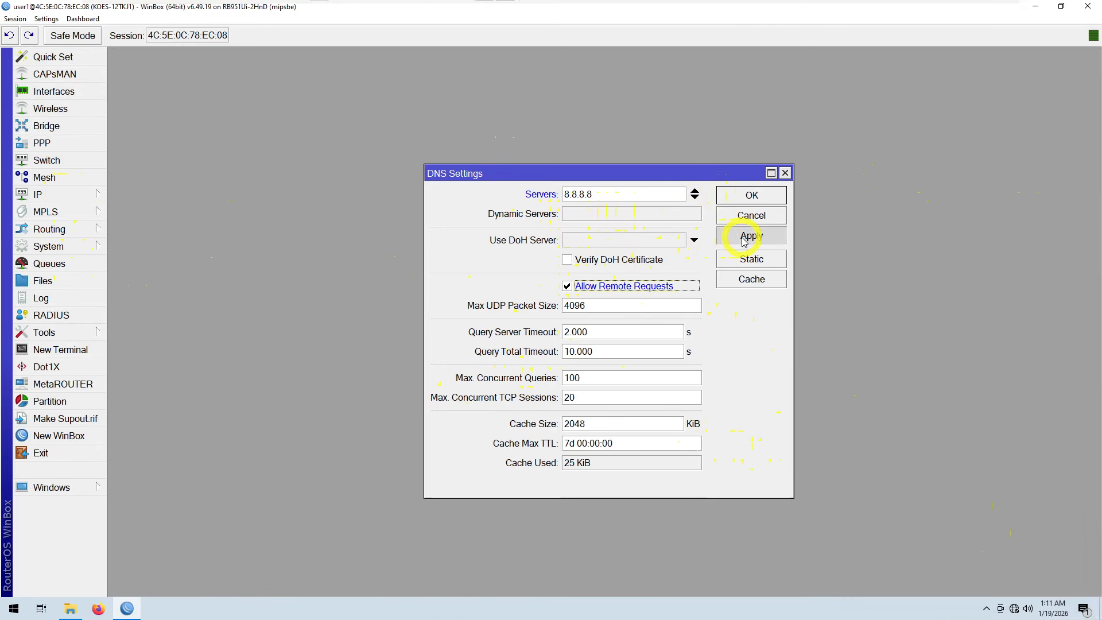
click(752, 197)
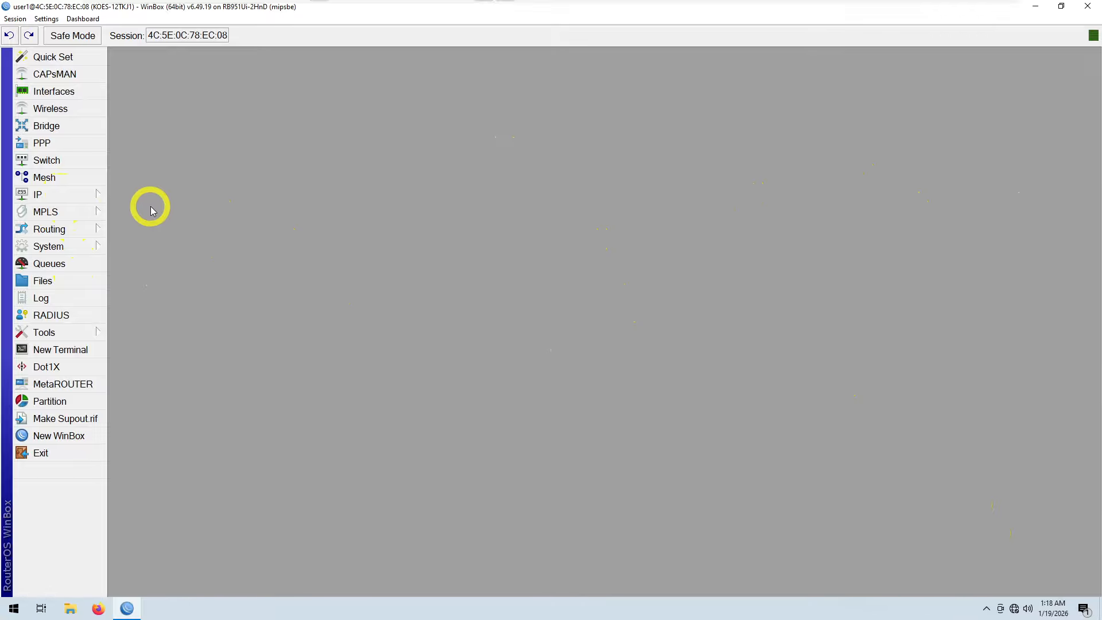
Step: Run the DHCP Setup wizard on ether3, accepting address space 192.168.100.0/24, gateway 192.168.100.1, DNS 8.8.8.8 and lease 00:10:00
click(85, 200)
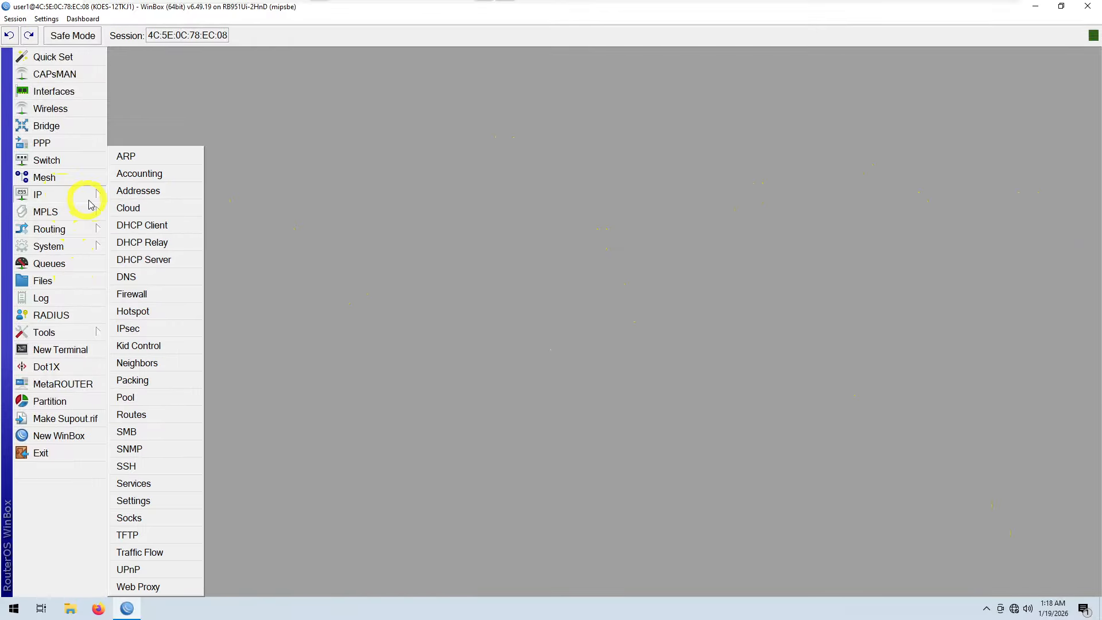
click(150, 265)
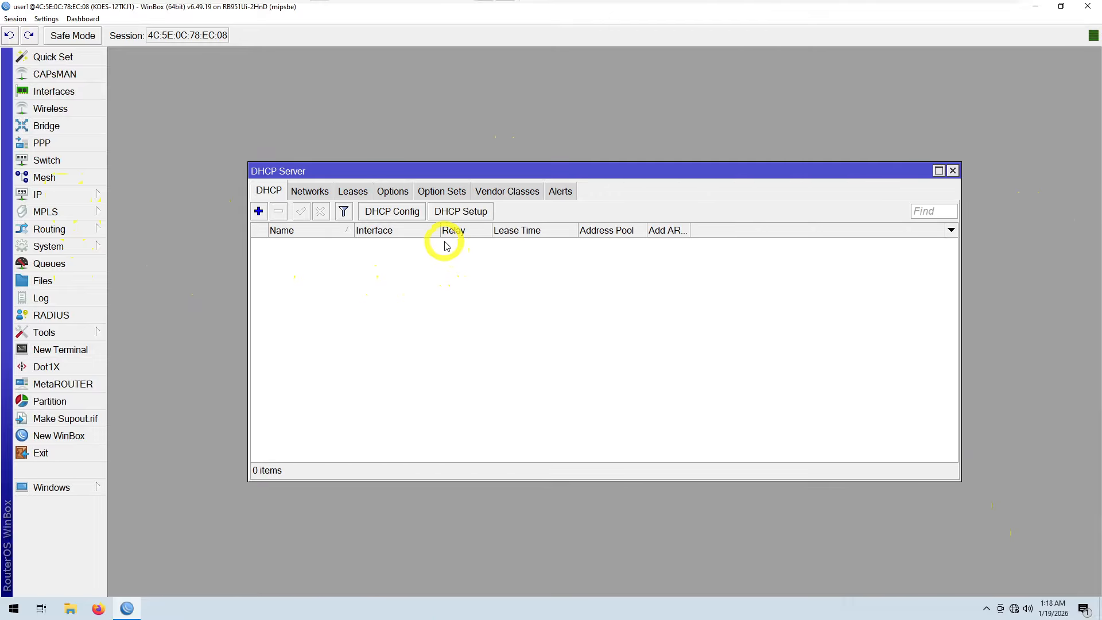
click(448, 216)
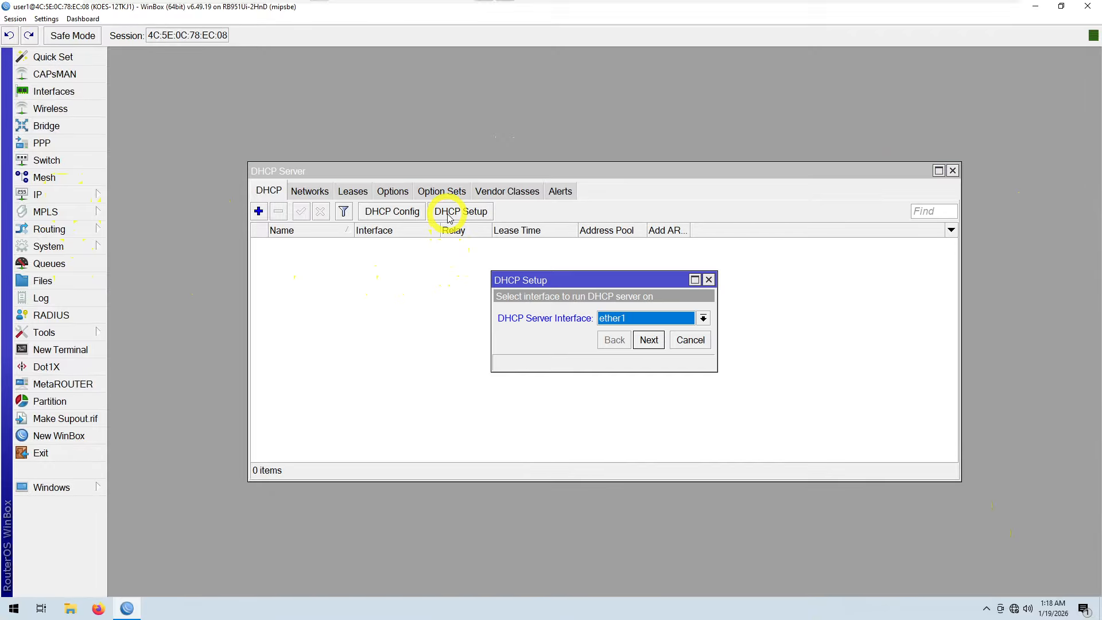
click(702, 317)
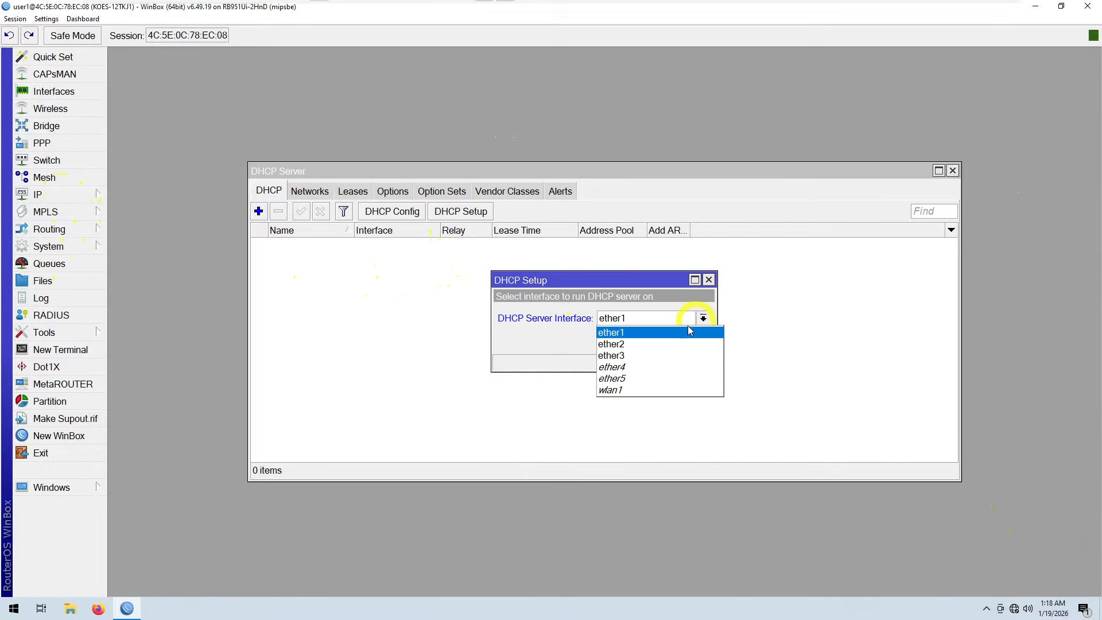
click(664, 357)
click(648, 341)
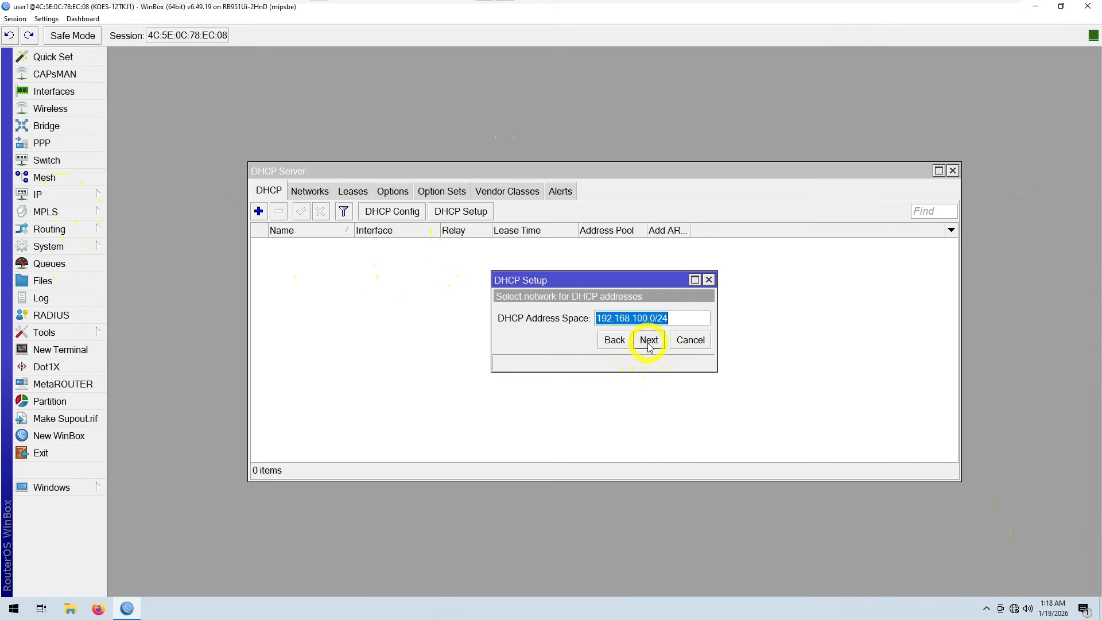
click(648, 341)
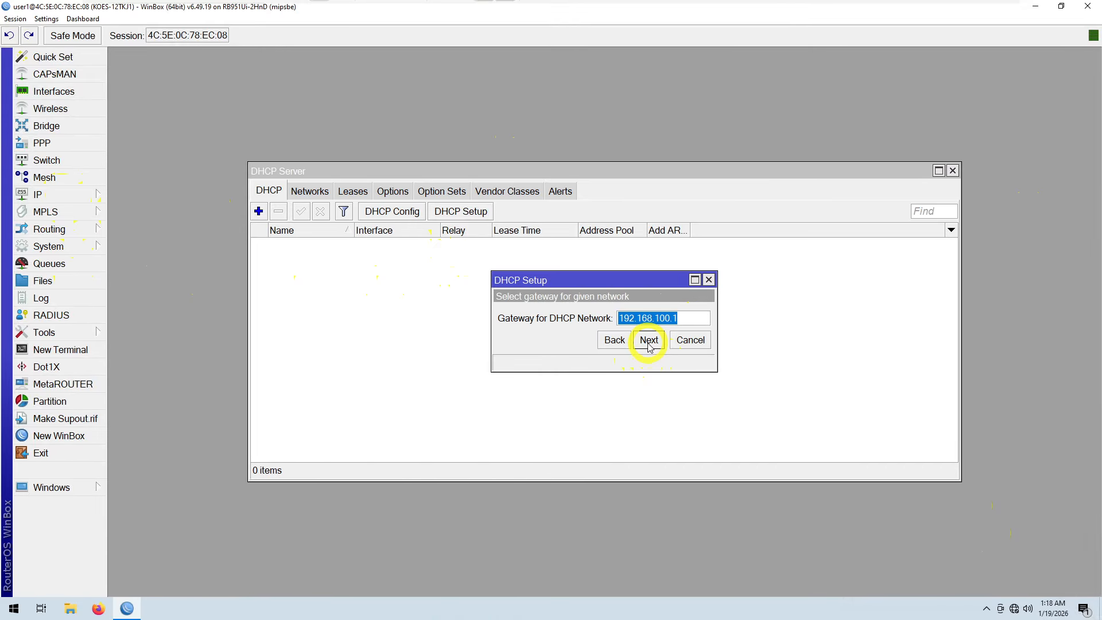
click(648, 342)
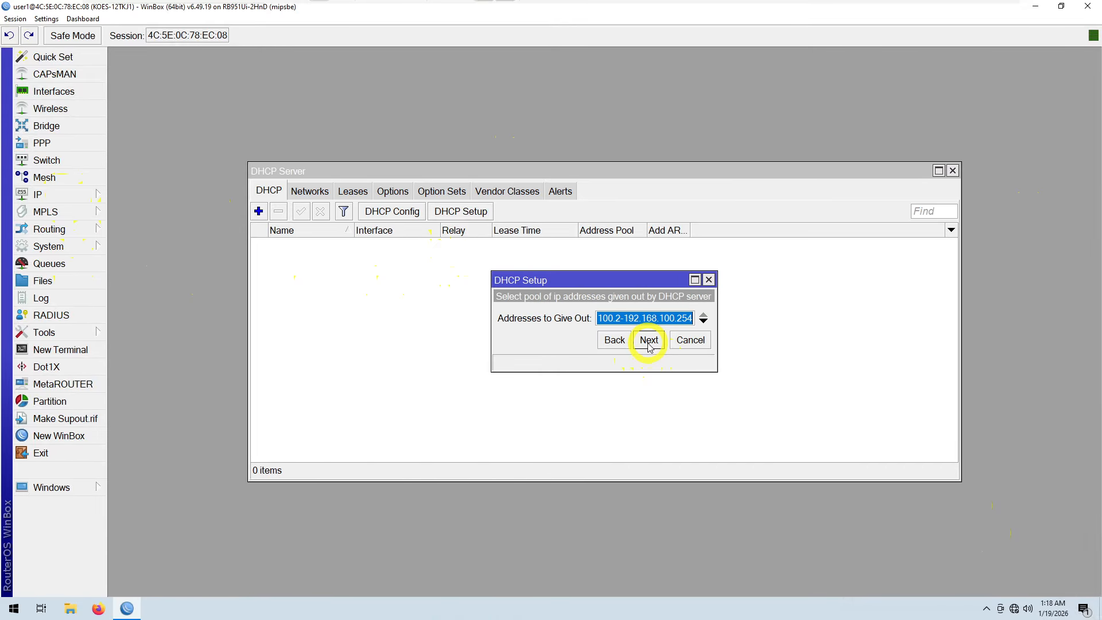
click(648, 341)
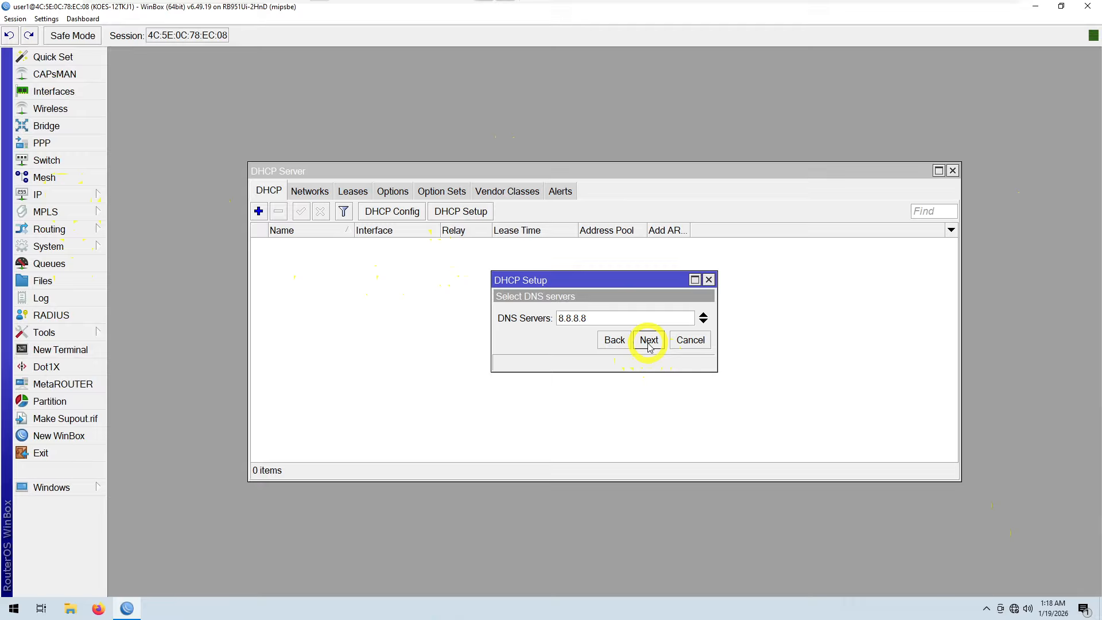
click(648, 341)
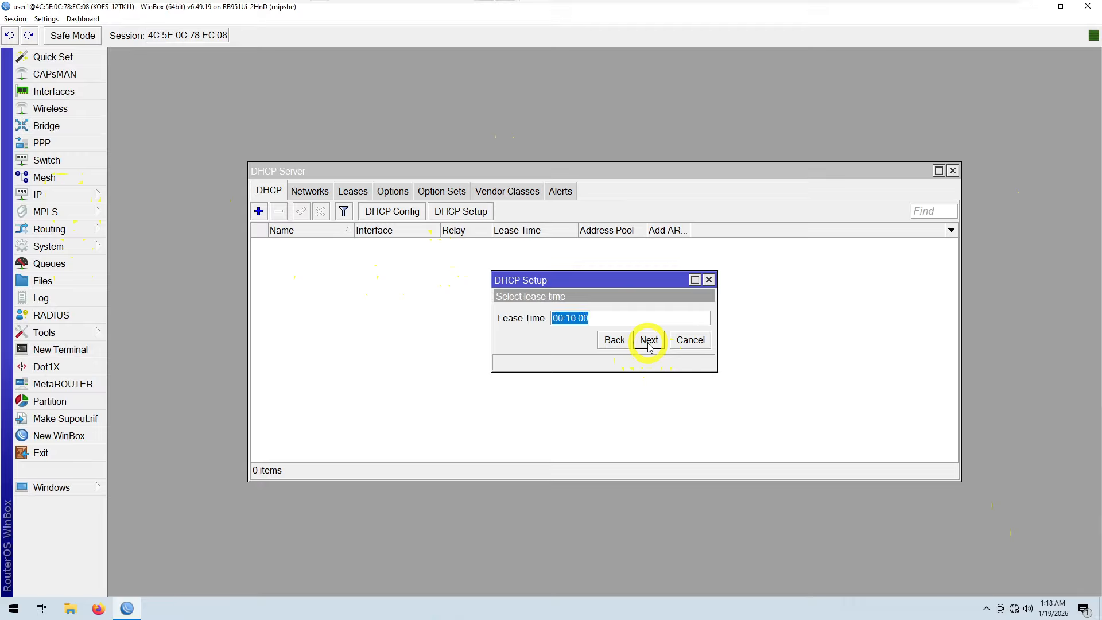
click(649, 342)
click(612, 319)
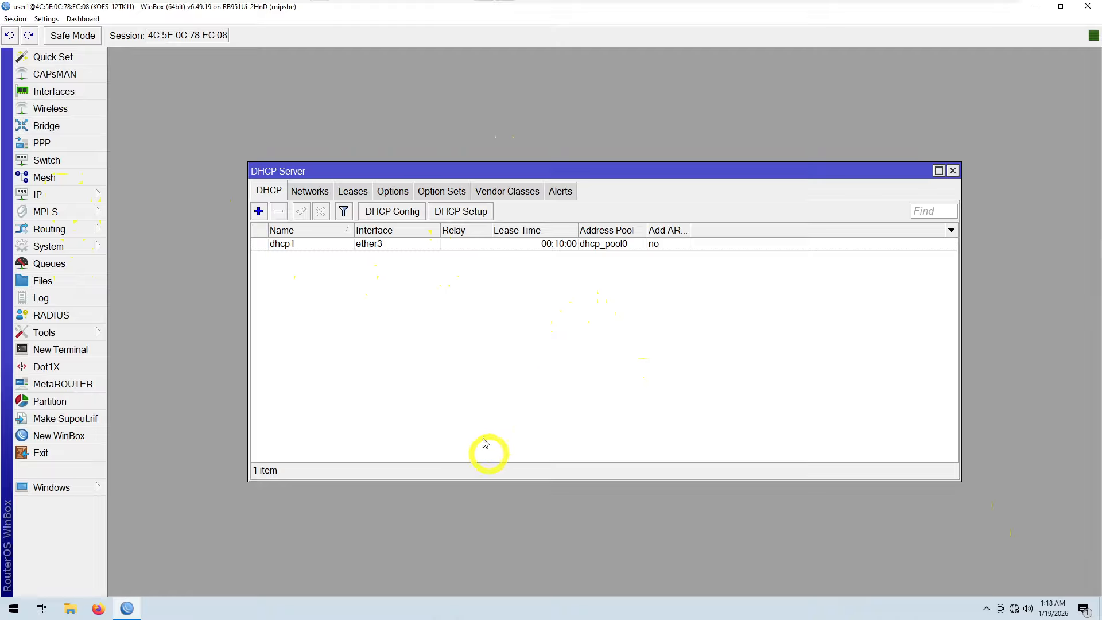
Step: Add a srcnat NAT rule with out-interface ether1 and action masquerade, then apply and save it
click(69, 196)
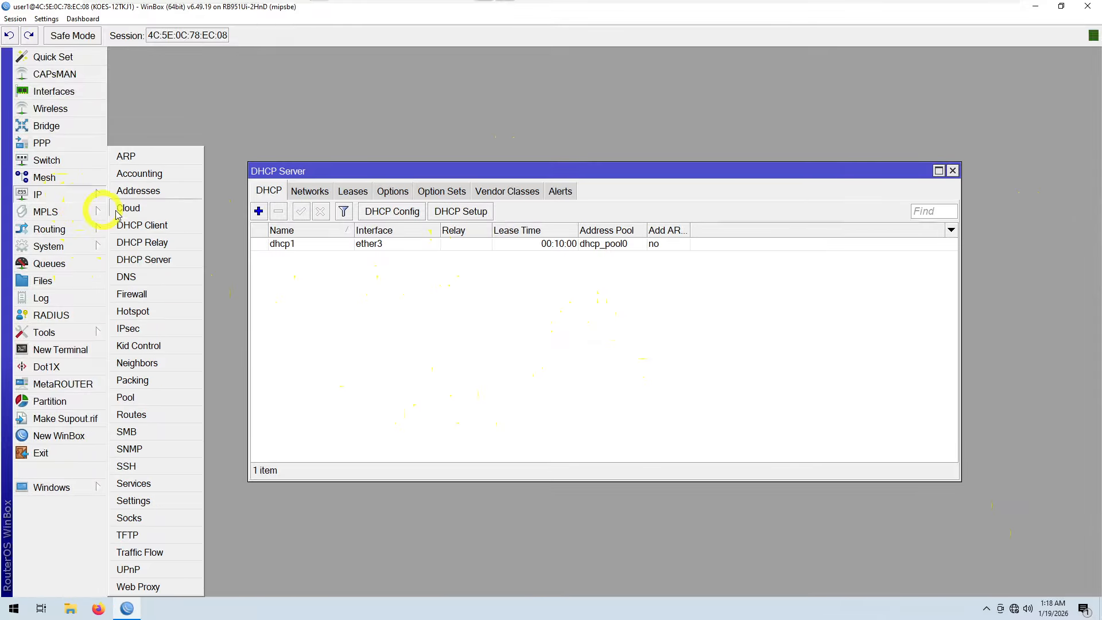
click(159, 302)
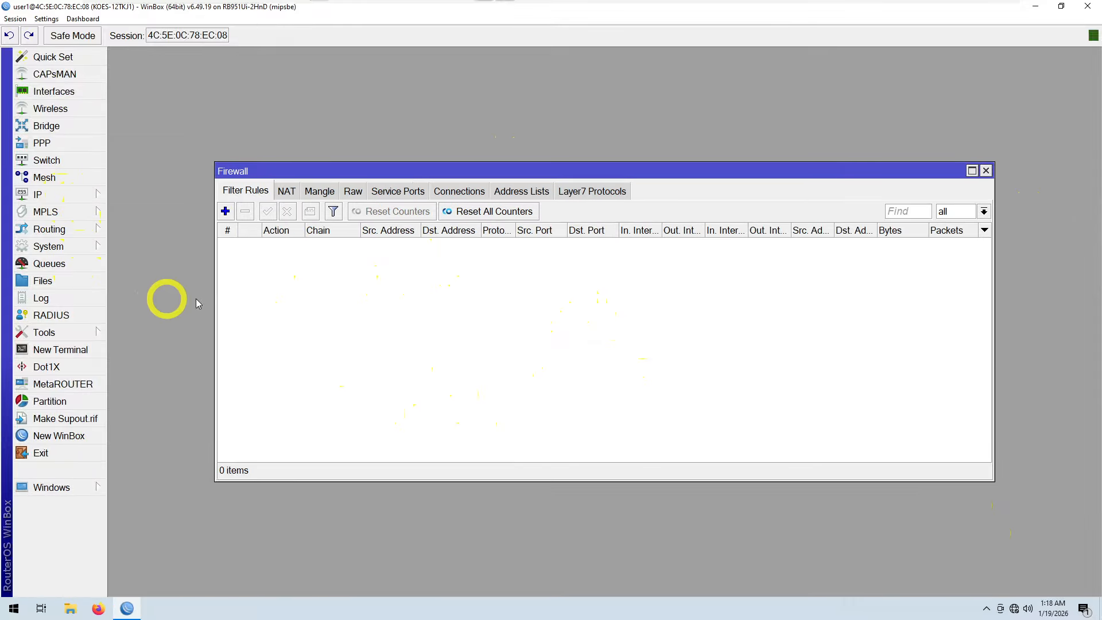
click(288, 195)
drag(422, 164, 455, 131)
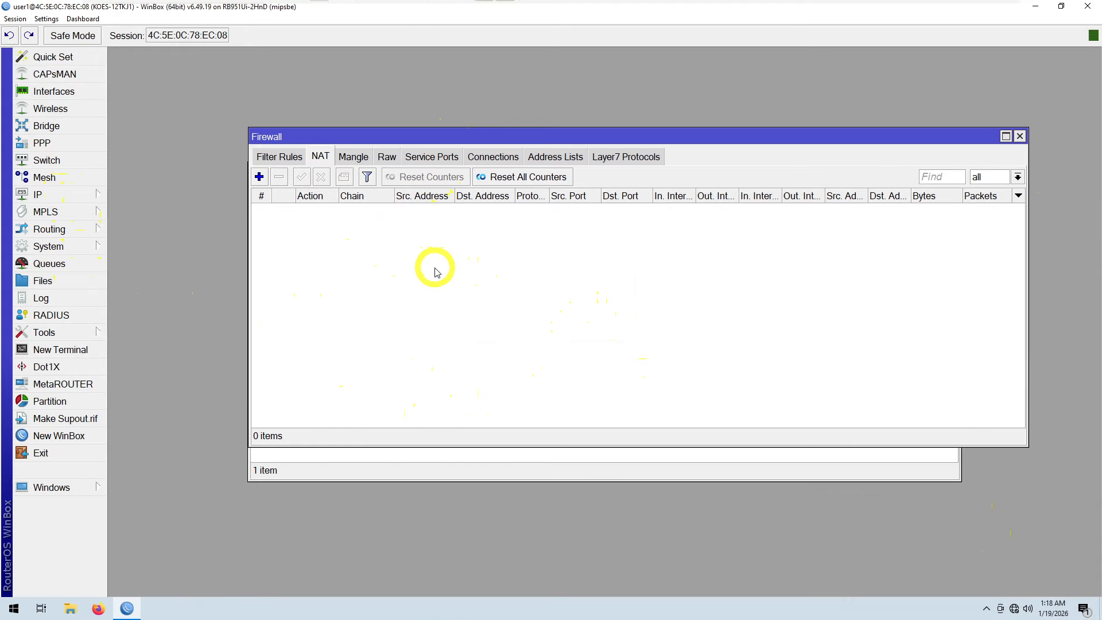
click(259, 178)
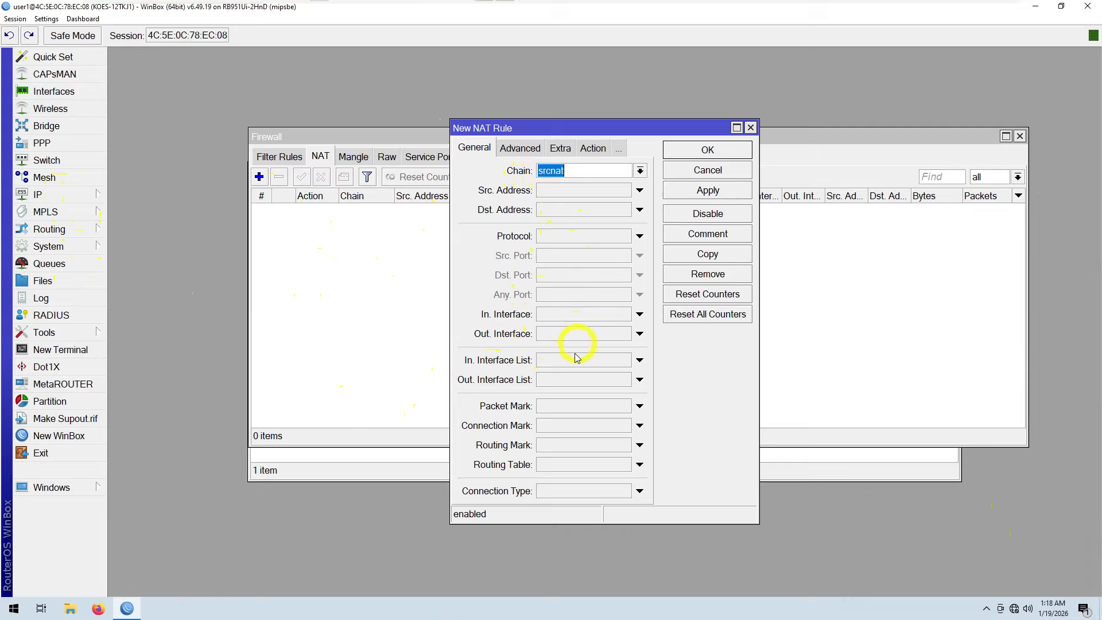
click(561, 337)
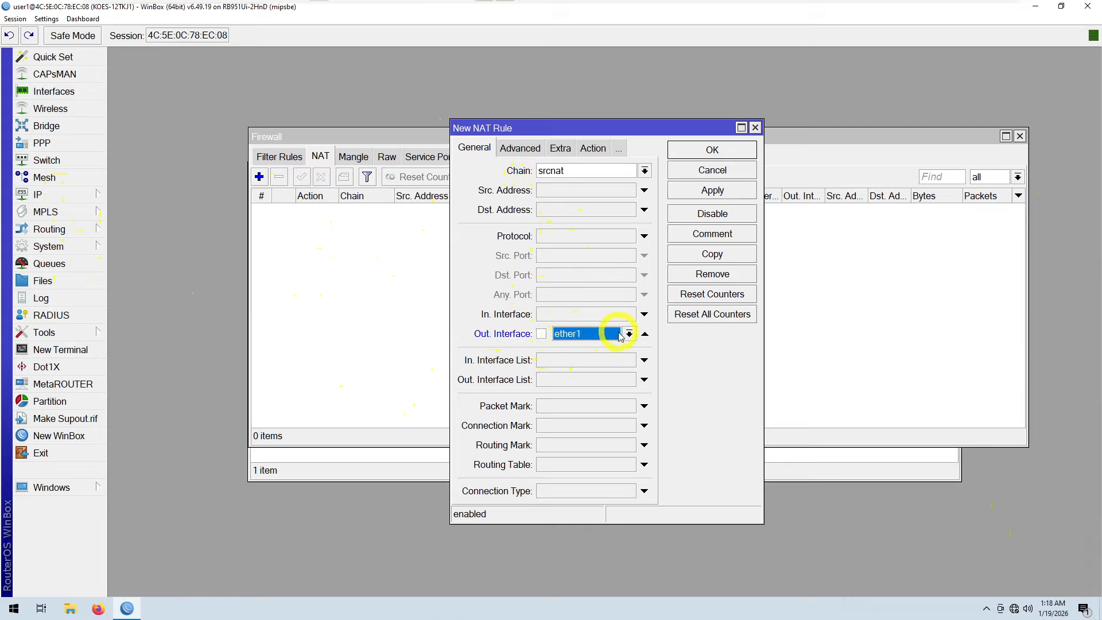
click(594, 150)
click(643, 170)
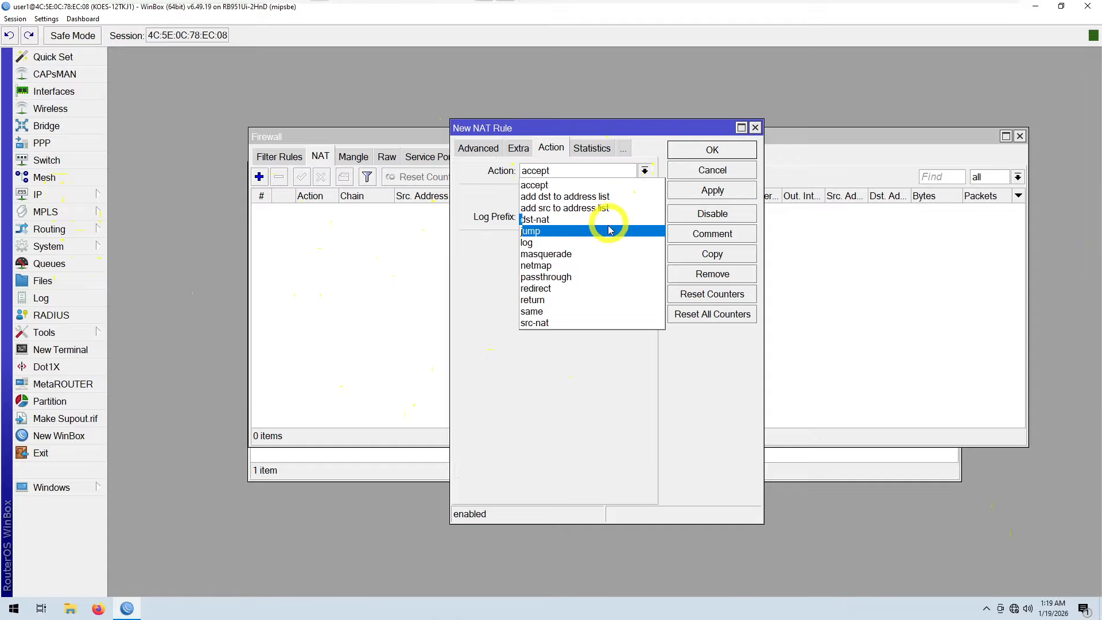
click(607, 254)
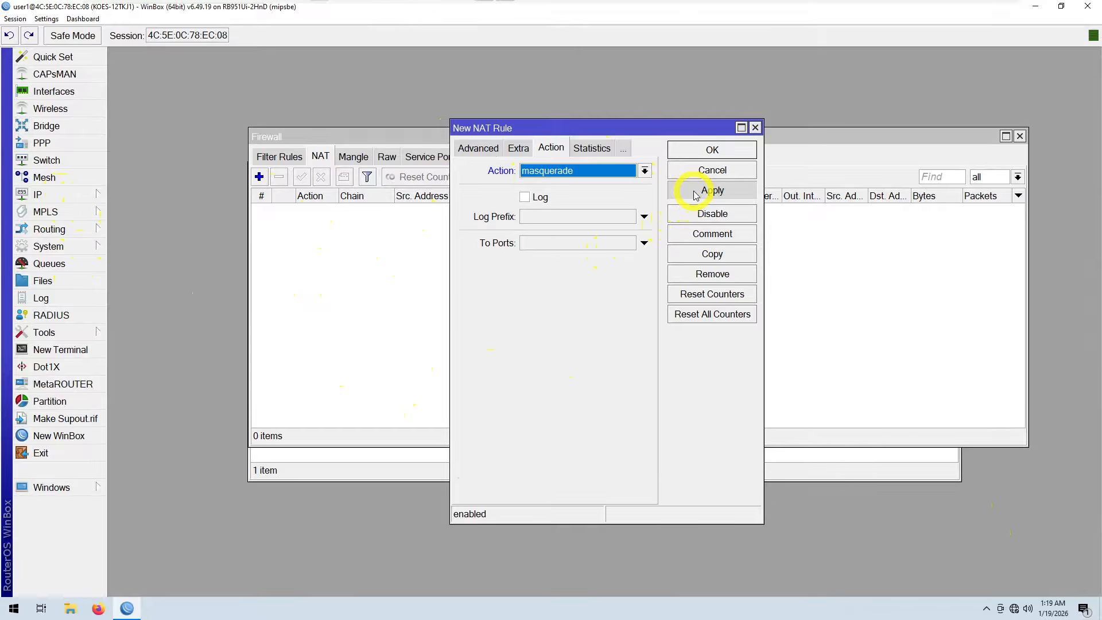
click(696, 194)
click(697, 151)
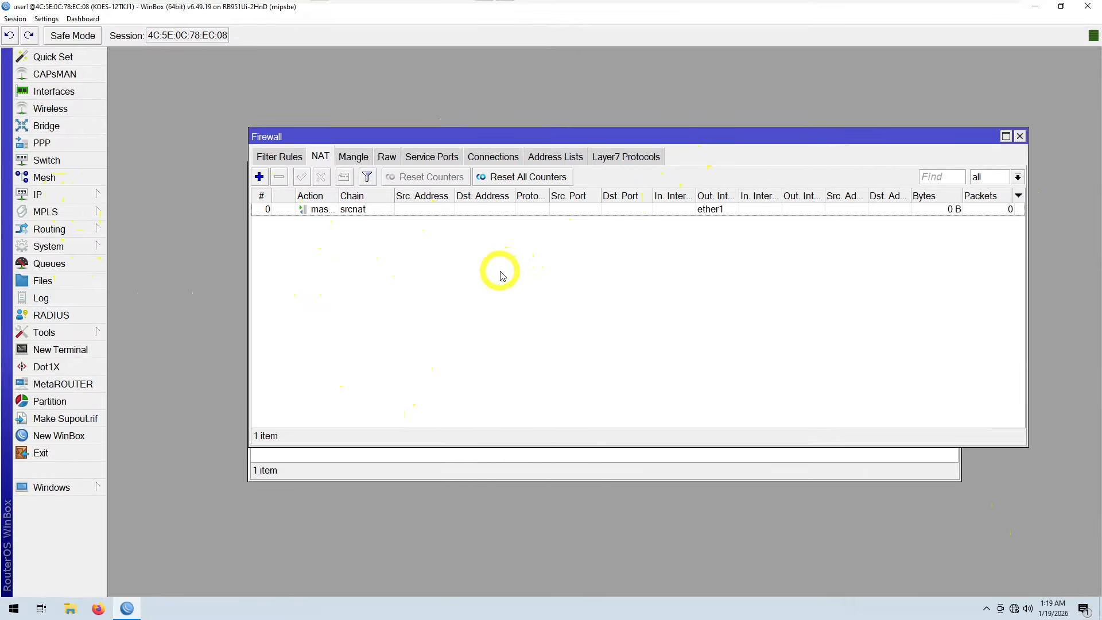
Step: Start another new NAT rule and set its chain to dstnat
click(258, 176)
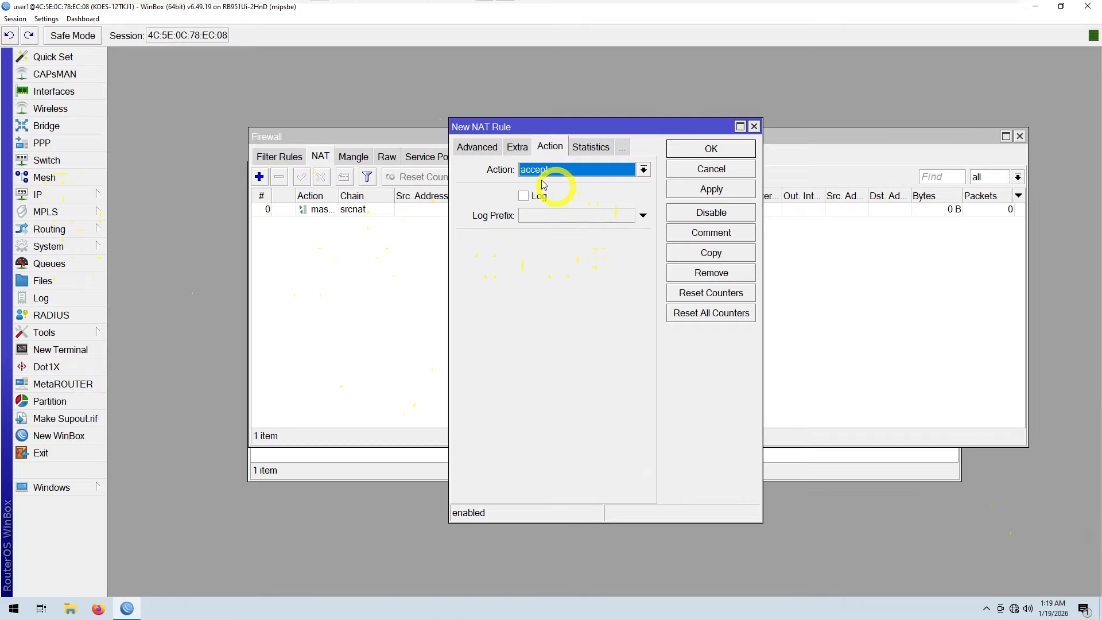
click(468, 152)
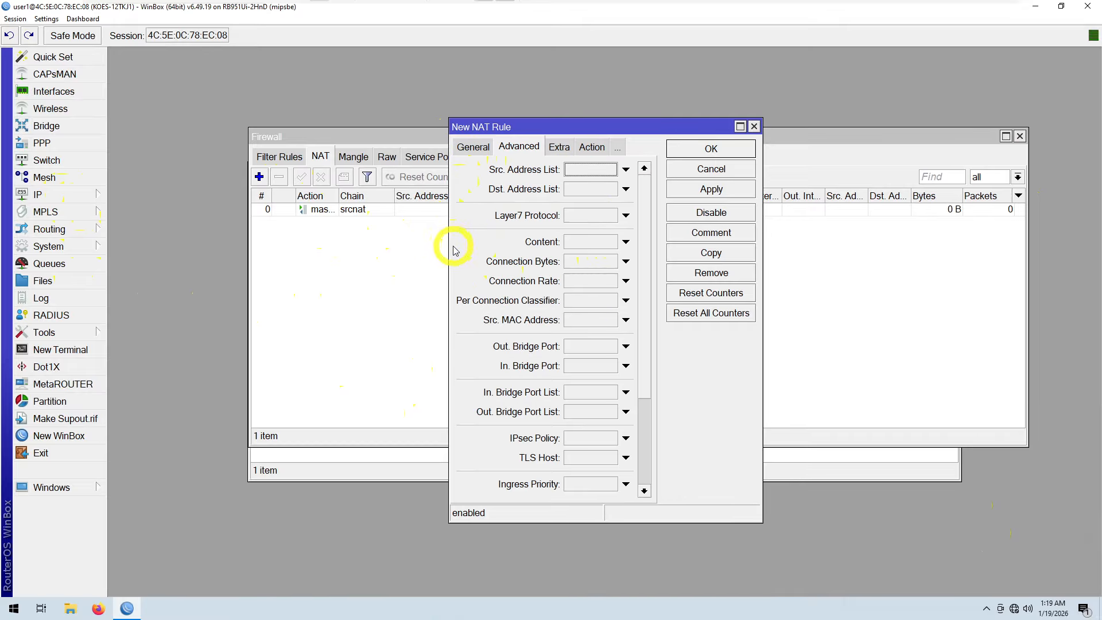
drag(451, 243, 275, 241)
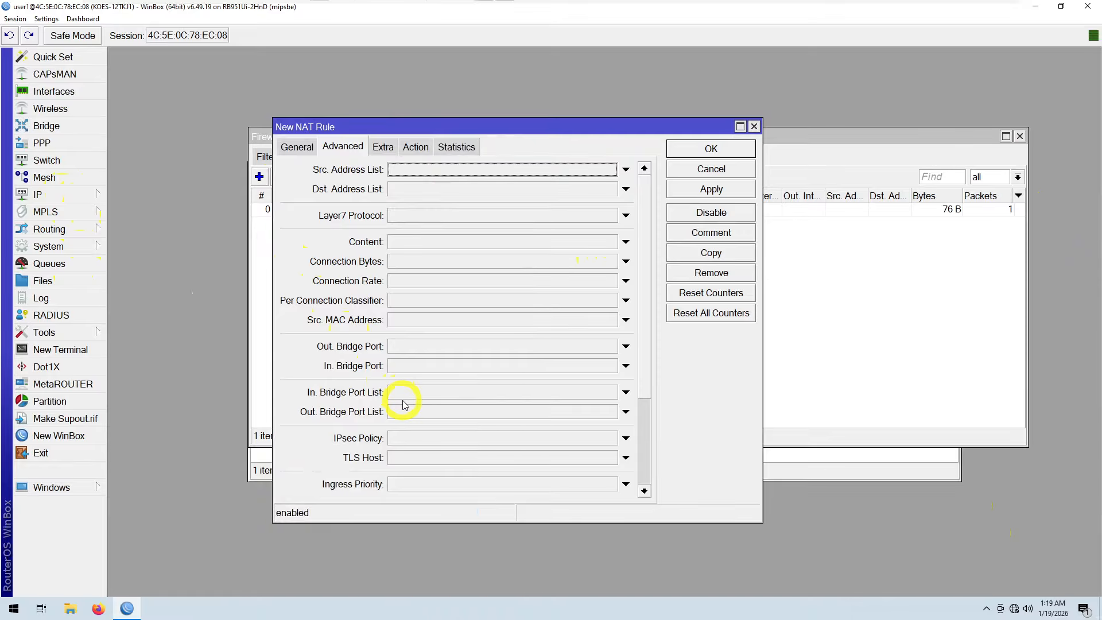
click(295, 148)
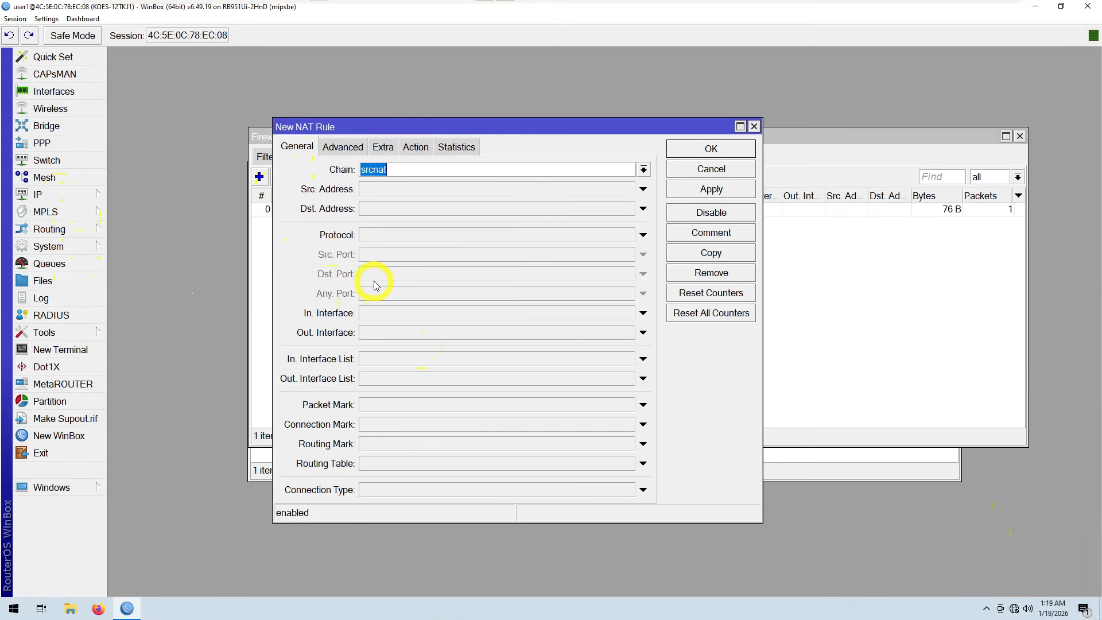
click(644, 170)
click(579, 187)
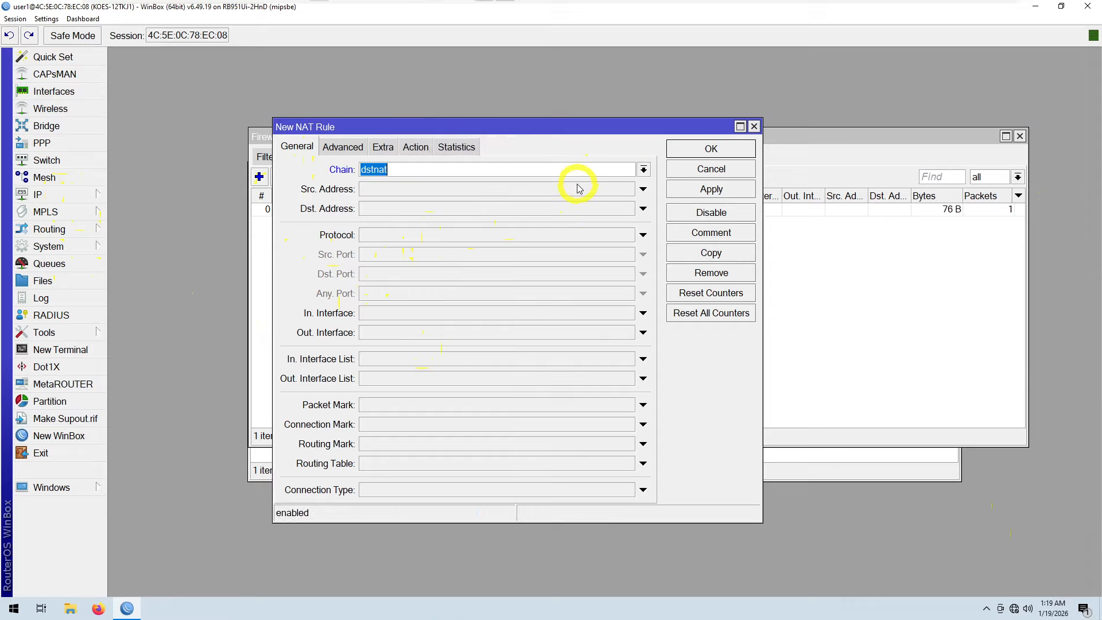
Step: Open the IP address list to check the router's interface addresses, then close it
click(377, 210)
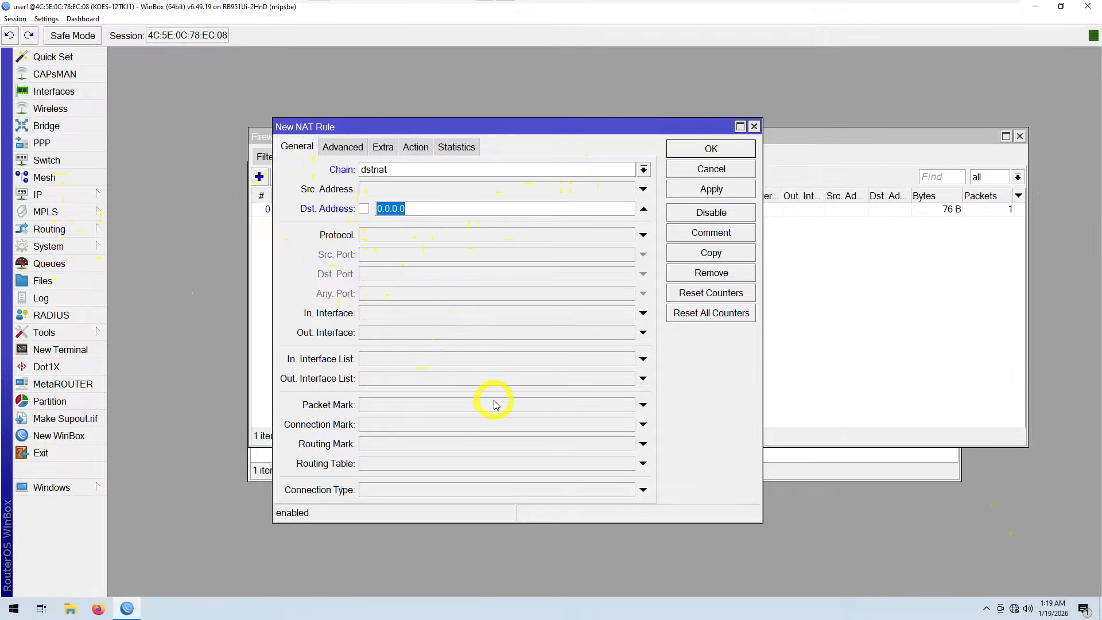
click(65, 195)
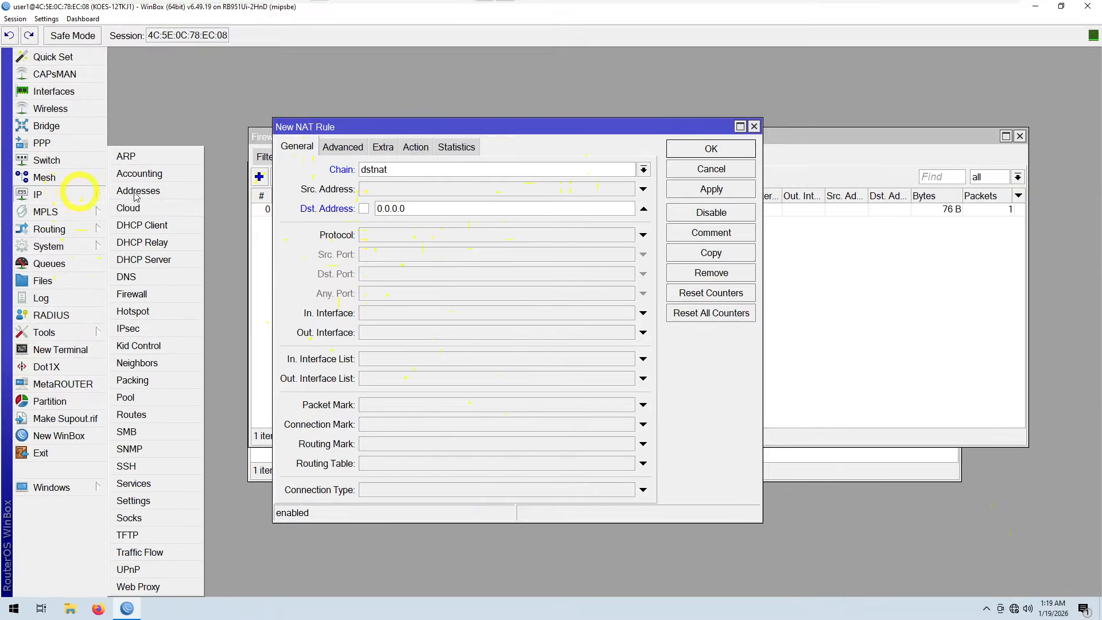
click(172, 189)
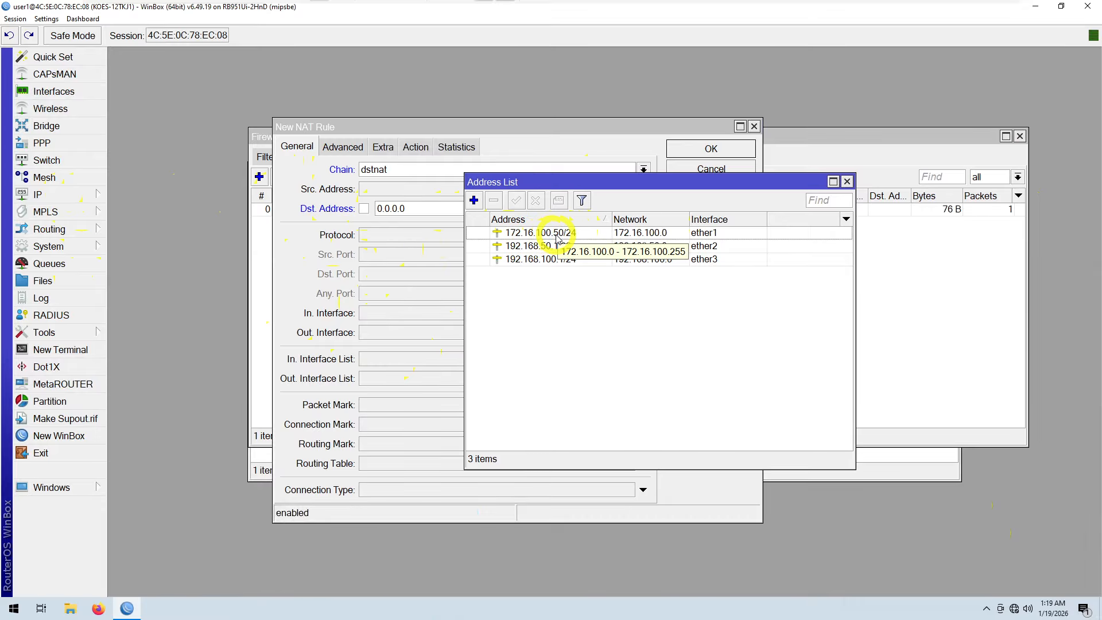
click(847, 182)
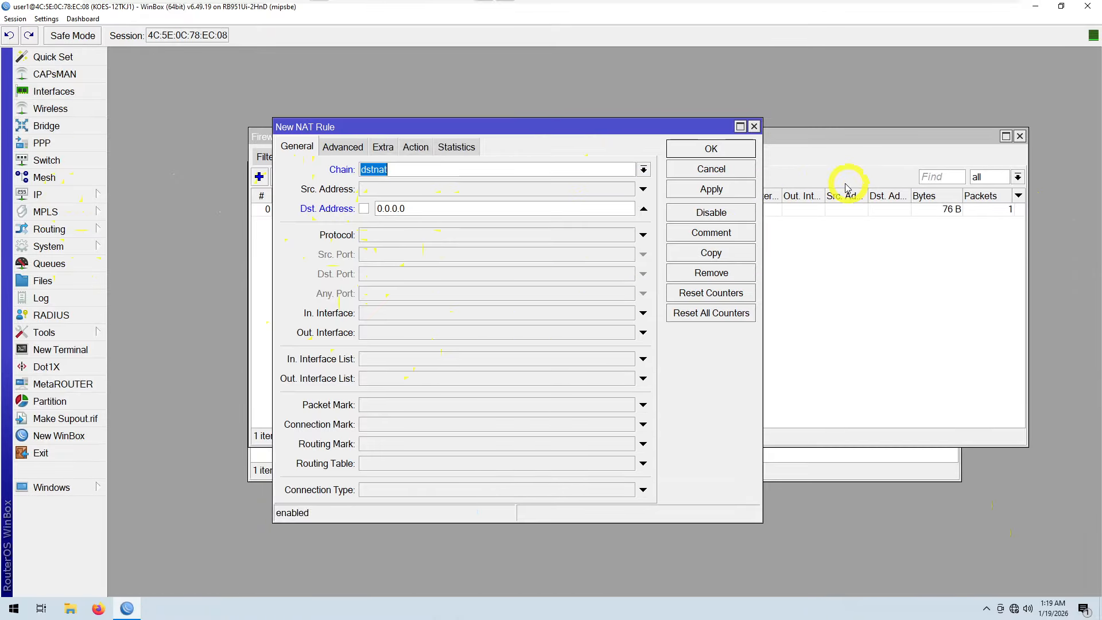
Step: Set the rule's dst address to 172.16.100.50, protocol 6 (tcp) and dst port 9090
click(450, 209)
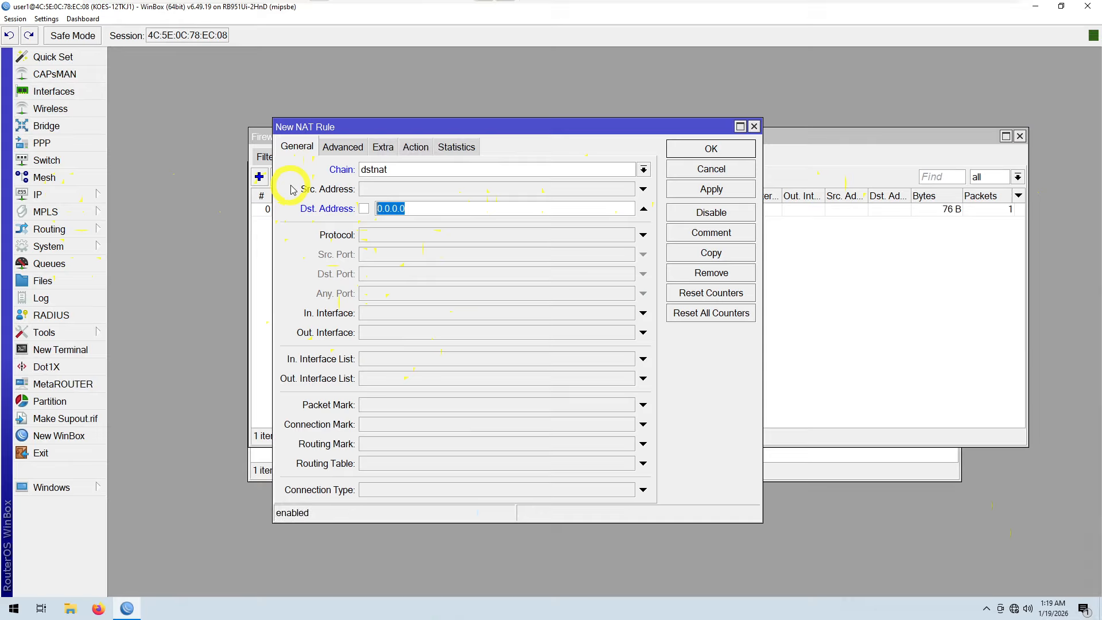
text(172.16.100.50)
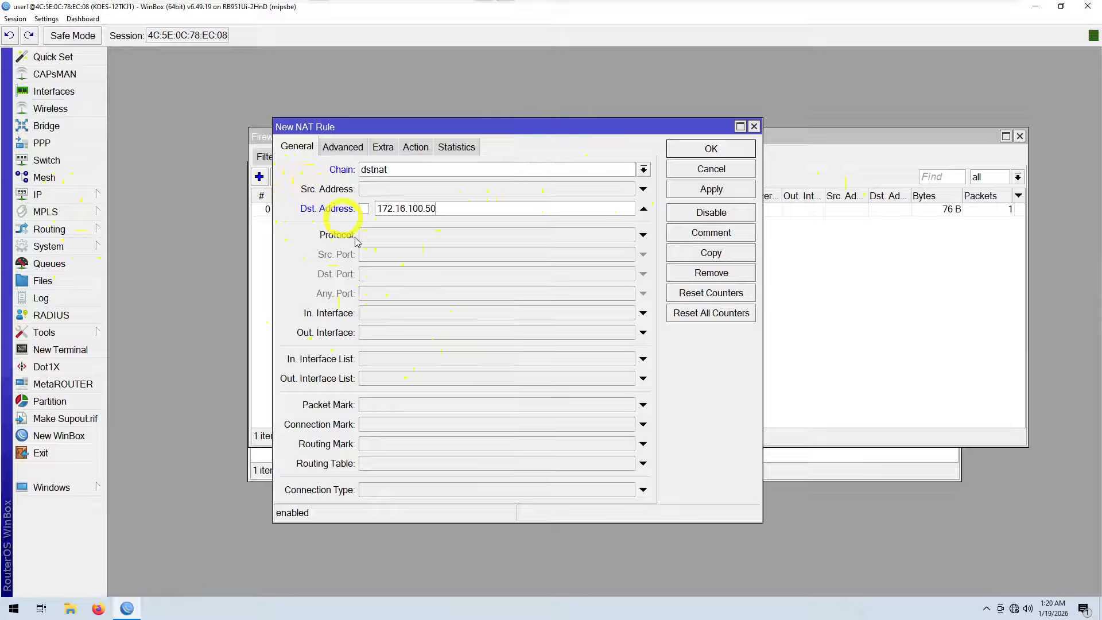
click(381, 235)
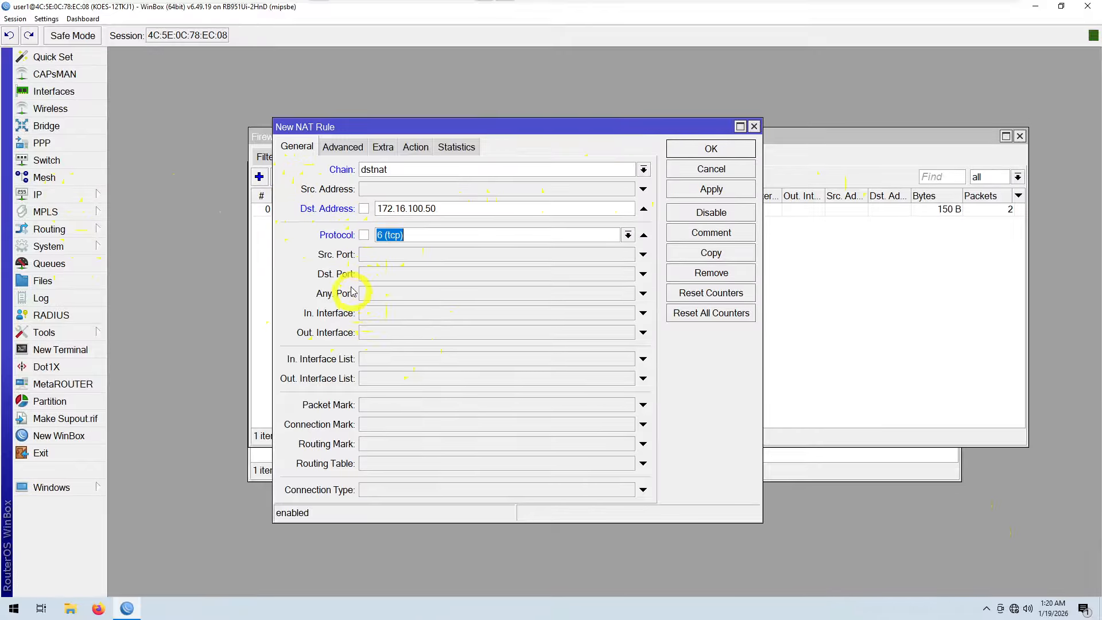
click(370, 276)
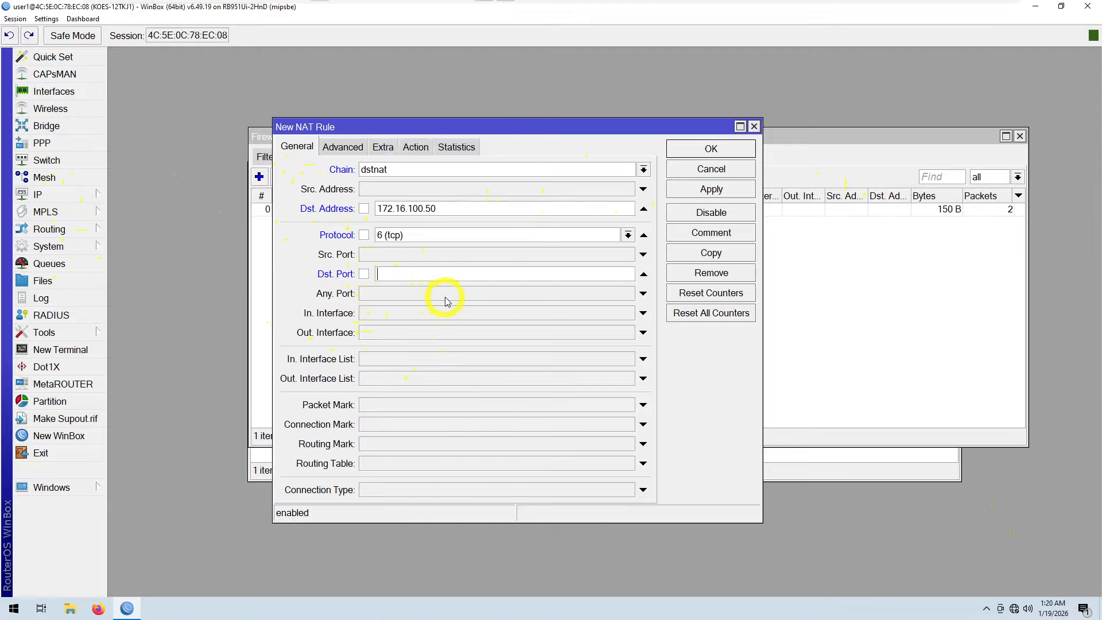
text(9090)
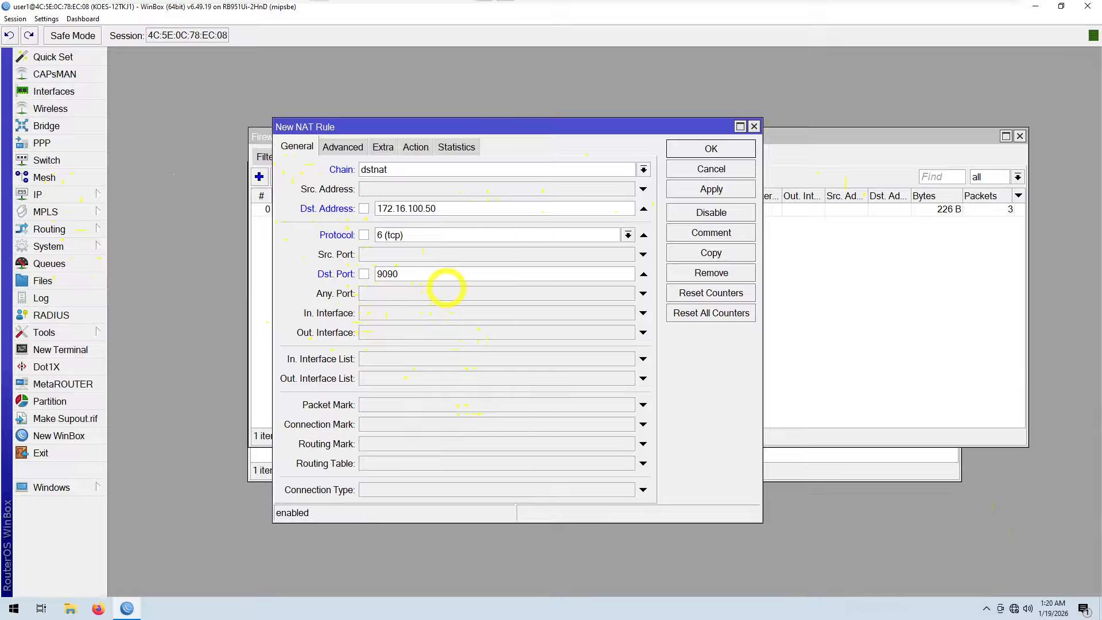
Step: Set the rule's action to dst-nat to address 192.168.50.2 and port 80, then apply and save it
click(415, 148)
click(637, 169)
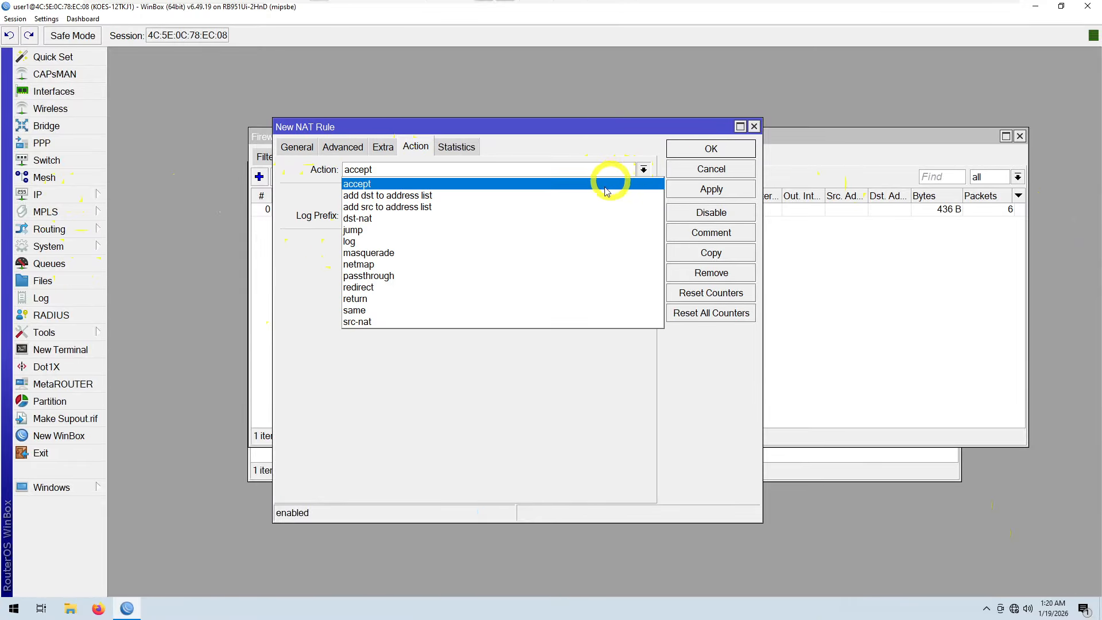
click(585, 218)
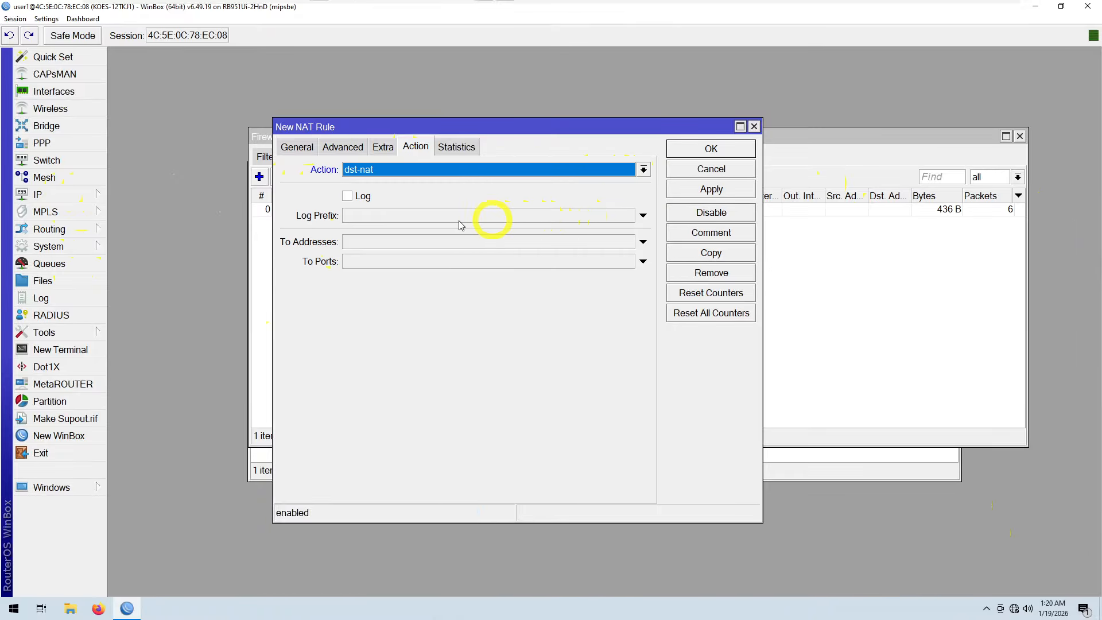
click(370, 245)
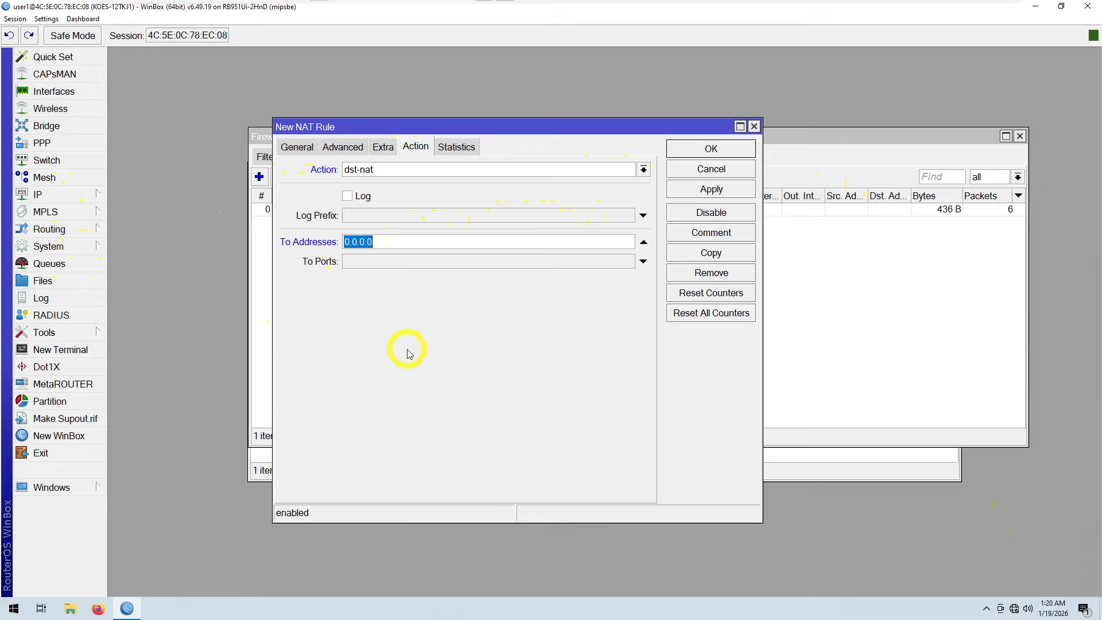
text(192.168.50.2)
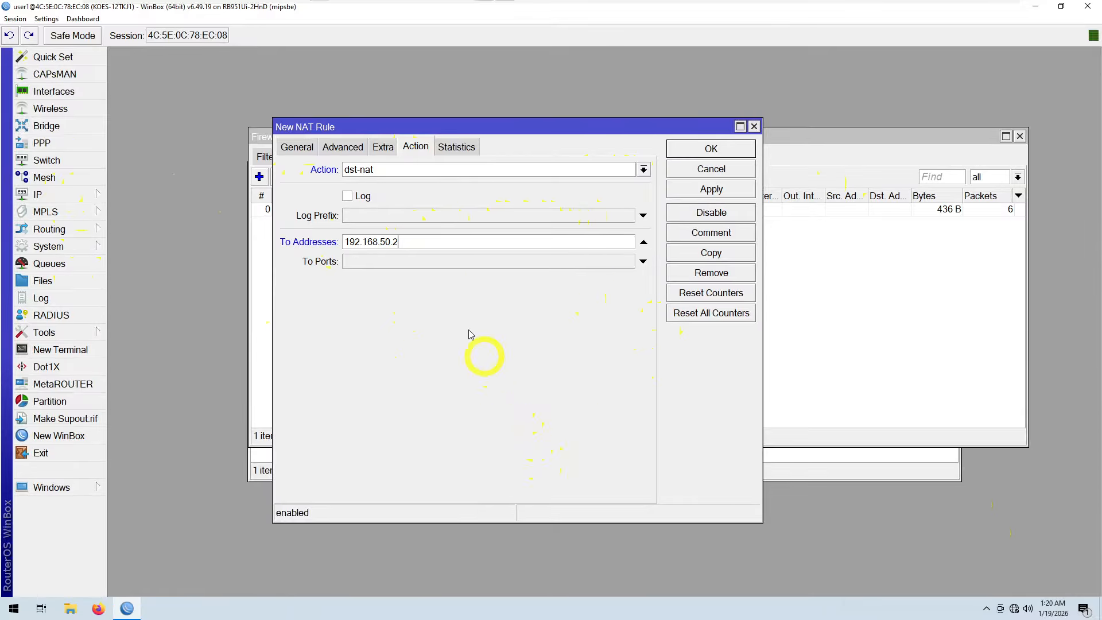
click(391, 261)
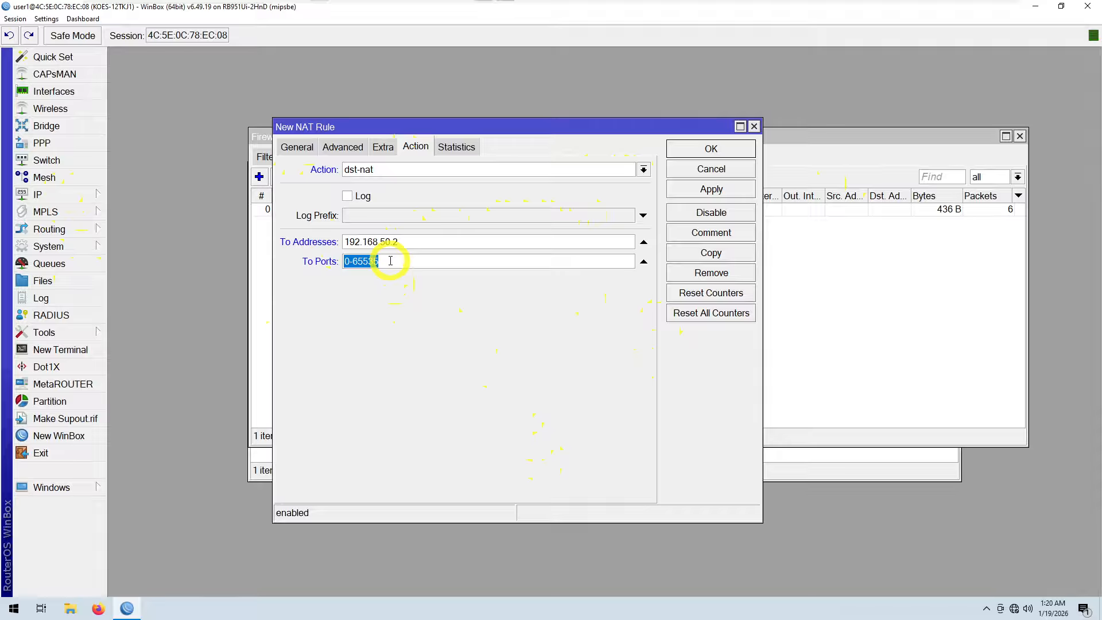
text(80)
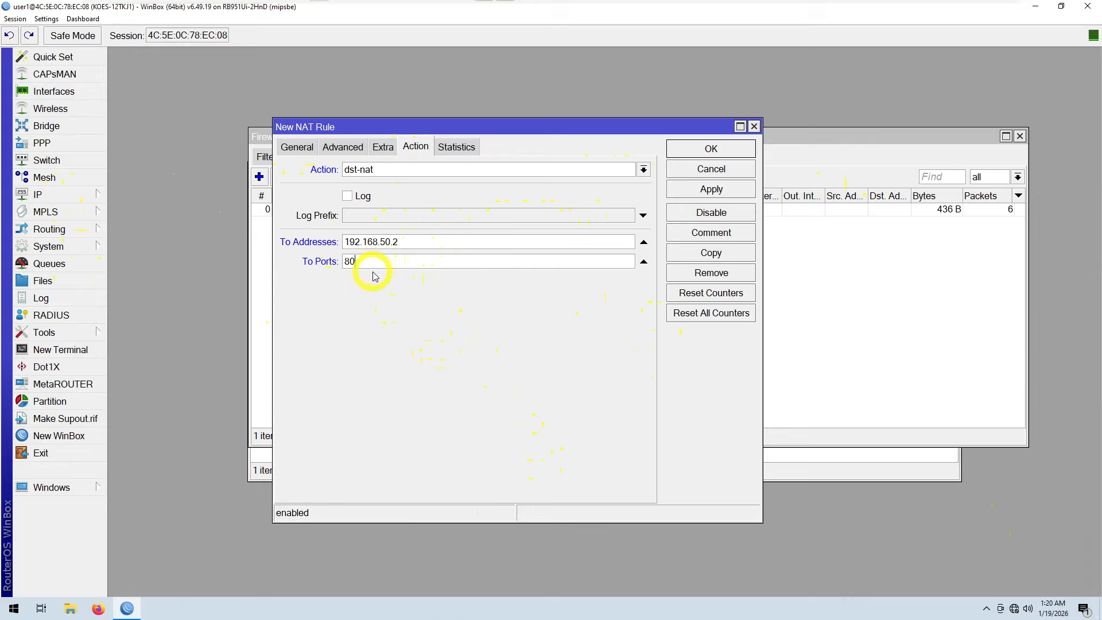
click(682, 194)
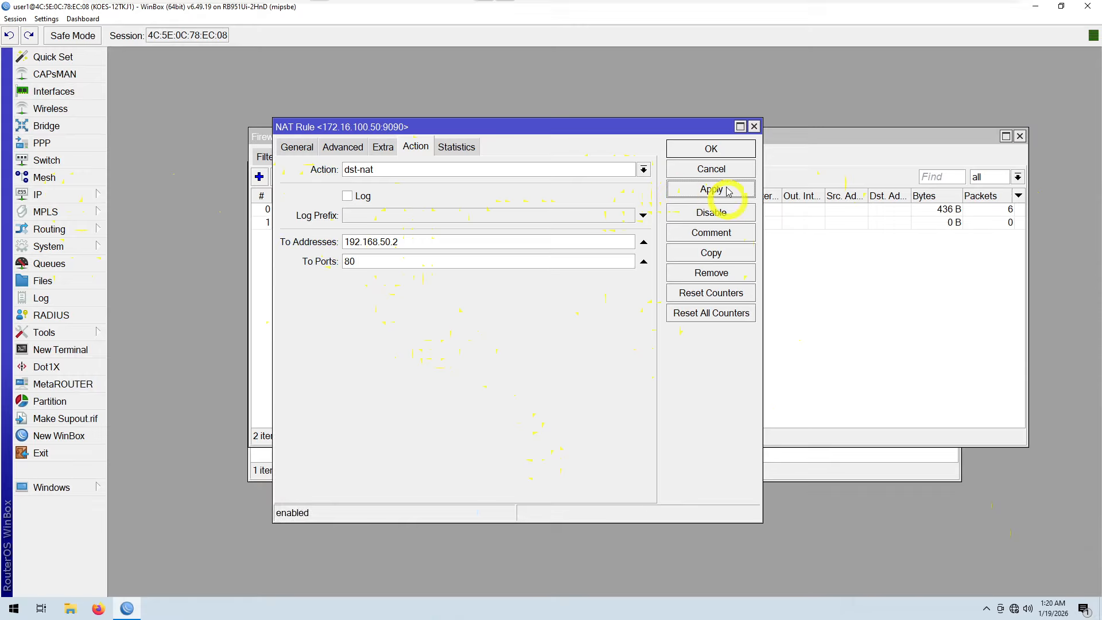
click(711, 148)
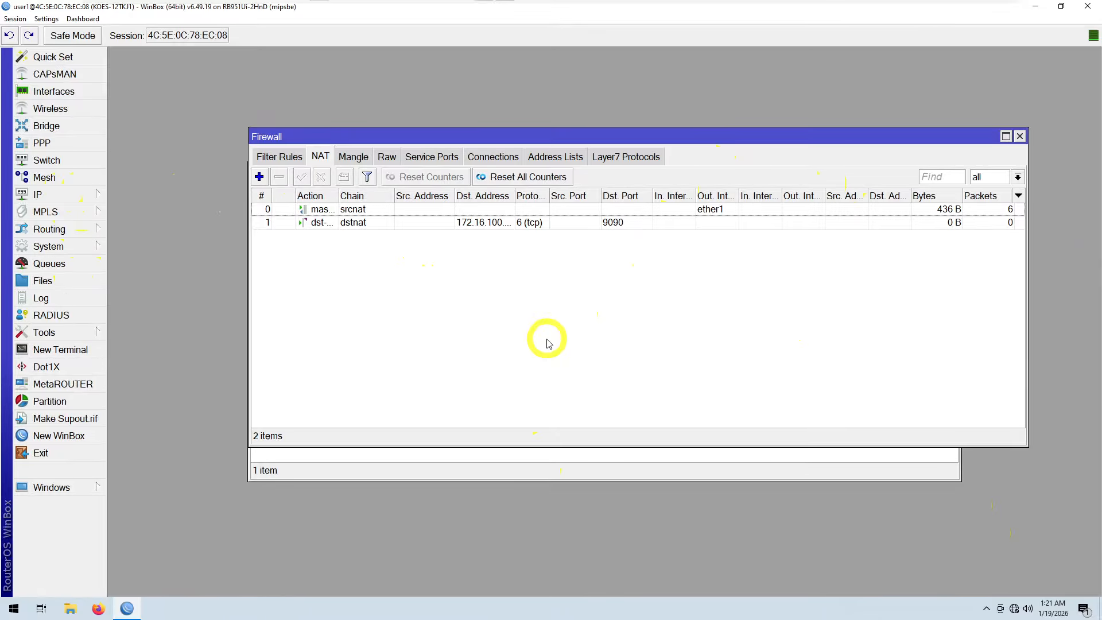
Step: Open the Windows network adapter settings from the taskbar network status
drag(642, 140, 617, 106)
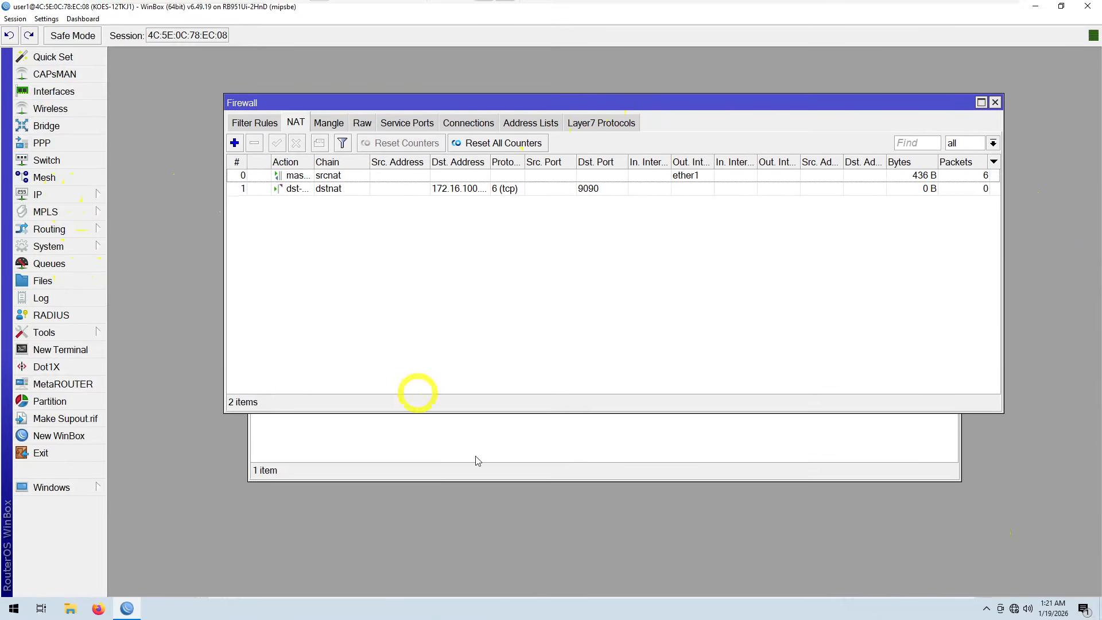
right_click(1014, 610)
click(1015, 591)
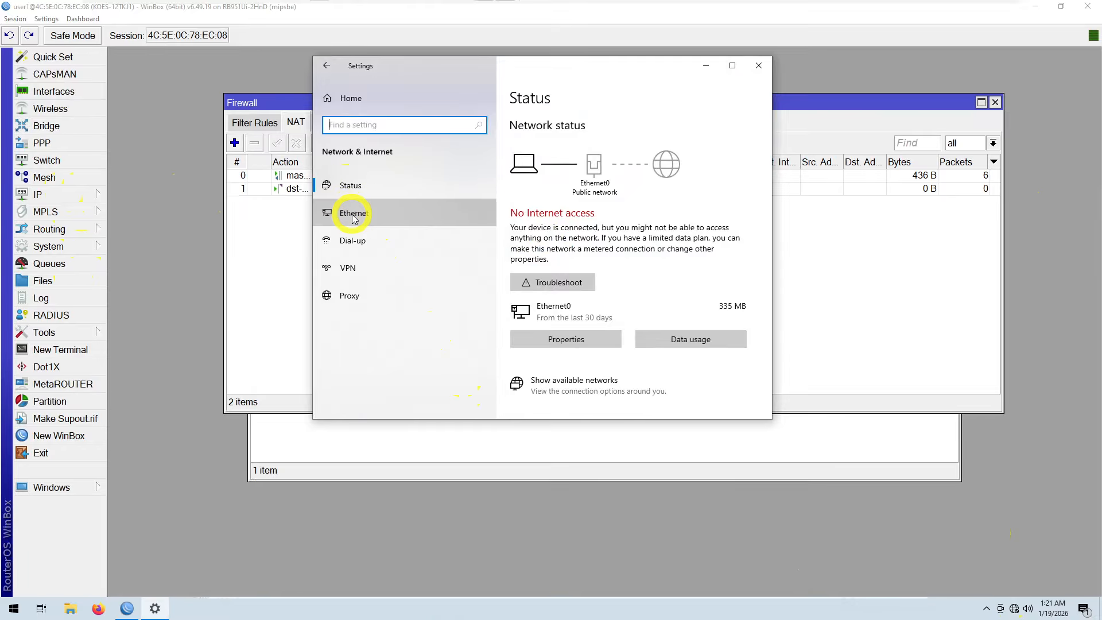
click(330, 213)
click(582, 210)
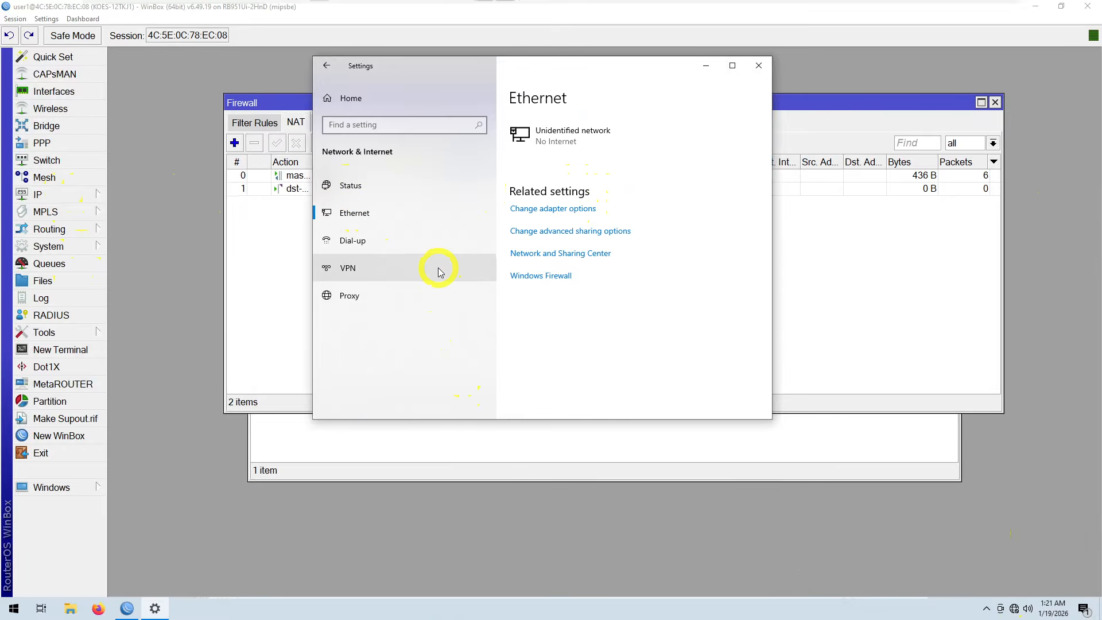
Step: Disable the Ethernet0 network adapter and enable it again to renew its connection
right_click(316, 193)
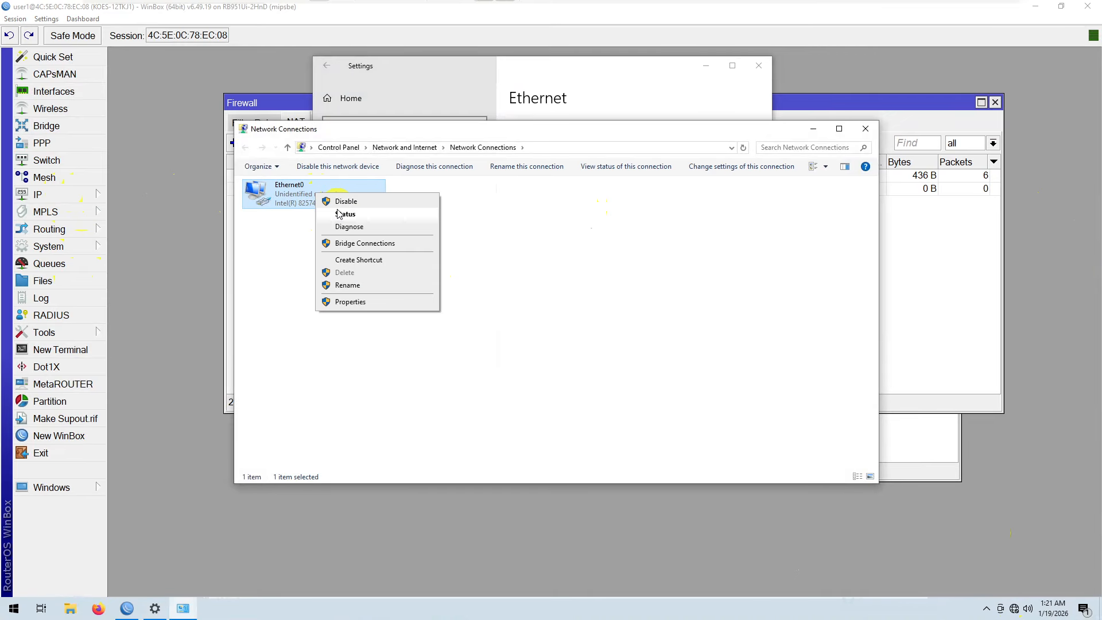
click(339, 203)
right_click(305, 197)
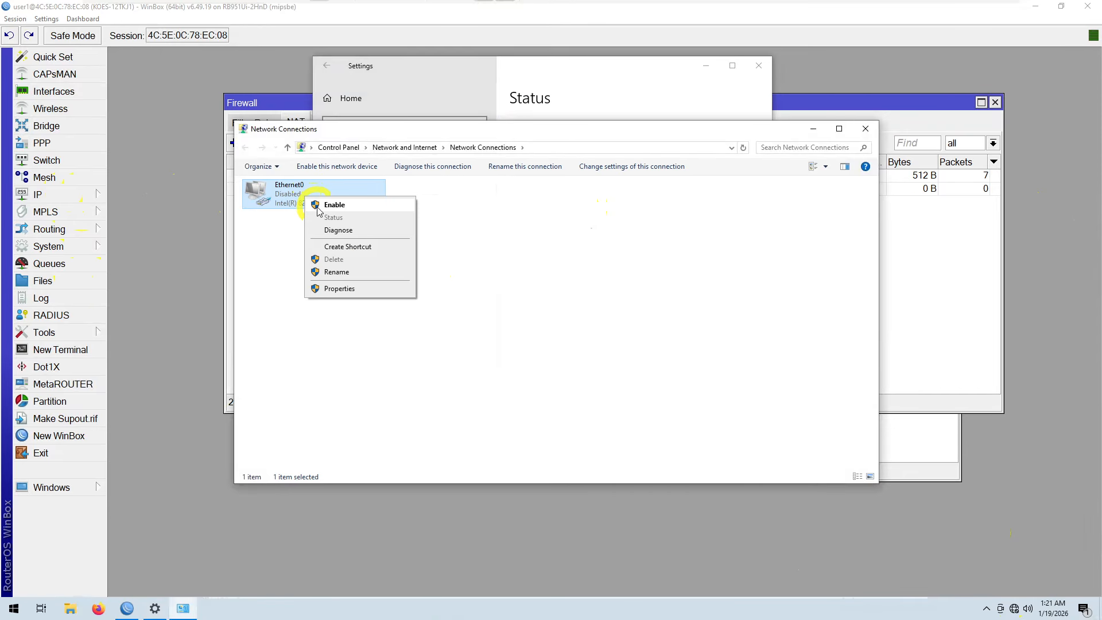
click(330, 205)
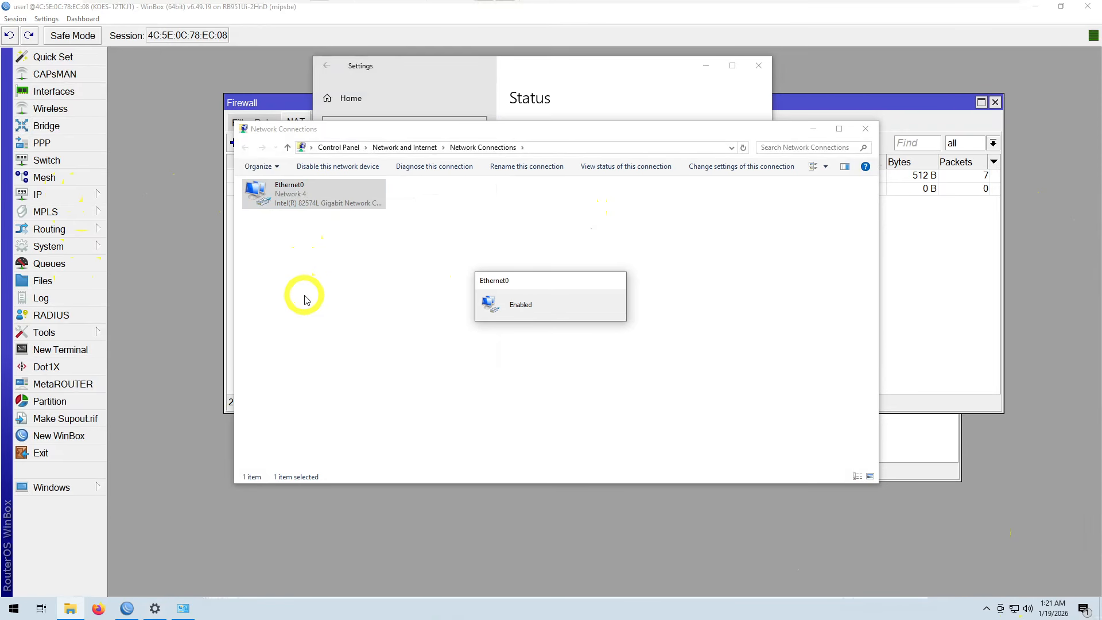
Step: Open Ethernet0's status and connection details to check the IPv4 address, gateway and DNS, then close them
right_click(328, 202)
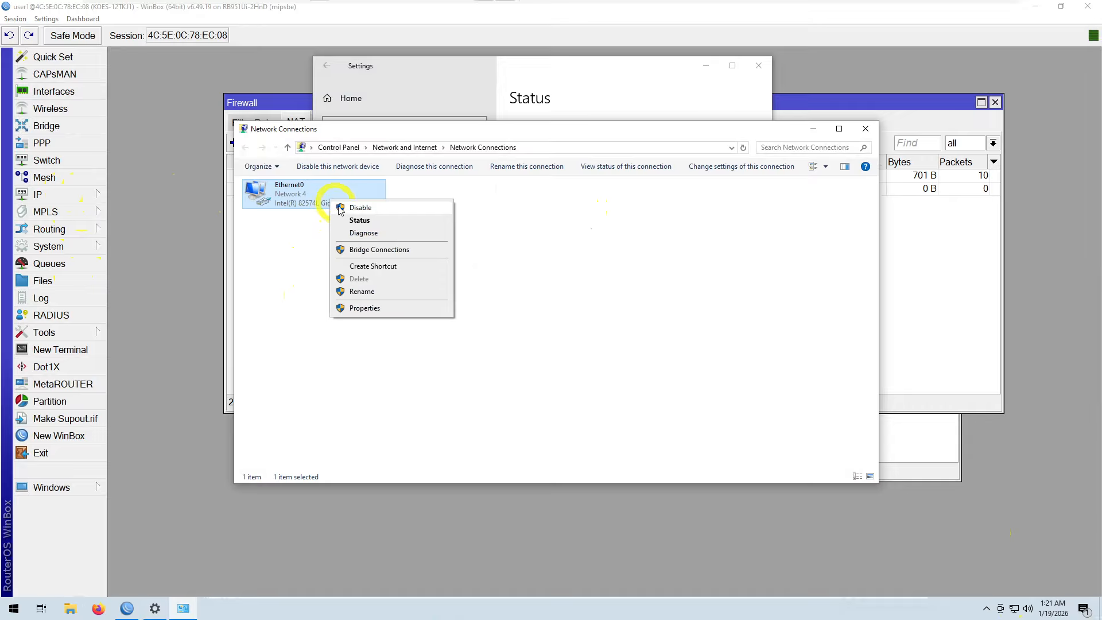
click(352, 223)
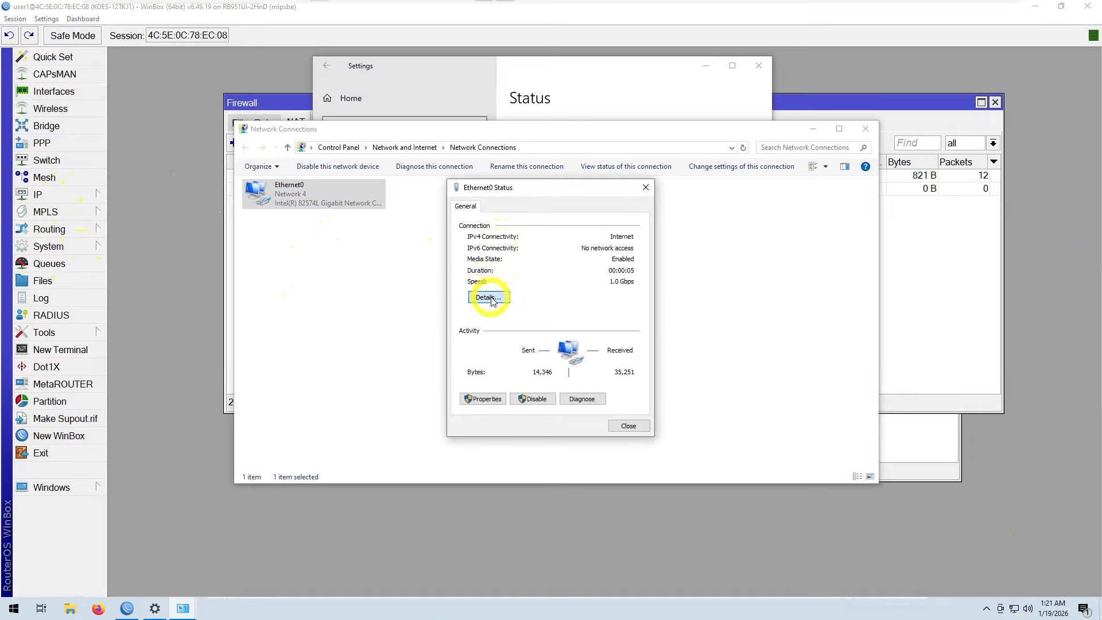
click(484, 295)
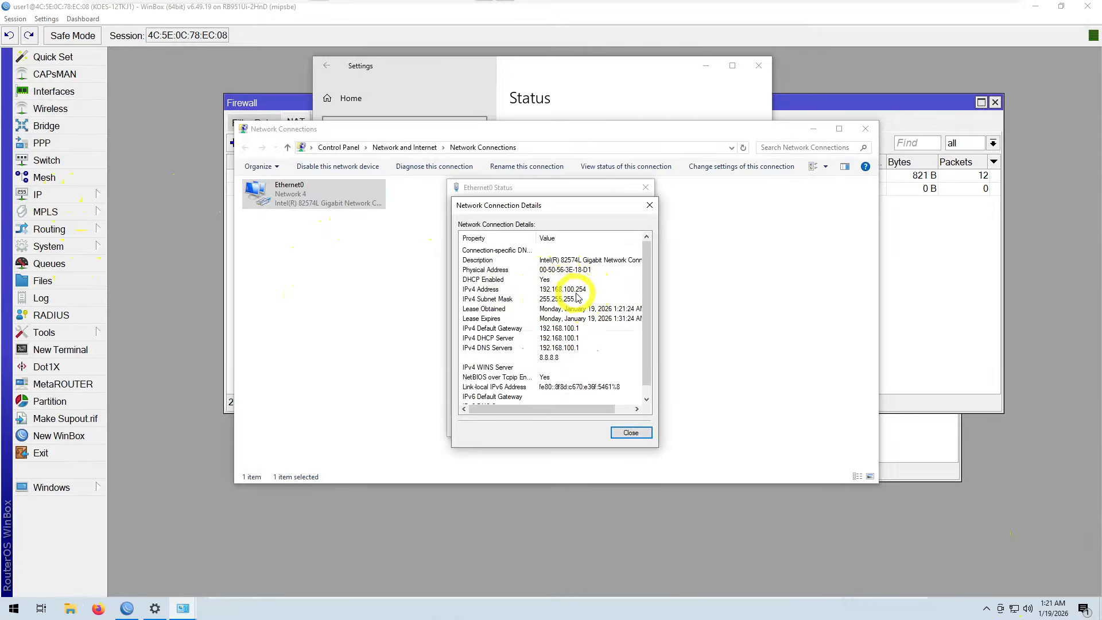
click(628, 432)
click(627, 427)
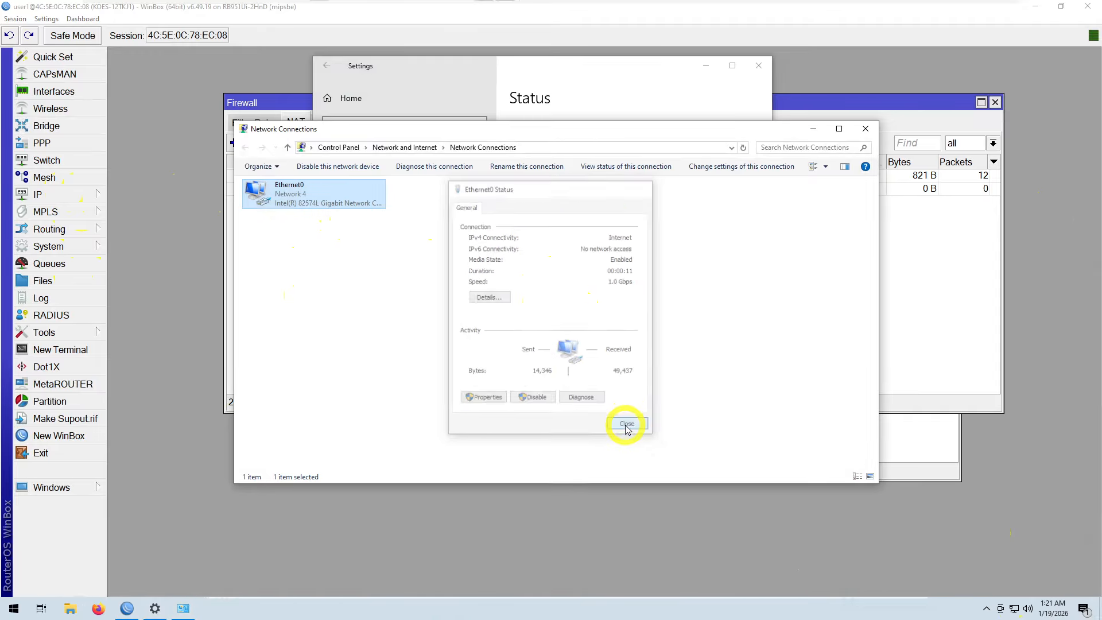
Step: Close the network connections and settings windows, the Firewall and DHCP Server windows, and exit WinBox
click(865, 136)
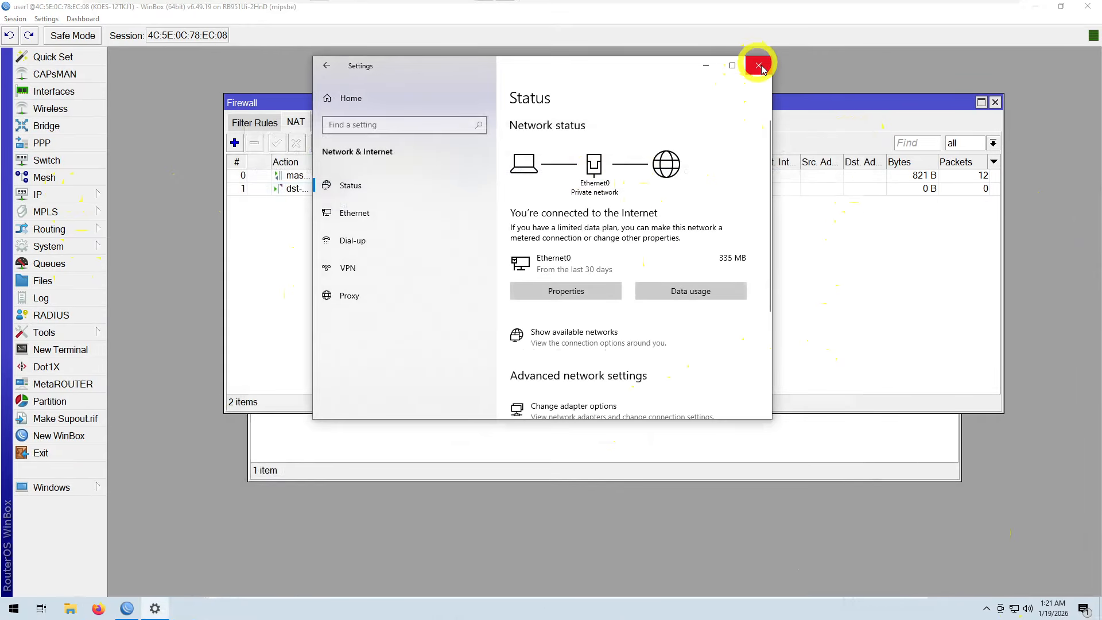
click(759, 66)
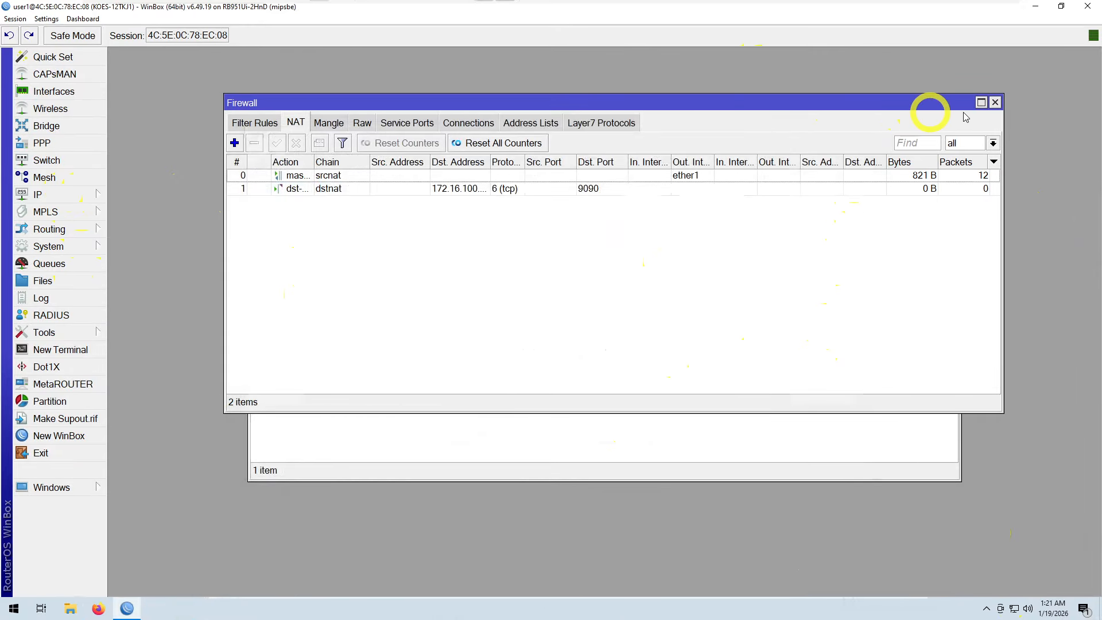
click(994, 102)
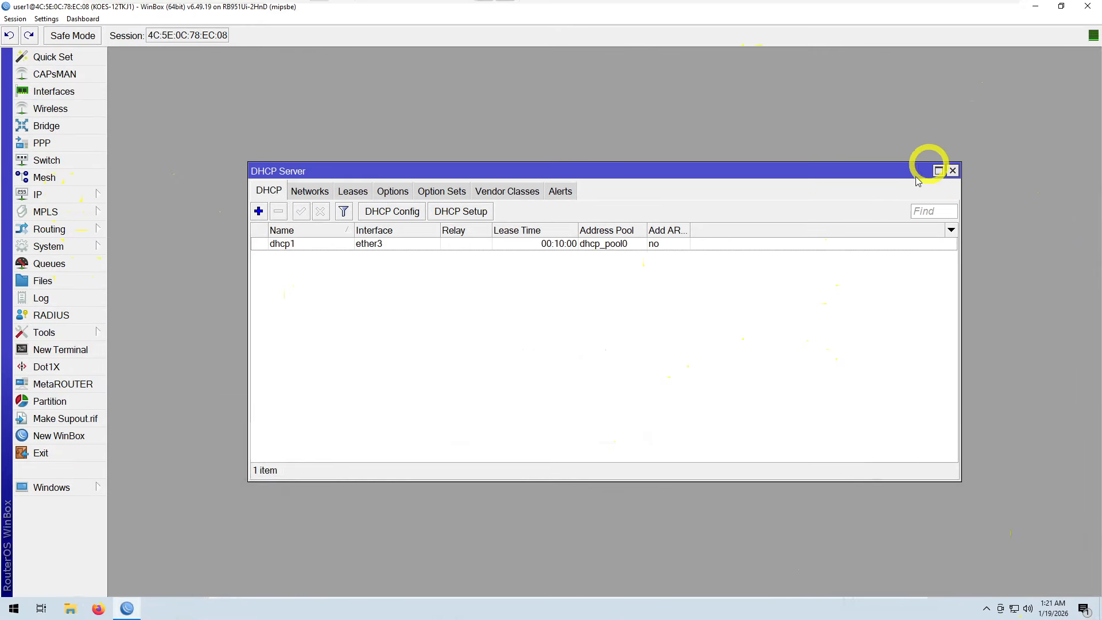
click(952, 172)
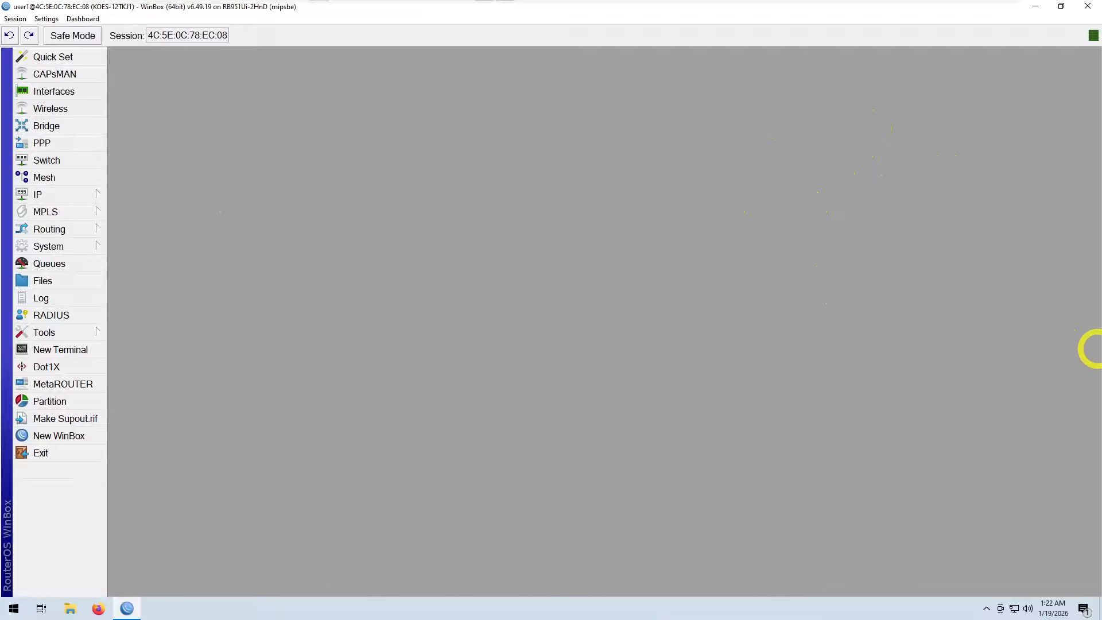
key(alt+F4)
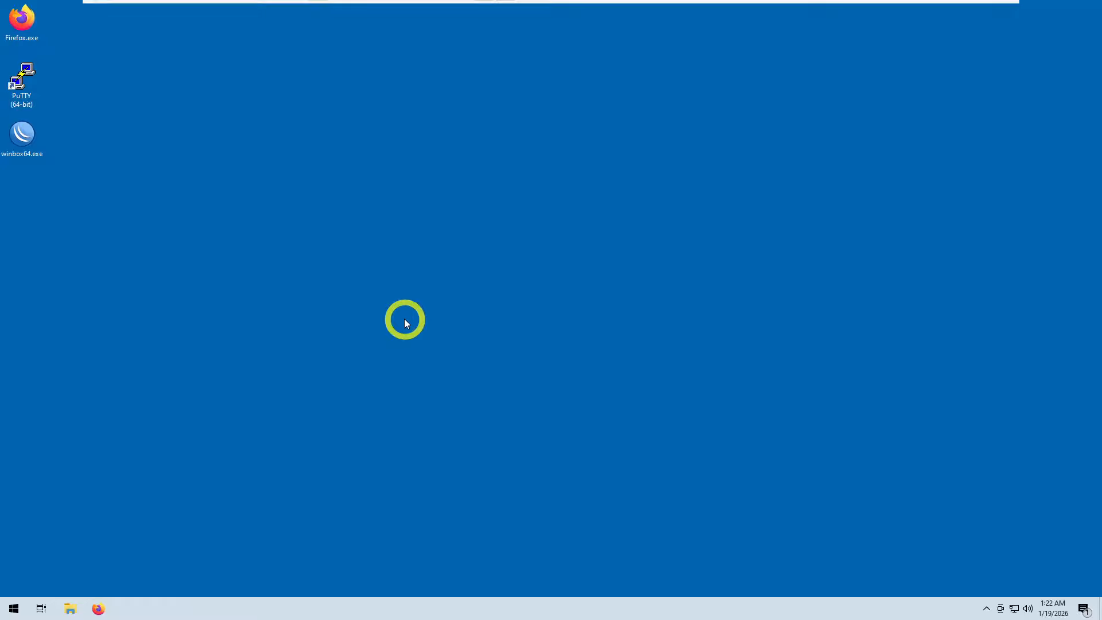
Step: Open Firefox, browse to 192.168.50.4:8006 and accept the certificate risk to continue
click(98, 608)
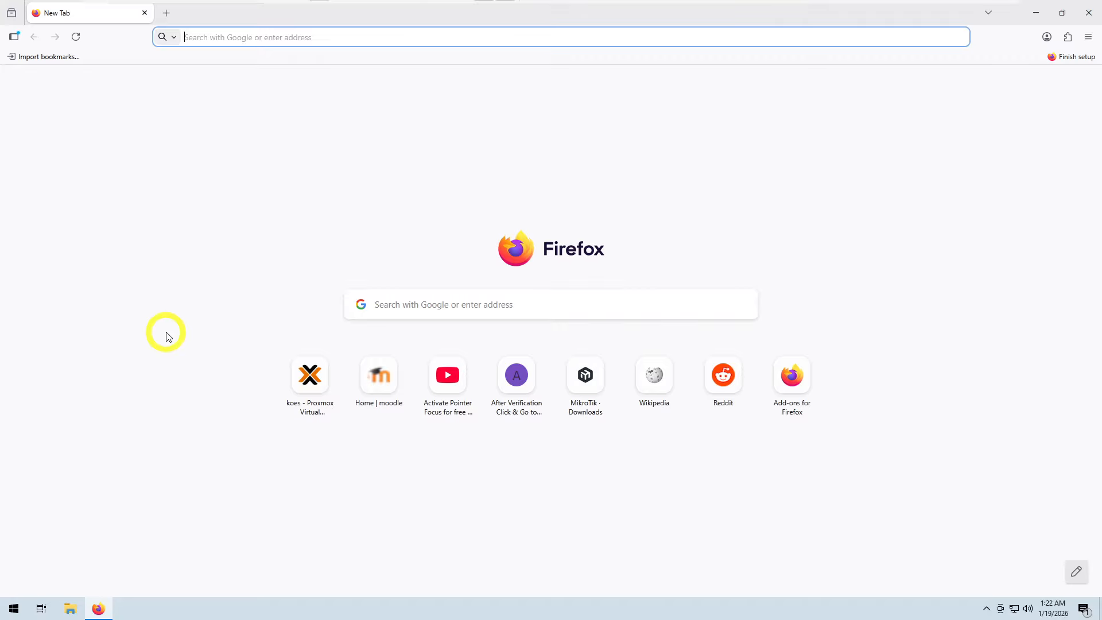
click(221, 37)
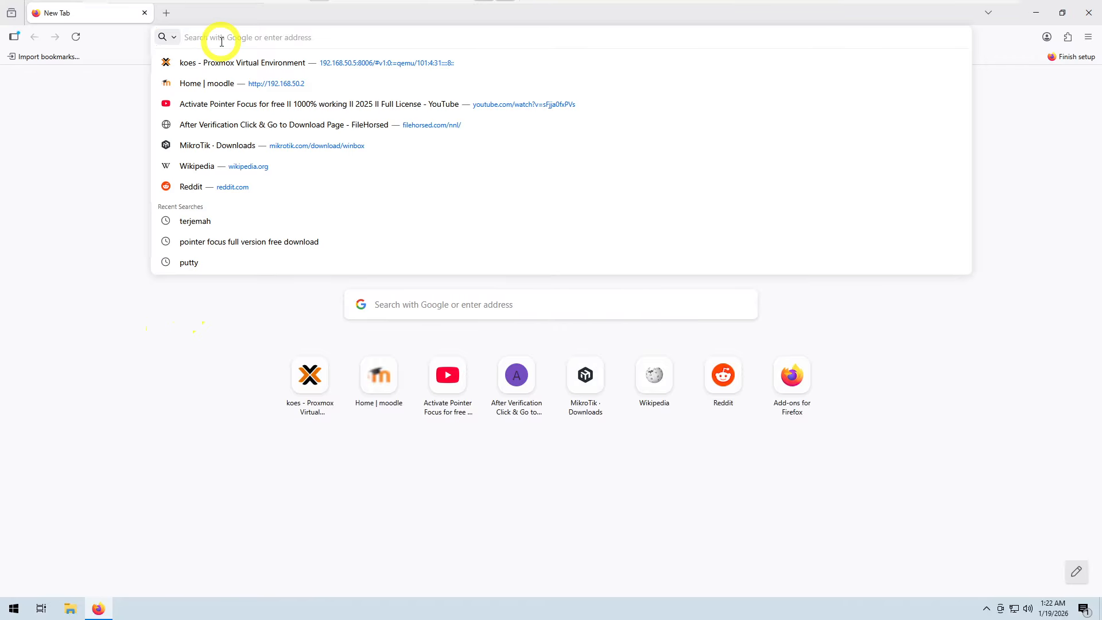
text(1)
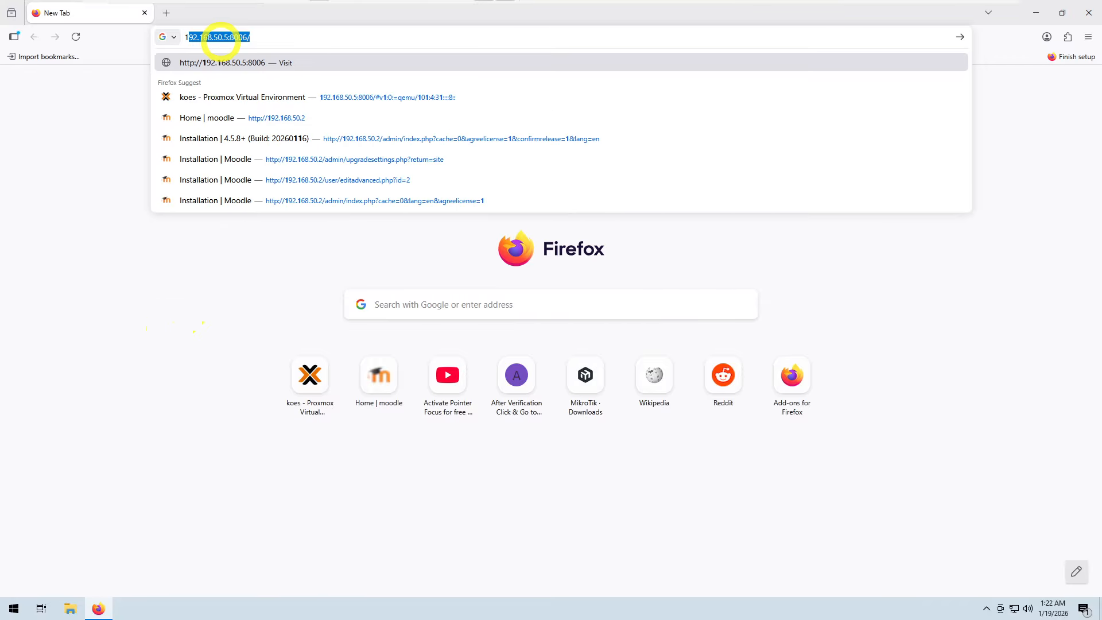
text(92)
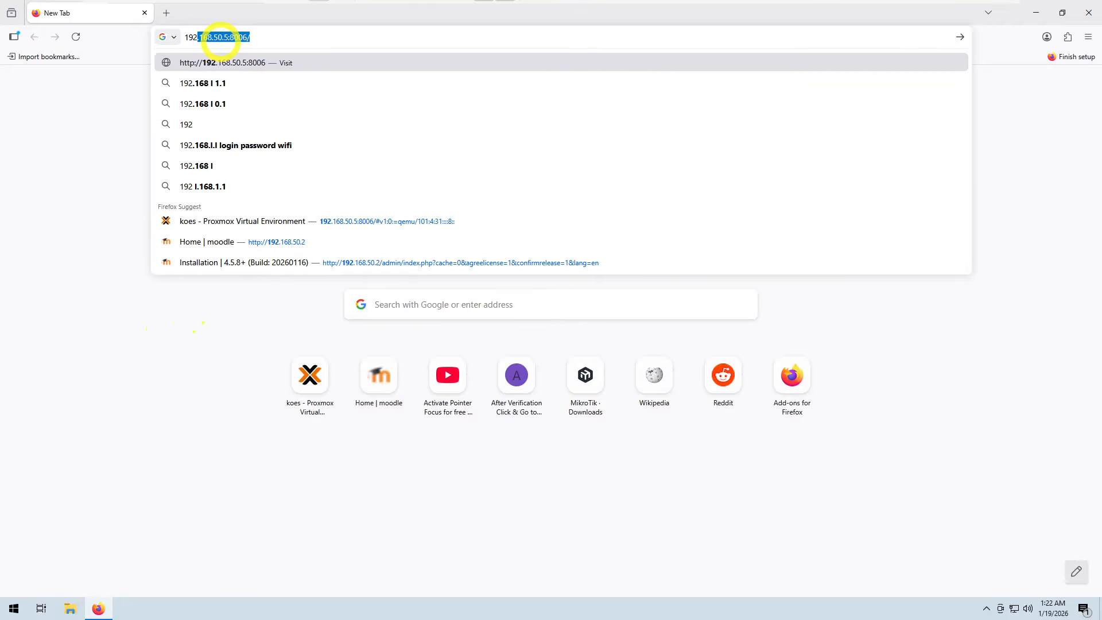
text(.)
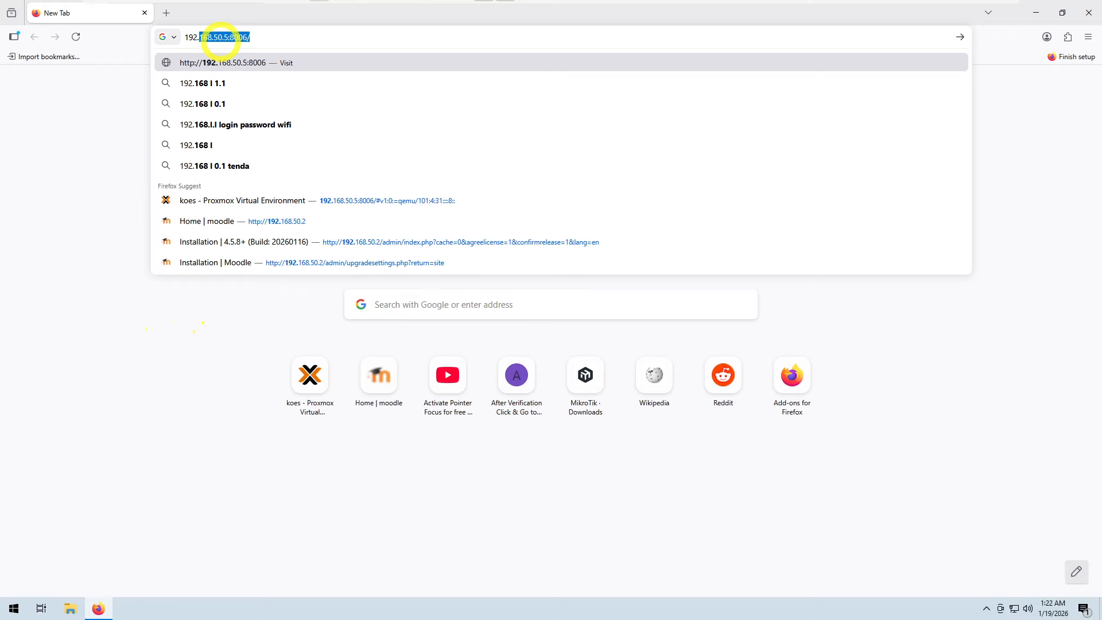
text(1)
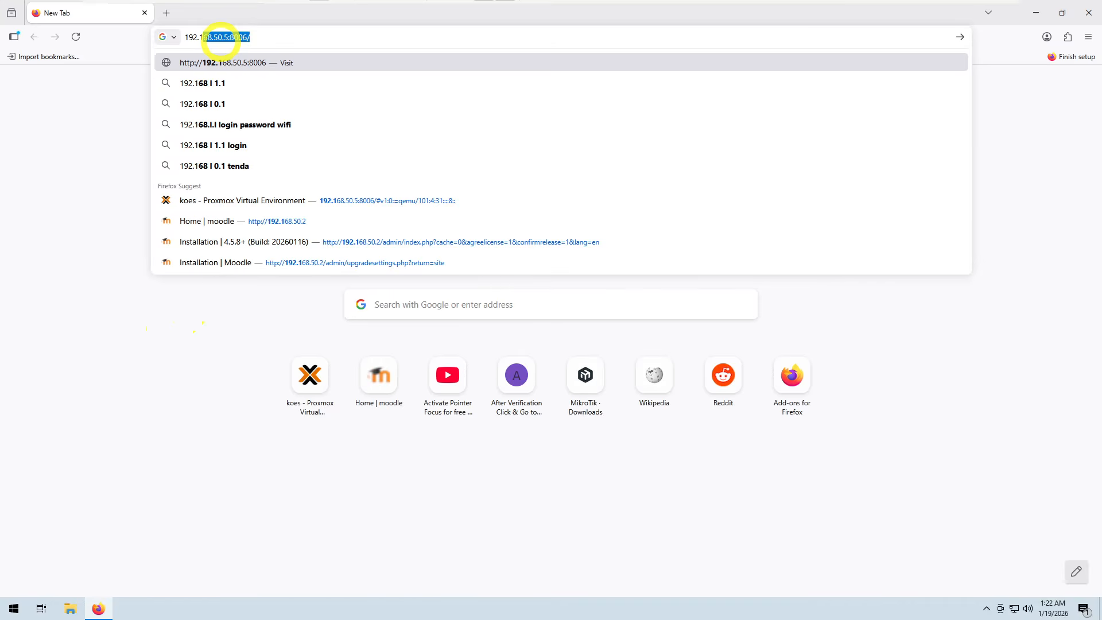
click(301, 36)
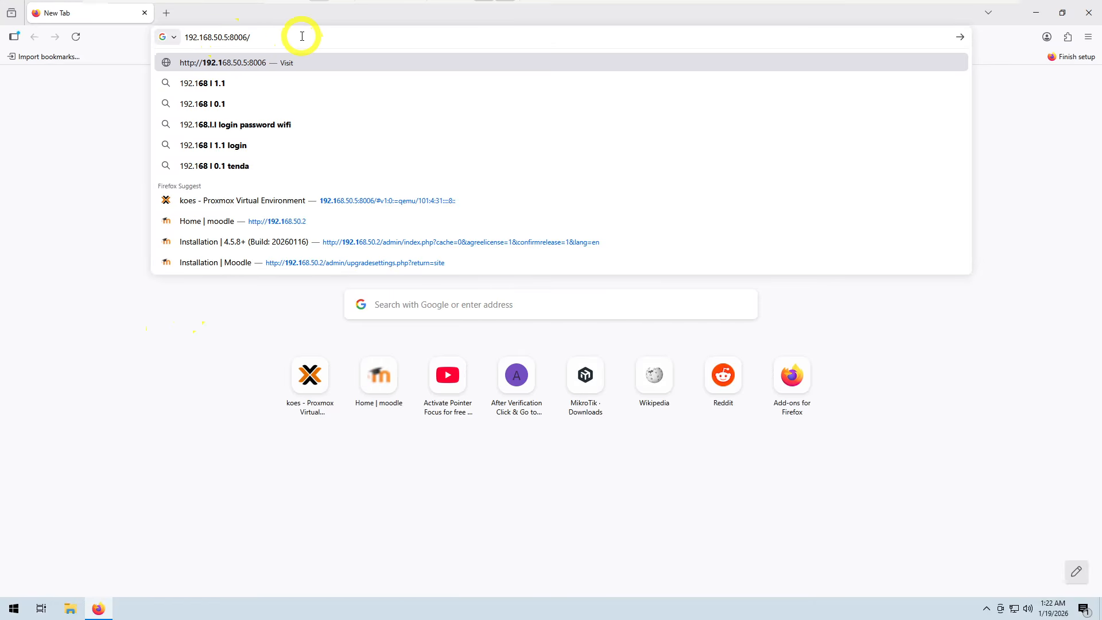
key(BackSpace)
key(BackSpace)
key(BackSpace)
key(BackSpace)
key(BackSpace)
key(BackSpace)
key(BackSpace)
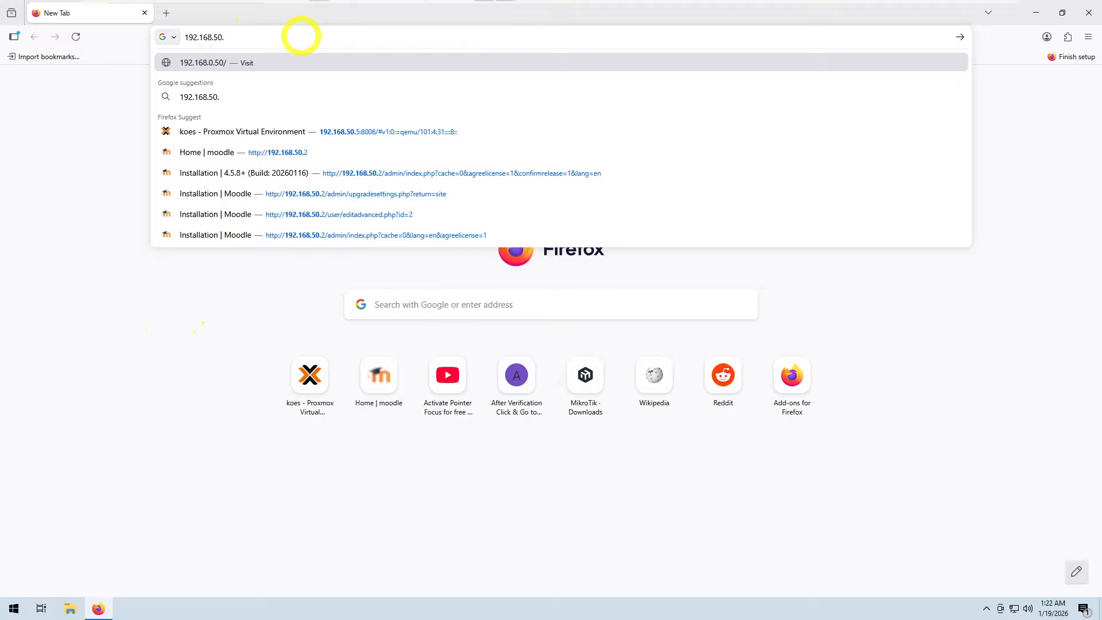
text(4)
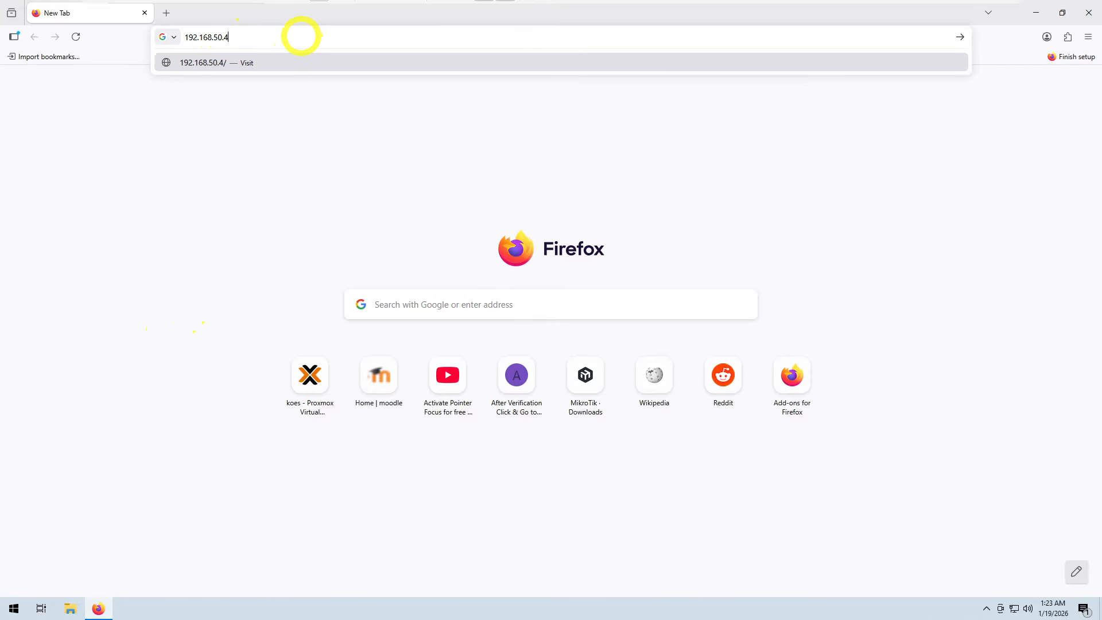
text(:)
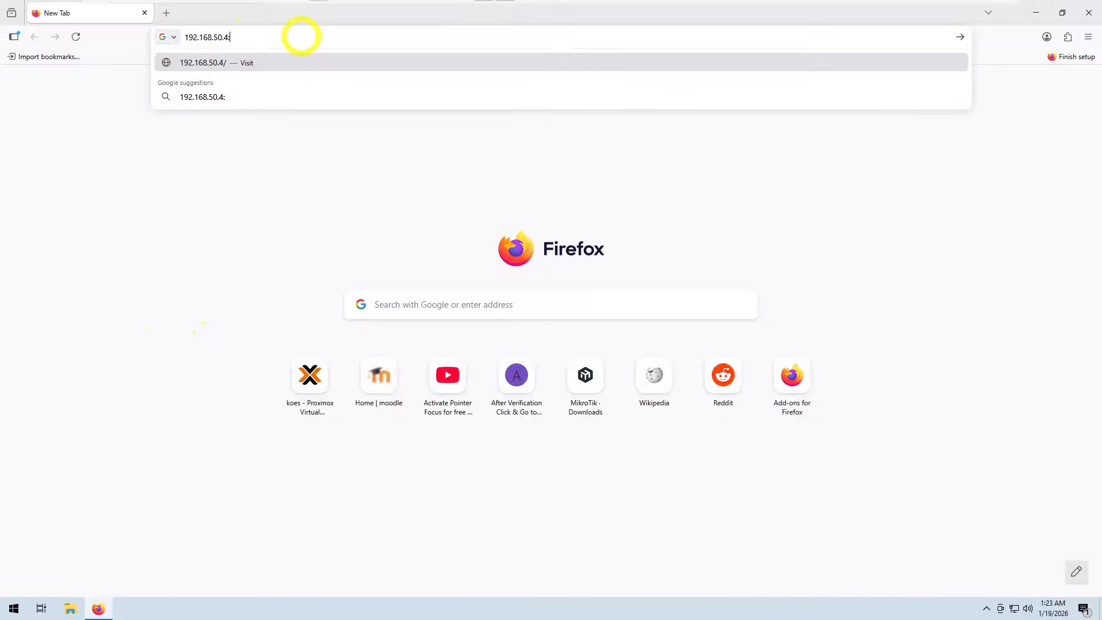
text(8006)
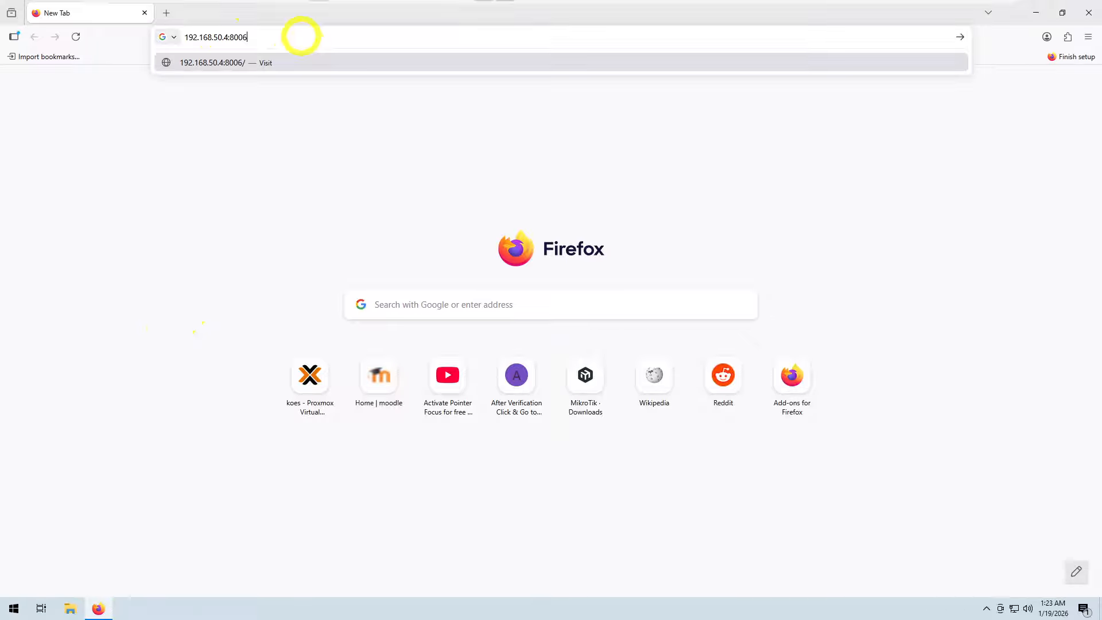
key(Return)
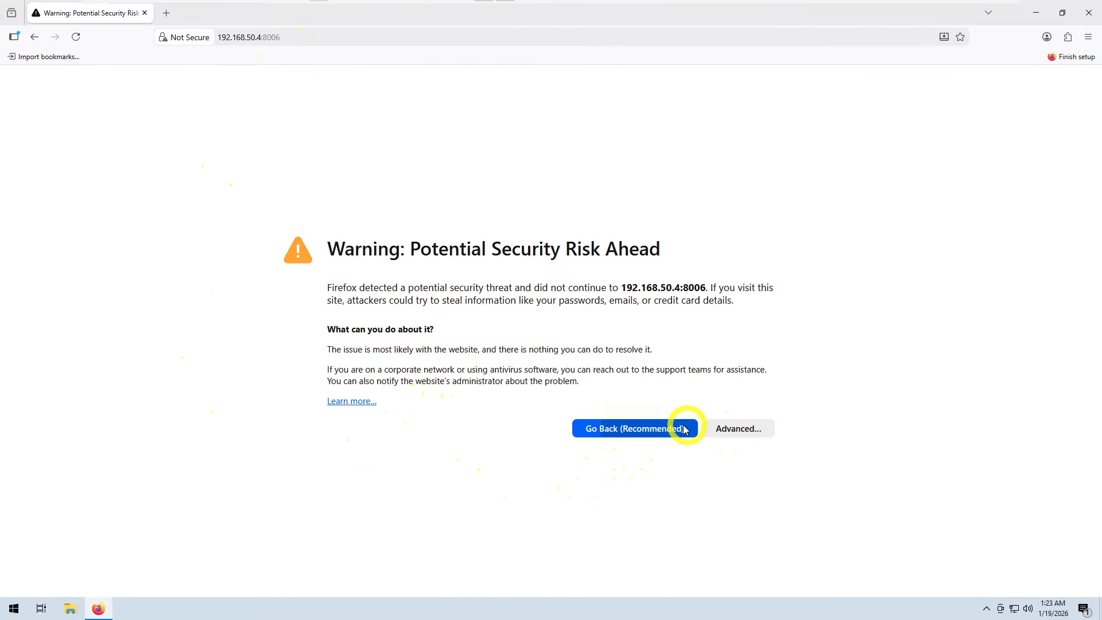
click(730, 430)
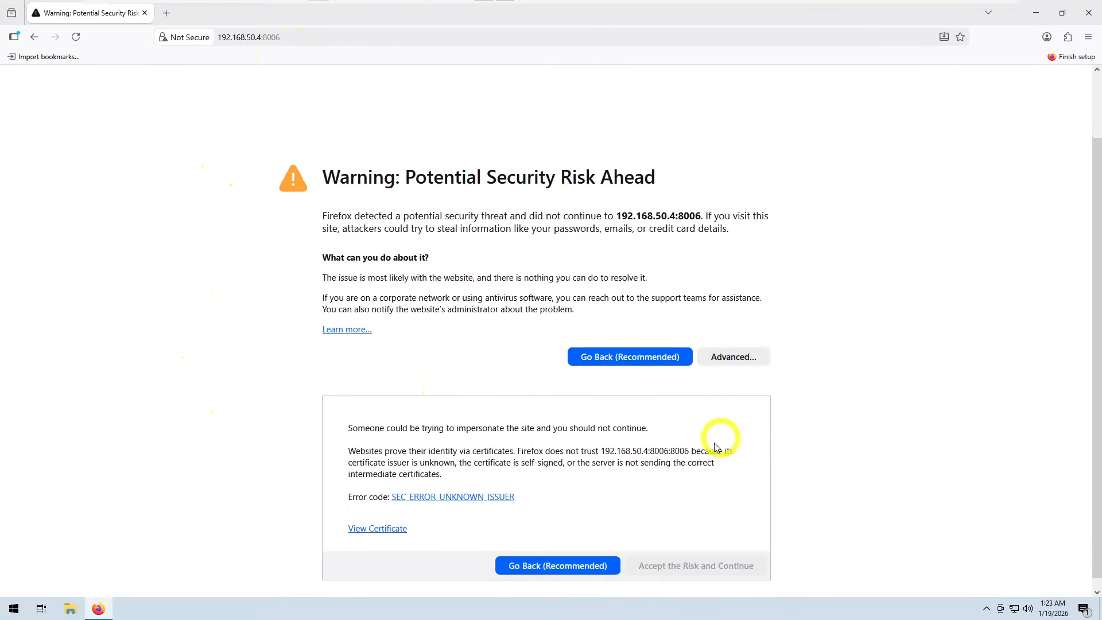
click(684, 553)
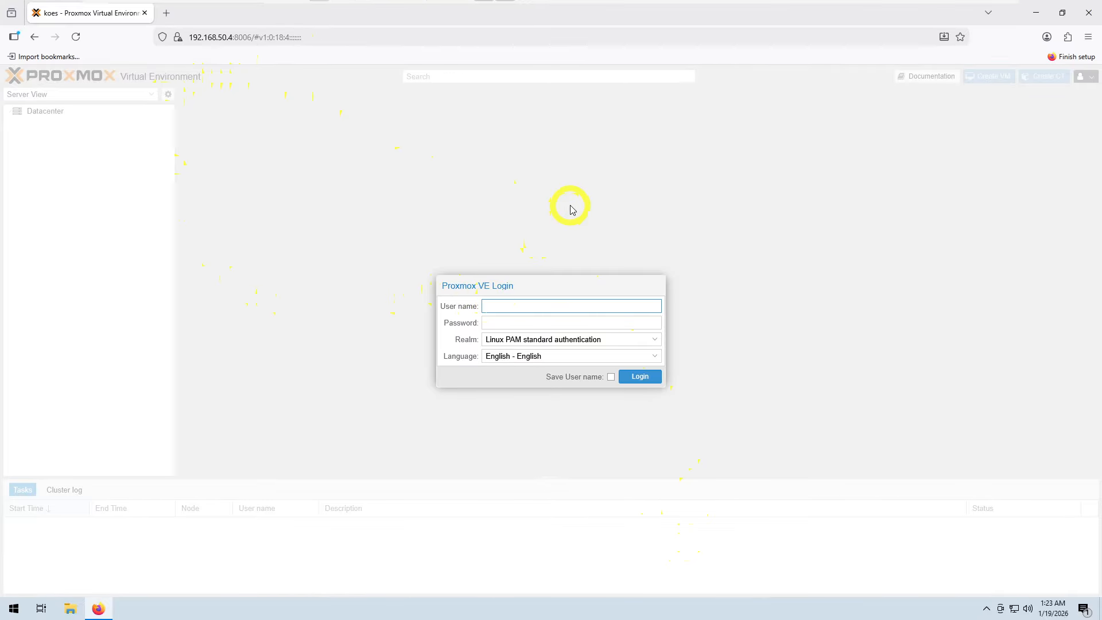
Step: Log in to Proxmox VE as root with the account password and dismiss the subscription notice
text(oot)
click(585, 323)
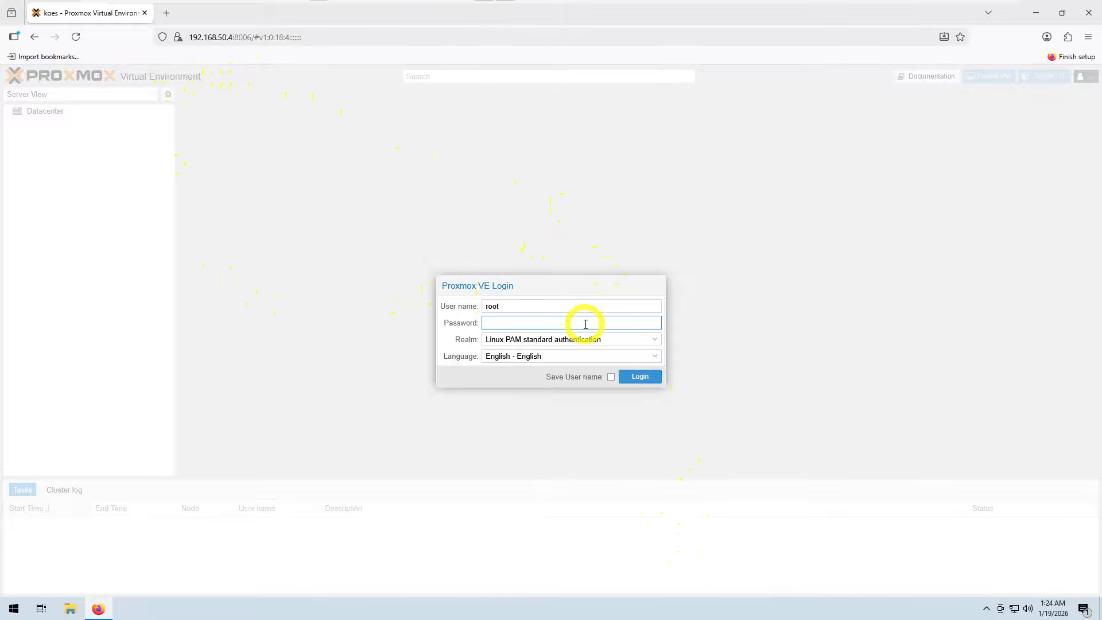
text(********)
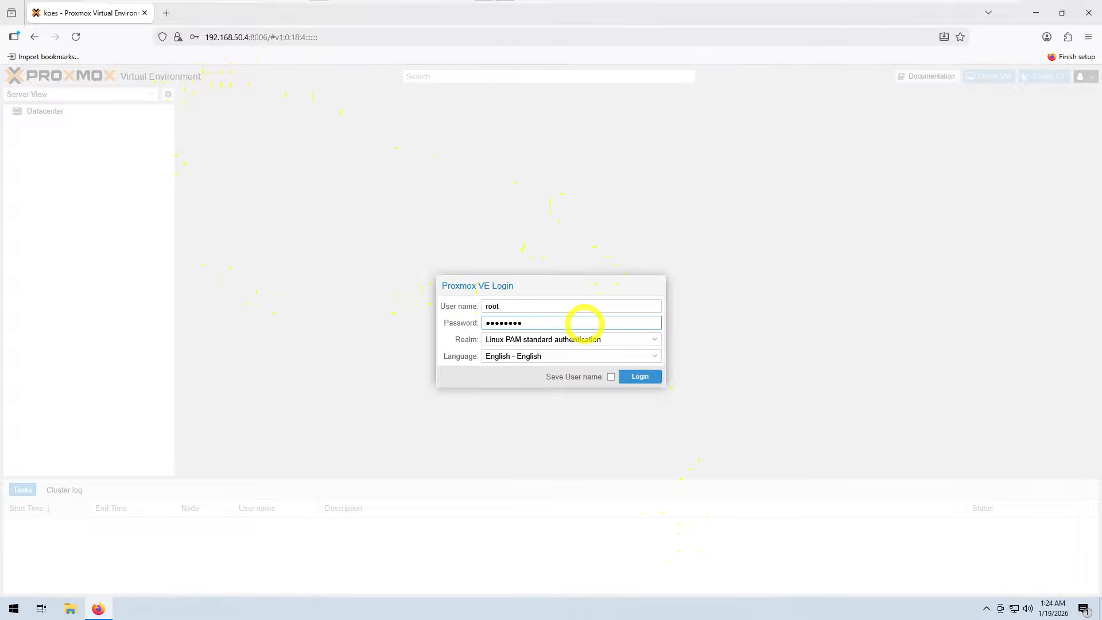
click(639, 380)
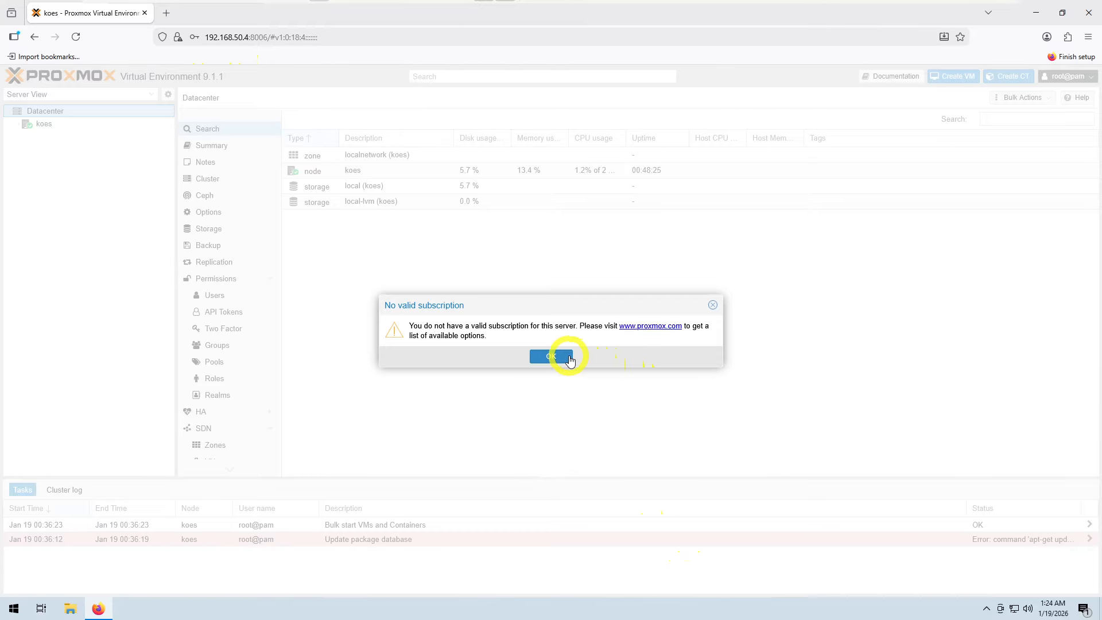
click(551, 356)
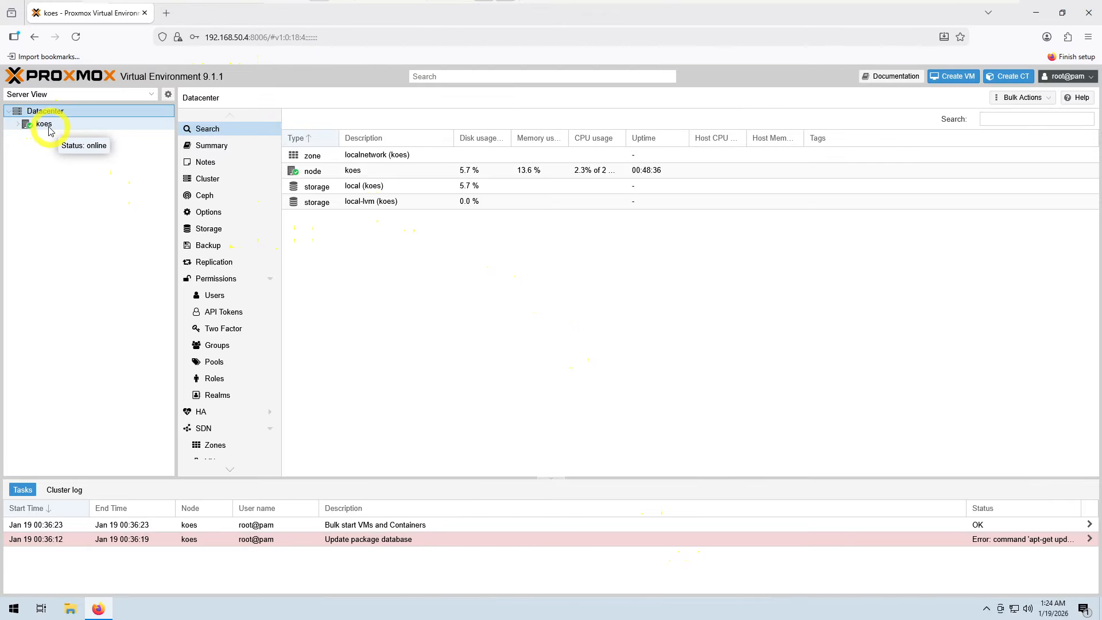
Step: Open the upload dialog for ISO images on the local storage of node koes and start choosing a file
click(19, 125)
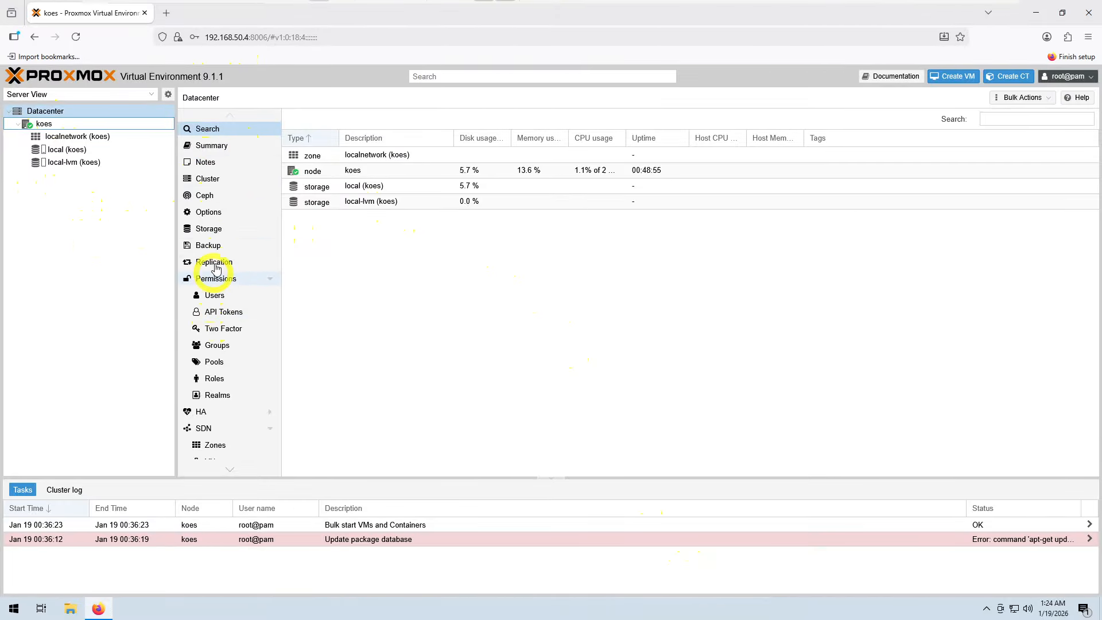
click(60, 150)
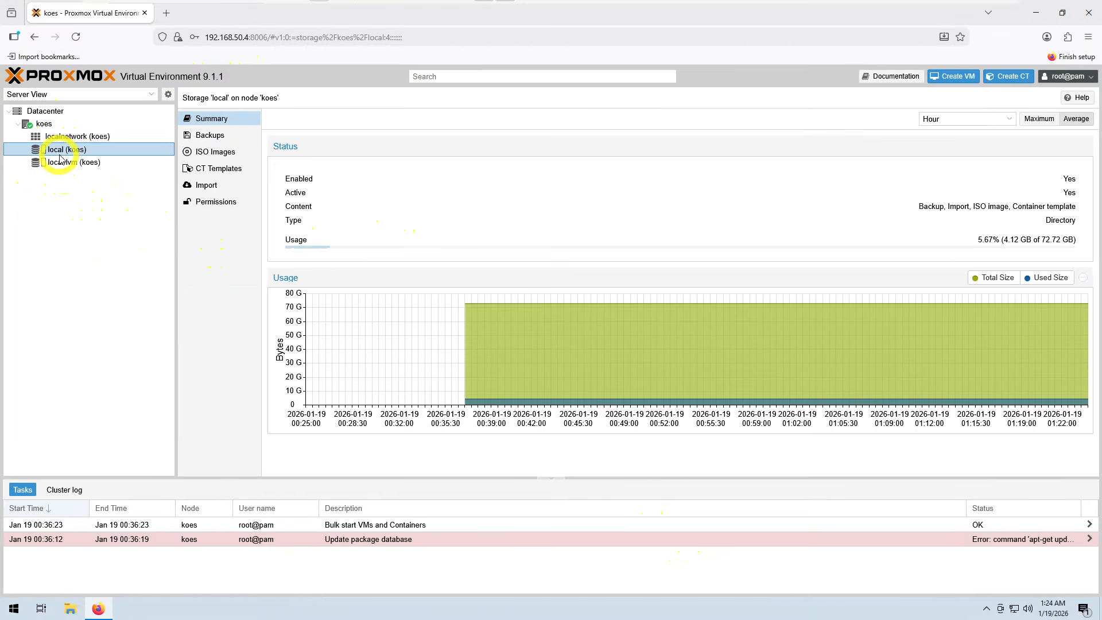
click(210, 156)
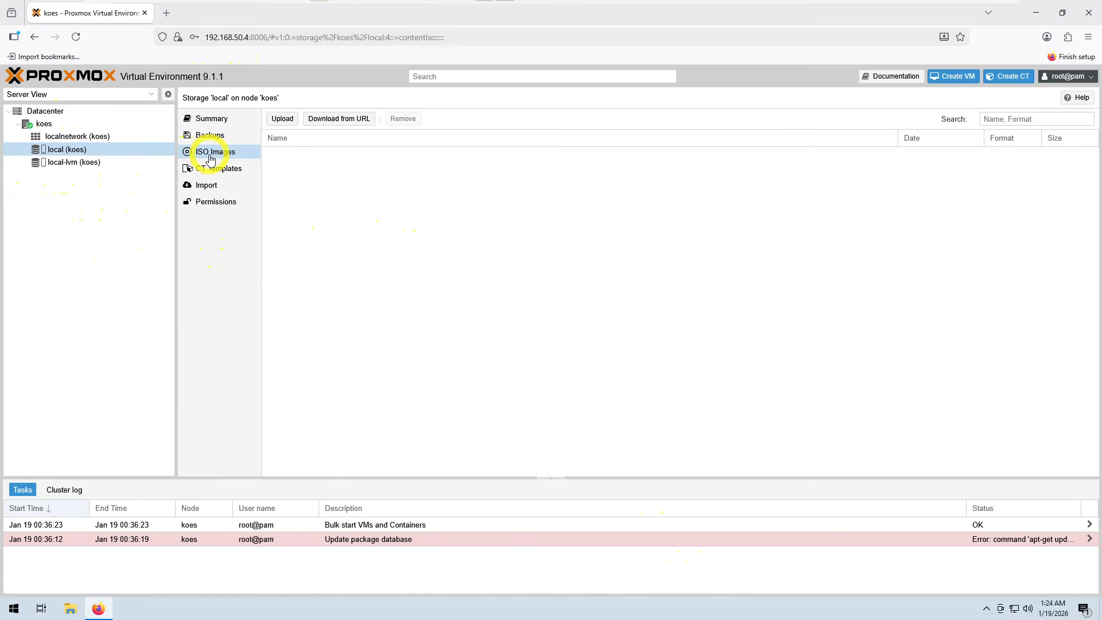
click(277, 119)
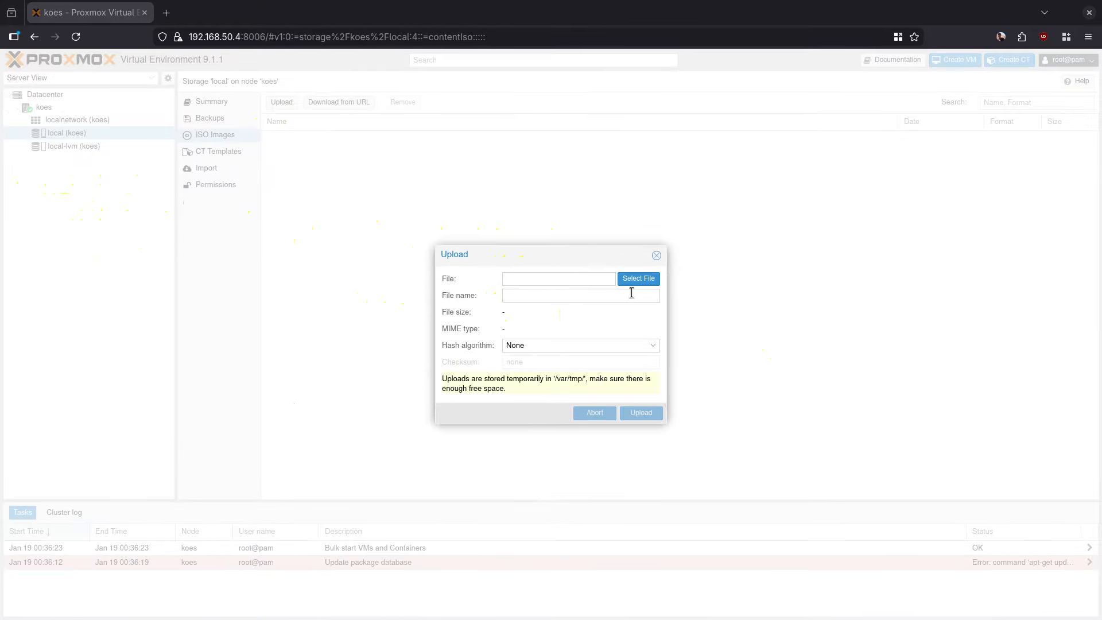
click(634, 278)
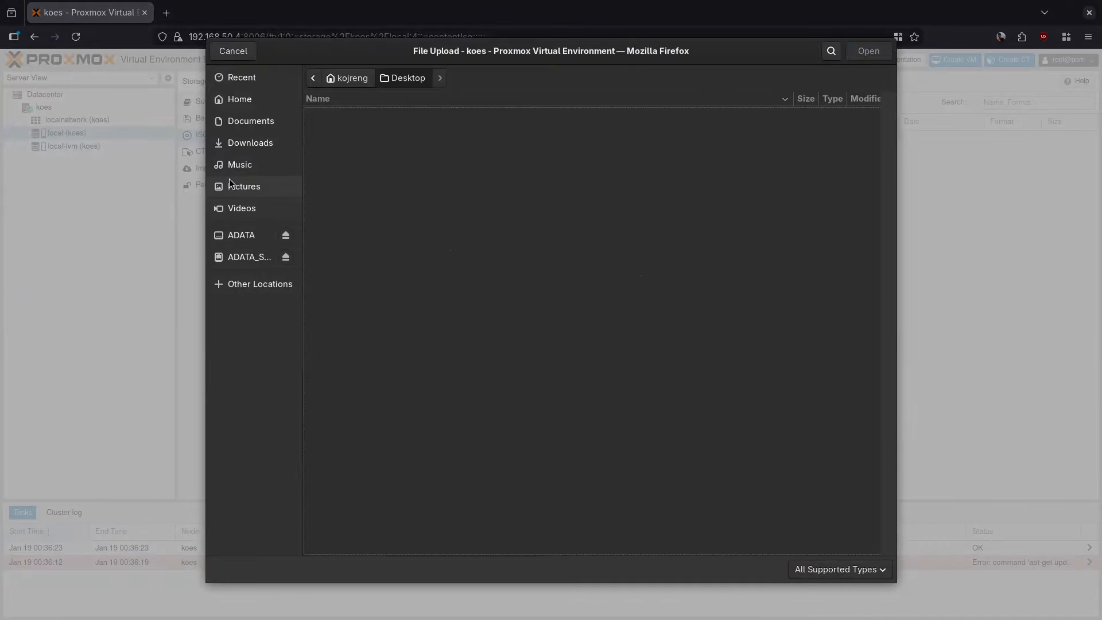
Step: Upload ubuntu-24.04-latest-live-server-amd64.iso from Downloads/ISO and close the upload task viewer
click(243, 147)
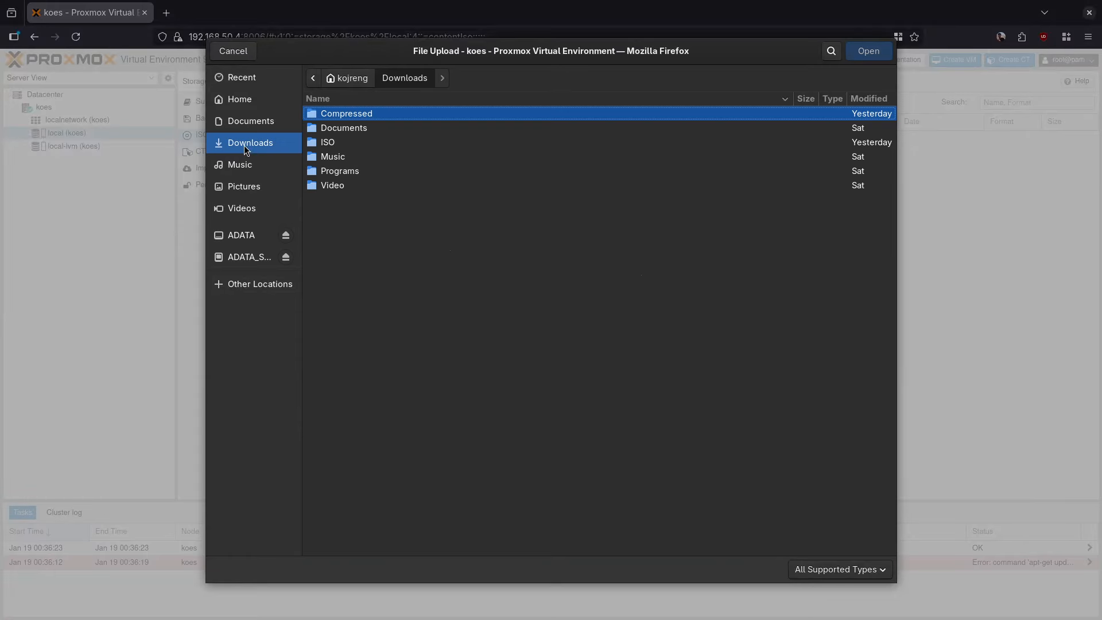
double_click(343, 142)
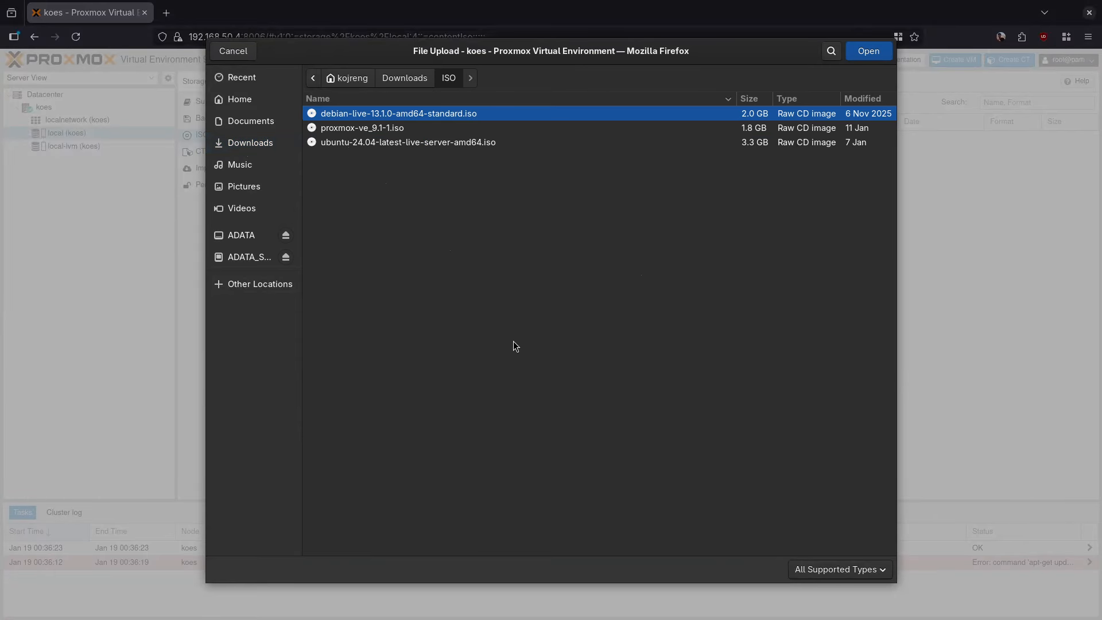
click(390, 144)
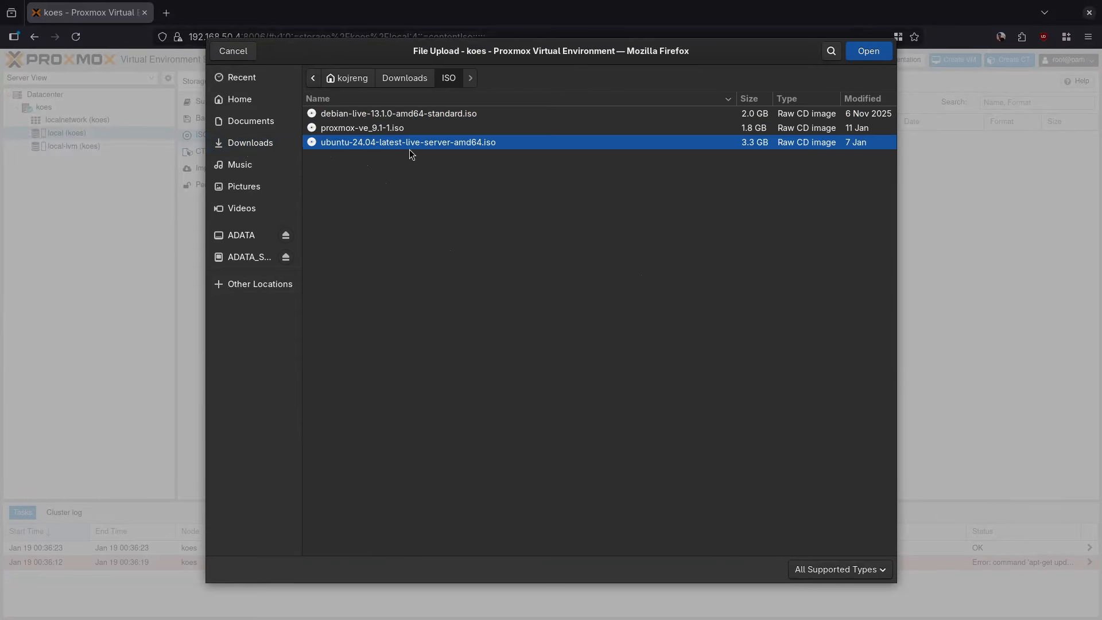
click(882, 53)
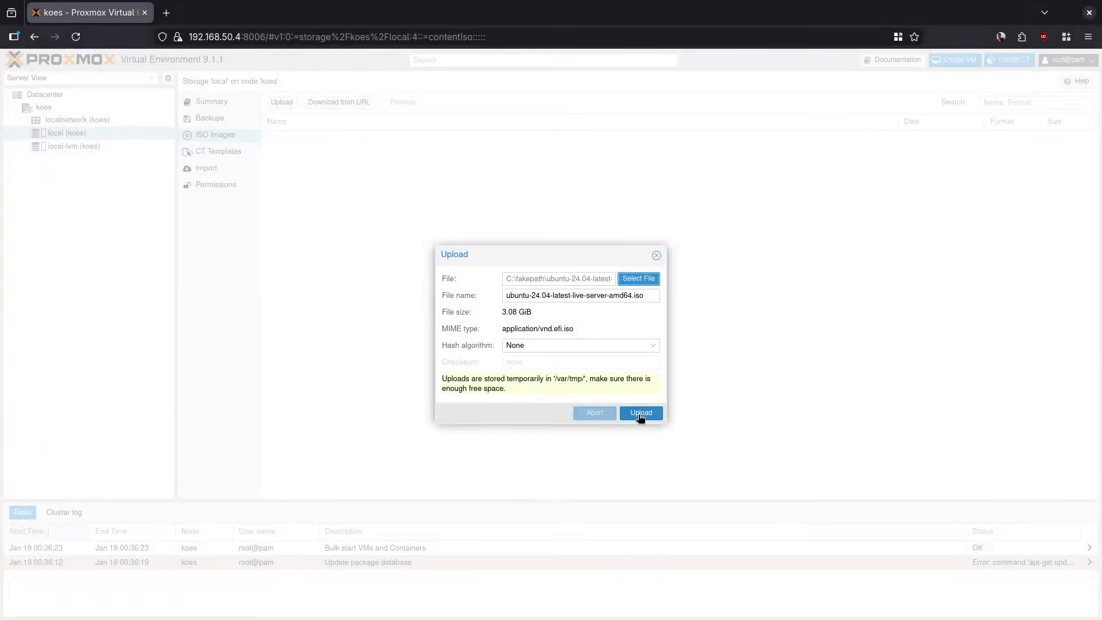
click(641, 414)
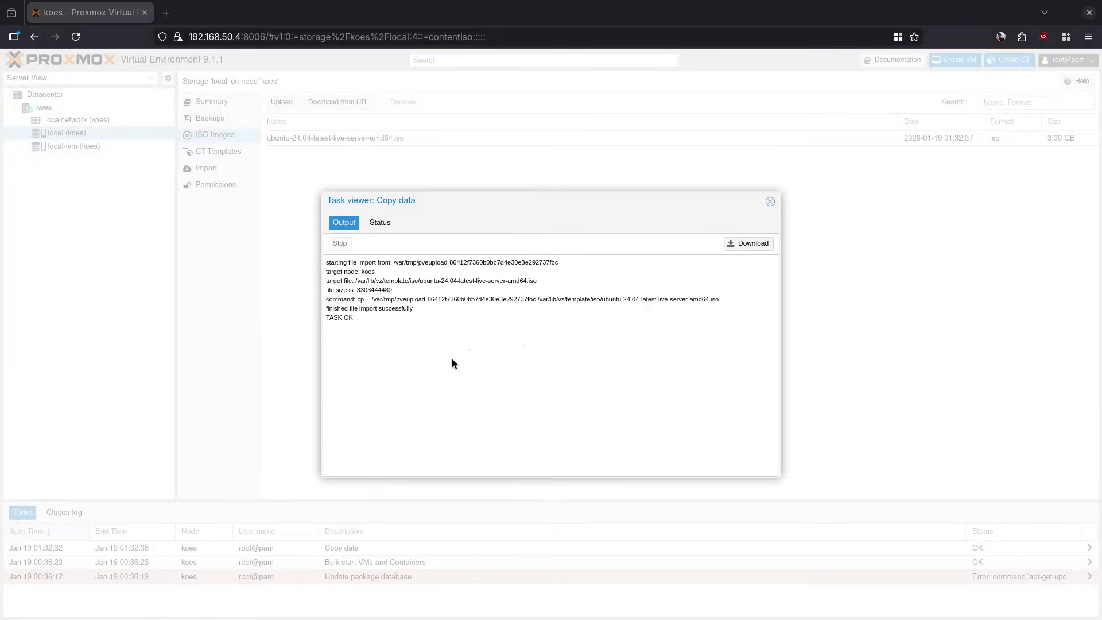
drag(407, 202, 444, 193)
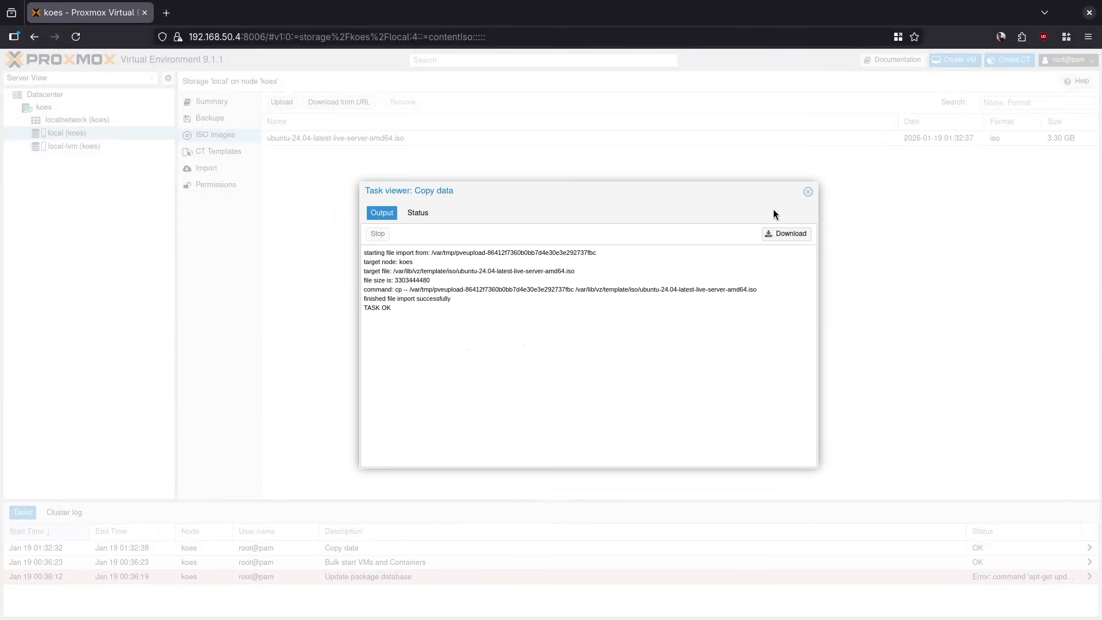
click(808, 191)
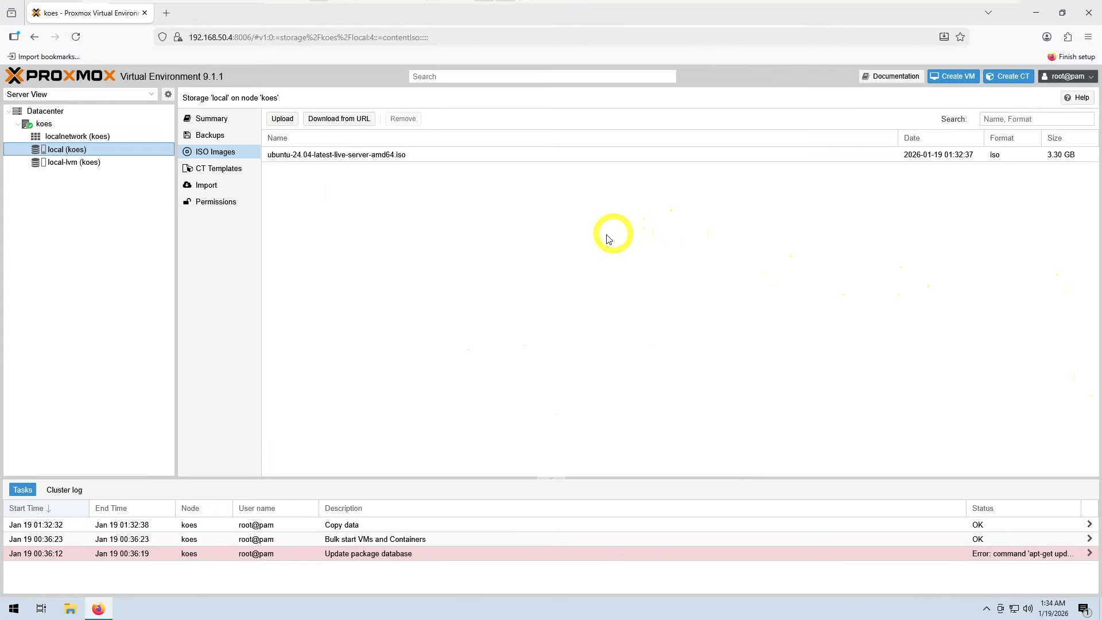
Step: Start creating a virtual machine on node koes with VM ID 1000
click(42, 124)
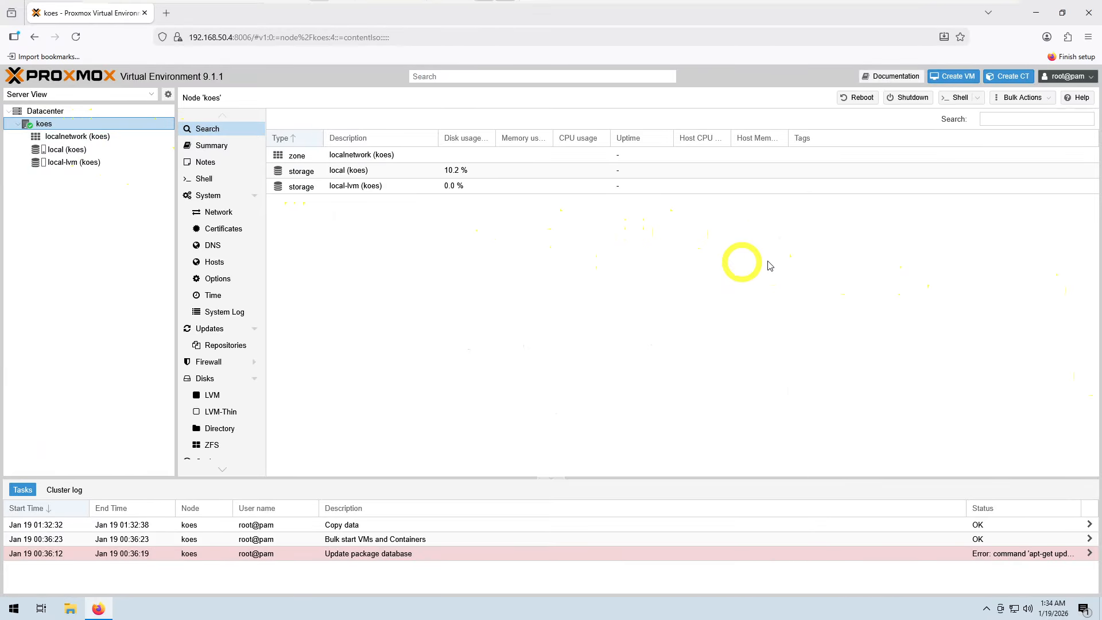
click(952, 77)
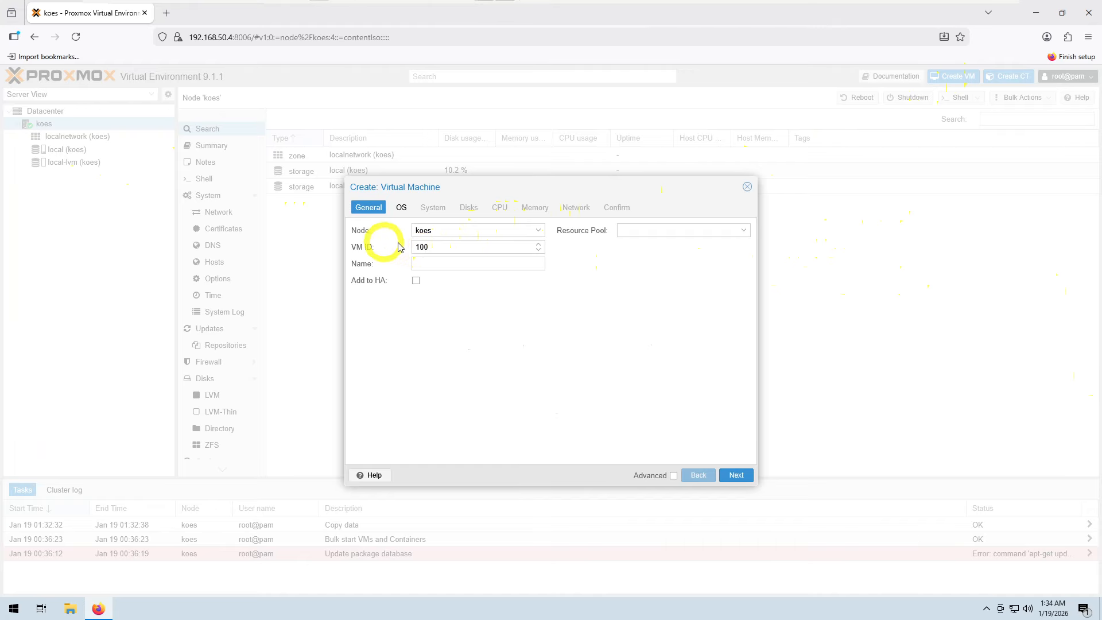
click(437, 246)
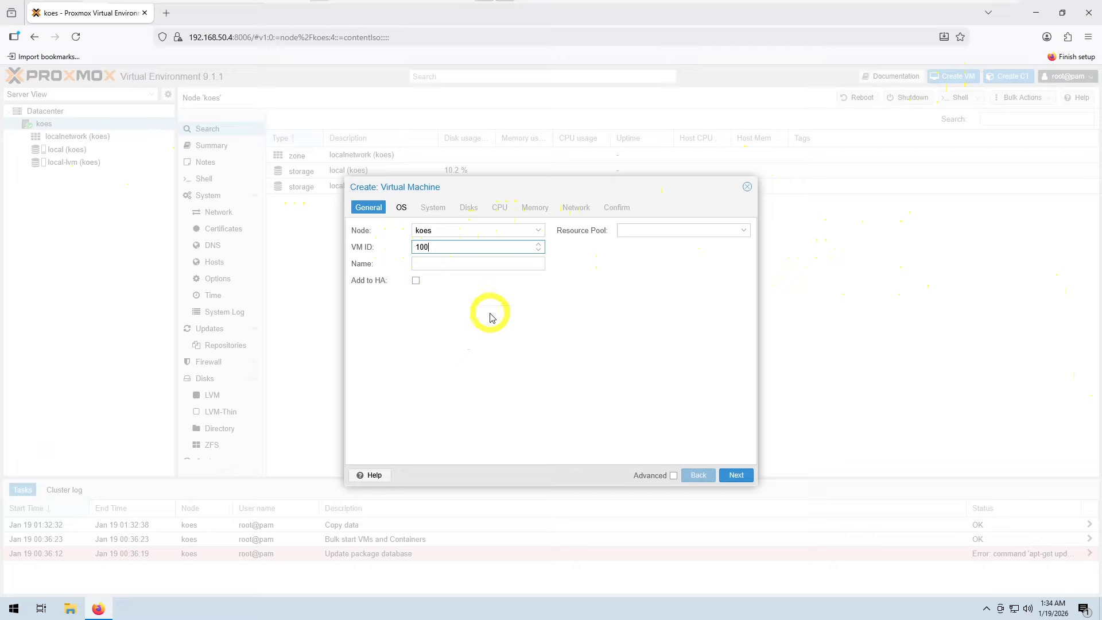
text(0)
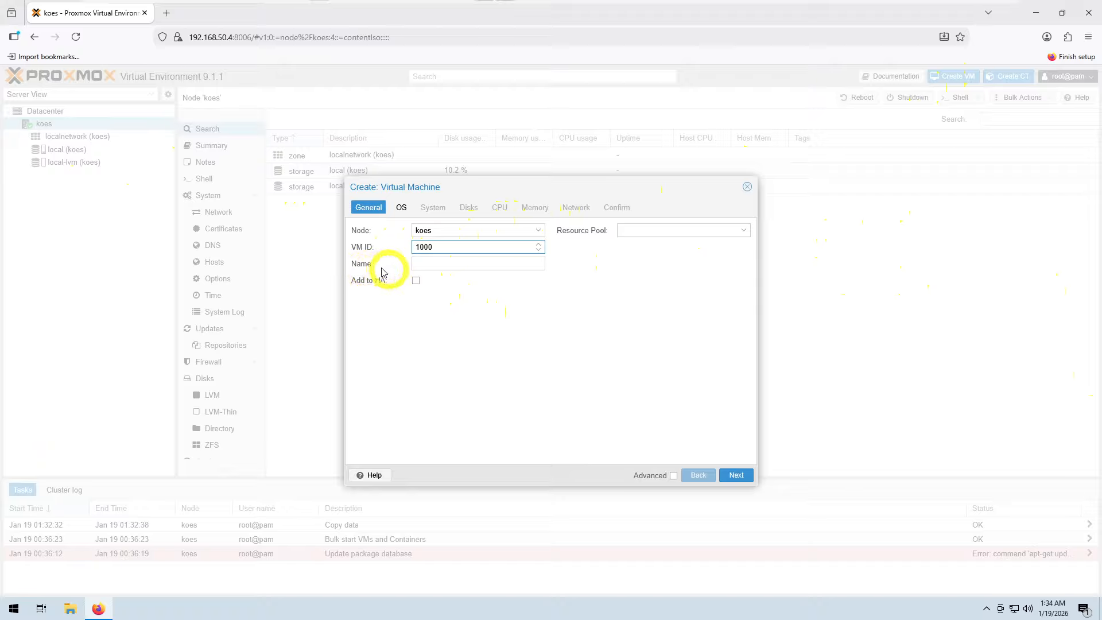
Step: Name the virtual machine web-50 and continue to the OS settings
click(425, 264)
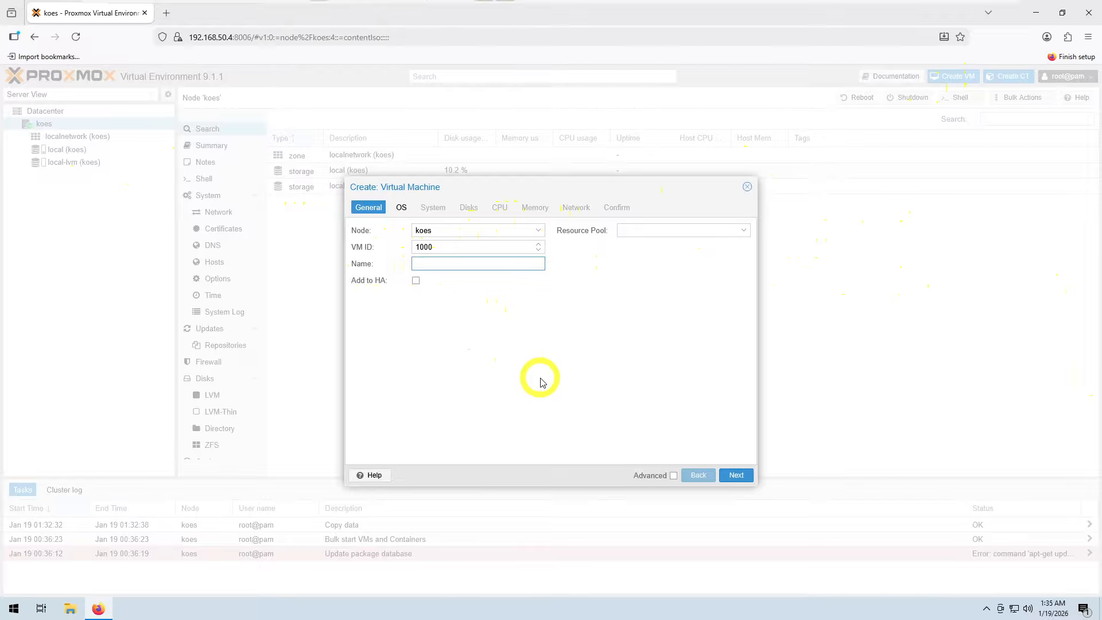
text(web-xx)
key(BackSpace)
key(BackSpace)
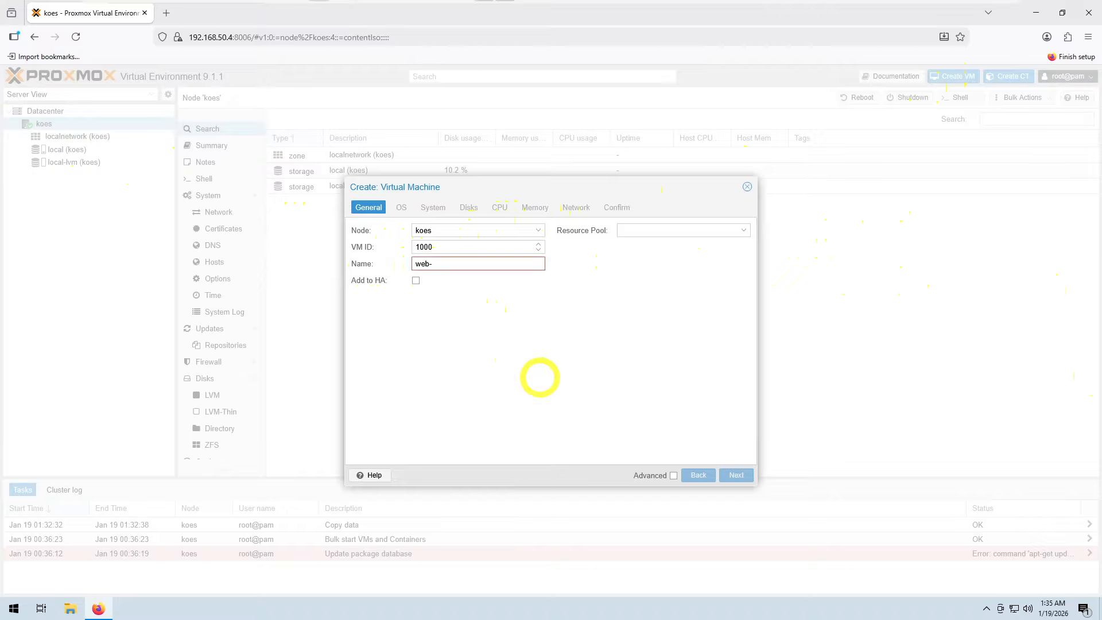
text(50)
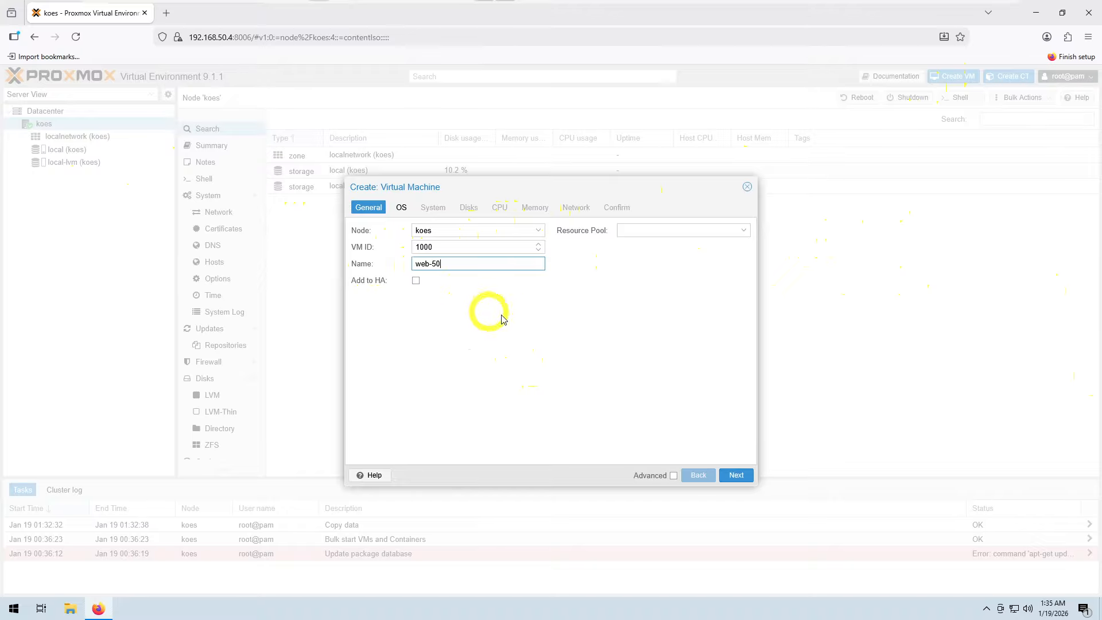
click(740, 480)
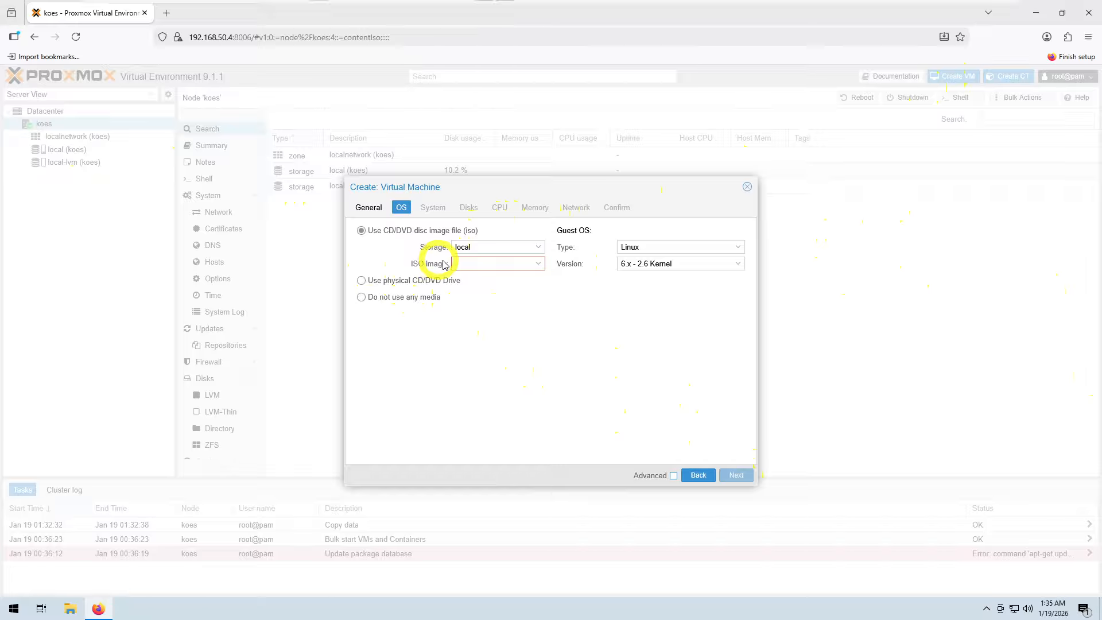
Step: Choose the ubuntu-24.04-latest-live-server-amd64.iso image as install media and keep the default system and disk settings
click(538, 265)
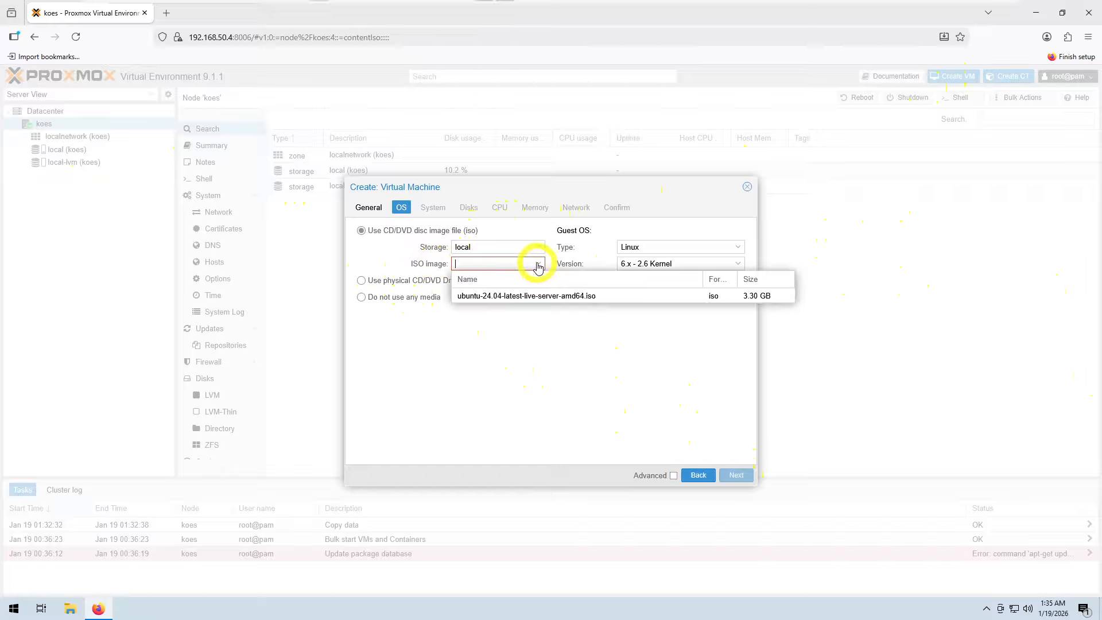
click(531, 296)
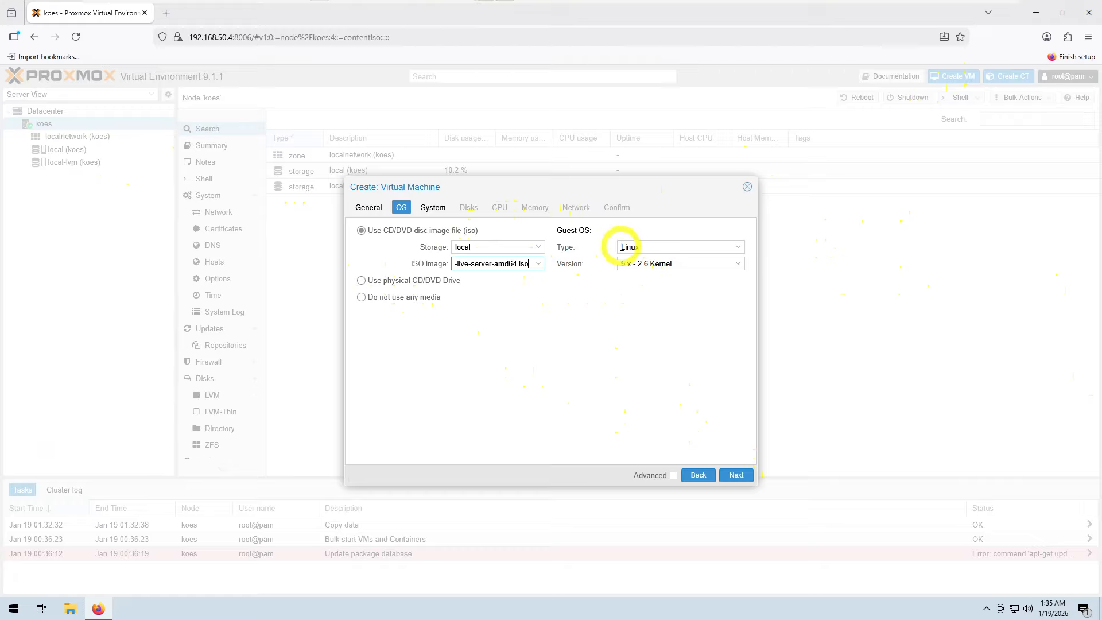
click(736, 476)
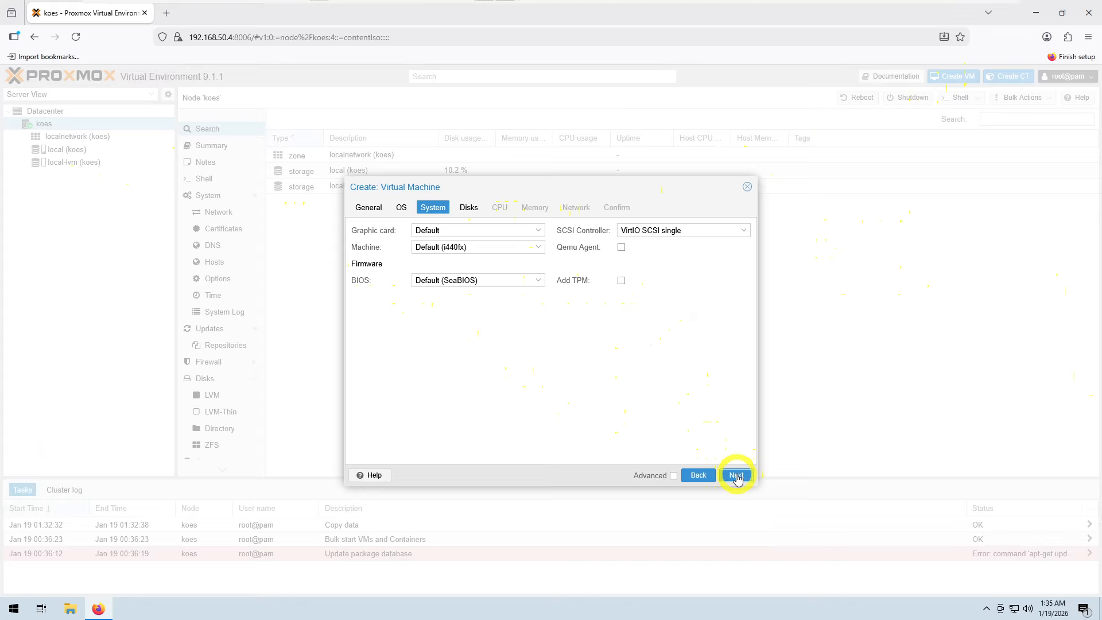
click(736, 475)
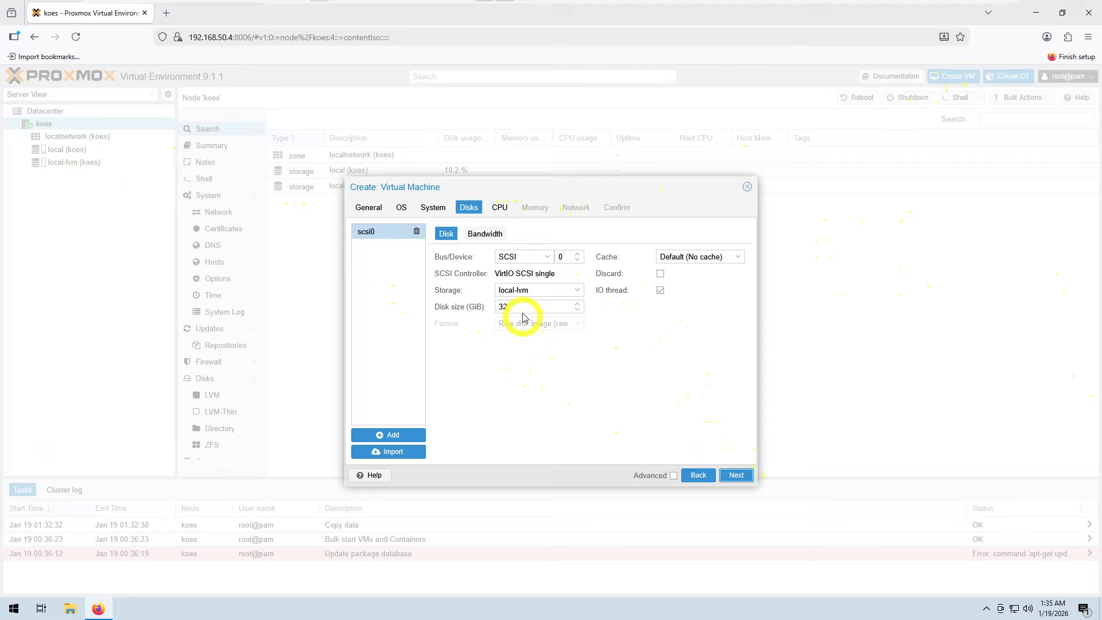
click(736, 480)
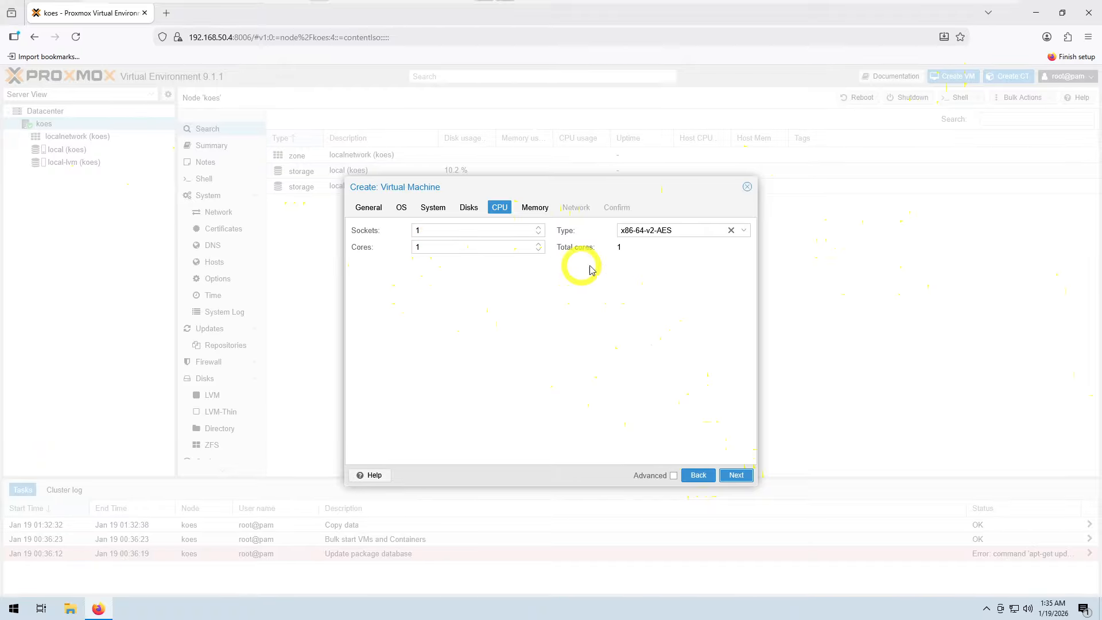
Step: Set the VM's CPU type to host and continue
click(744, 232)
scroll(724, 333, down, 3)
scroll(724, 332, down, 15)
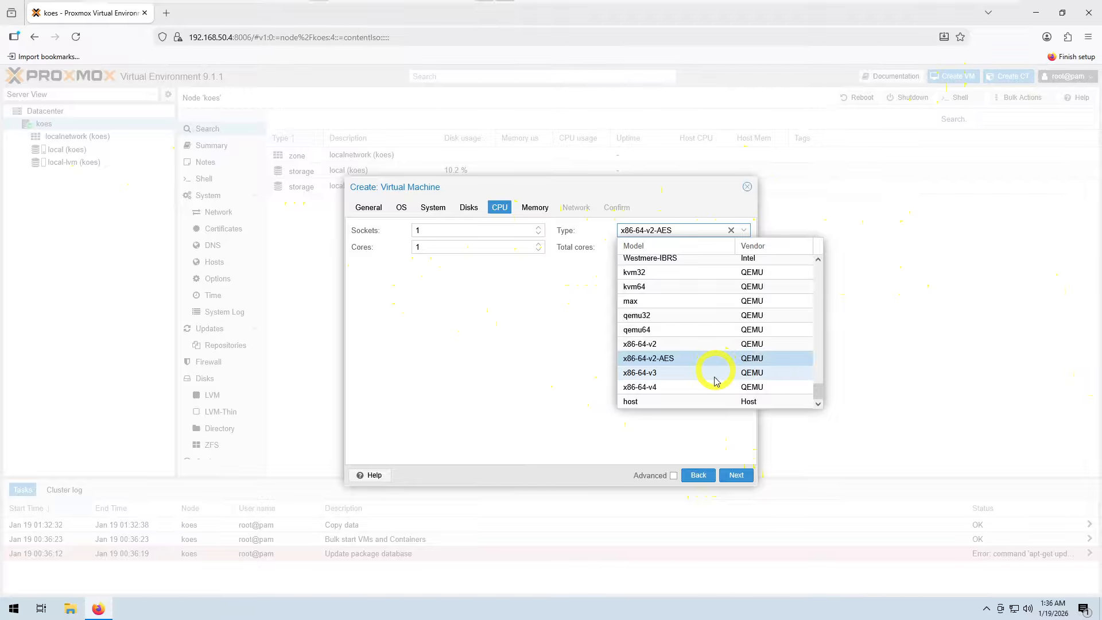
click(685, 403)
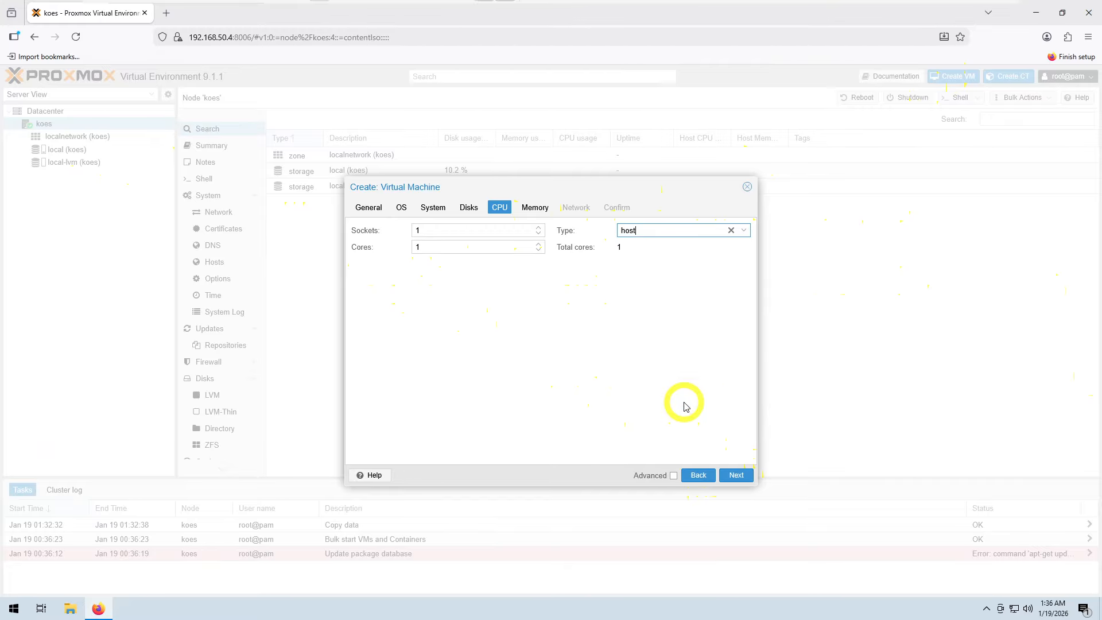
click(737, 475)
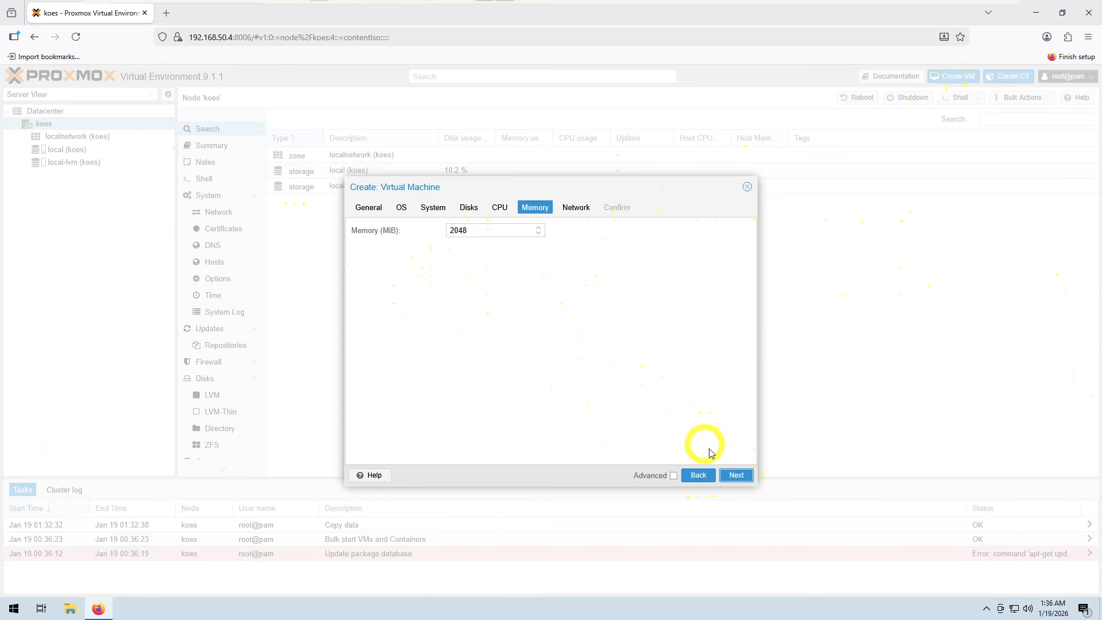
Step: Keep the default 2048 MiB memory and vmbr0 network settings and finish creating the VM
click(737, 477)
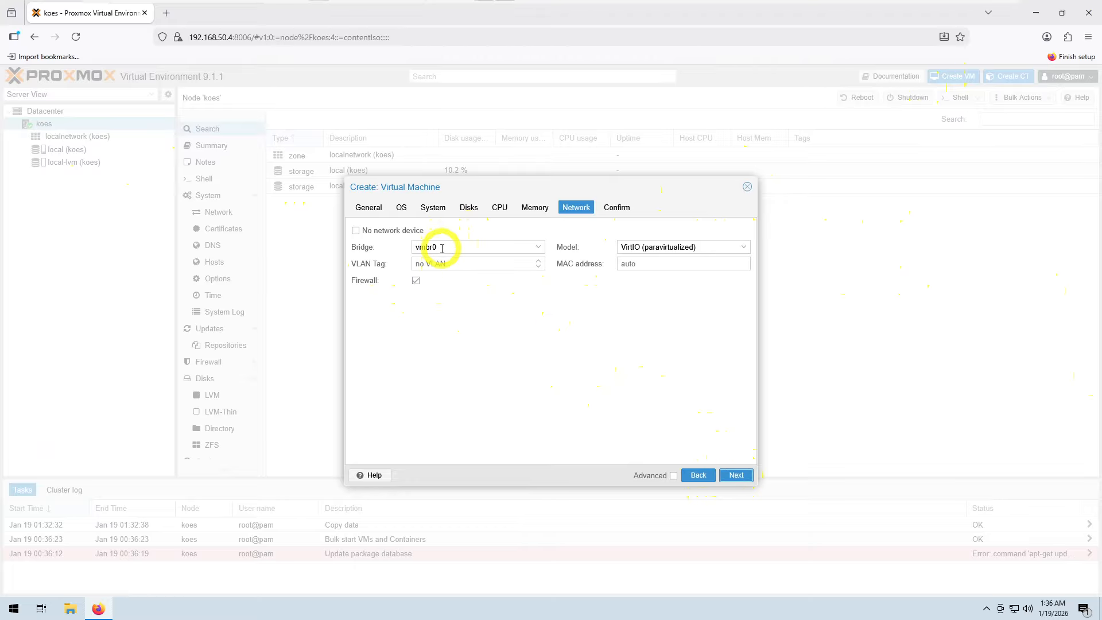
click(734, 475)
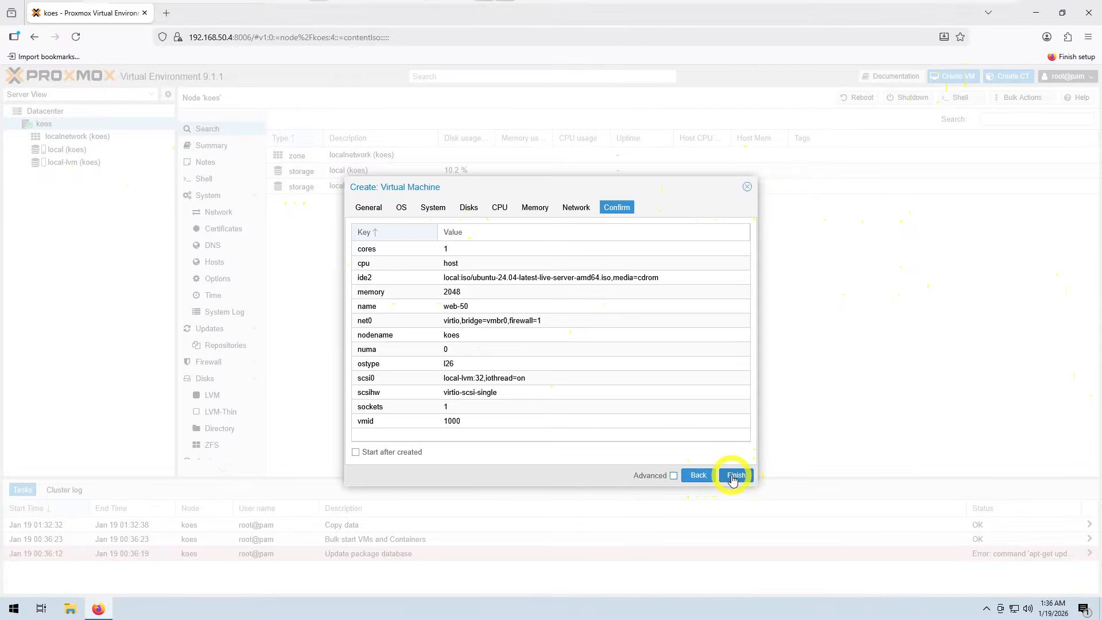
click(733, 475)
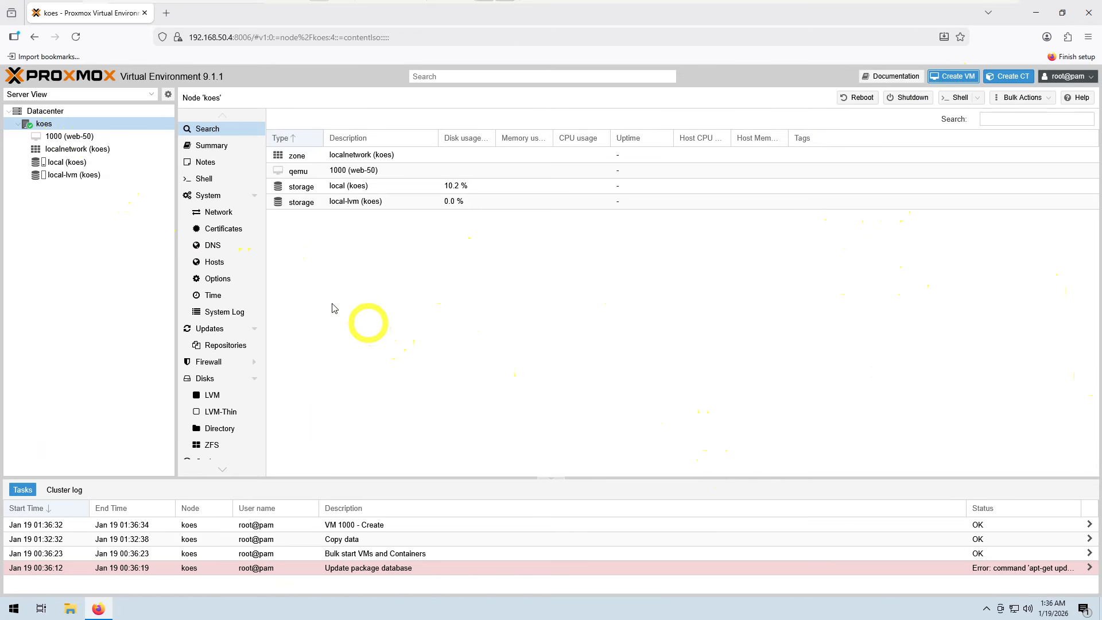
Step: Open the web-50 VM's console, start the VM, and collapse the console's side panel
click(83, 139)
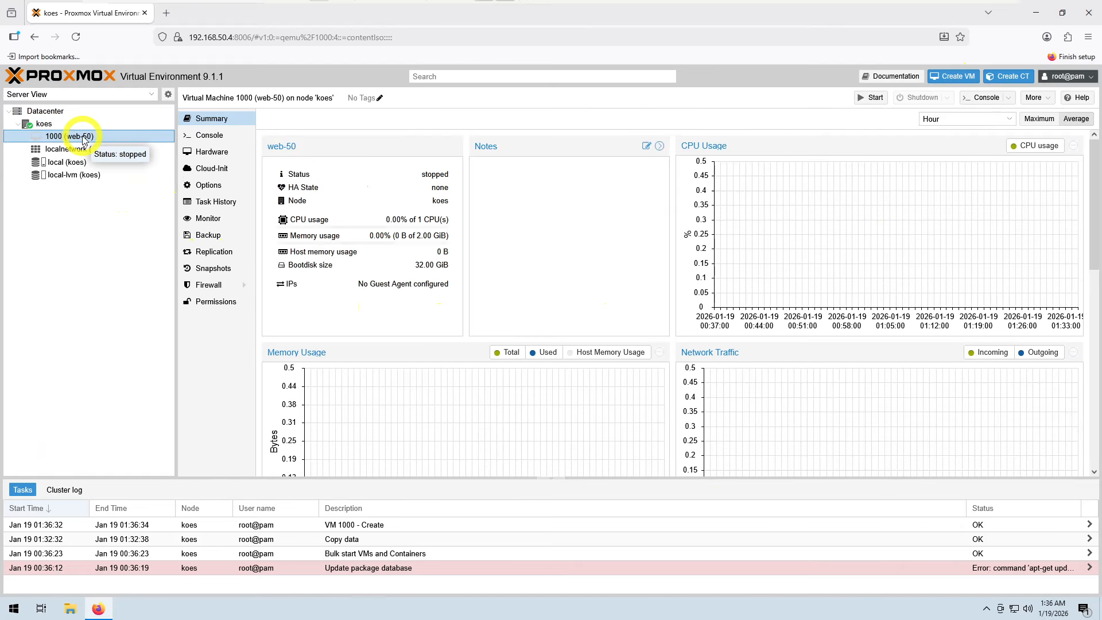
click(211, 137)
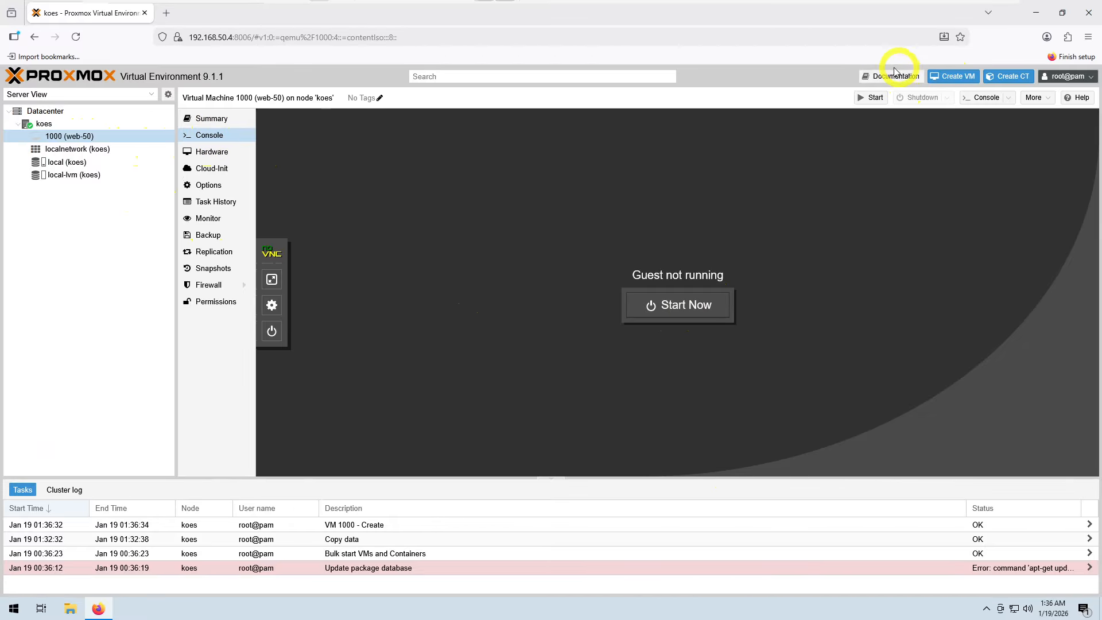
click(681, 307)
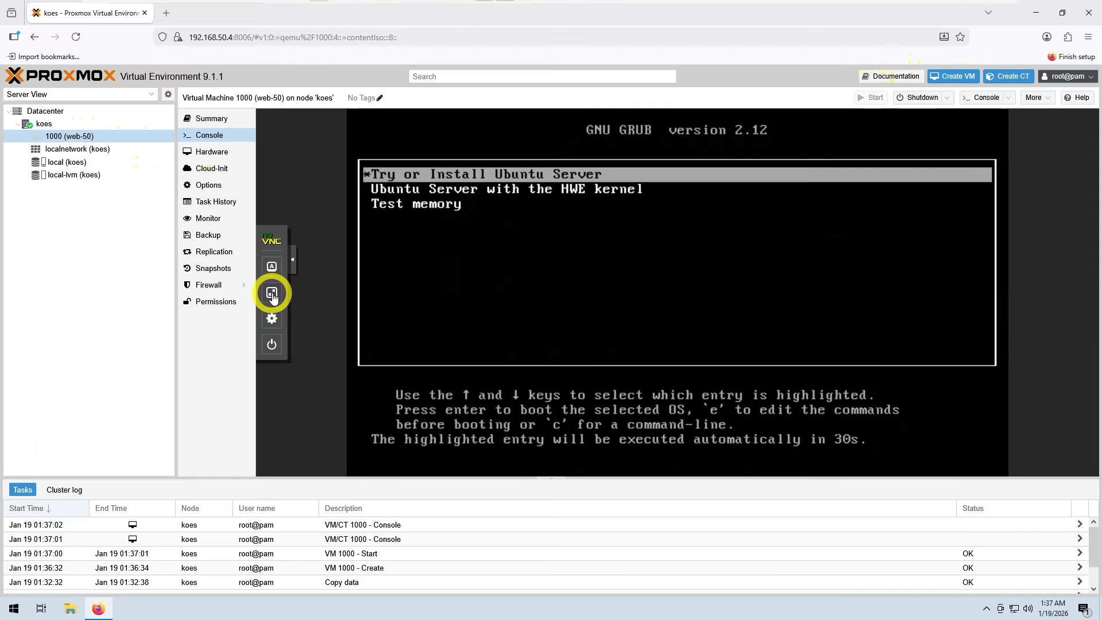
click(292, 269)
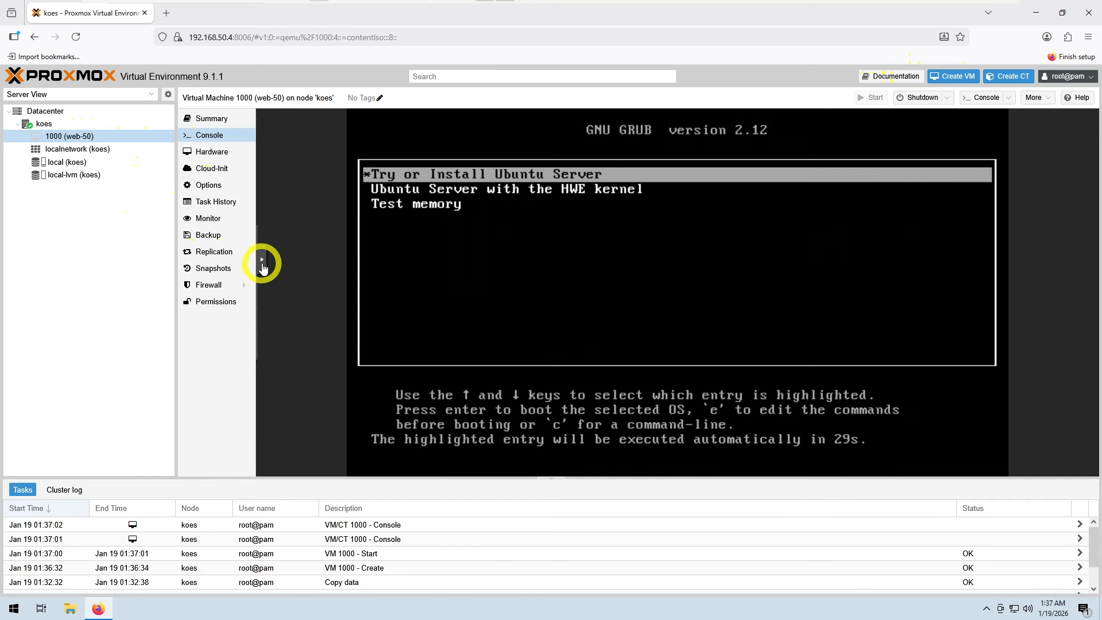
Step: Switch the VM console to full screen
click(262, 261)
click(275, 291)
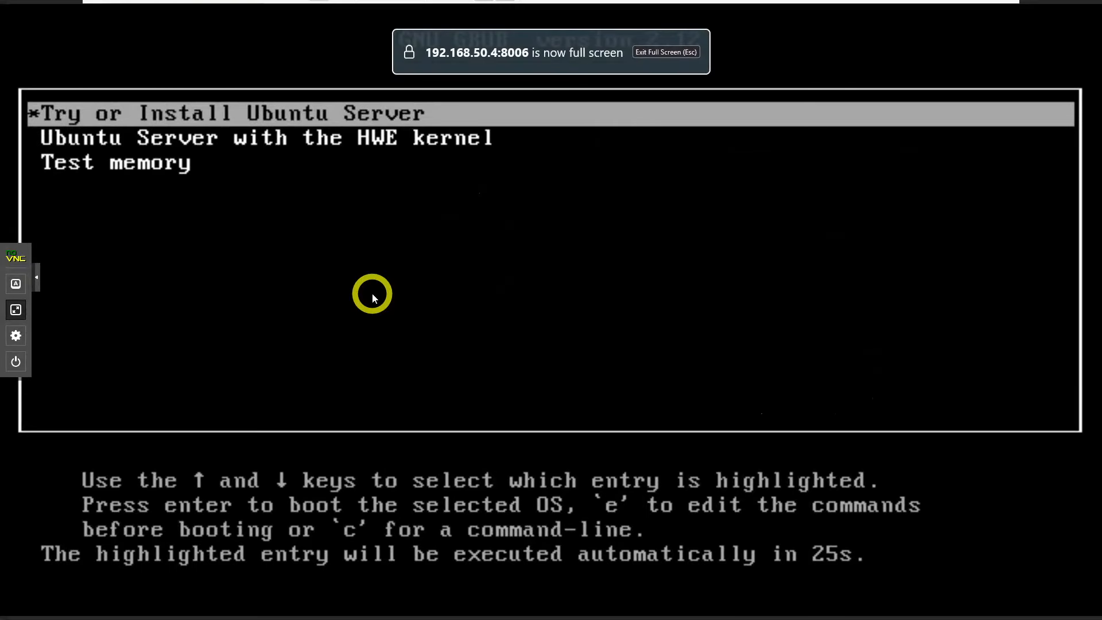
key(Escape)
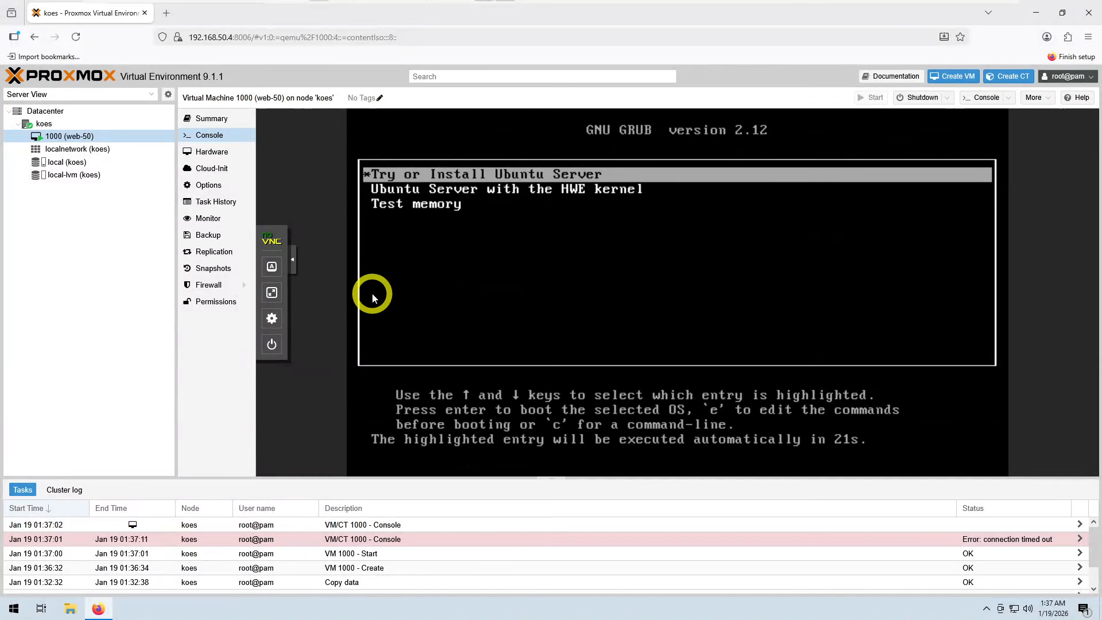
click(271, 294)
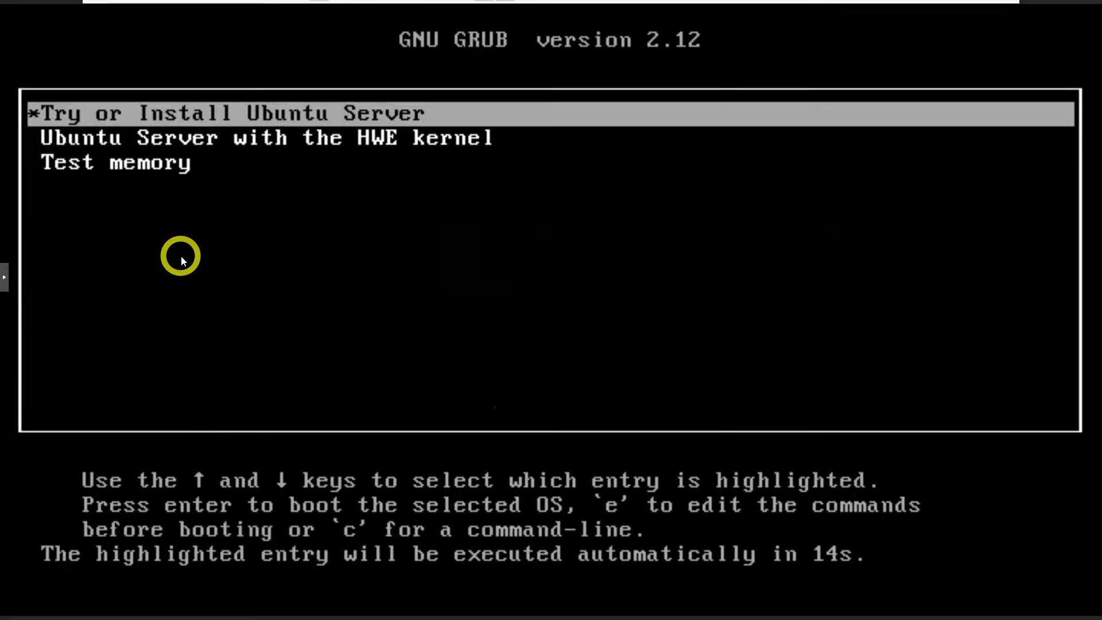
Step: Boot the Try or Install Ubuntu Server entry from the GRUB menu
key(Down)
key(Up)
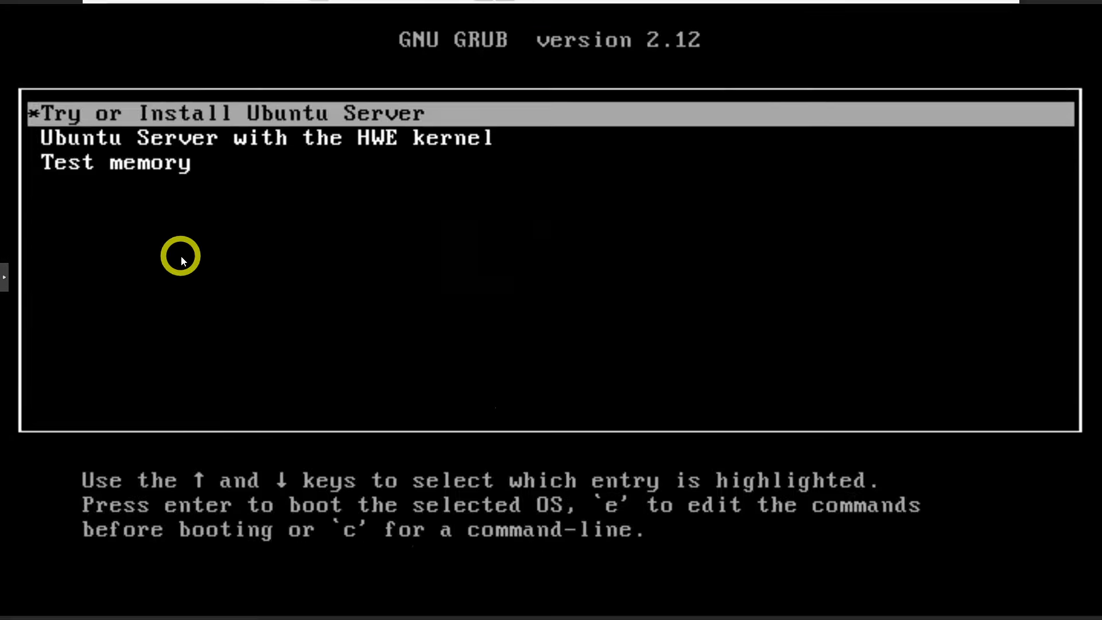
key(Return)
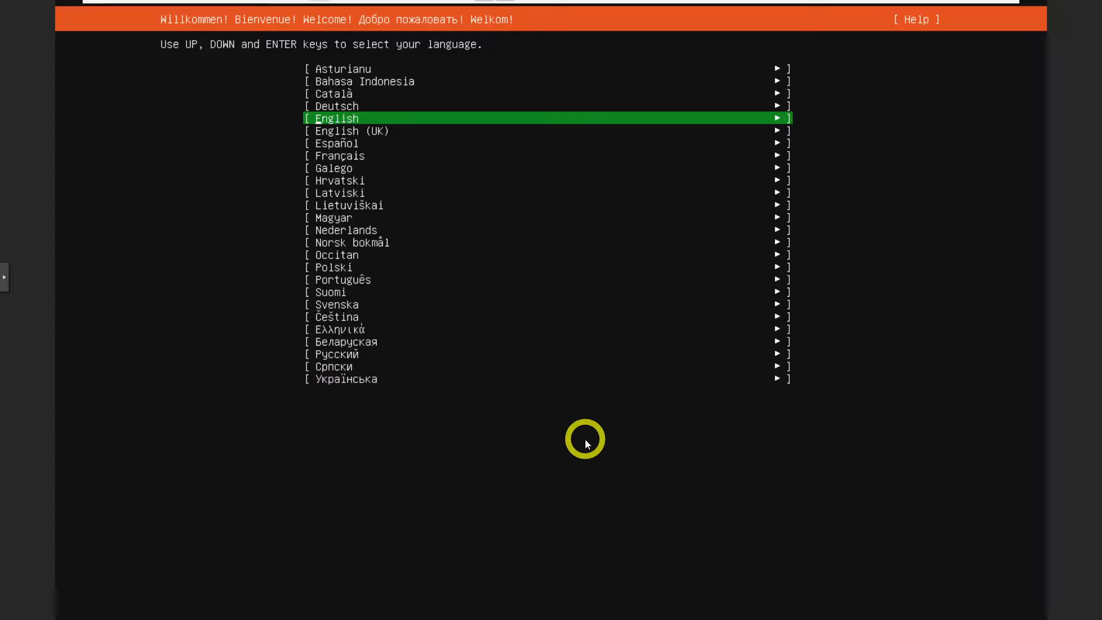
Step: Accept the installer defaults of English language, English (US) keyboard layout and the standard Ubuntu Server installation type
key(Return)
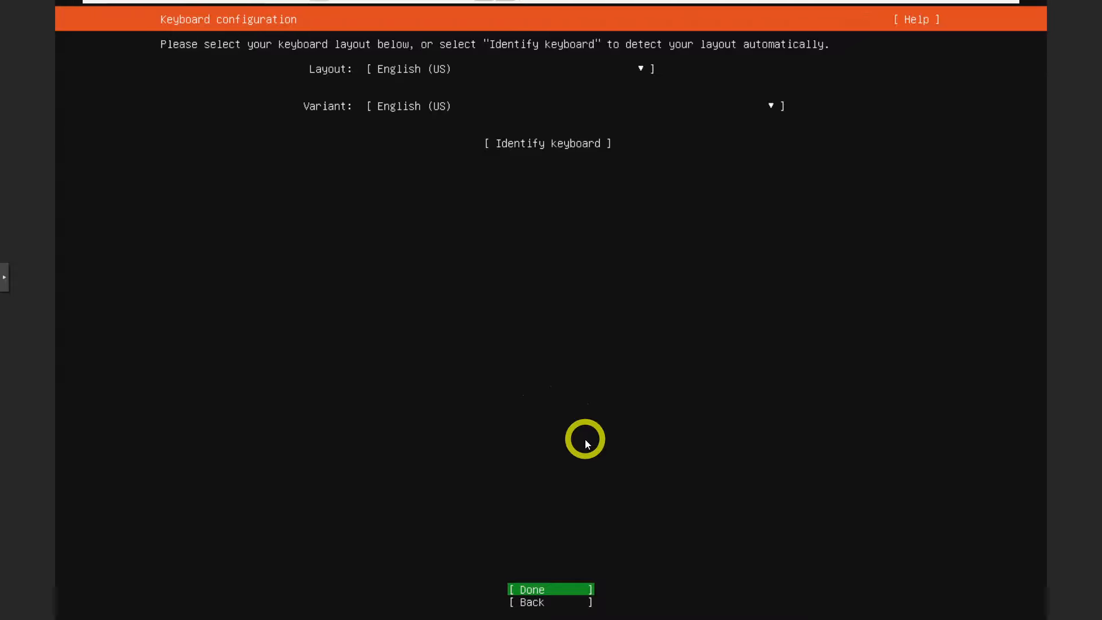
key(Return)
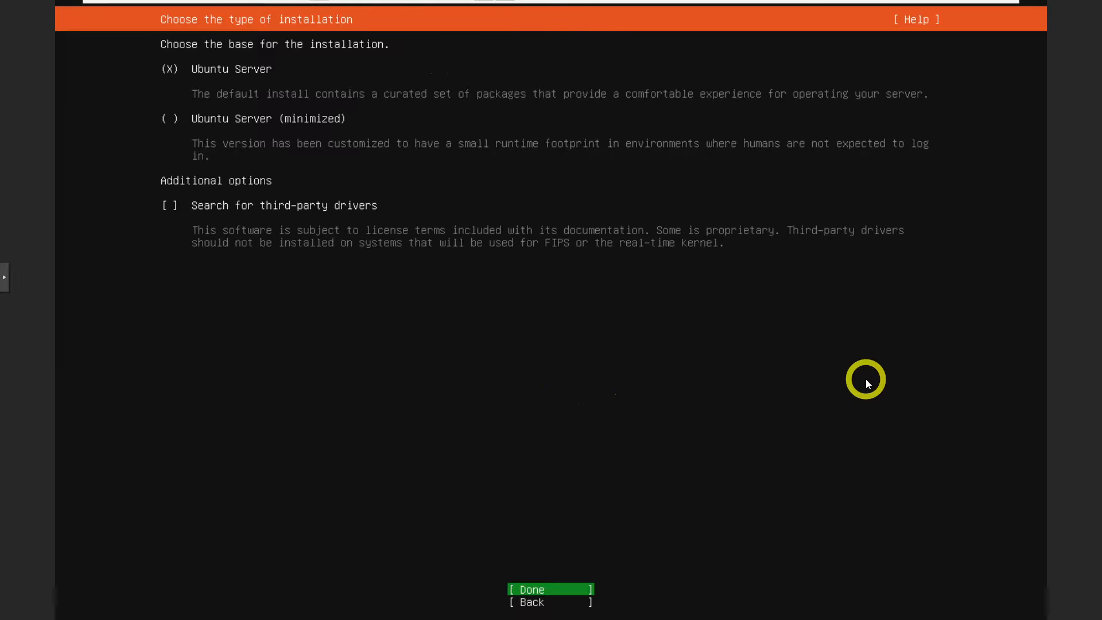
key(Return)
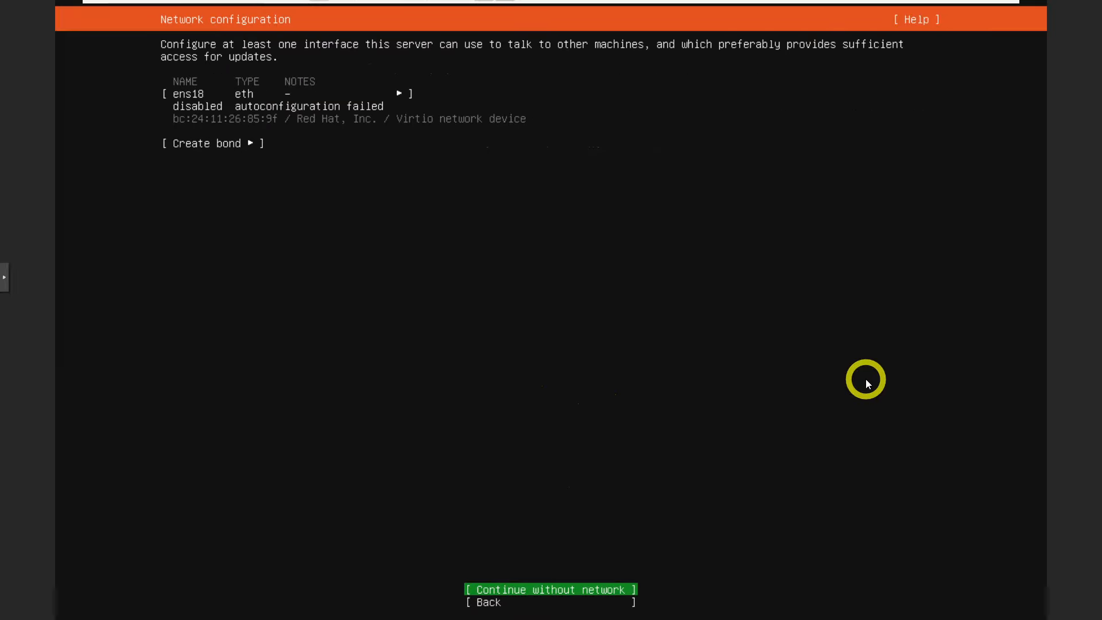
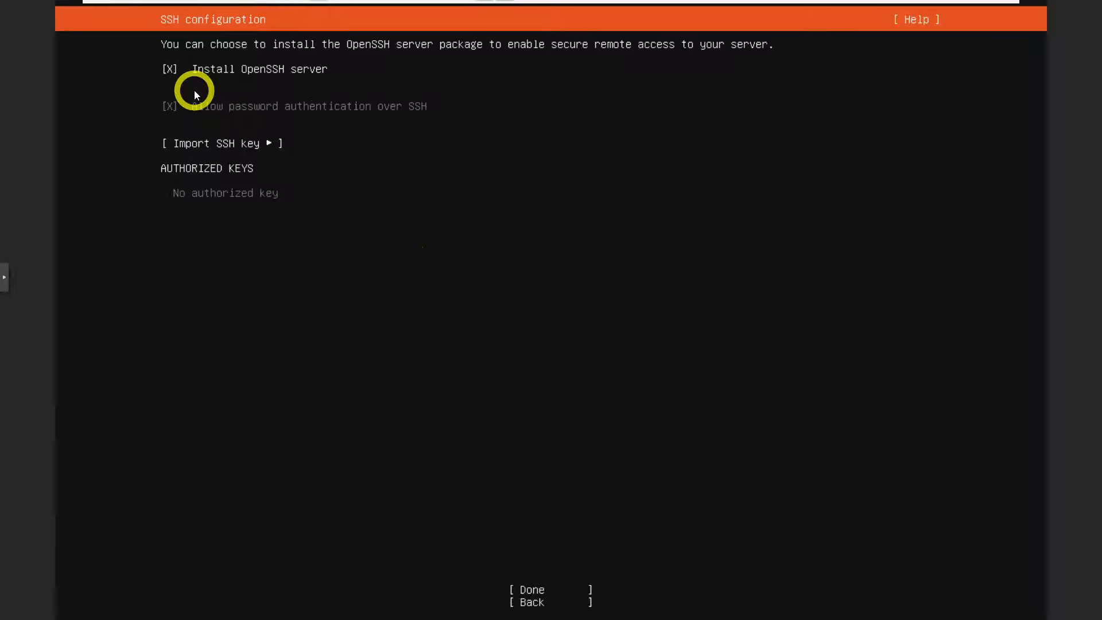
Step: Keep the OpenSSH server installation enabled and continue past the SSH configuration screen
key(Down)
key(Down)
key(Down)
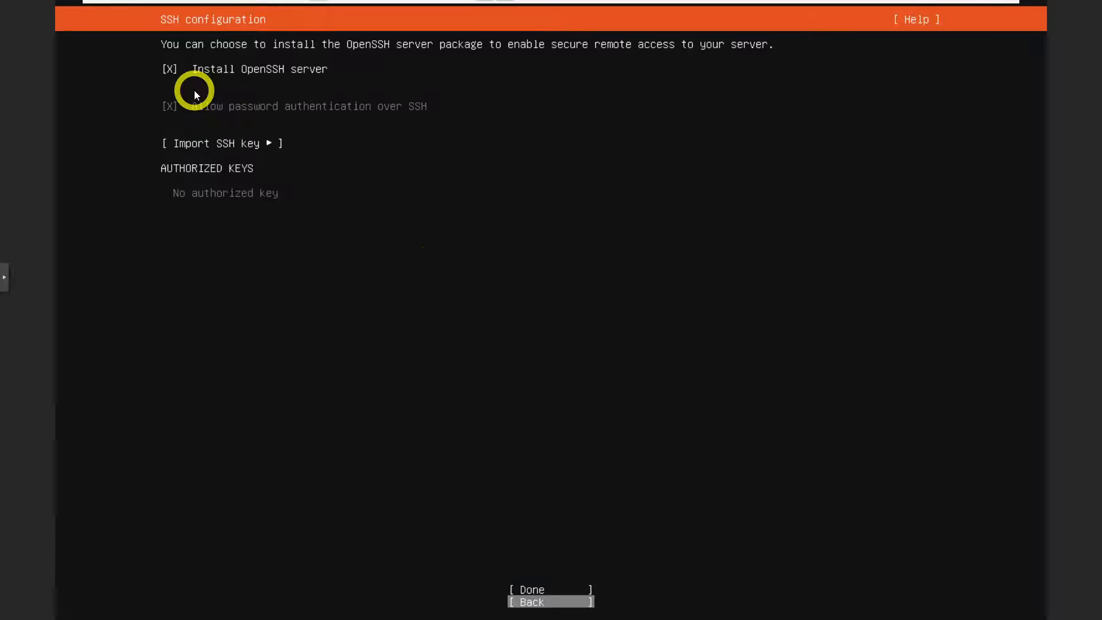
key(Up)
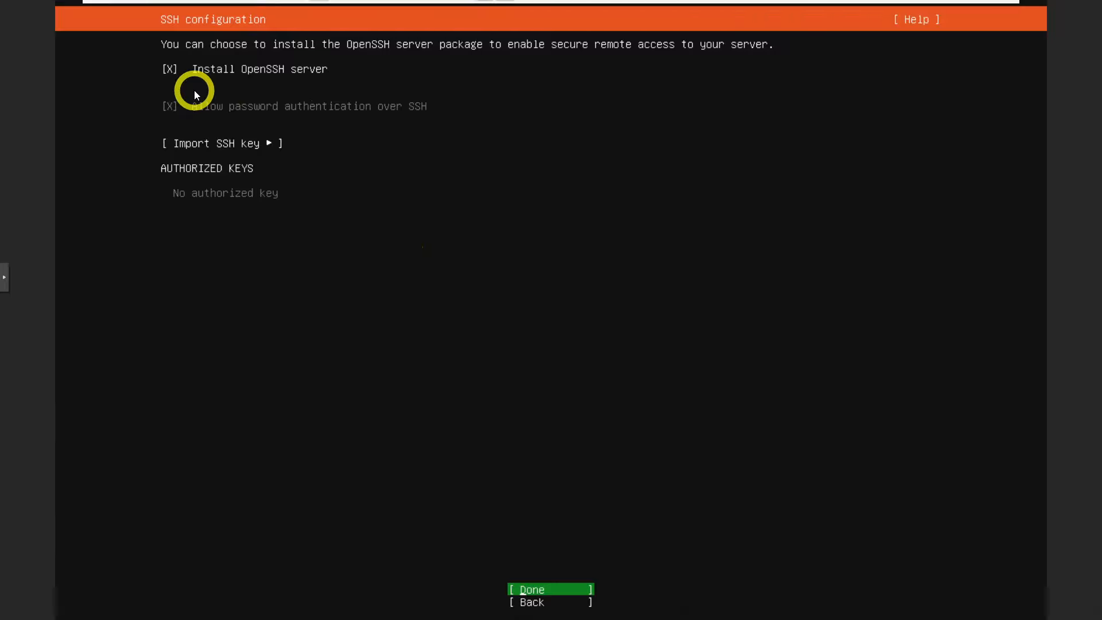
key(Return)
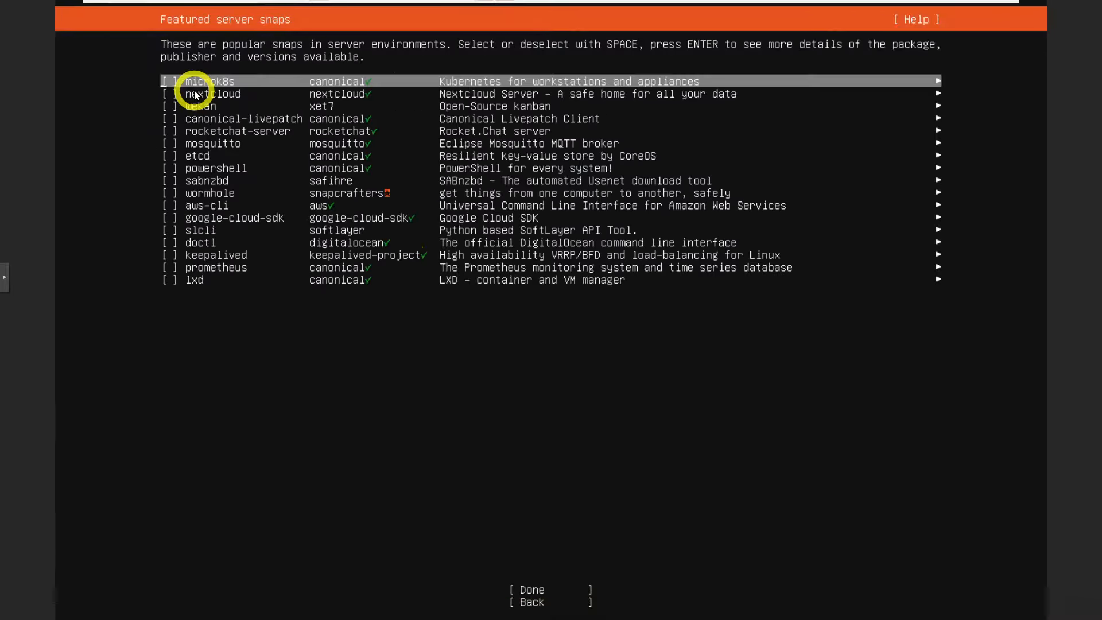
Step: Continue past the featured server snaps list without selecting any snaps
key(Down)
key(Down)
key(Down)
key(Down)
key(Down)
key(Down)
key(Down)
key(Down)
key(Down)
key(Down)
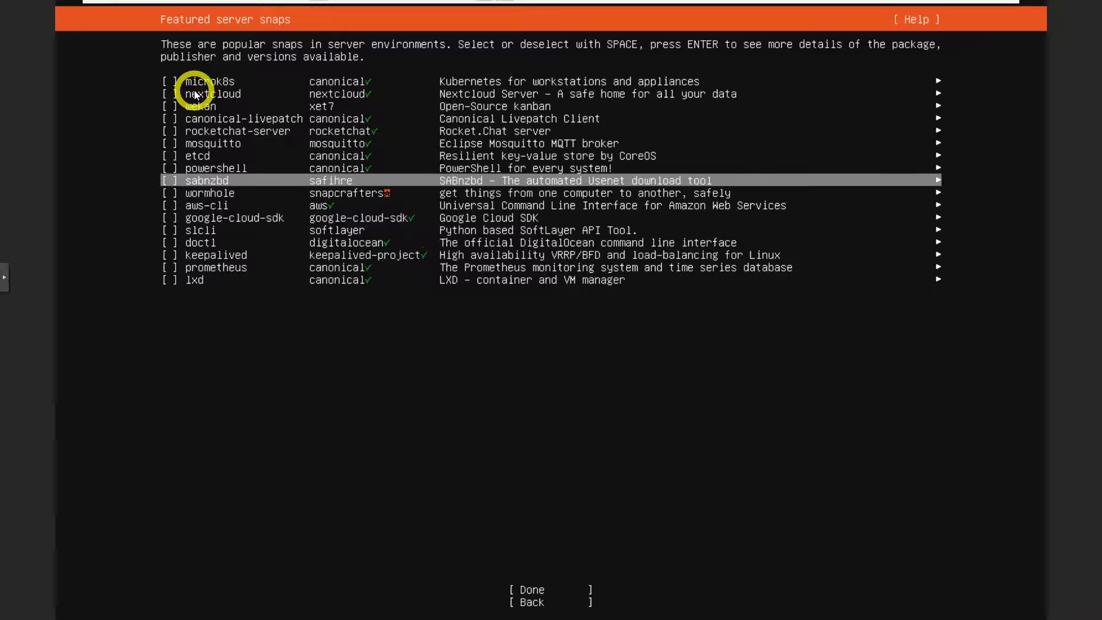
key(Down)
key(Down)
key(Down)
key(Down)
key(Down)
key(Down)
key(Down)
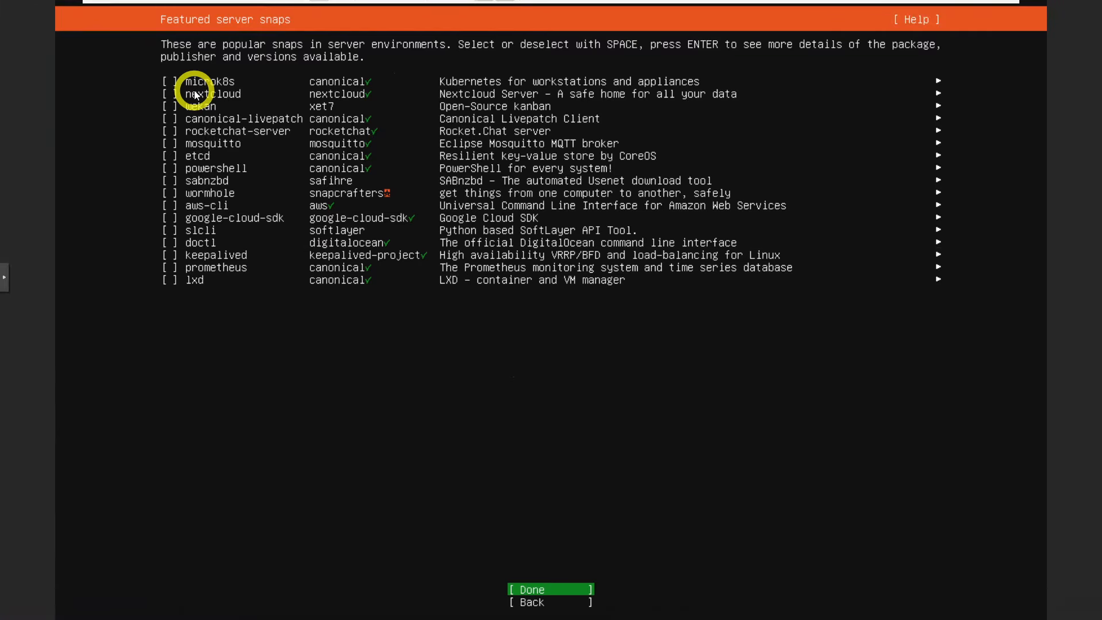
key(Return)
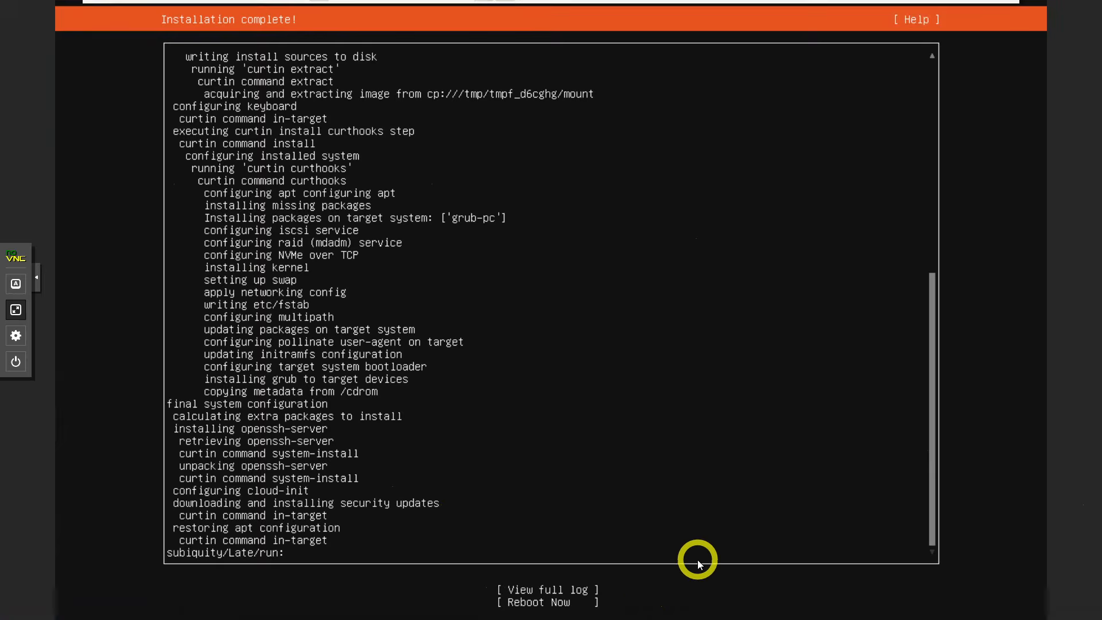
Step: Reboot the server now that the Ubuntu installation has completed
key(Tab)
key(Tab)
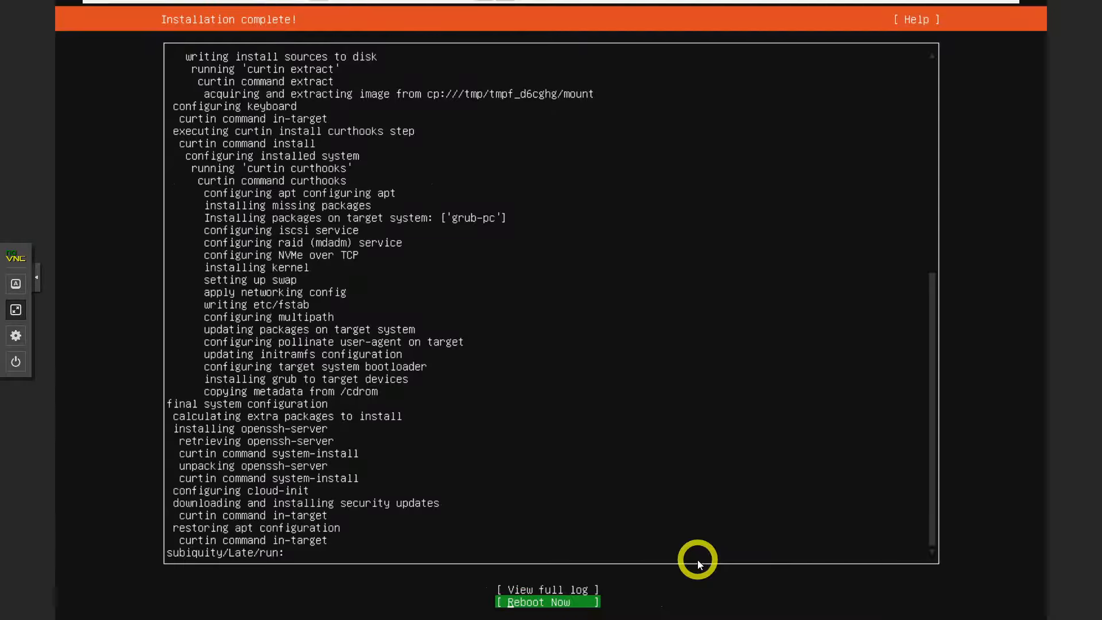
key(Return)
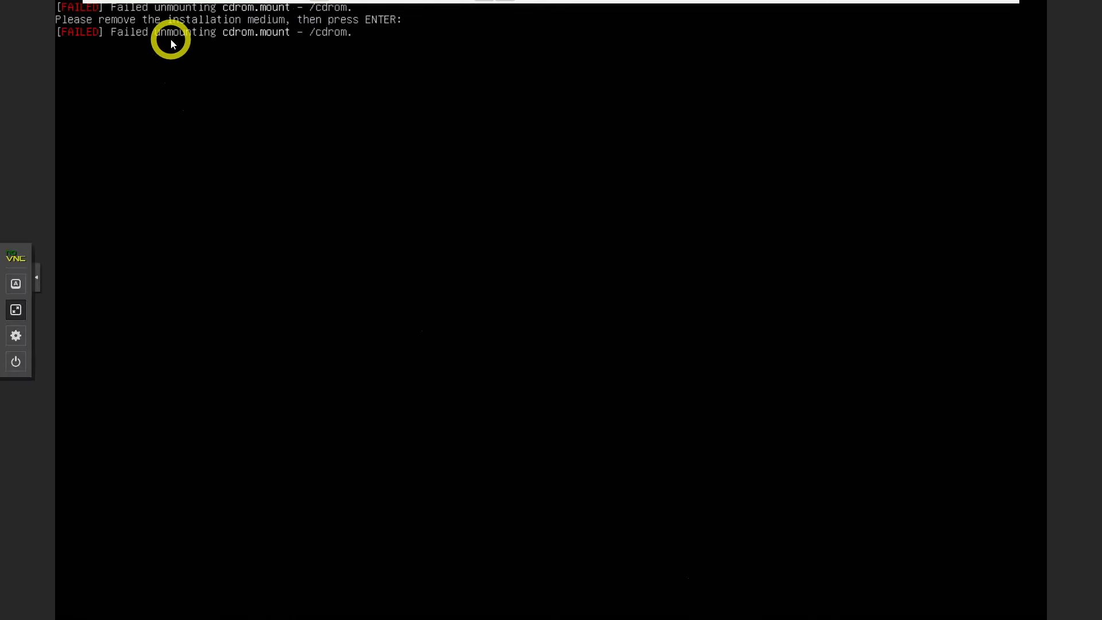
Step: Remove the installation ISO from the web-50 VM's CD/DVD drive by setting it to use no media
click(17, 311)
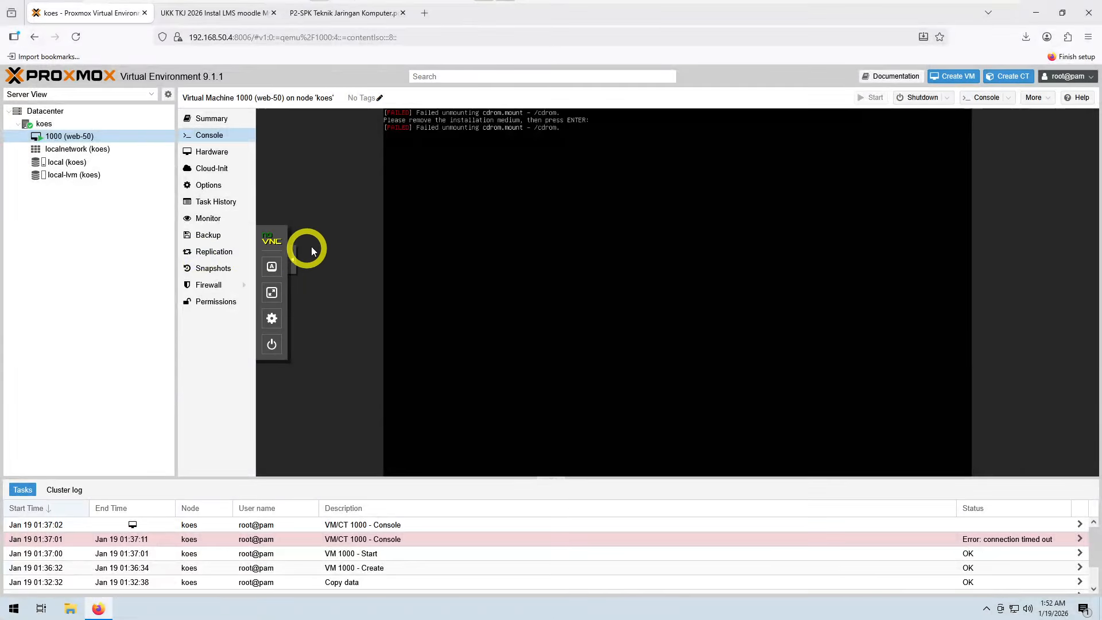
click(213, 153)
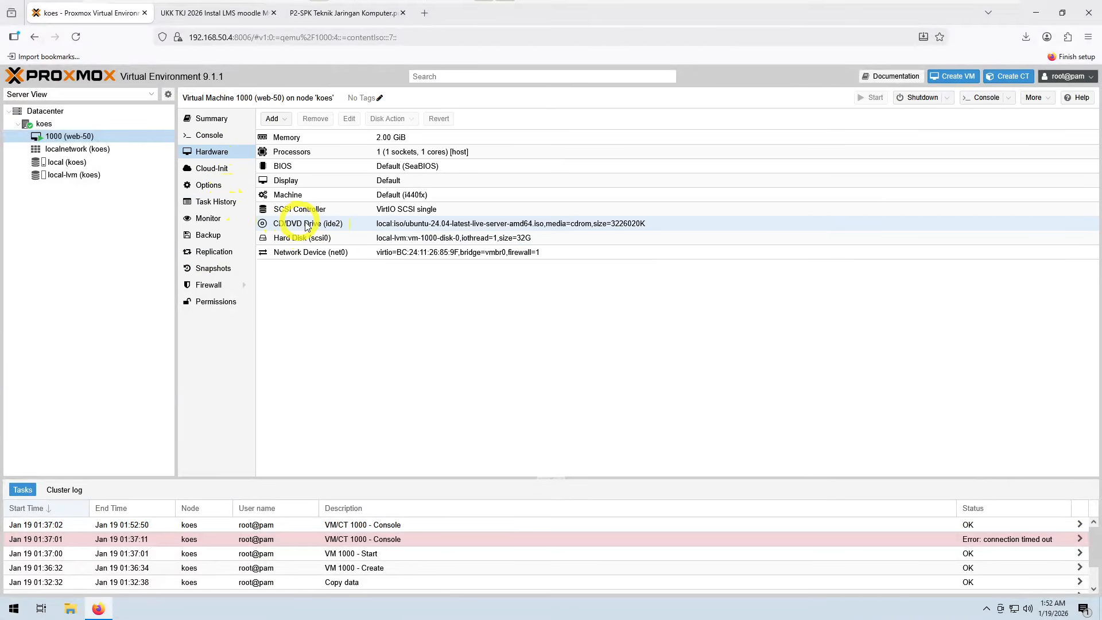
click(384, 226)
double_click(385, 227)
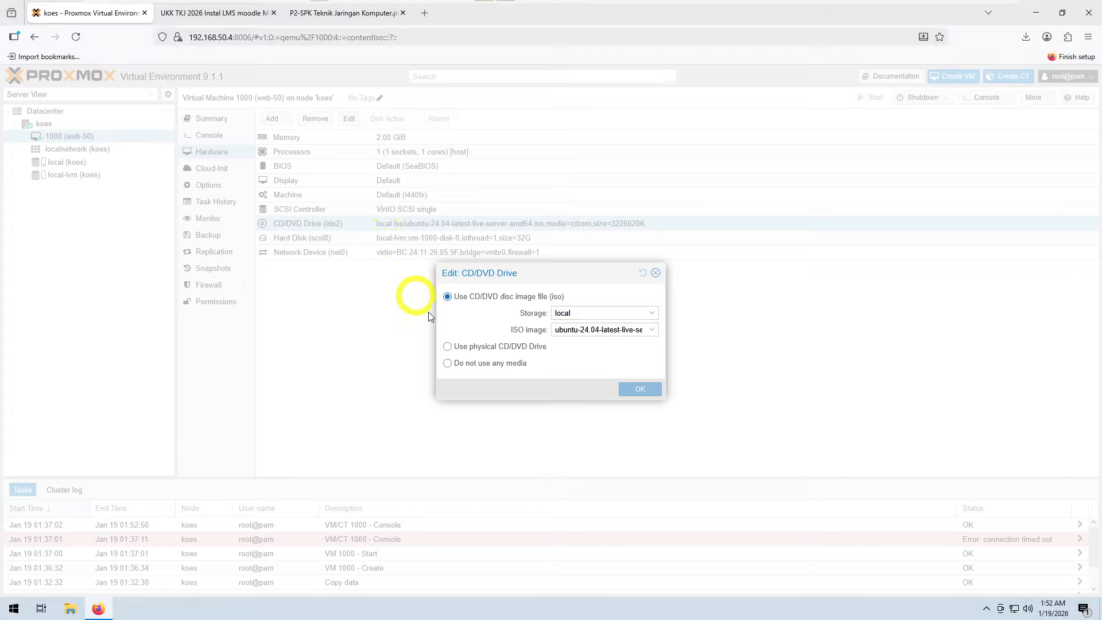
click(447, 363)
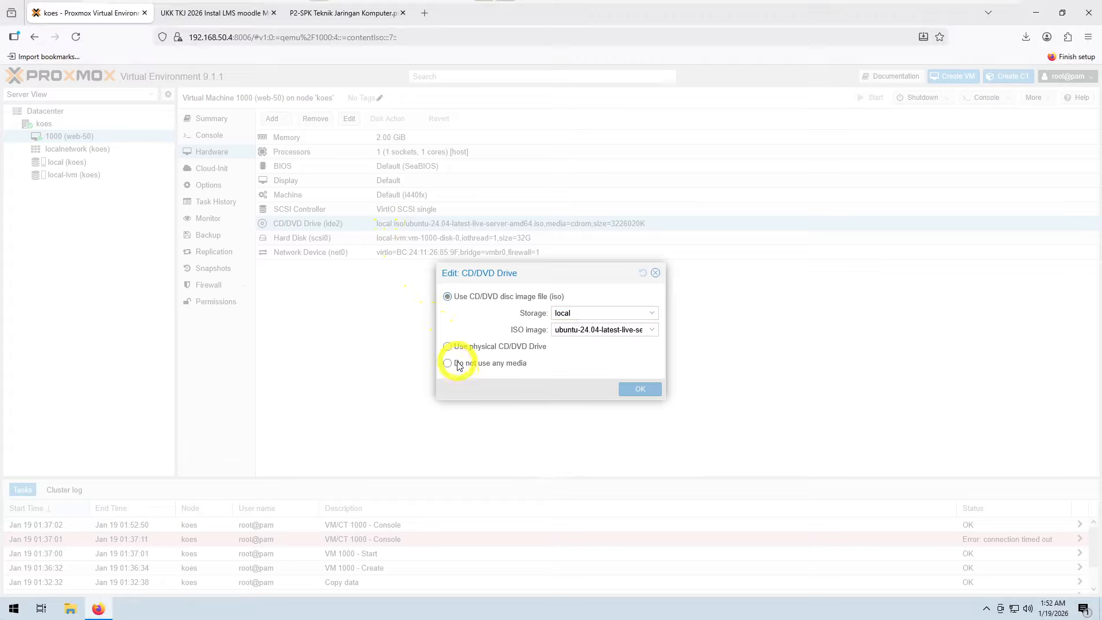
click(636, 391)
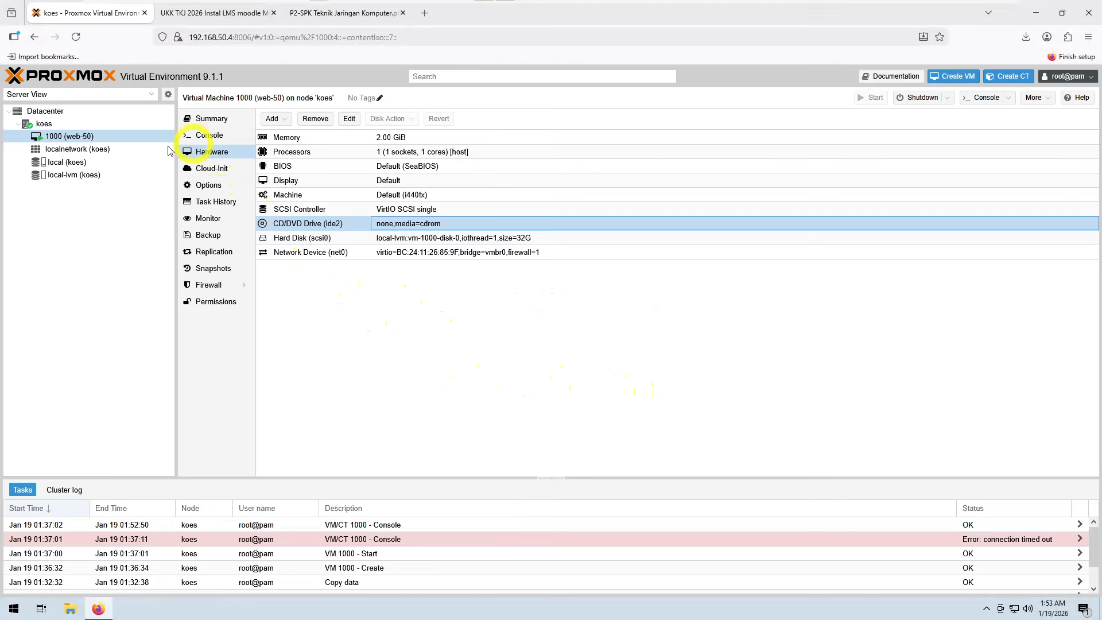
Step: Return to the web-50 VM console and switch it to full screen
click(213, 140)
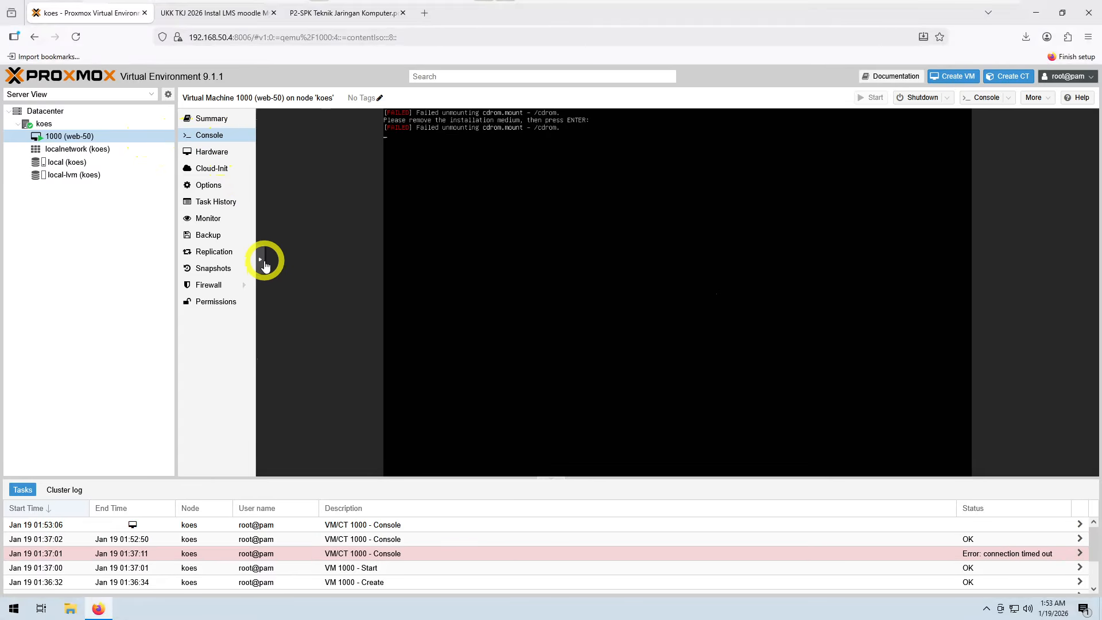
click(262, 262)
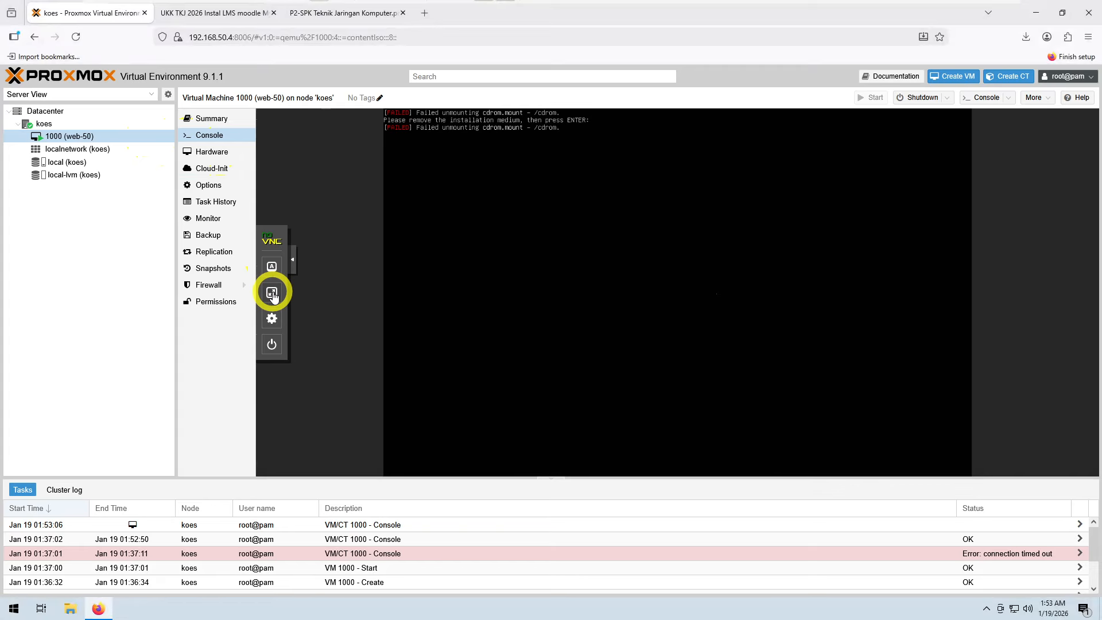
click(275, 287)
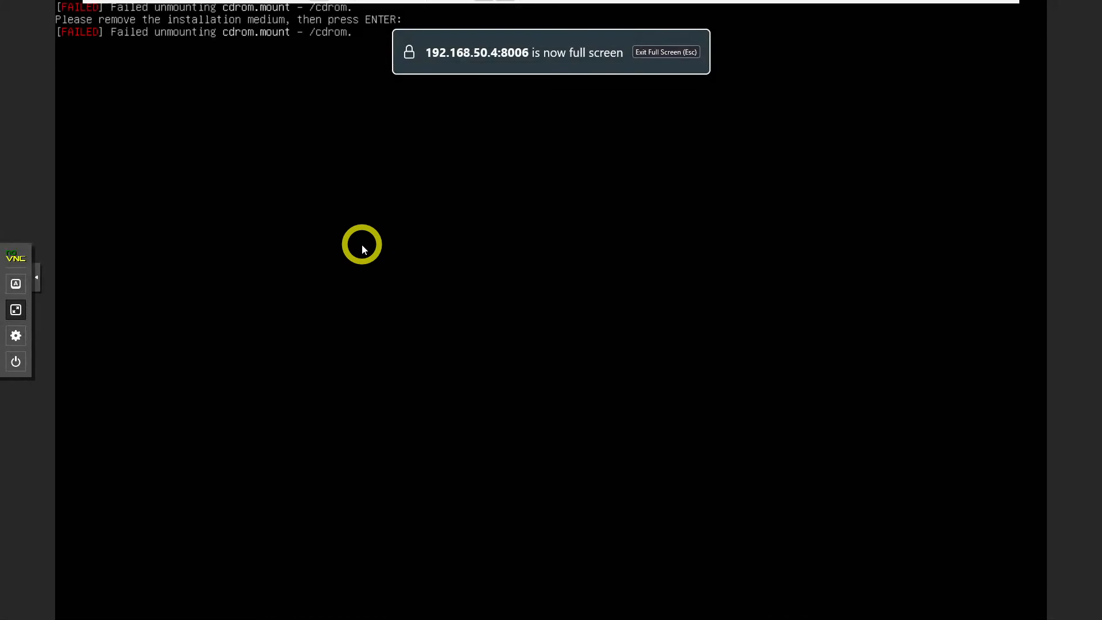
Step: Continue the boot and log in to web-50 with the installer-created user name and account password
key(Return)
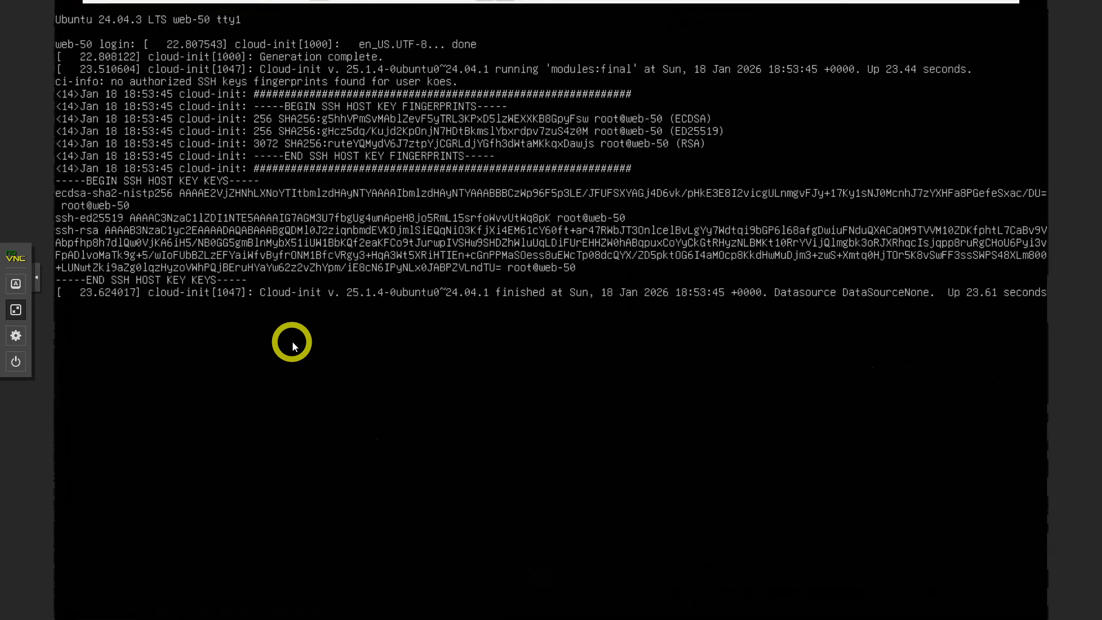
key(Return)
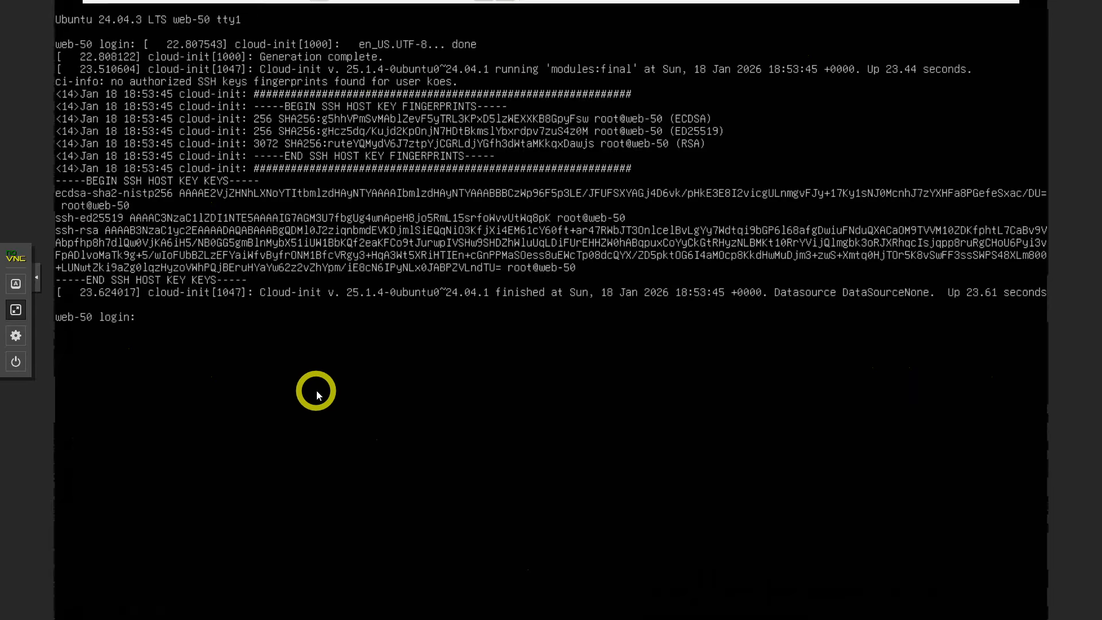
text(koes)
key(Return)
key(Return)
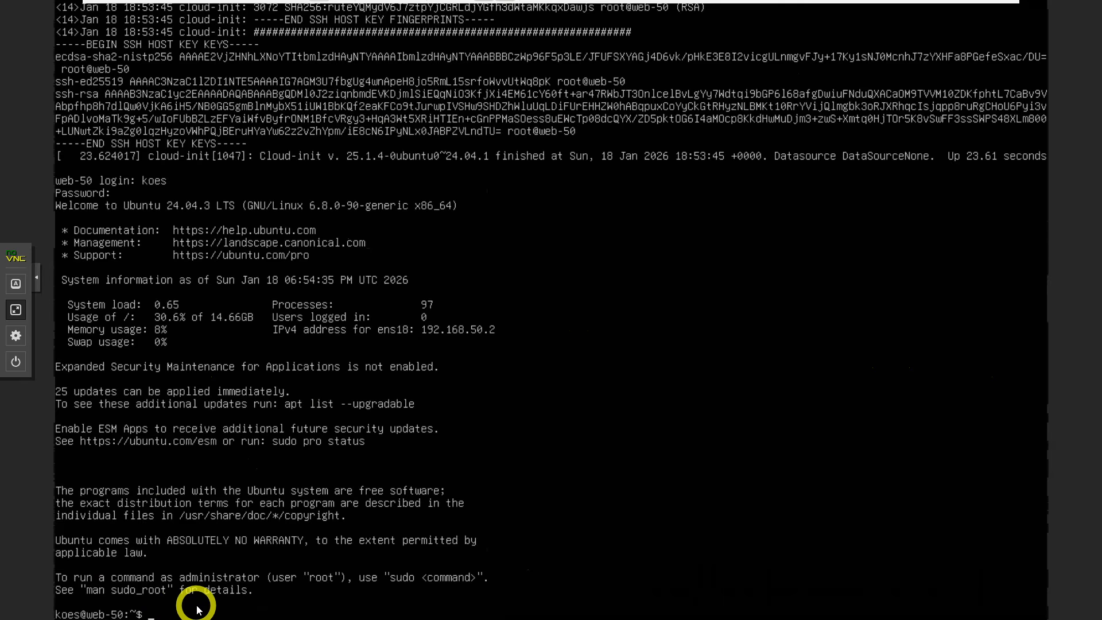
Step: Clear the terminal screen with the clear command
text(clear)
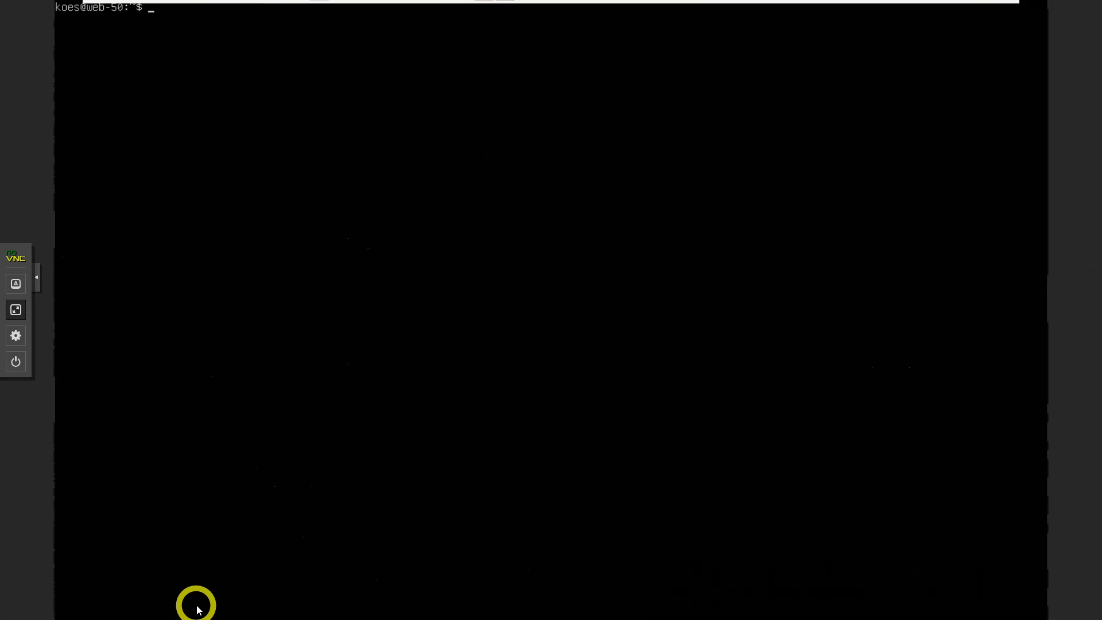
key(Return)
key(Return)
key(Return)
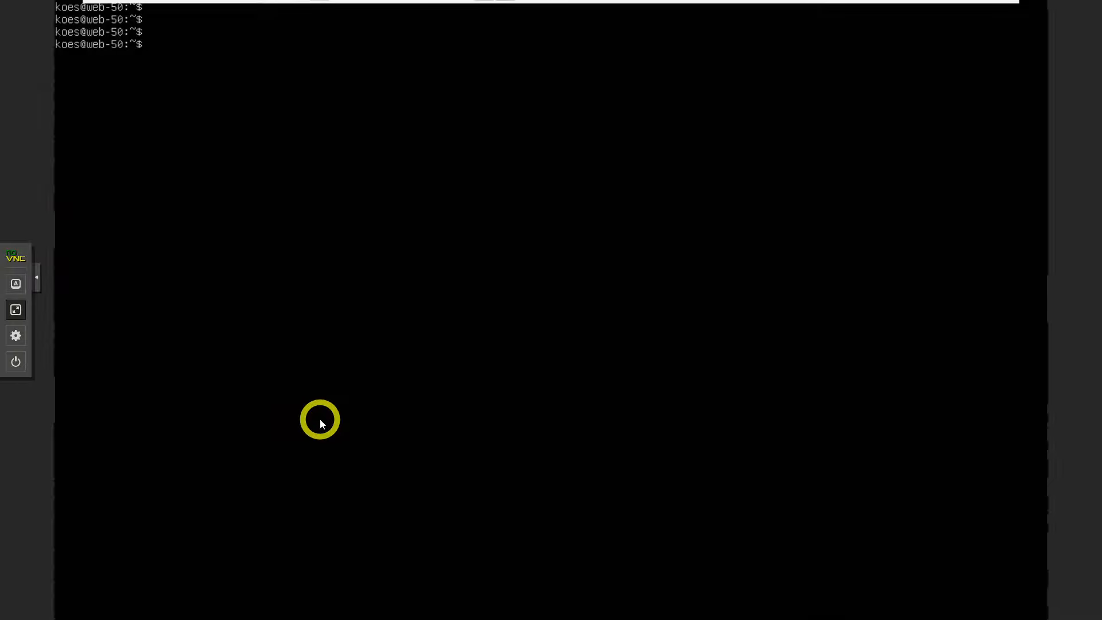
Step: Start entering the package update command sudo apt update && sudo apt in the terminal
text(sudo)
text(apt update &&)
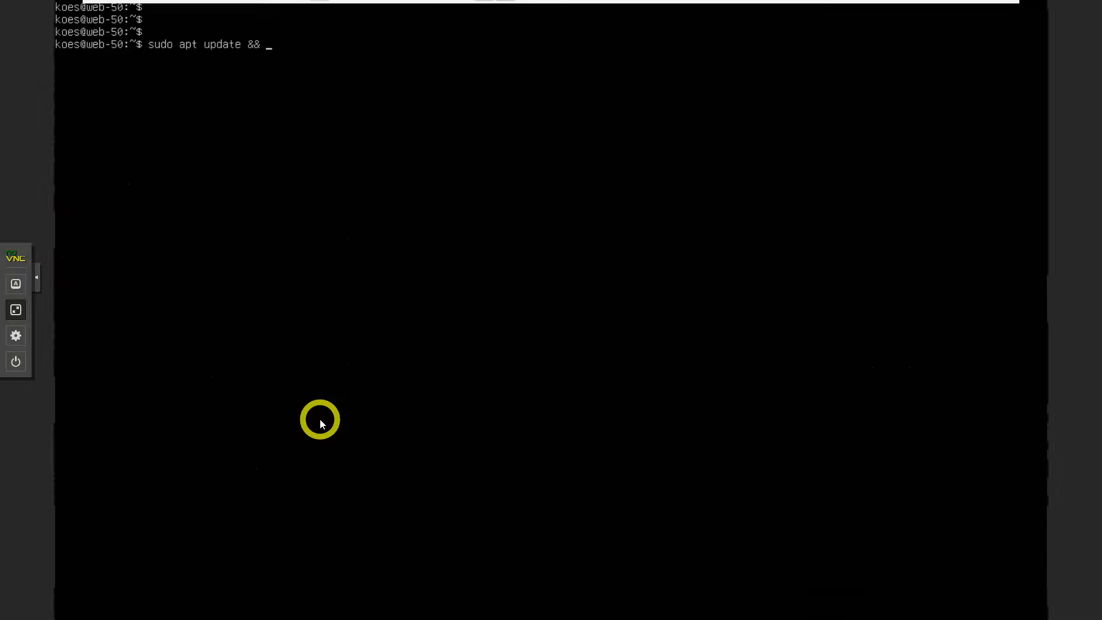
text( sudo apt)
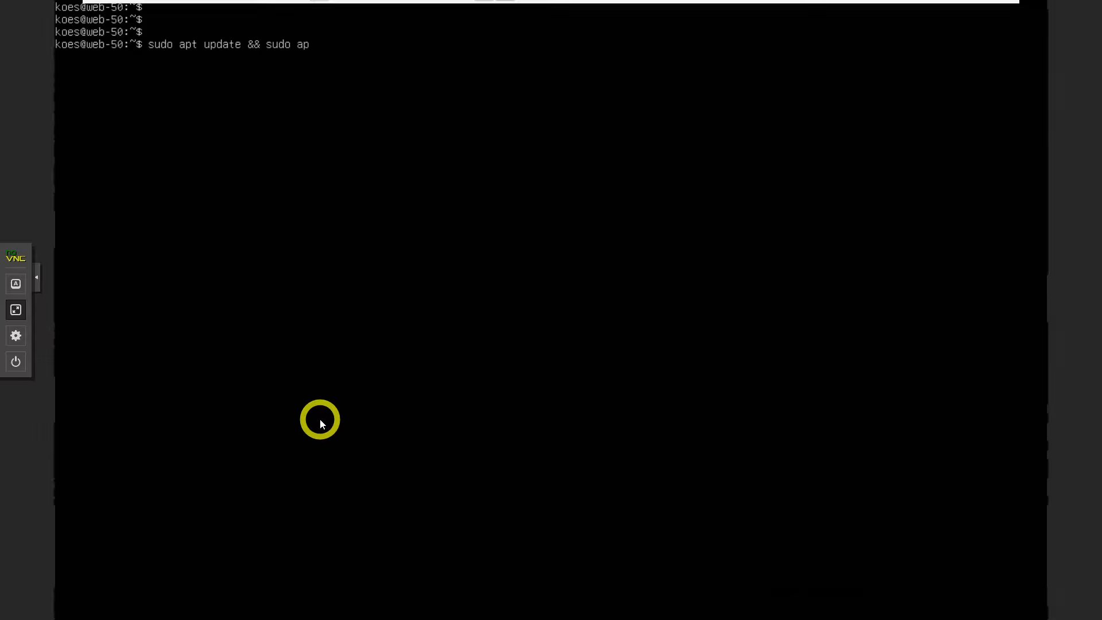
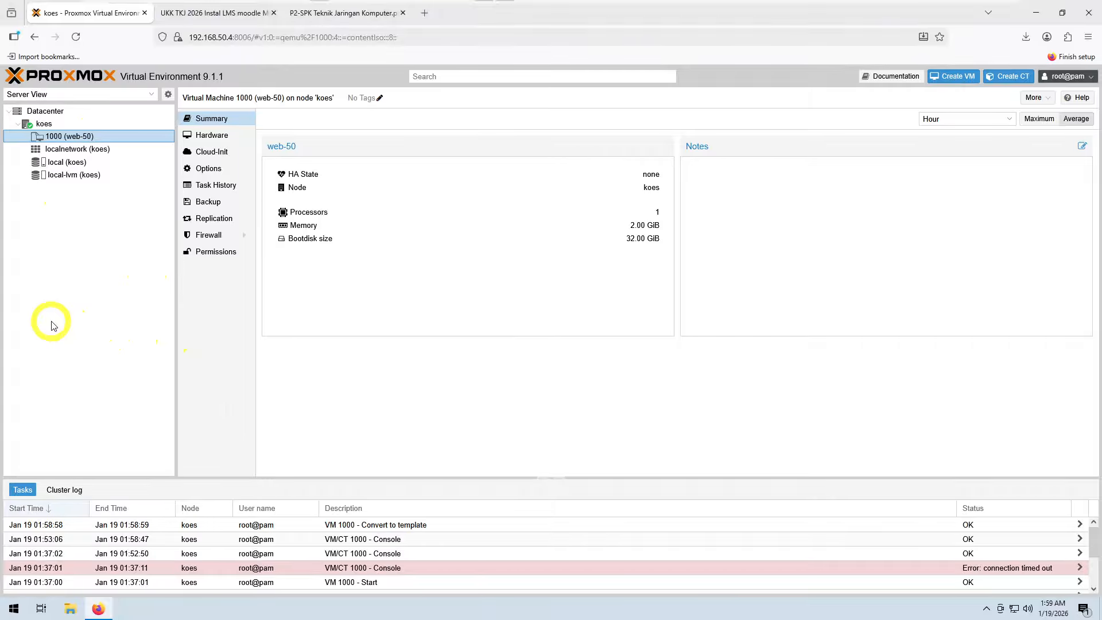
Step: Clone template 1000 as a full clone with VM ID 100 named web-50, then close the clone task viewer
right_click(109, 142)
click(135, 161)
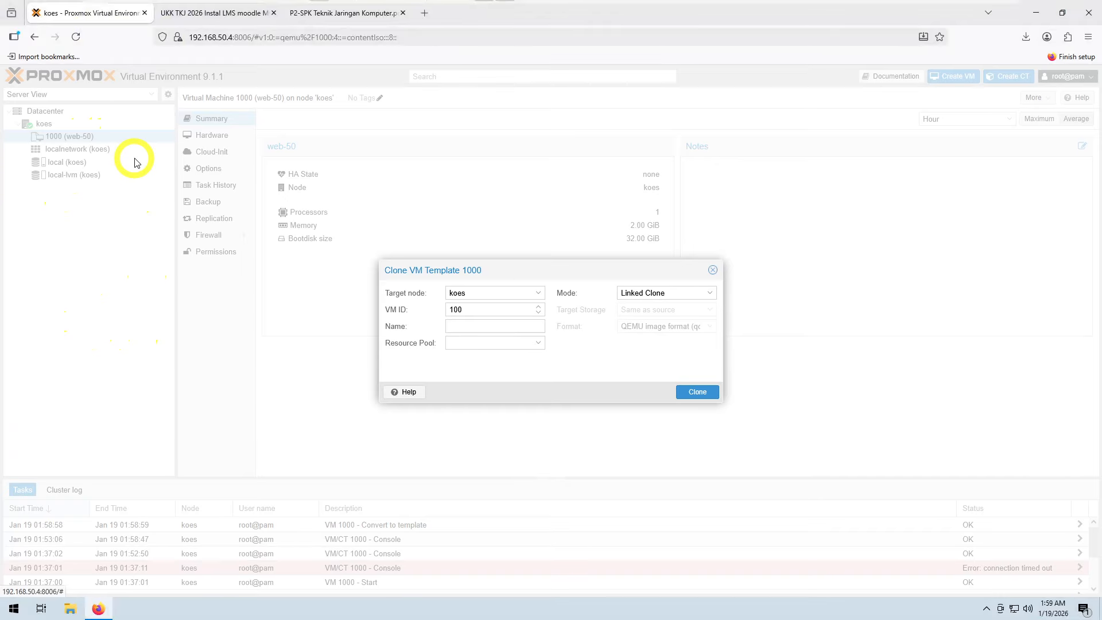
click(457, 327)
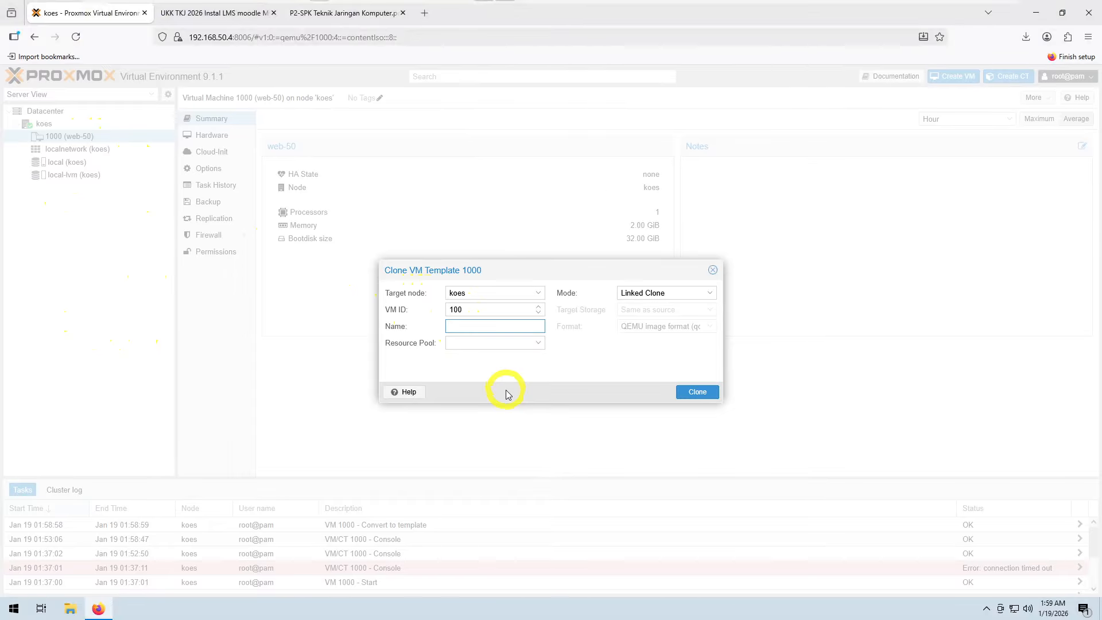
text(web-50)
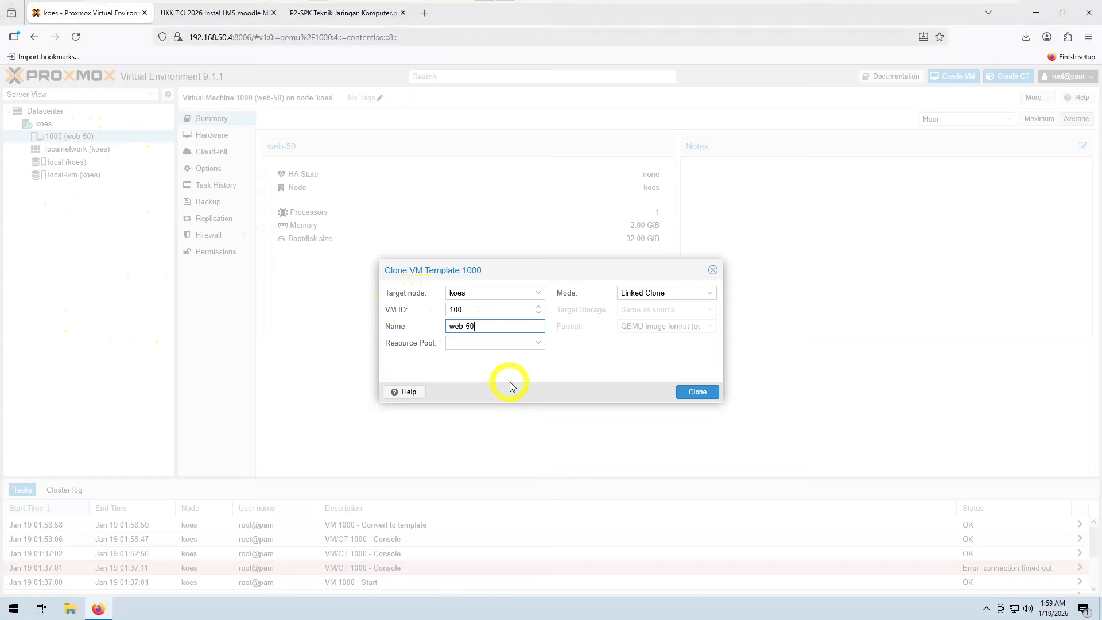
click(709, 293)
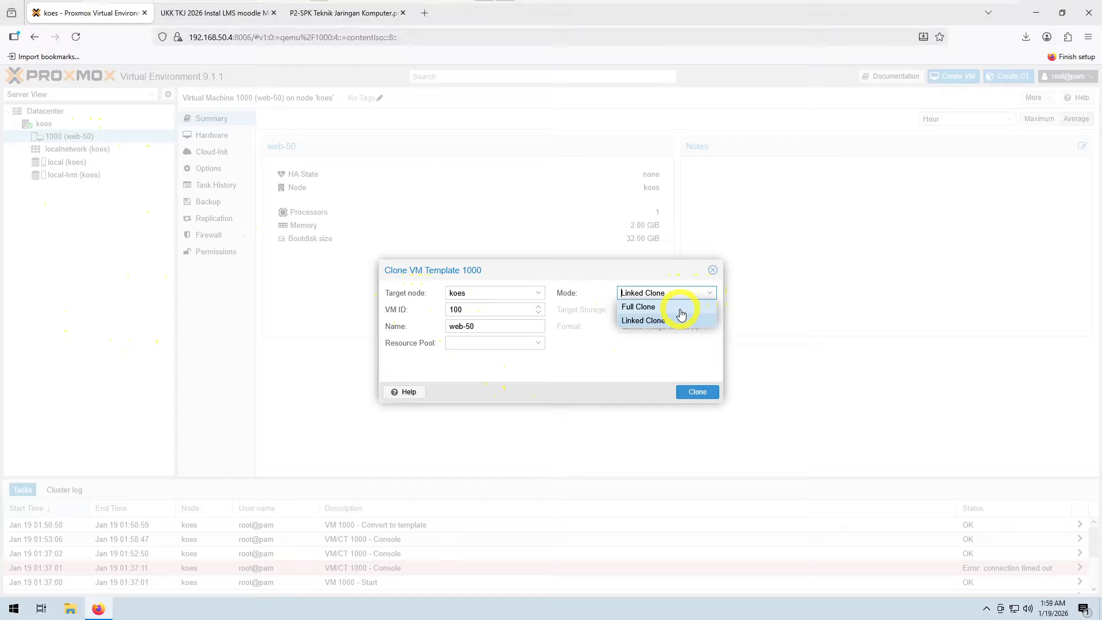
click(677, 307)
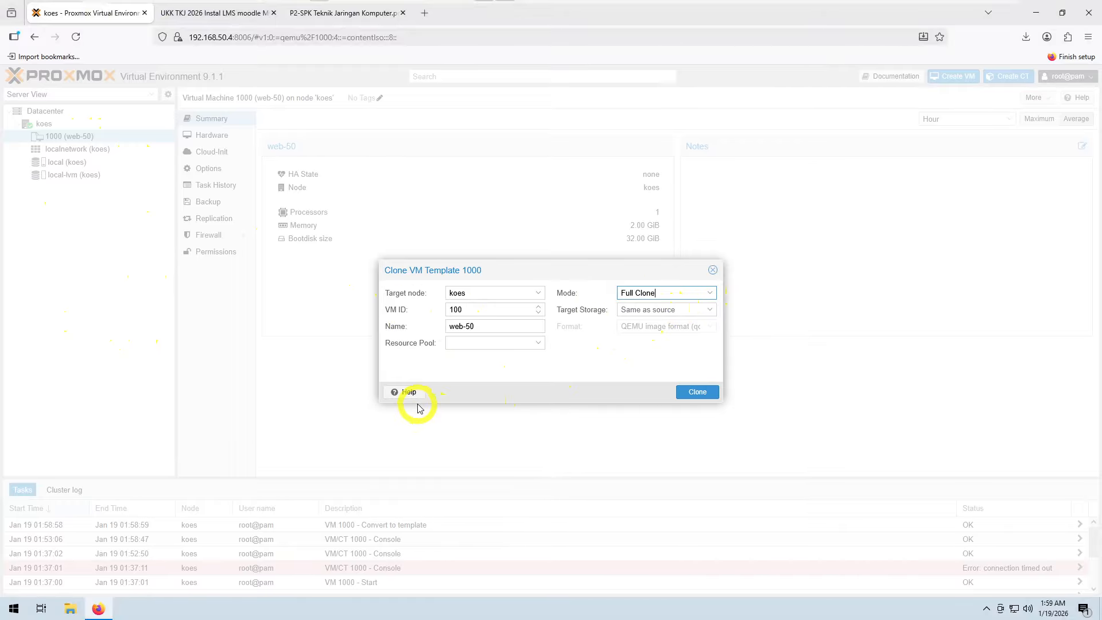
click(698, 392)
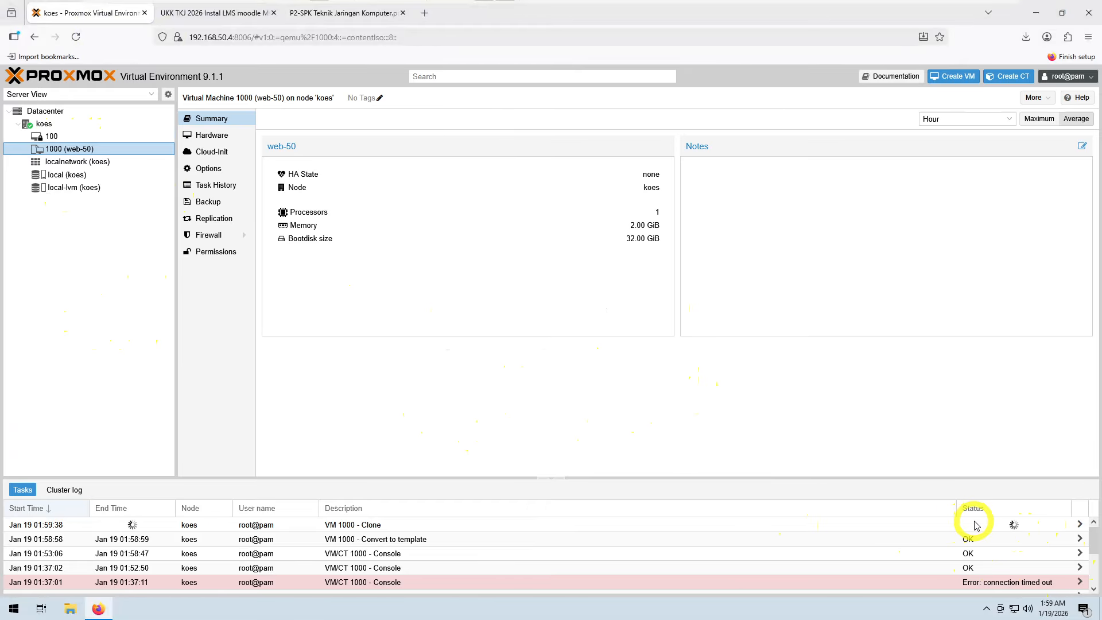
double_click(388, 525)
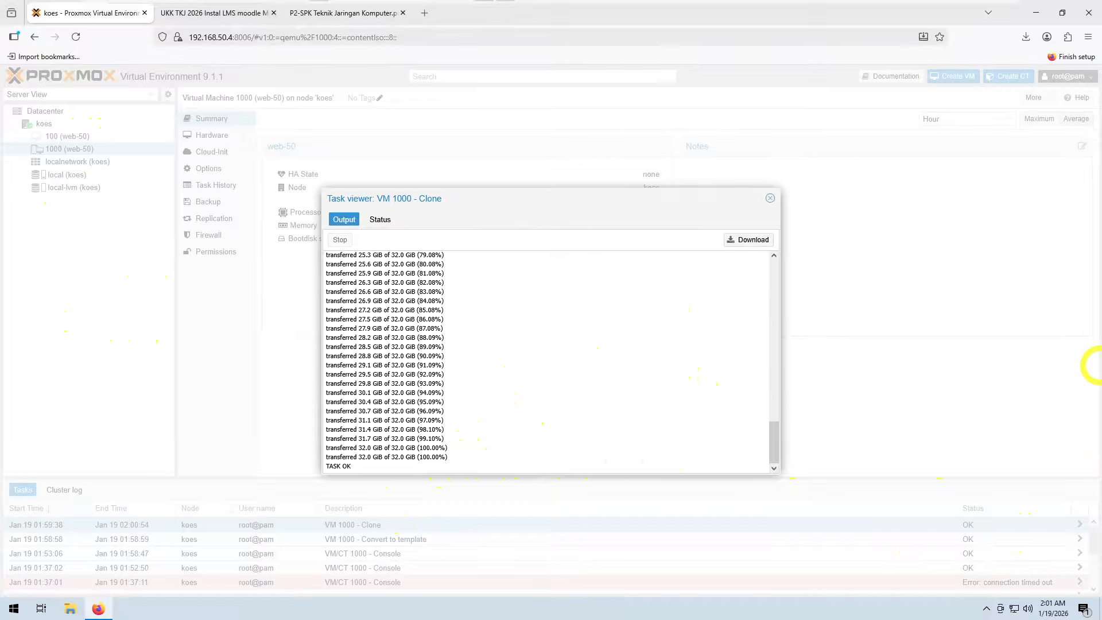
click(769, 198)
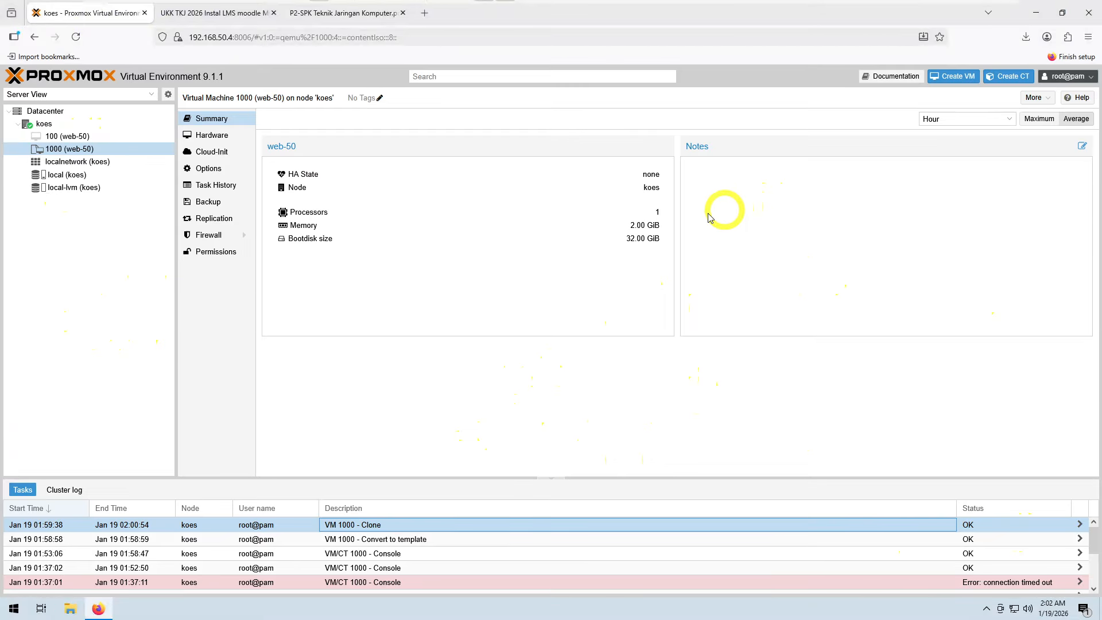
Step: Clone template 1000 as a full clone with VM ID 101 named db-50 and close the task viewer
right_click(120, 154)
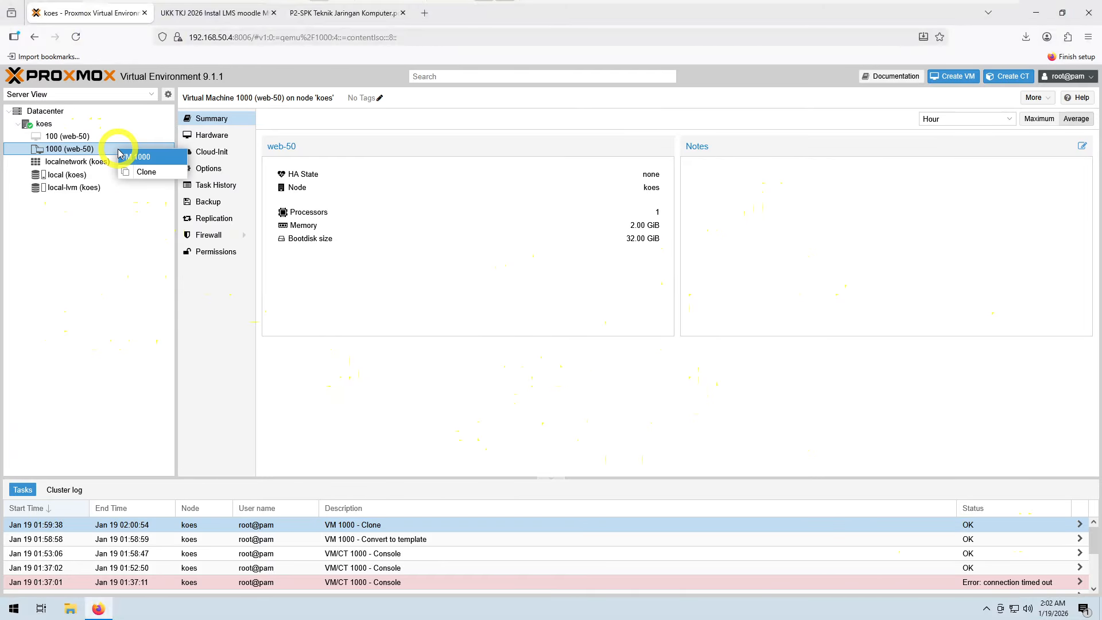
click(133, 173)
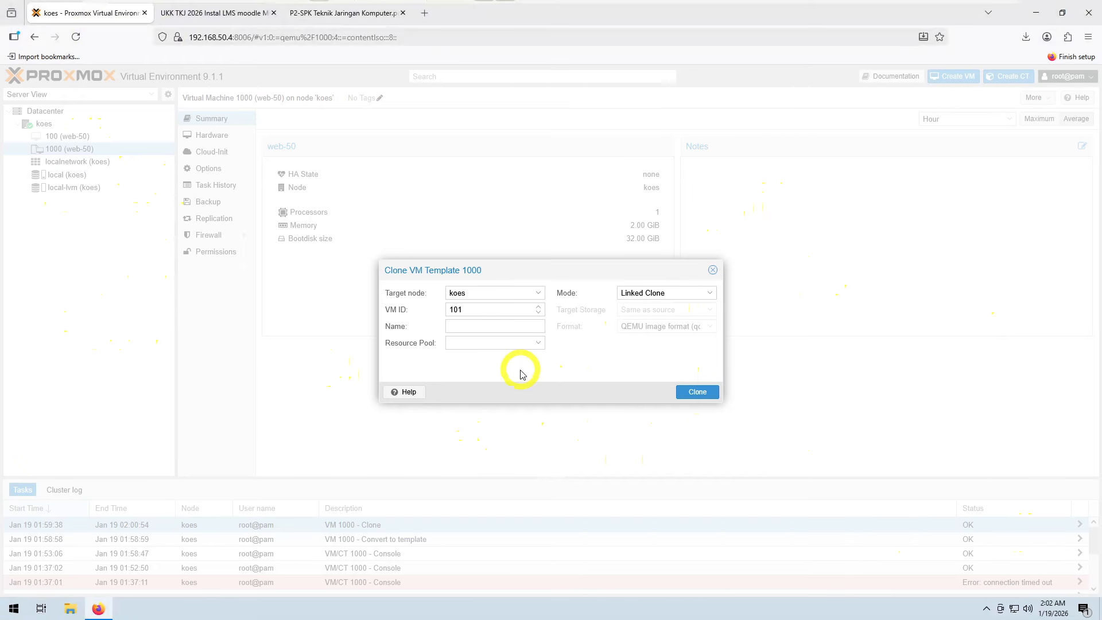
click(453, 327)
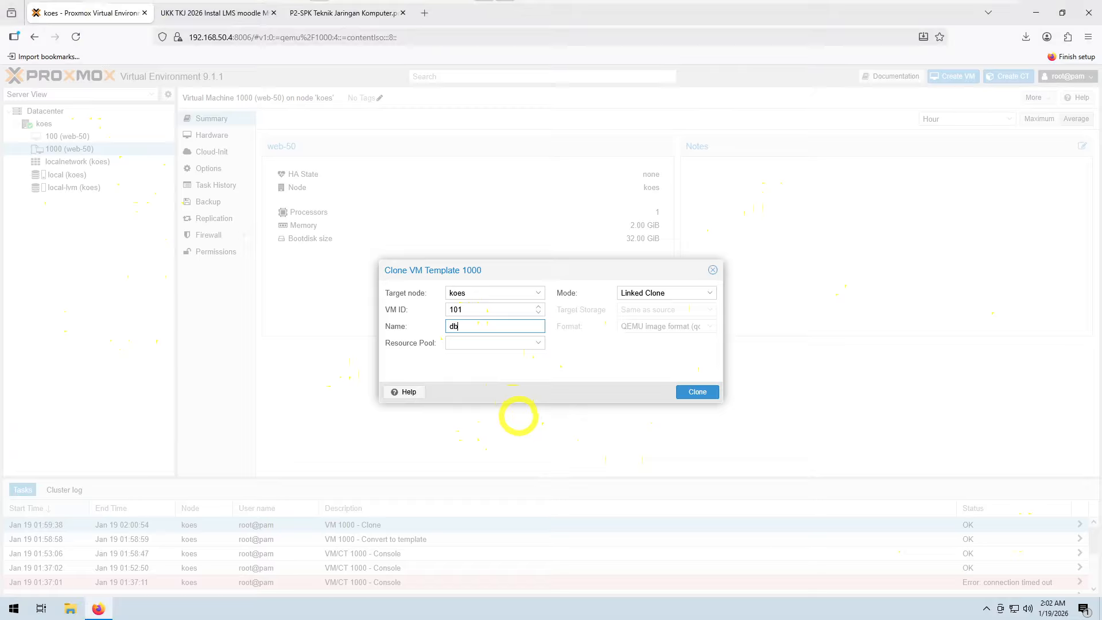
text(db-50)
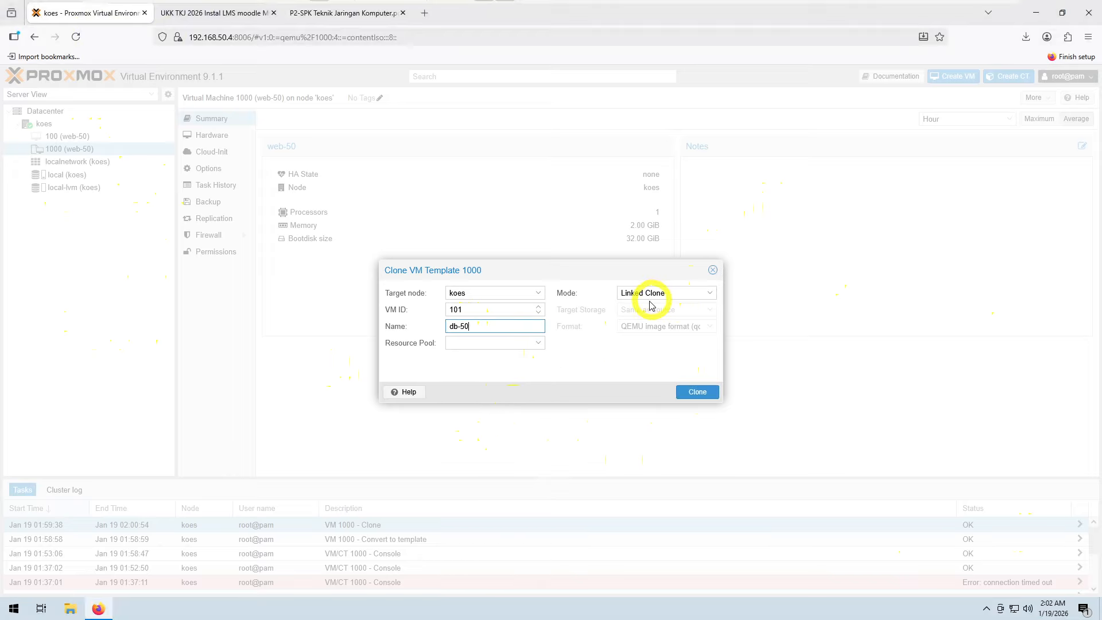
click(710, 295)
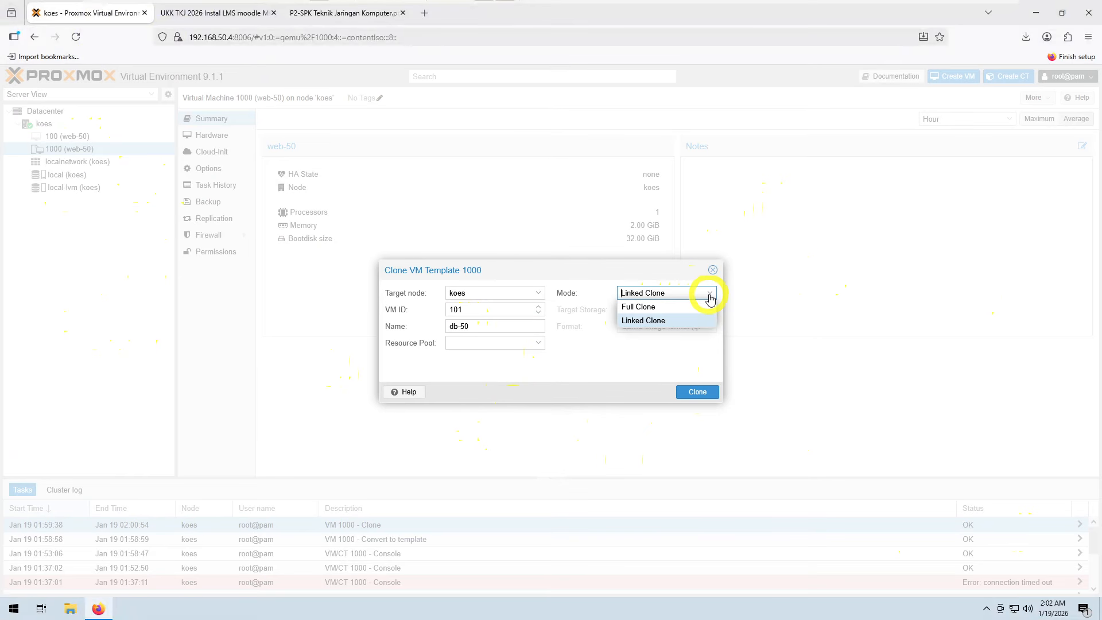
click(687, 307)
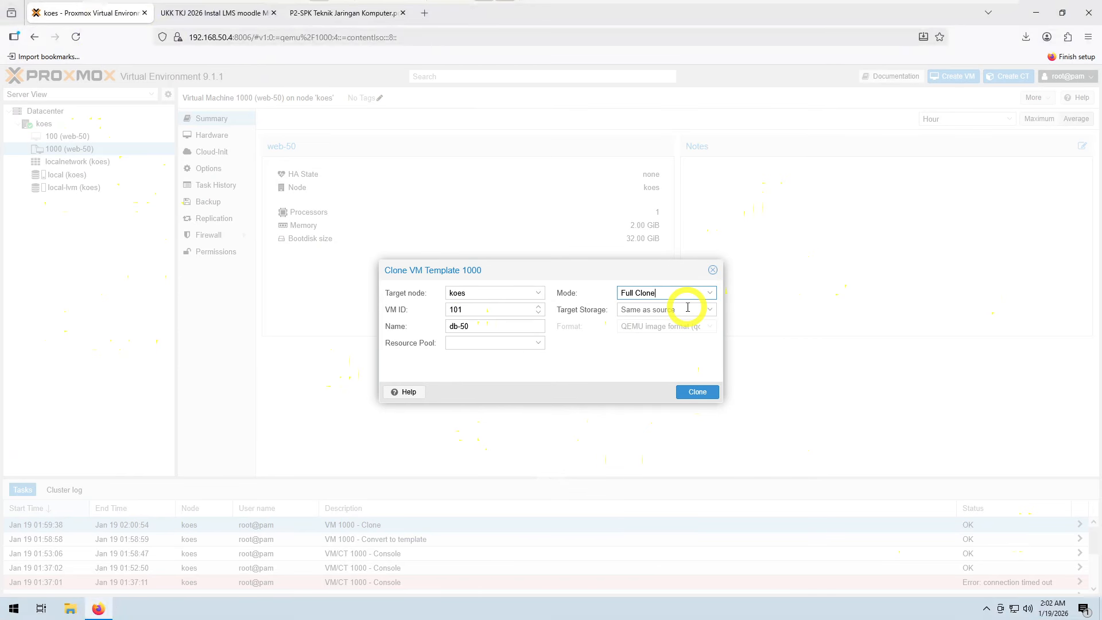
click(697, 392)
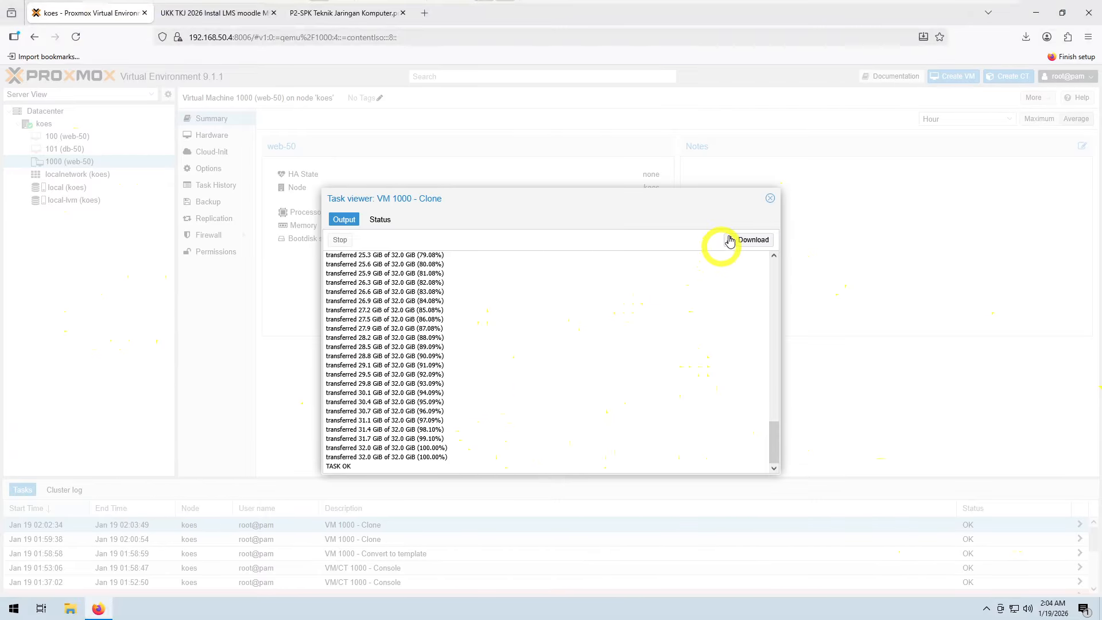
click(770, 199)
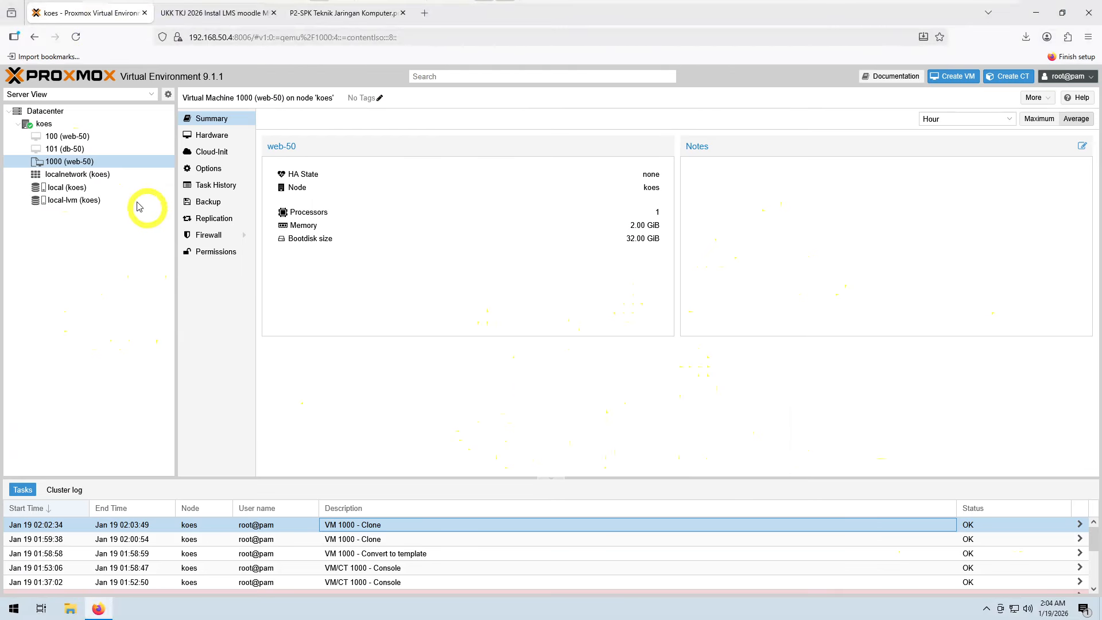
Step: Open the console of VM 101 db-50 and start the VM
click(79, 140)
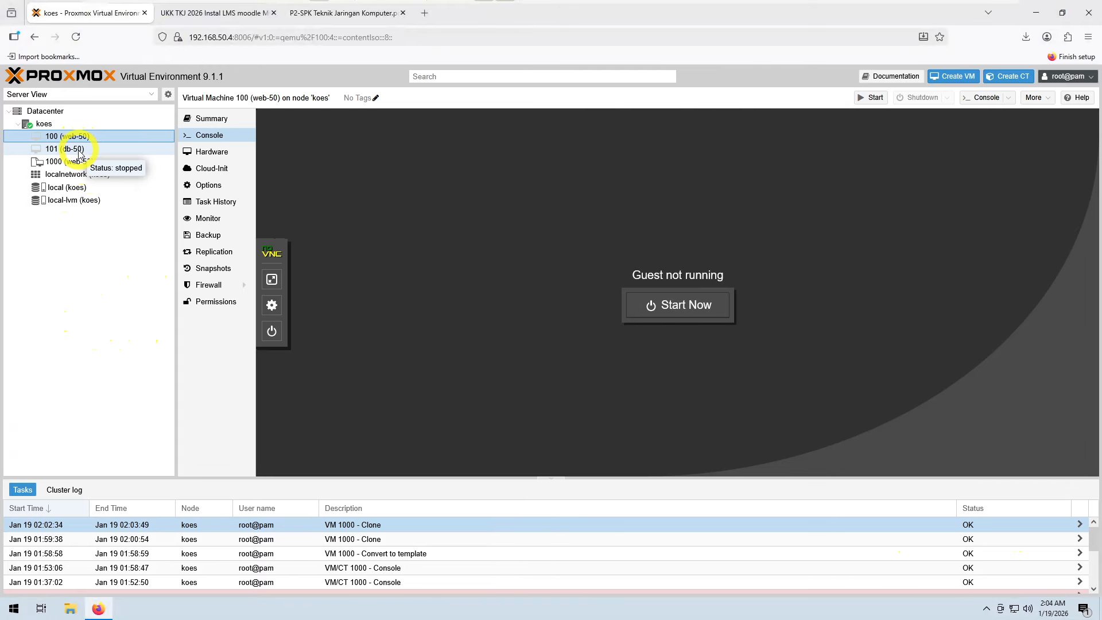
click(80, 150)
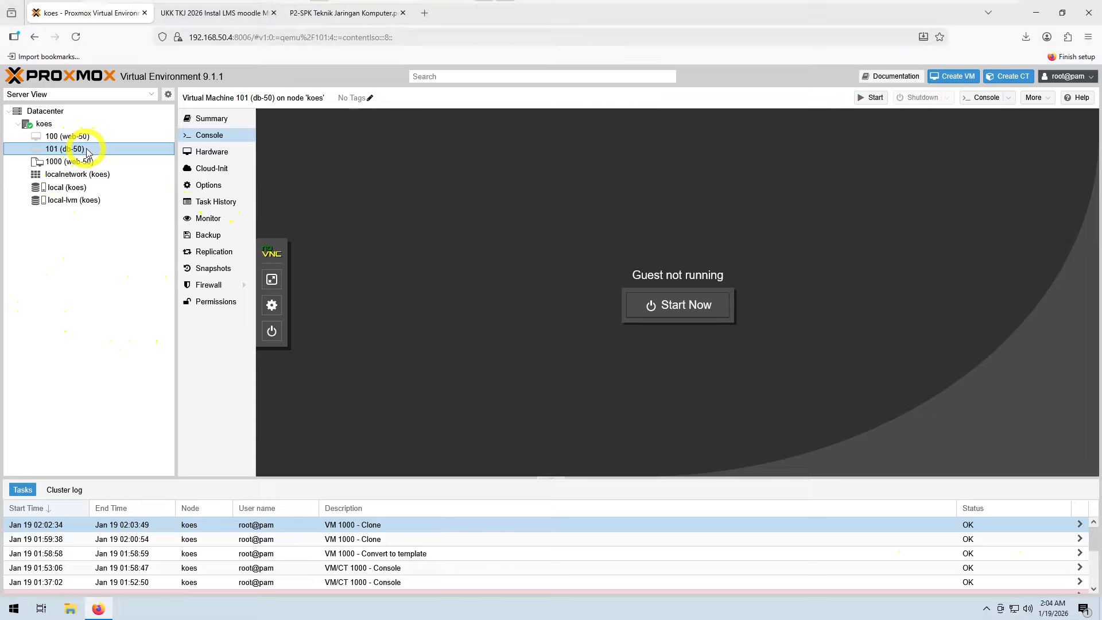
click(686, 306)
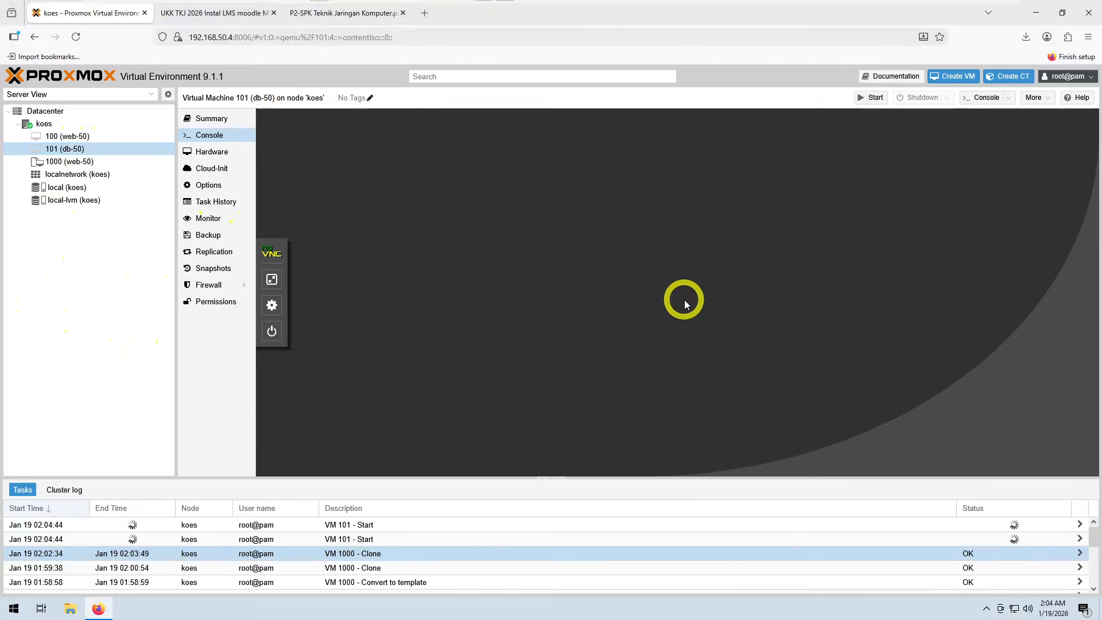
click(73, 149)
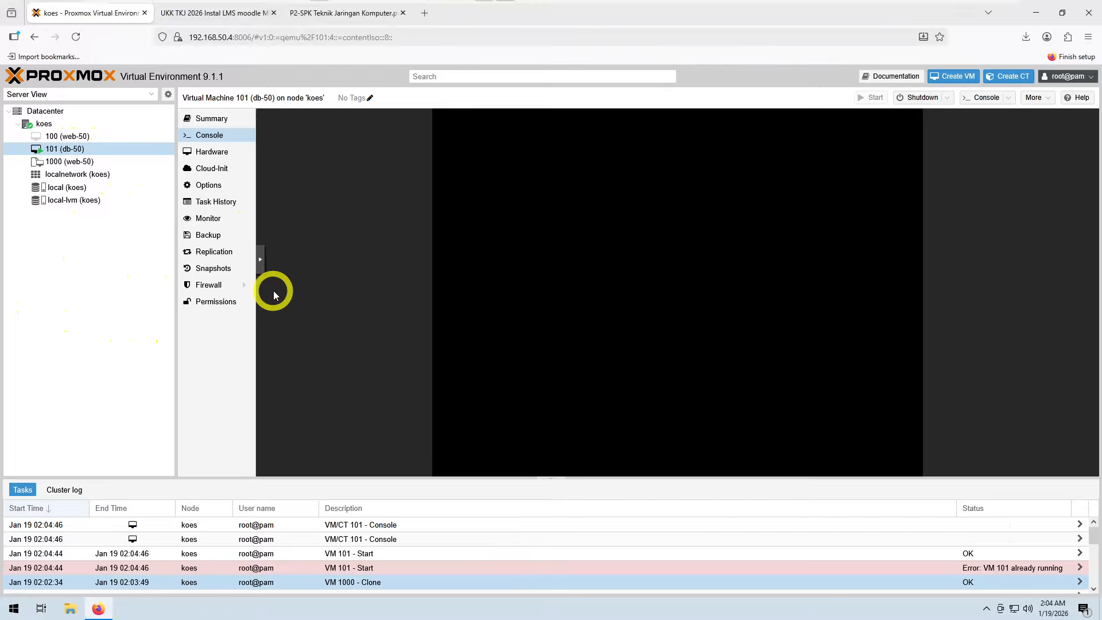
Step: Switch the db-50 console to full screen and enter the login user name
click(263, 263)
click(275, 291)
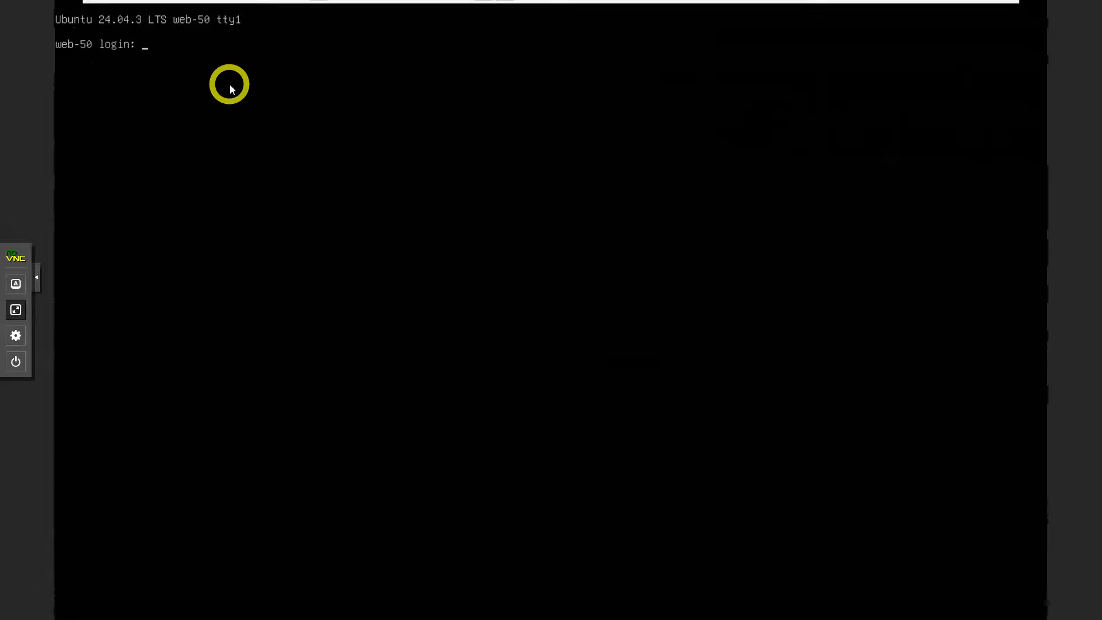
text(oes)
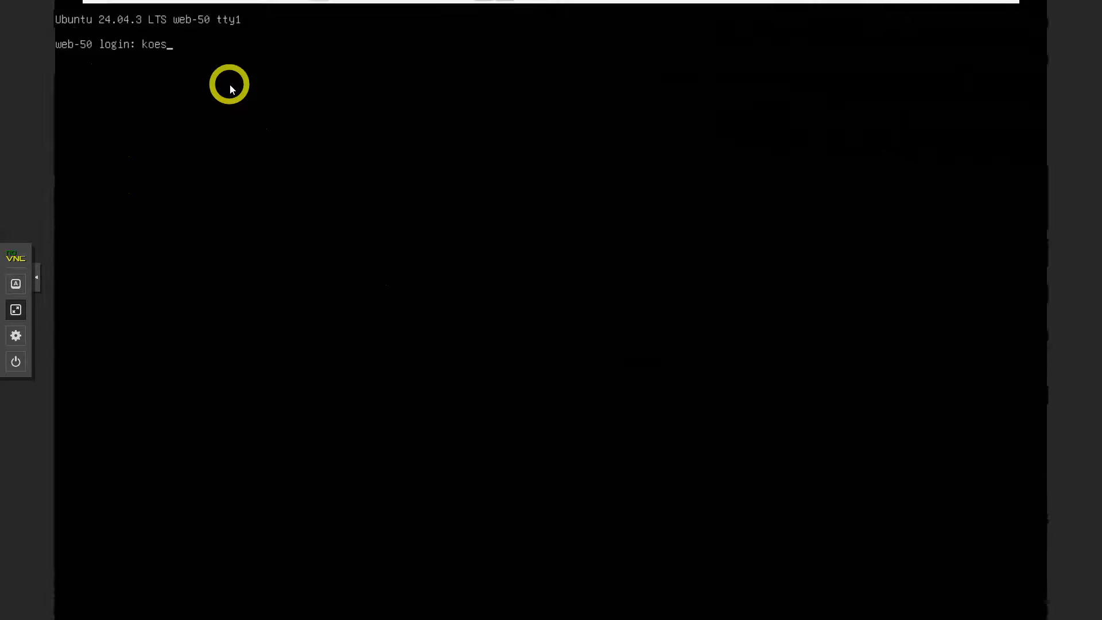
key(Return)
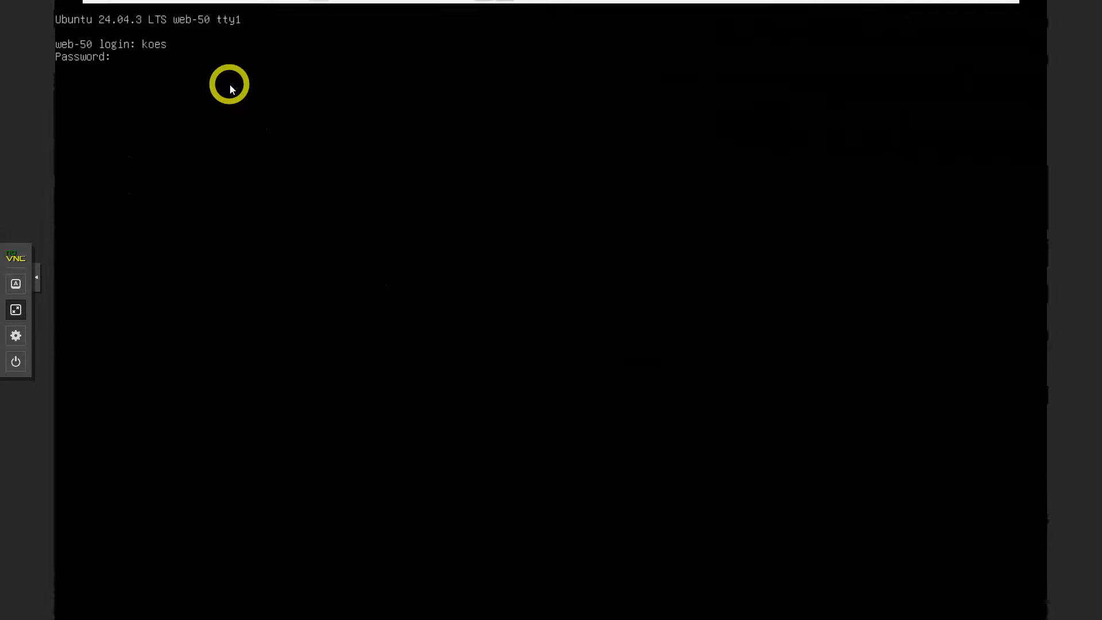
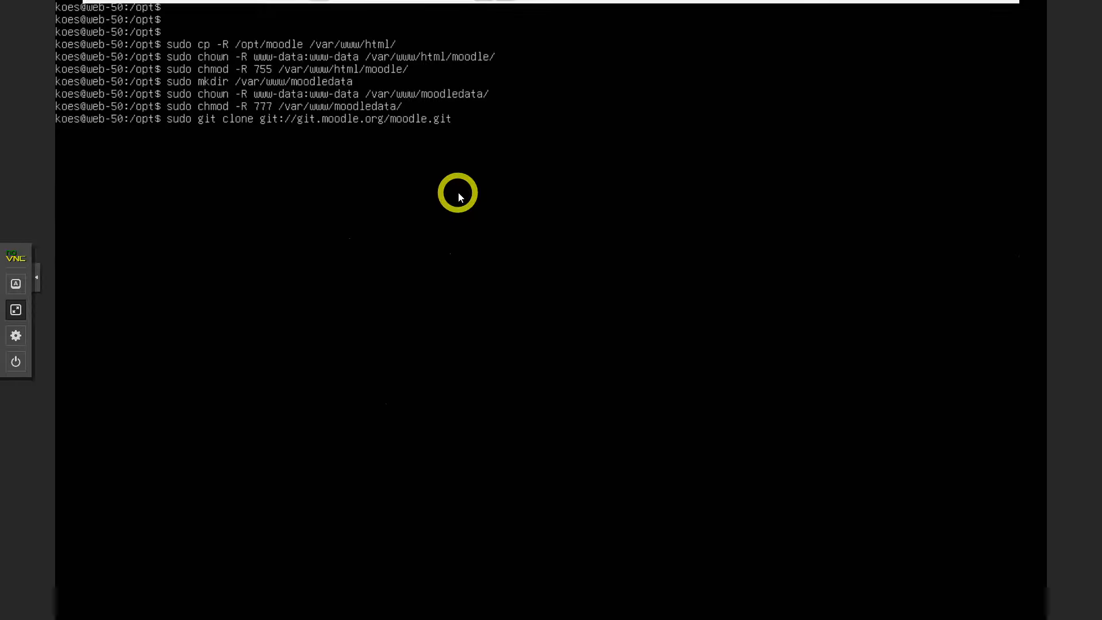
key(Down)
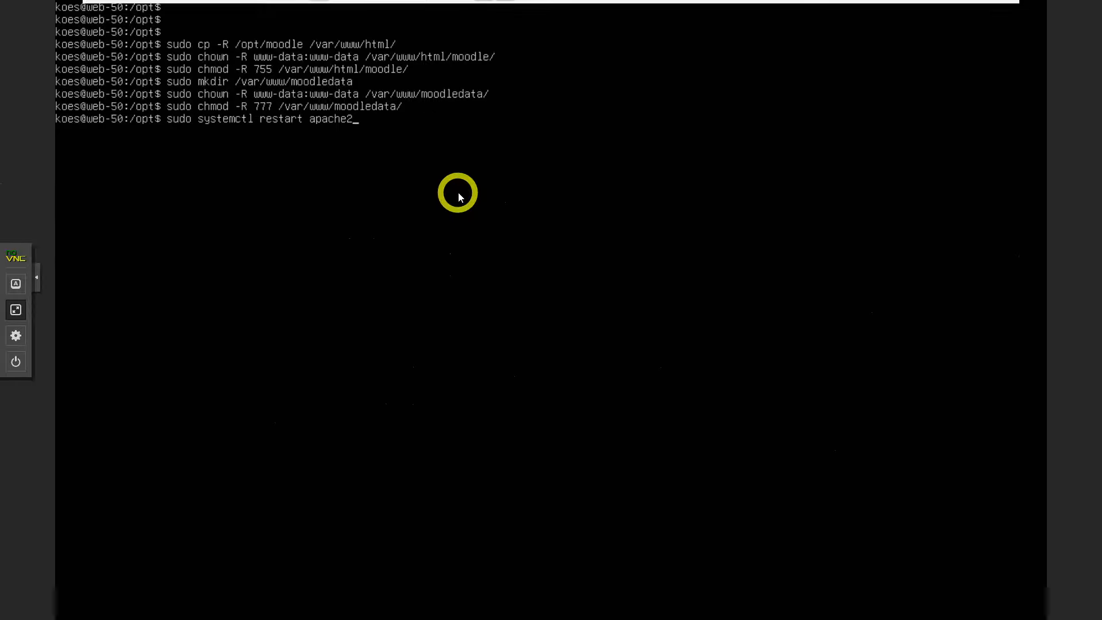
key(Return)
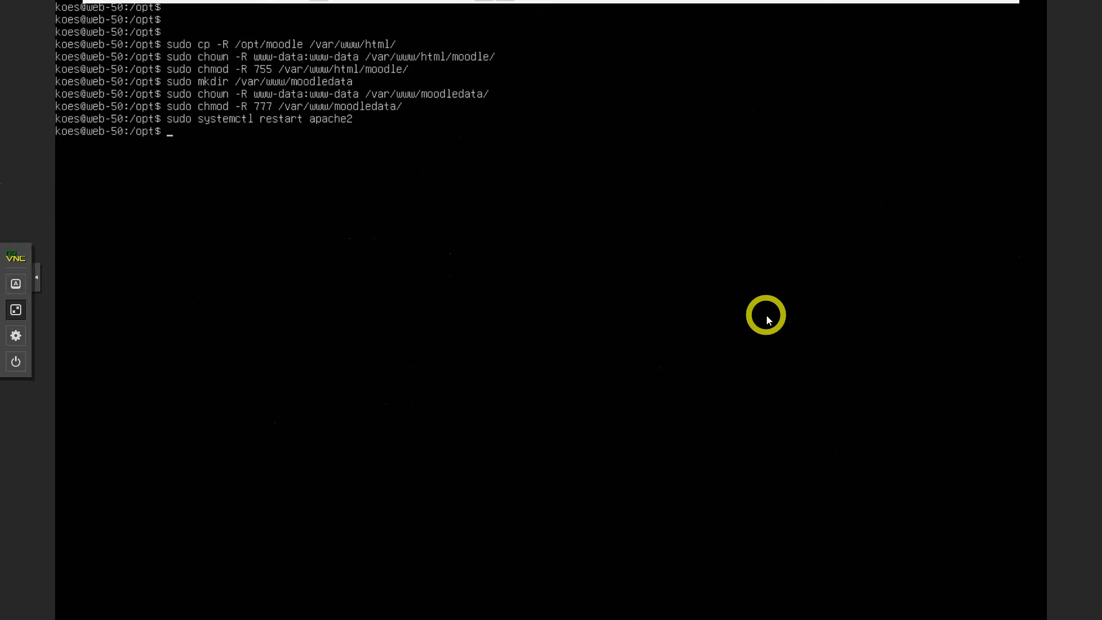
click(20, 310)
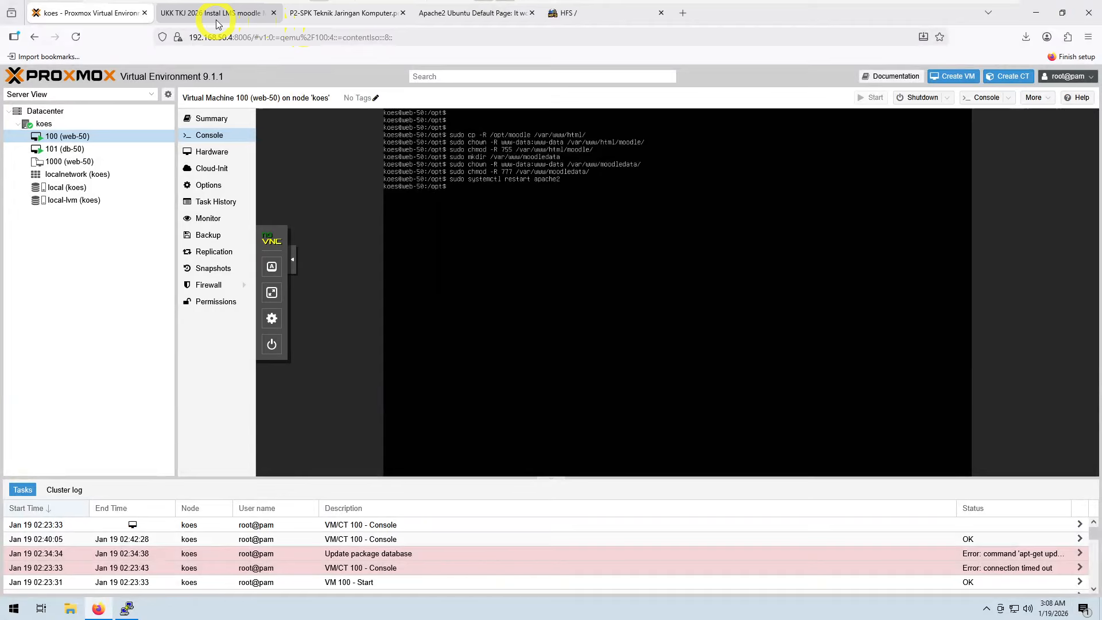
click(215, 21)
click(345, 15)
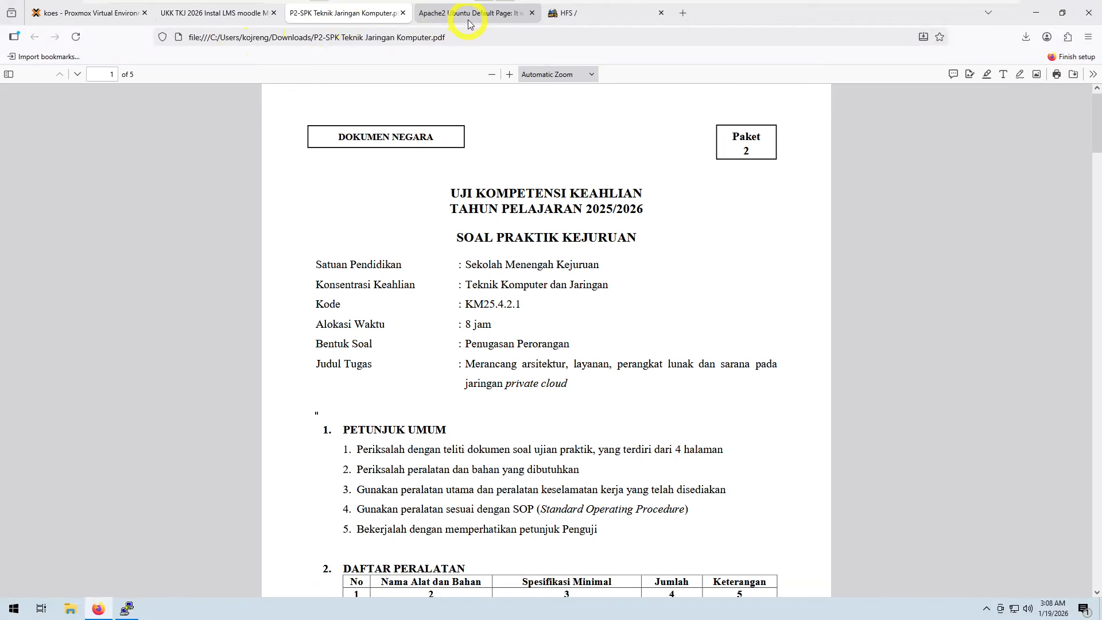
click(468, 21)
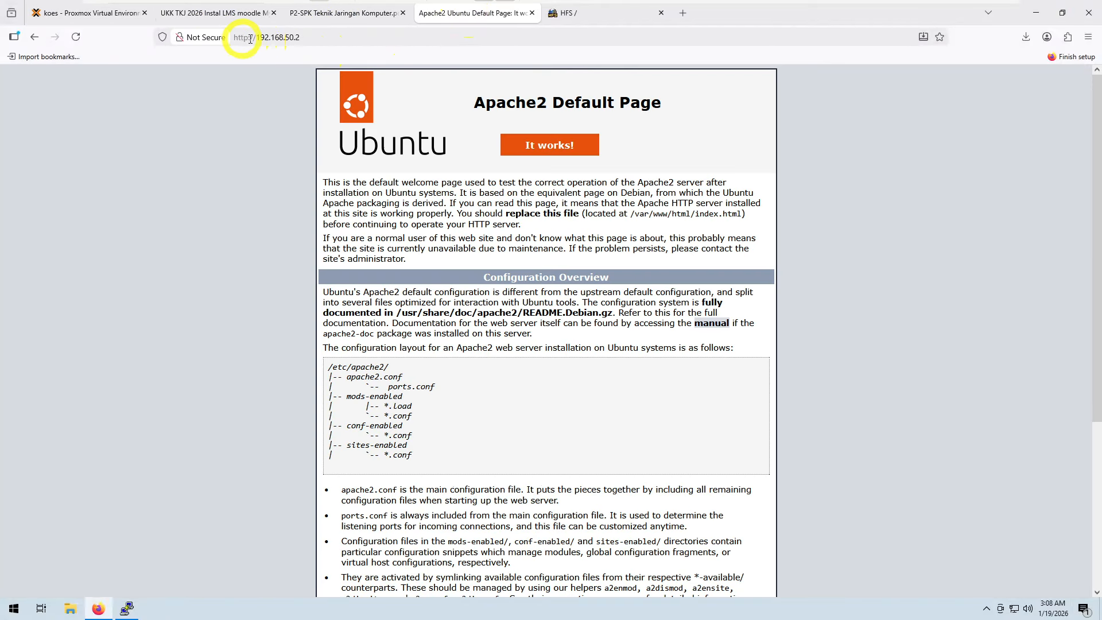
click(315, 38)
click(315, 38)
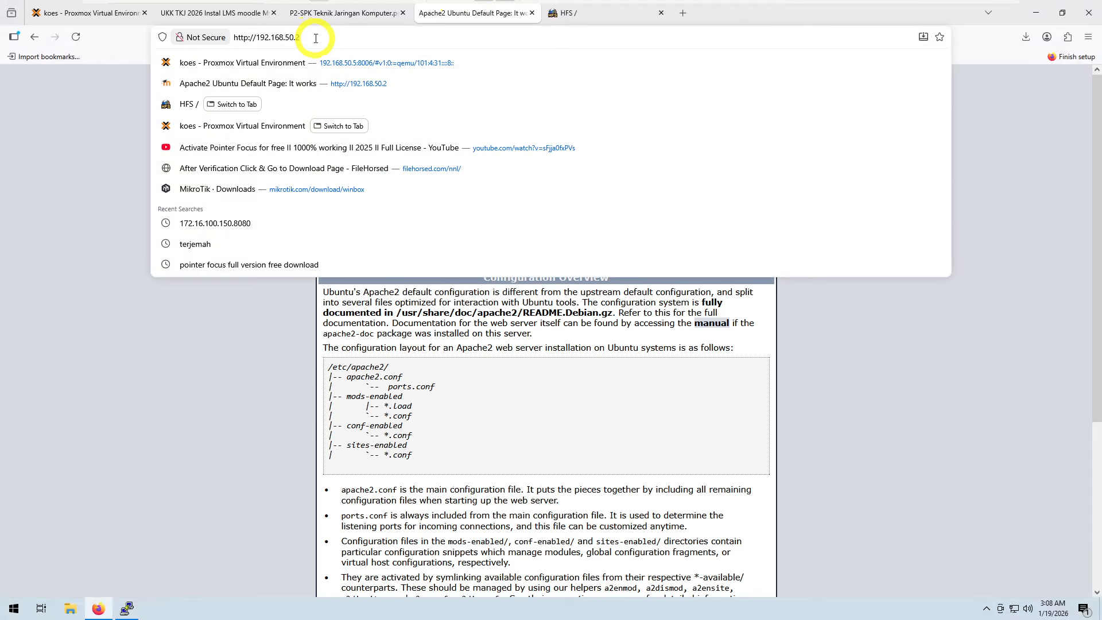
key(Return)
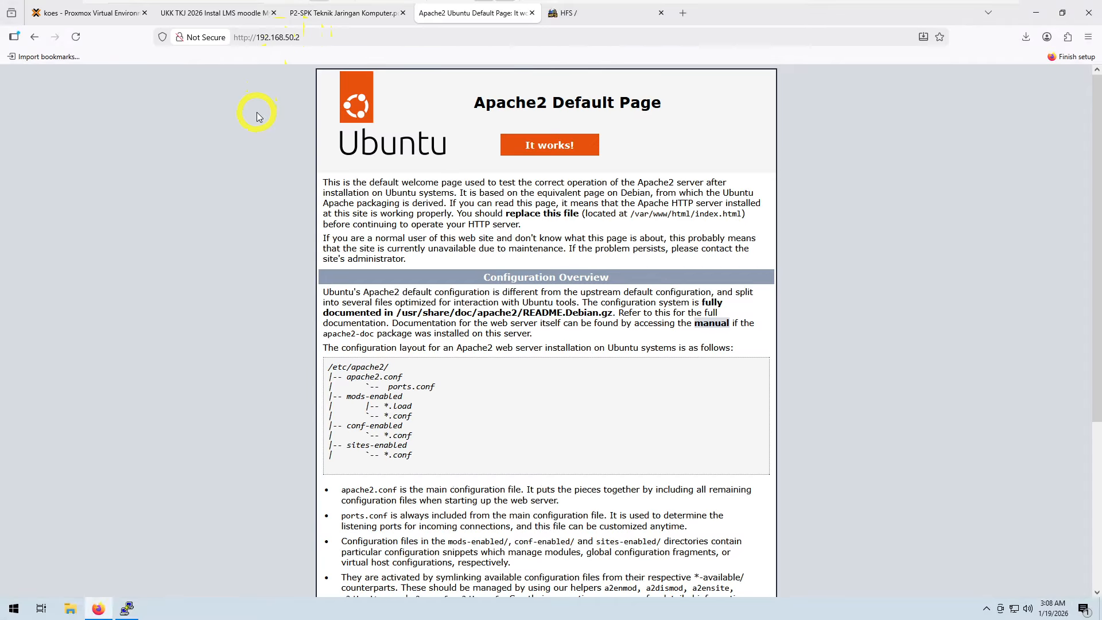
Step: Return to the web-50 VM console and switch it to full screen
click(316, 38)
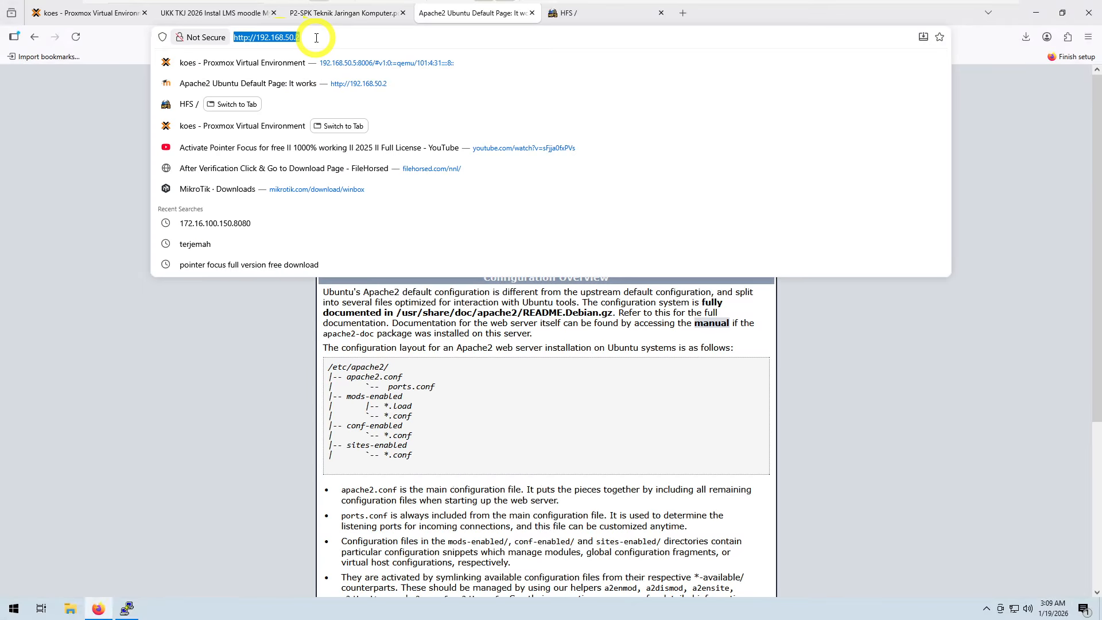
click(94, 14)
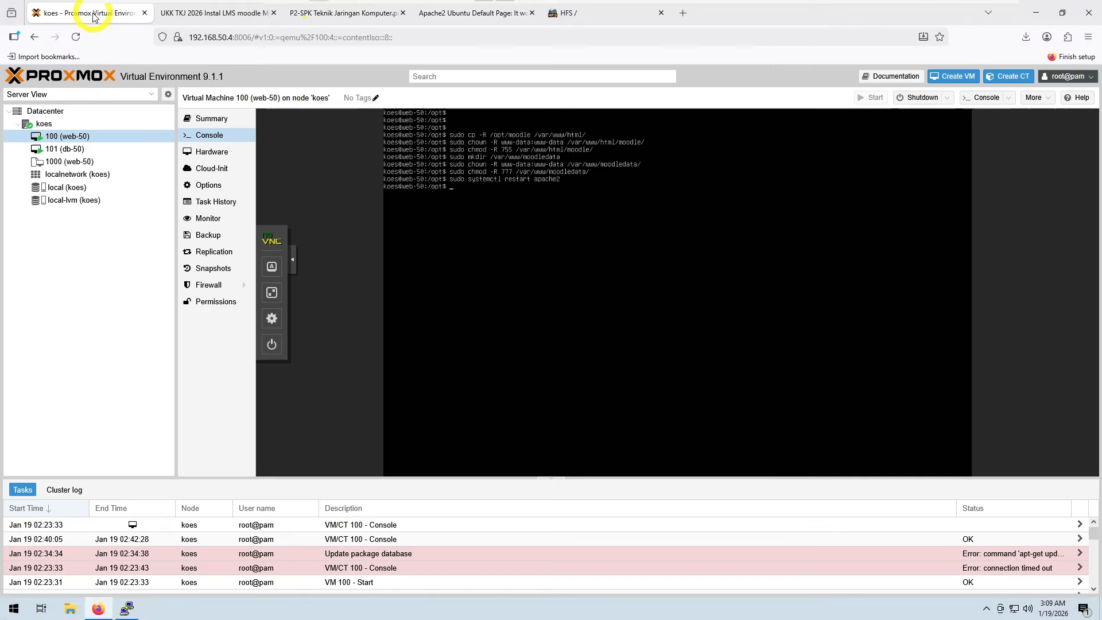
click(520, 242)
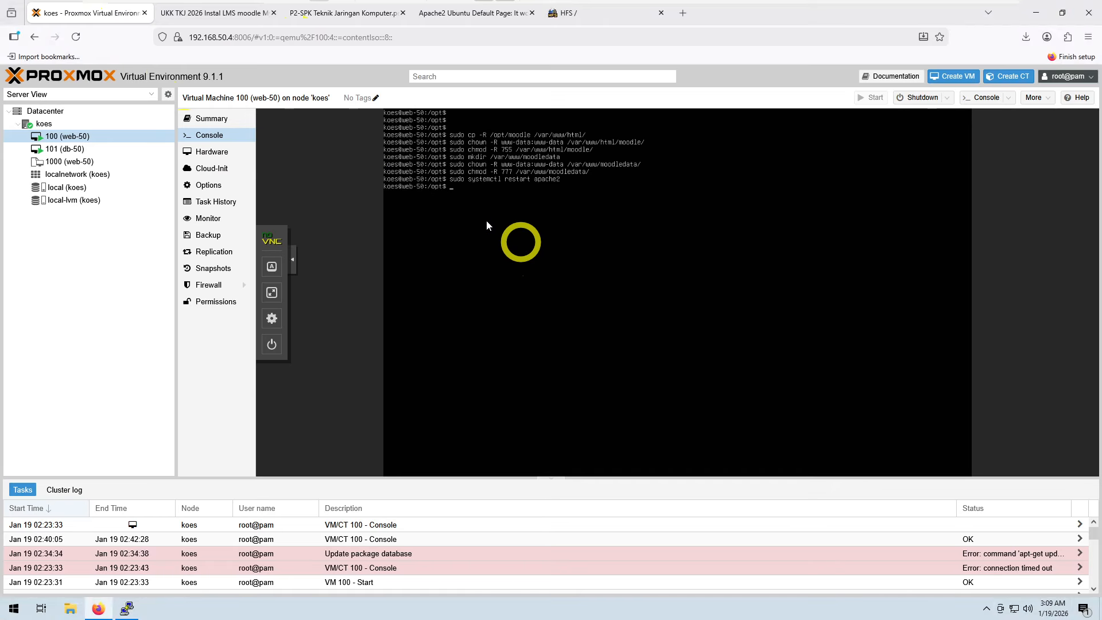
click(454, 209)
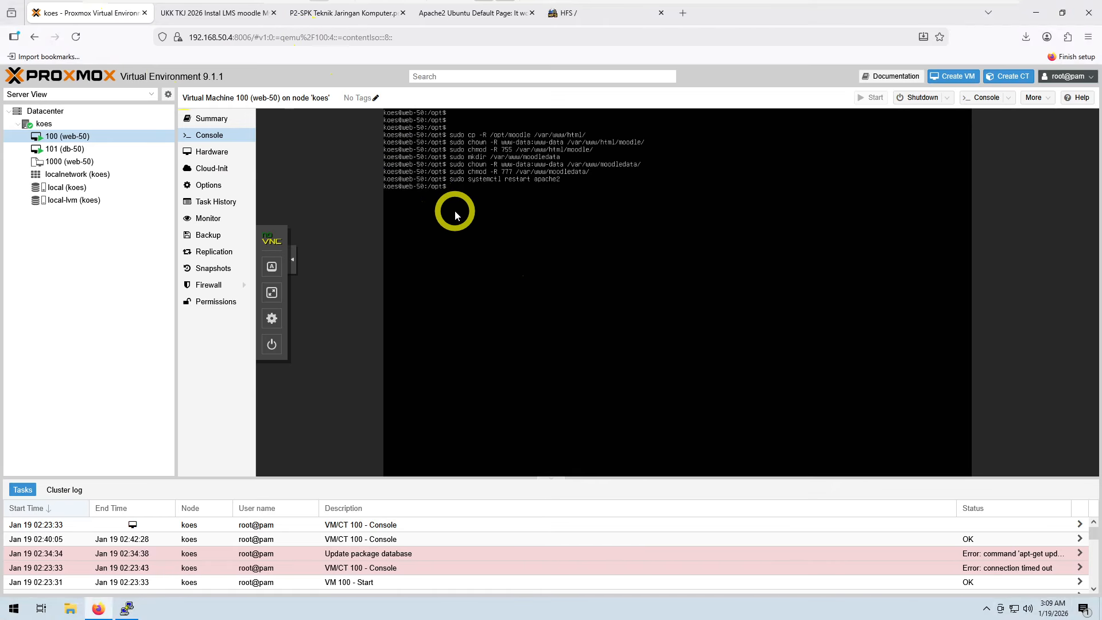
click(273, 293)
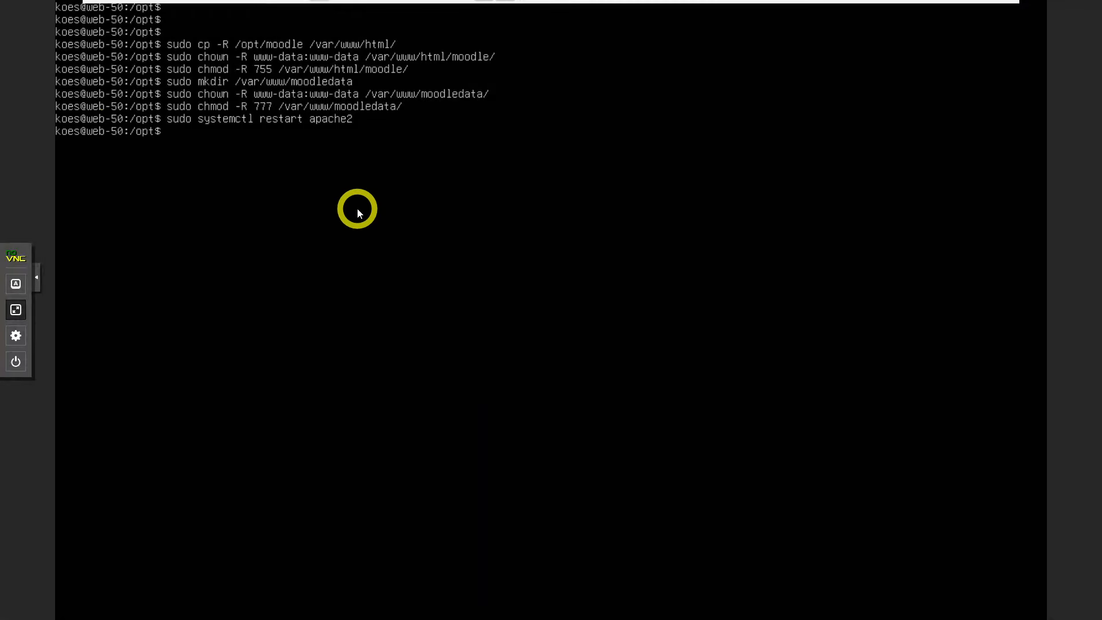
key(Escape)
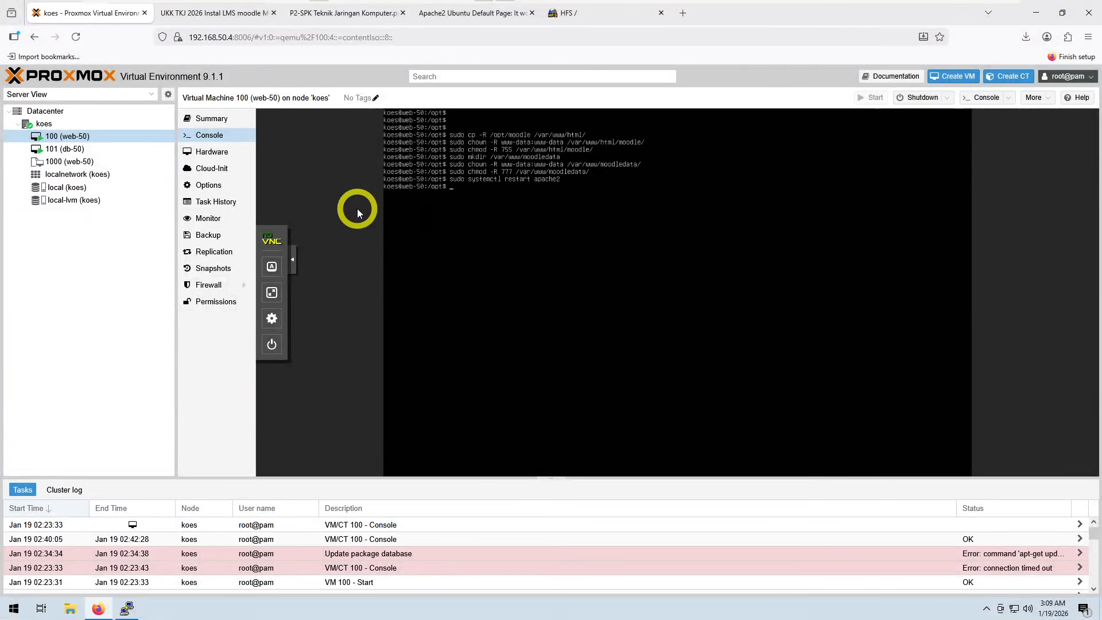
click(274, 295)
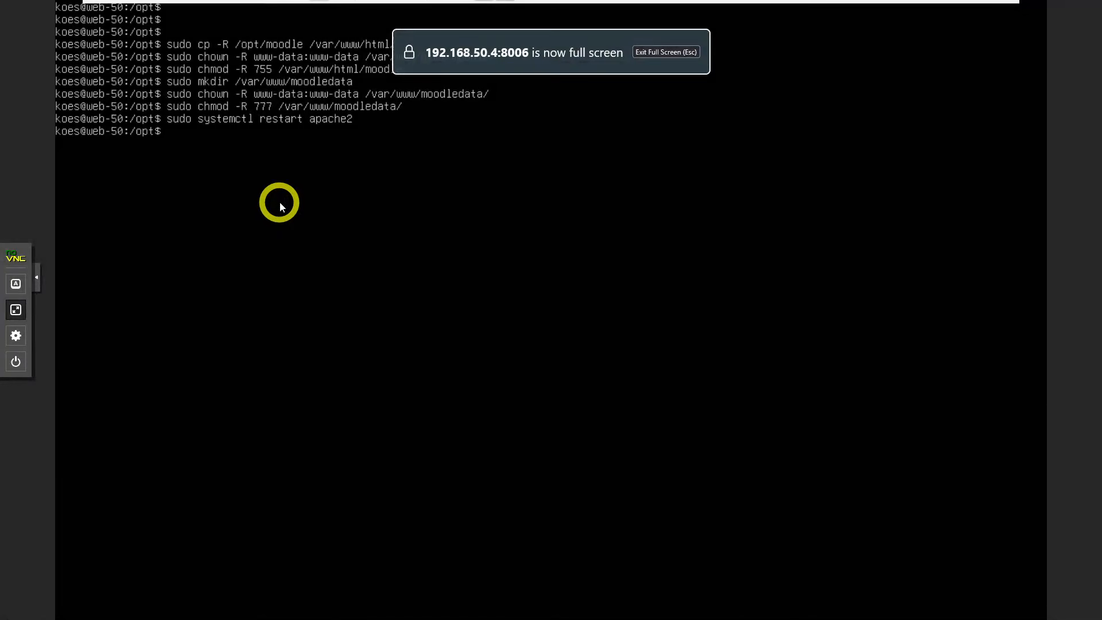
Step: Open /etc/apache2/sites-available/000-default.conf in nano with sudo
text(su)
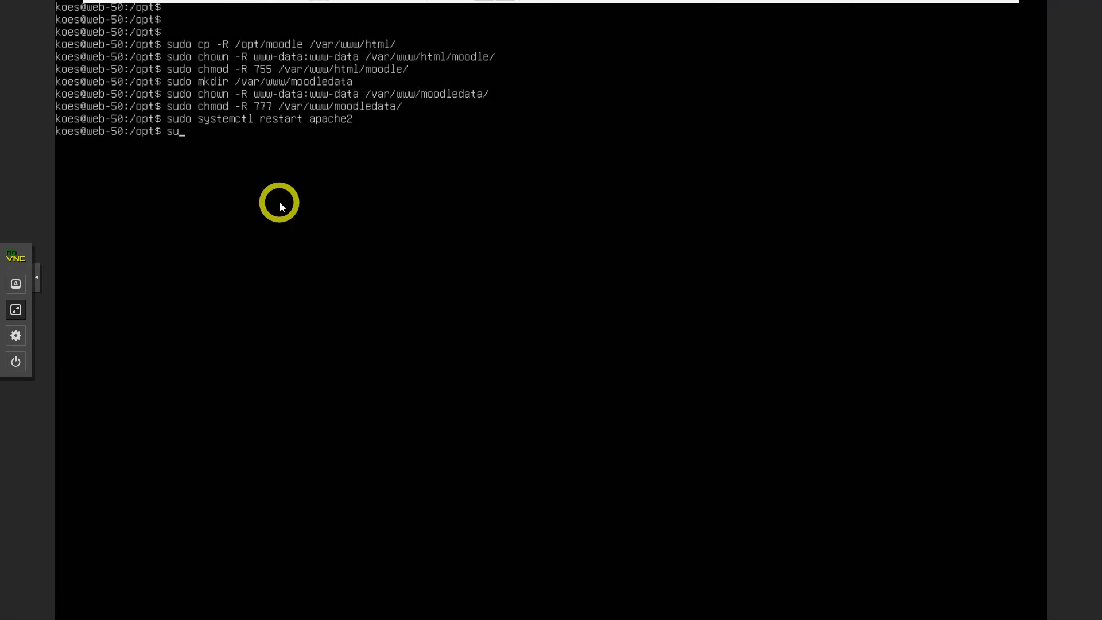
text(do nano /etc/apa)
key(Tab)
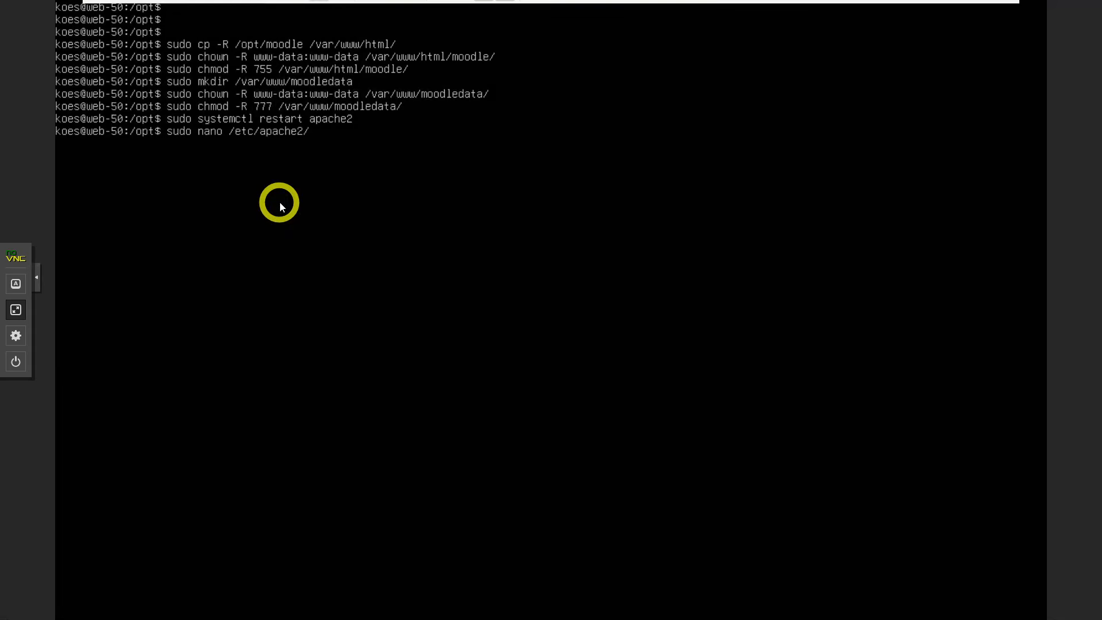
text(stes-a)
text(i)
key(Right)
key(End)
key(Tab)
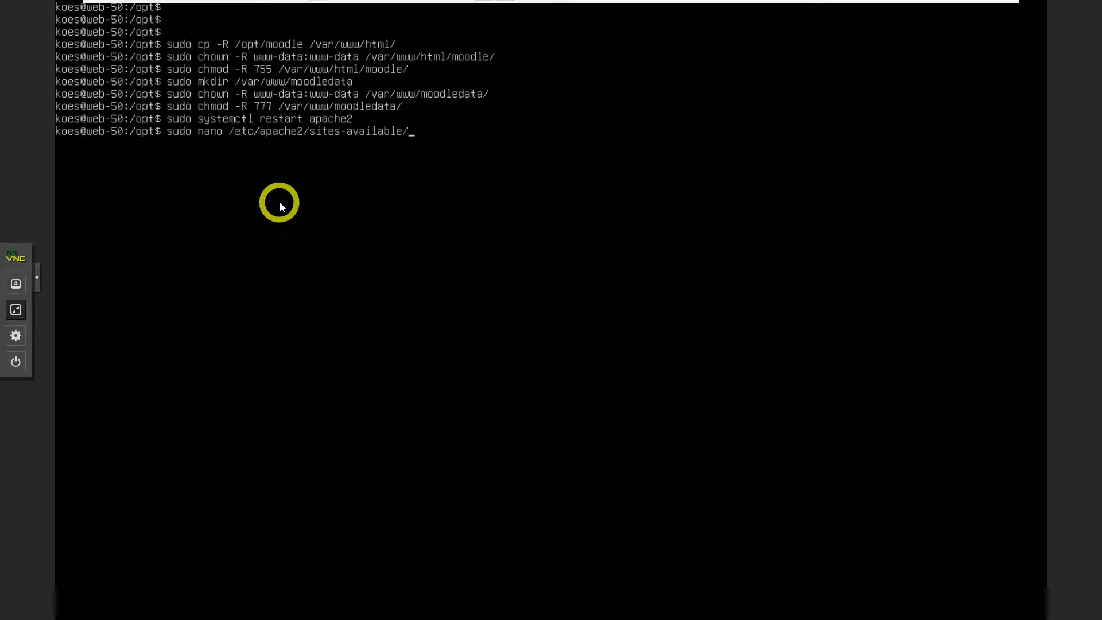
text(00)
key(Tab)
key(Return)
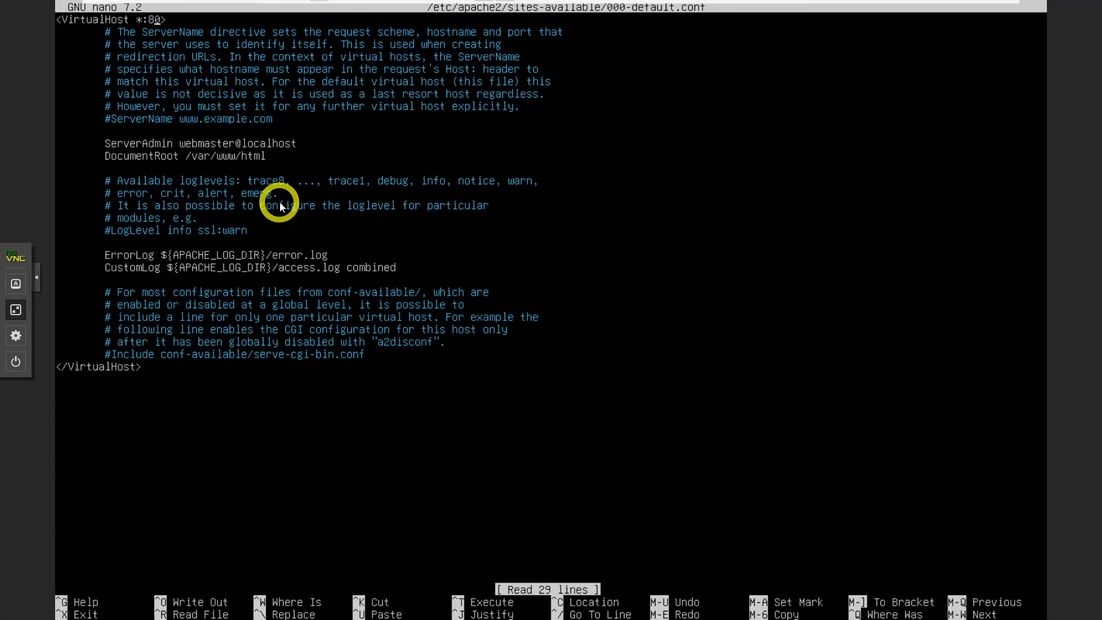
Step: Change the VirtualHost port to 81, then save the file and exit nano
key(BackSpace)
text(1)
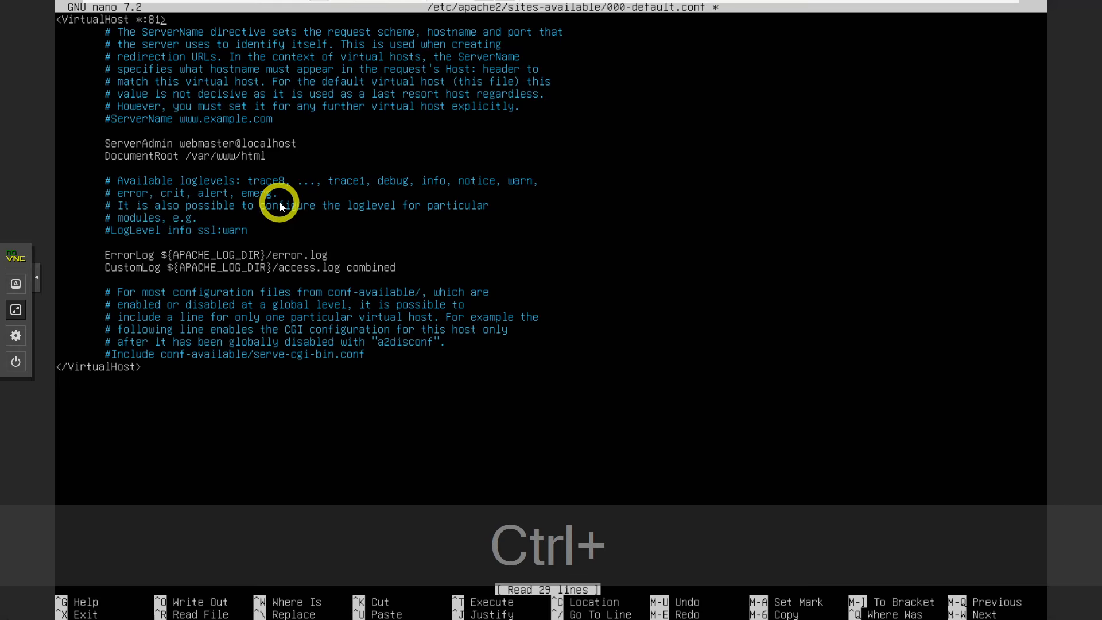
key(ctrl+x)
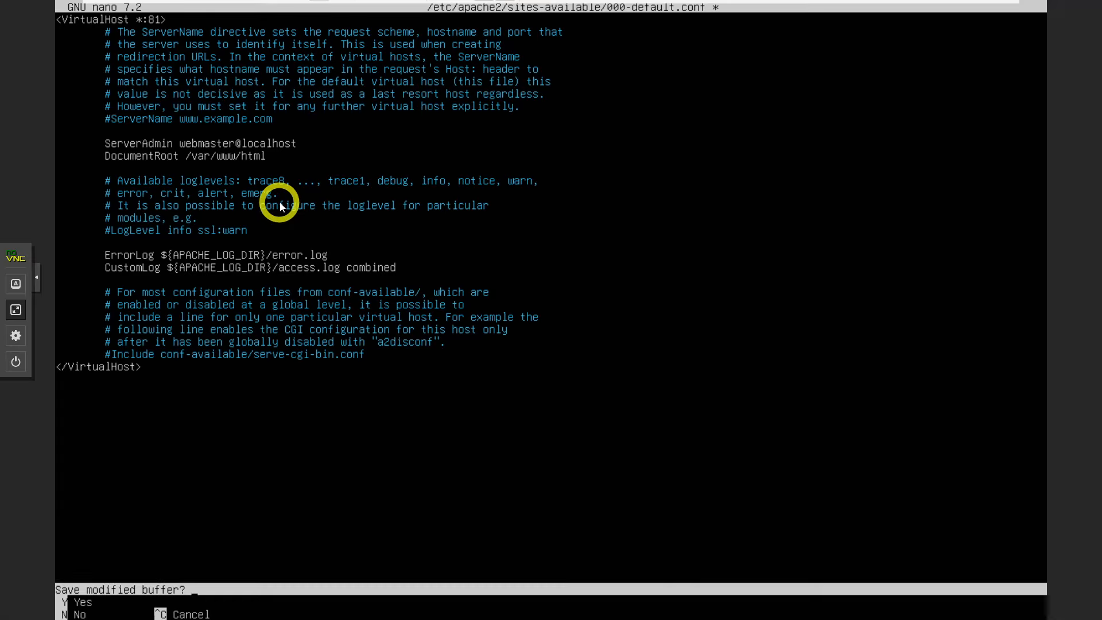
key(y)
key(Return)
Step: Run sudo systemctl restart apache2 again
key(Up)
key(Up)
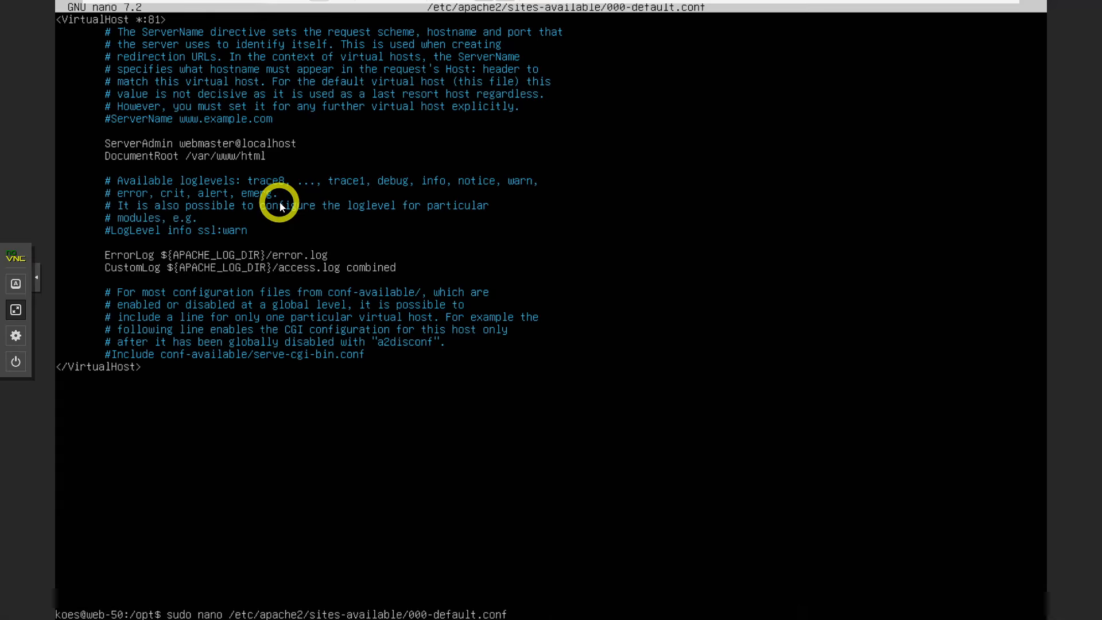
key(Return)
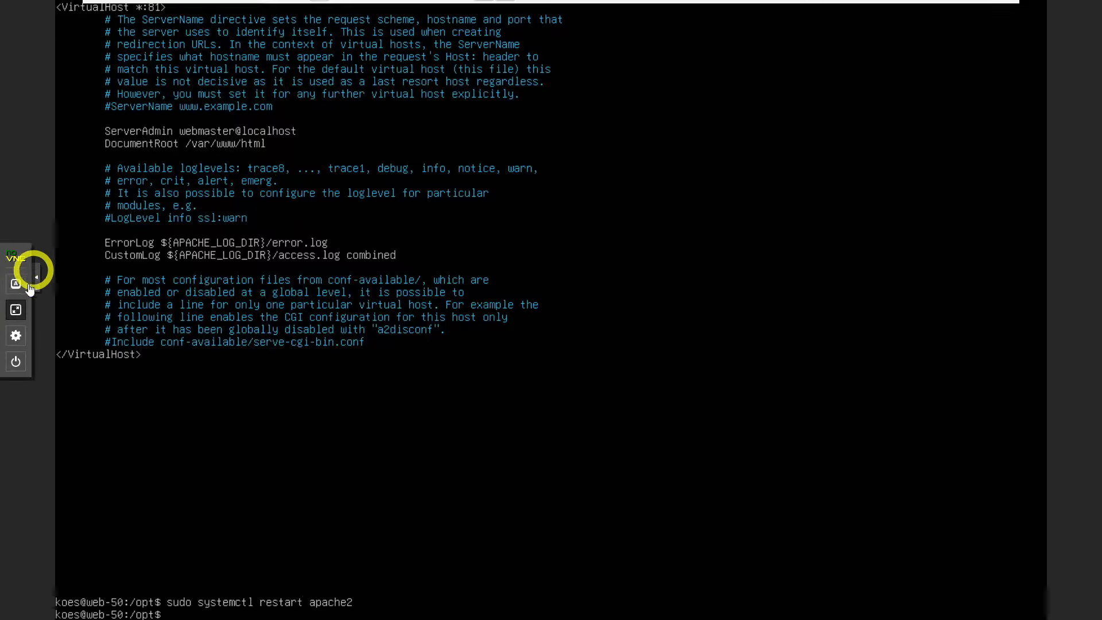
Step: Reload the 192.168.50.2 page to start the Moodle installer and continue with English (en)
click(16, 310)
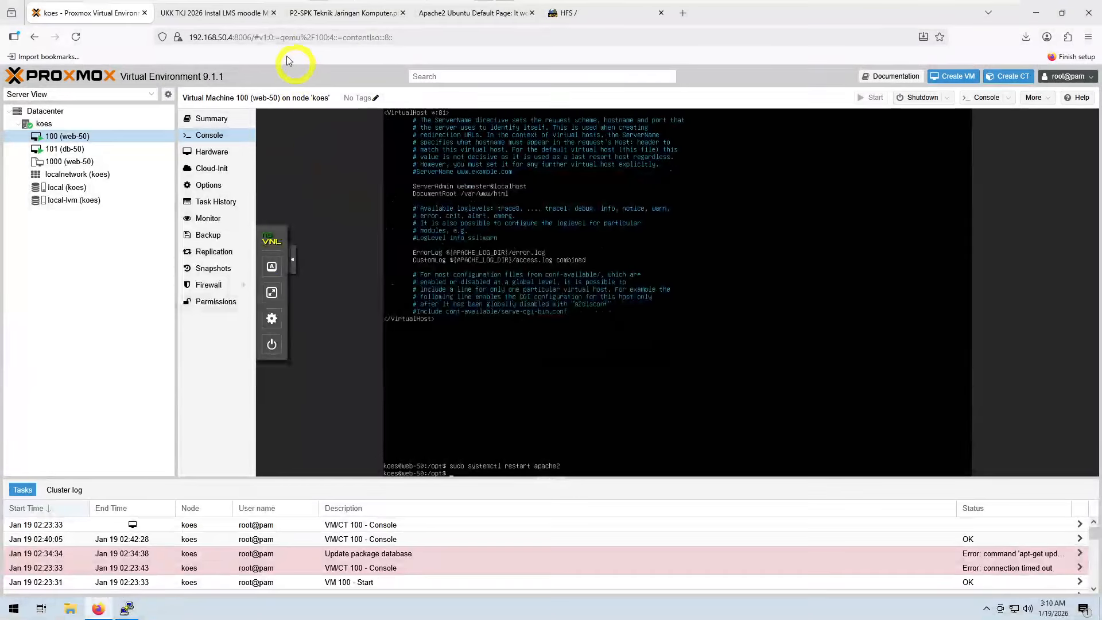
click(484, 12)
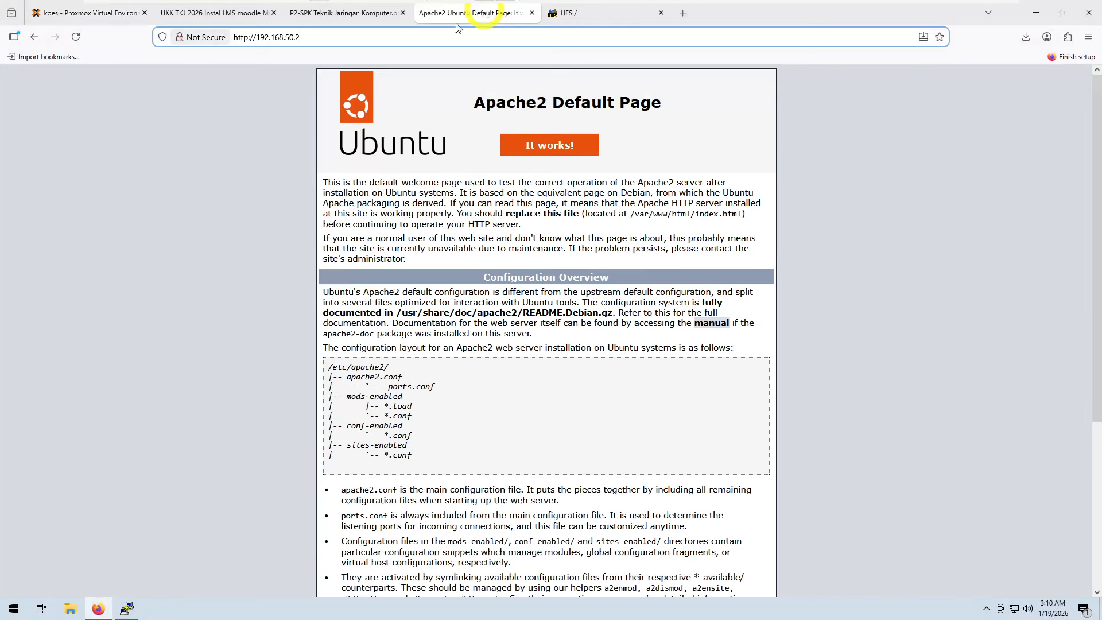
click(75, 37)
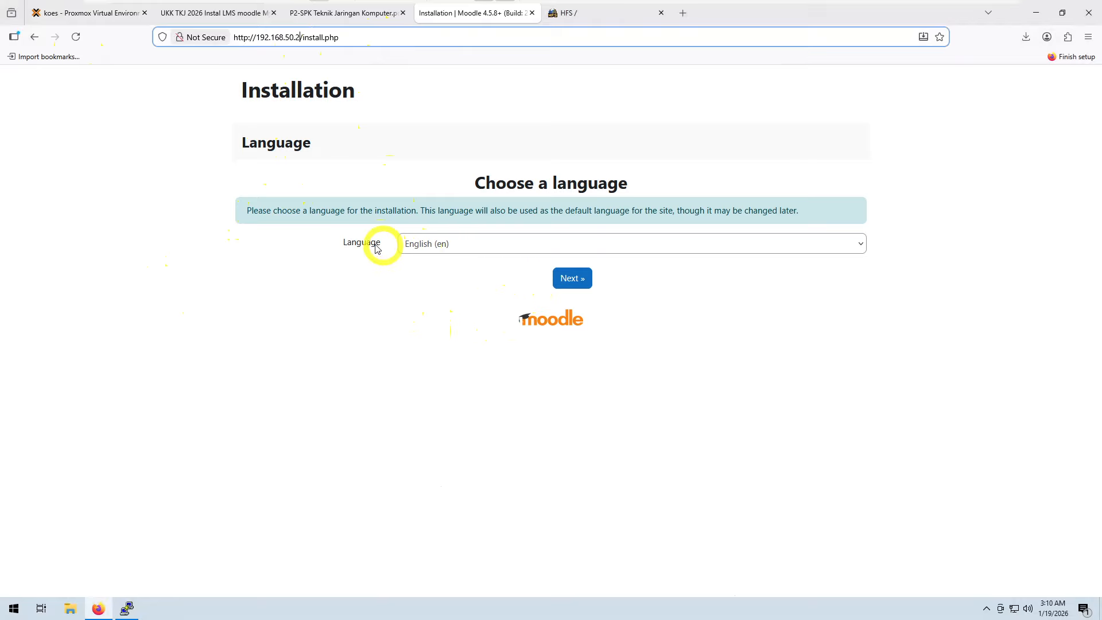
click(571, 277)
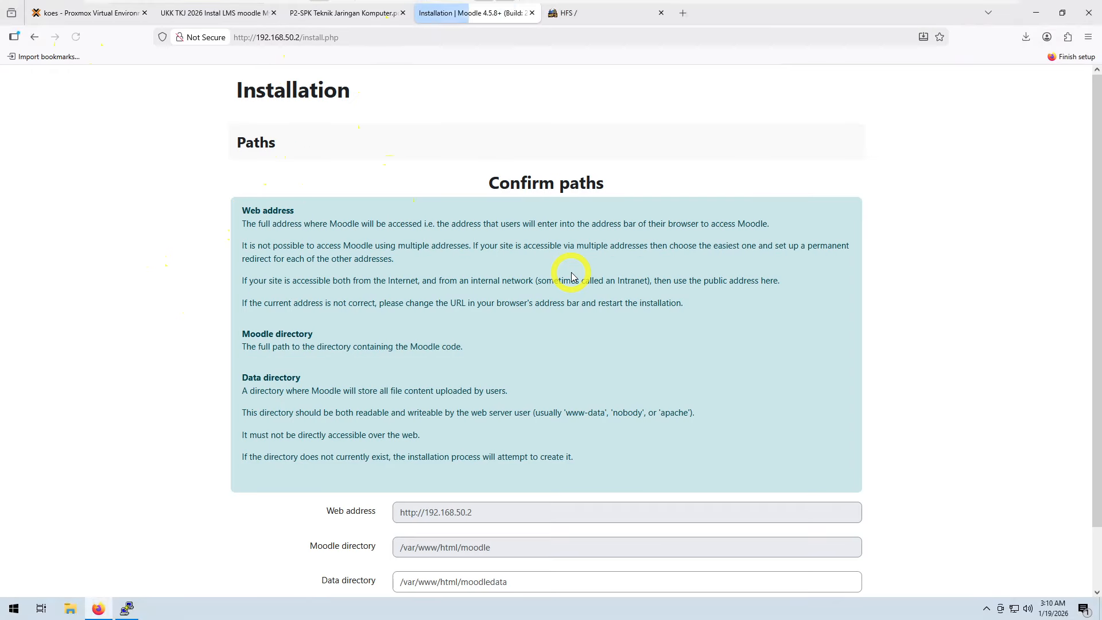
Step: Set the Moodle data directory to /var/www/moodledata and continue
scroll(534, 329, down, 2)
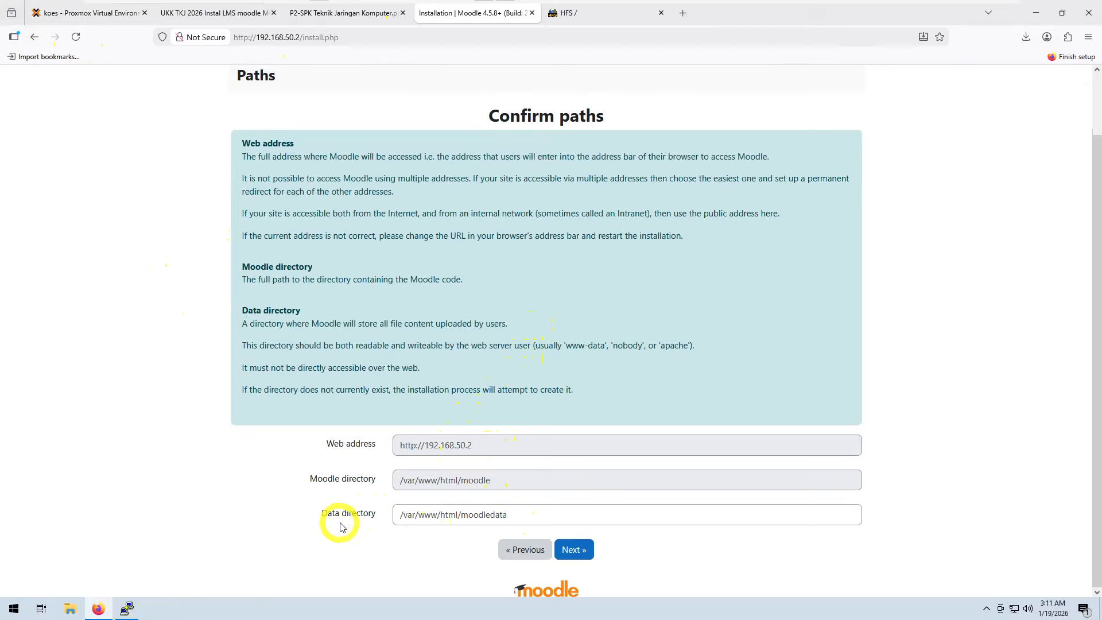
click(459, 519)
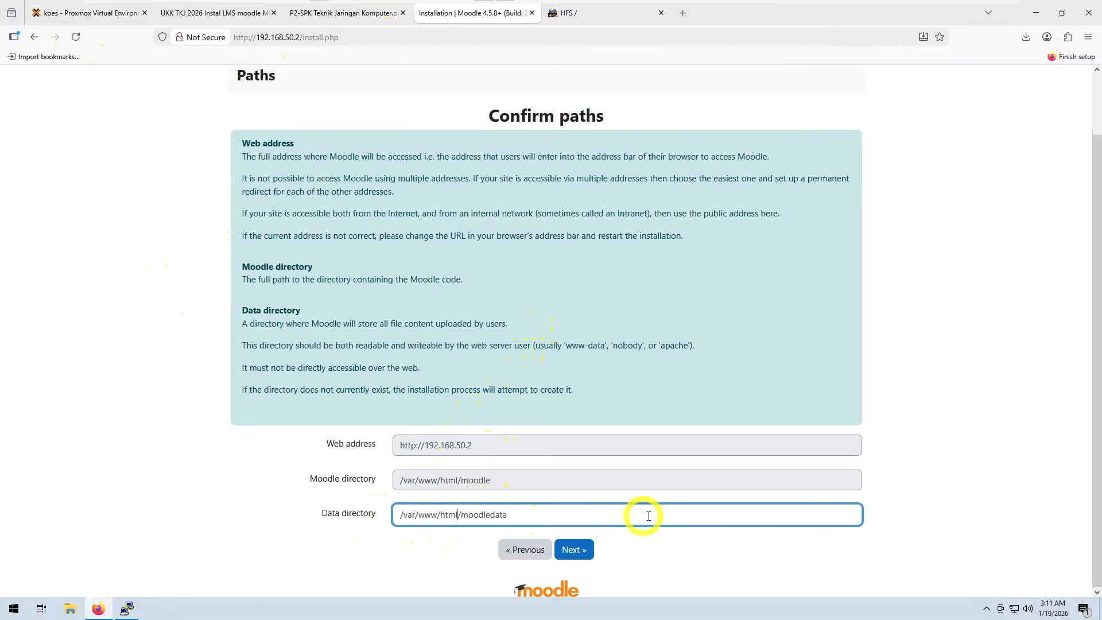
key(BackSpace)
key(BackSpace)
key(BackSpace)
key(BackSpace)
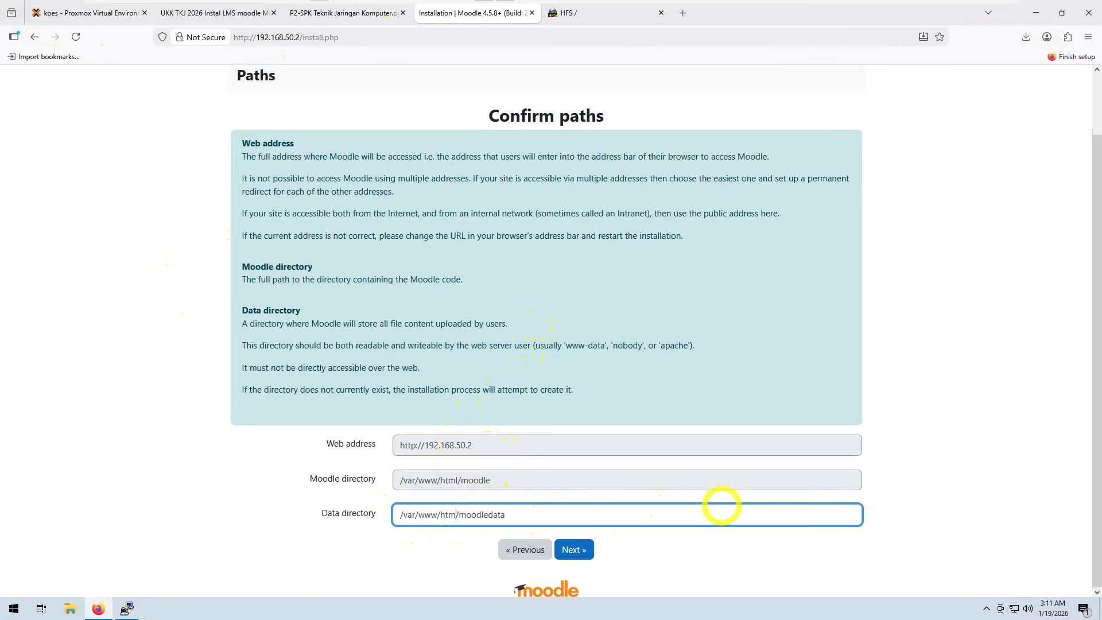
key(BackSpace)
key(Delete)
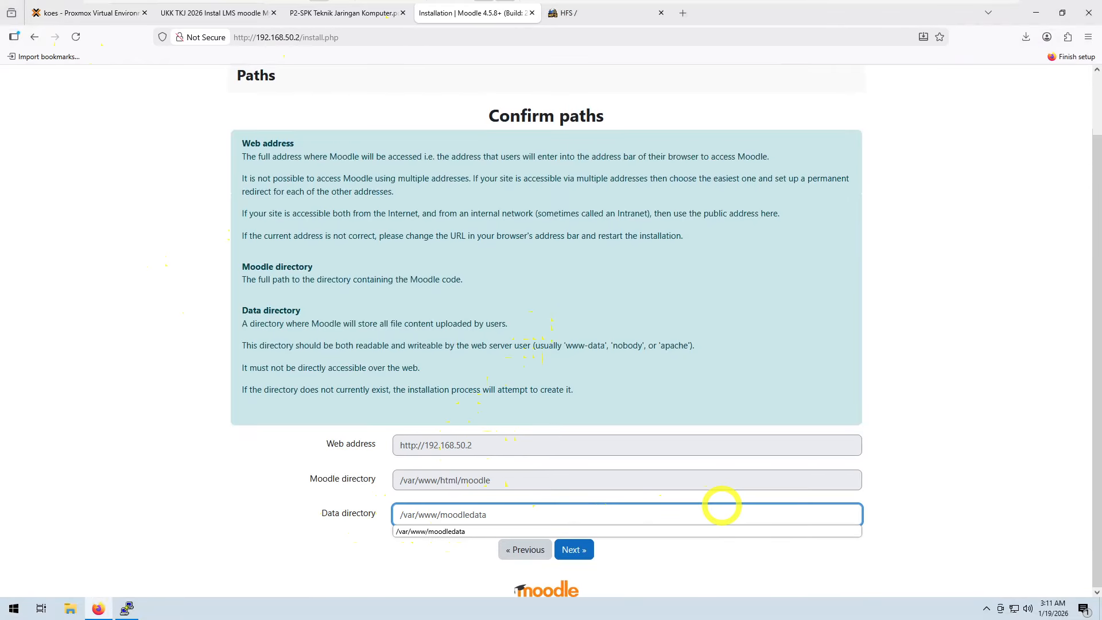
click(456, 532)
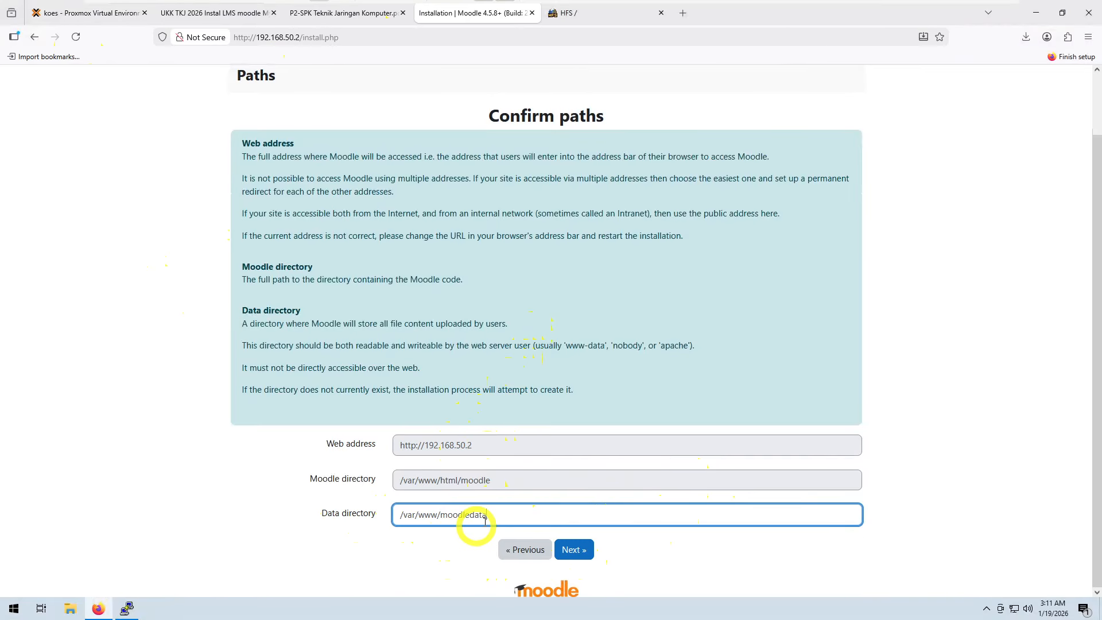
click(583, 550)
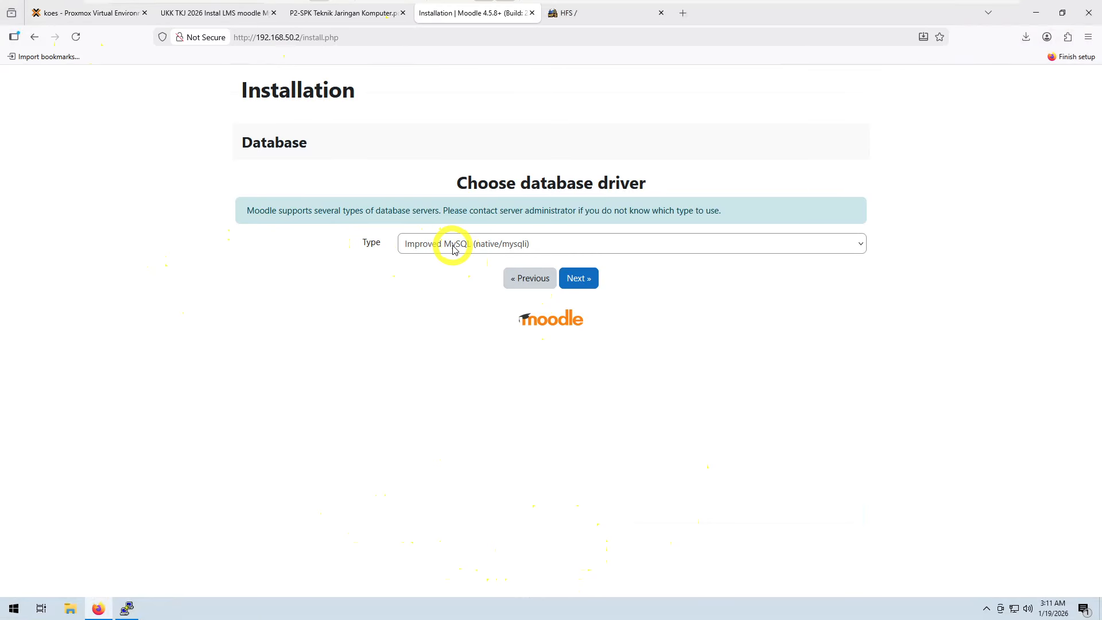
Step: Continue with the Improved MySQL (native/mysqli) driver and set the database host to 192.168.50.3
click(574, 277)
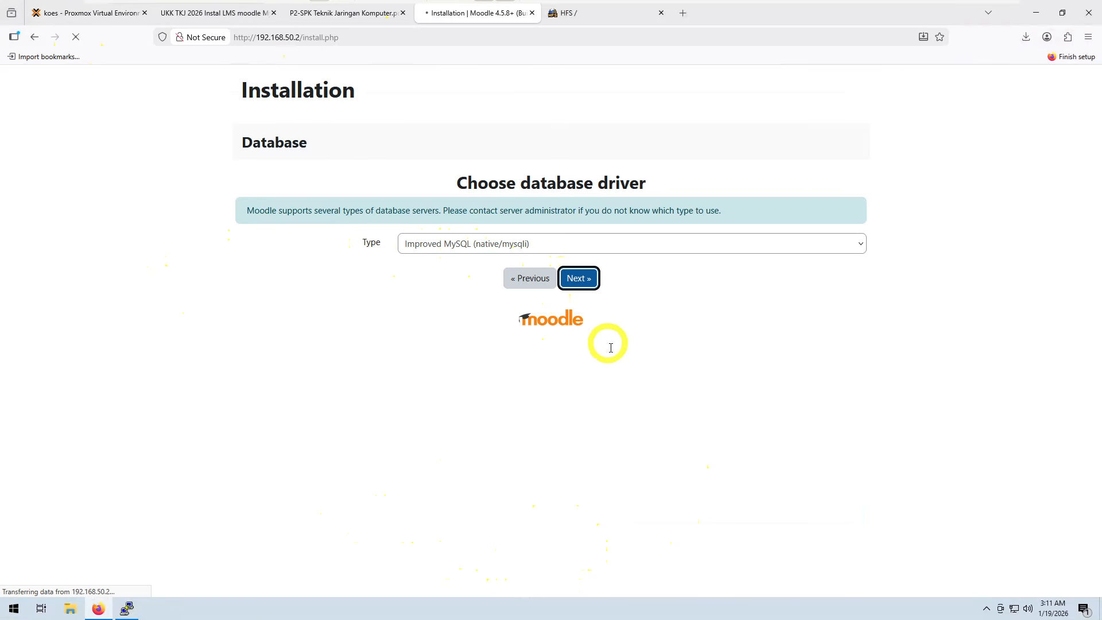
scroll(574, 339, down, 1)
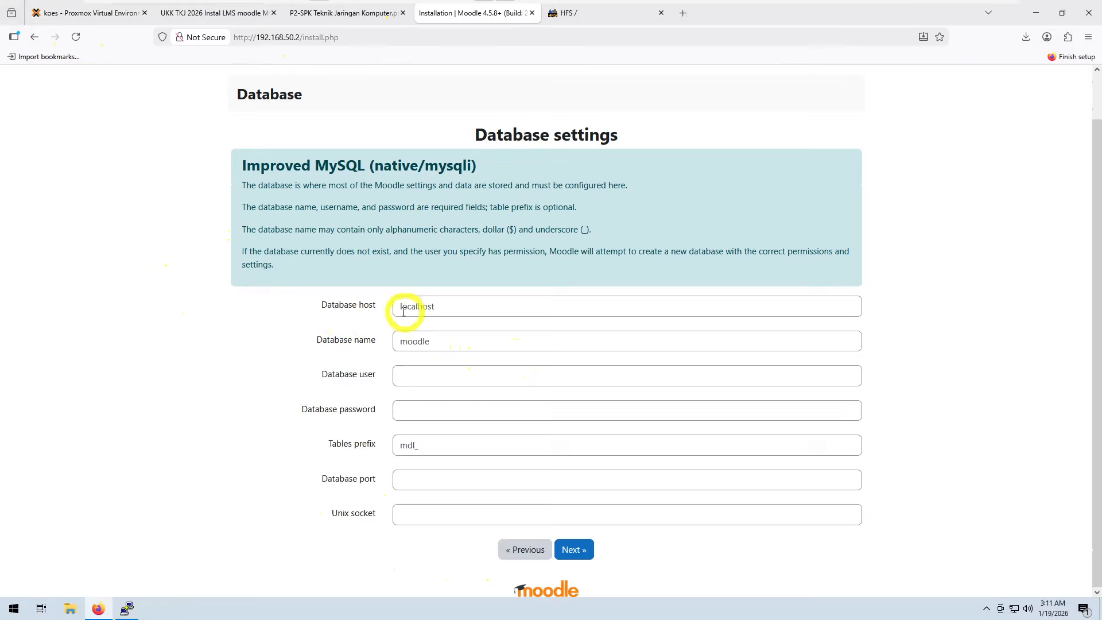
click(447, 306)
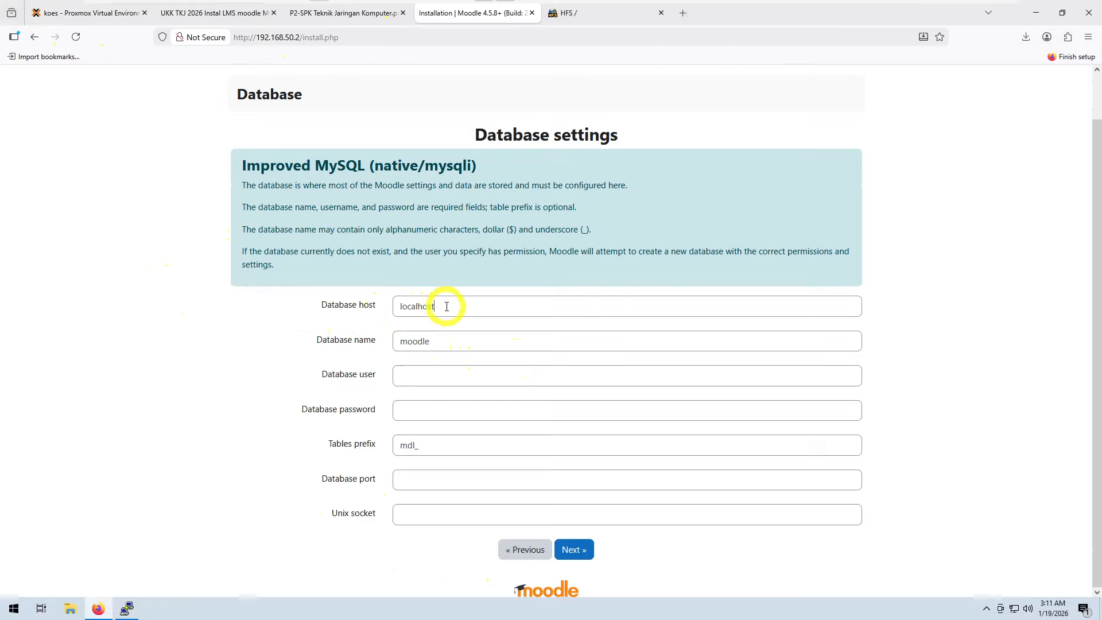
double_click(447, 306)
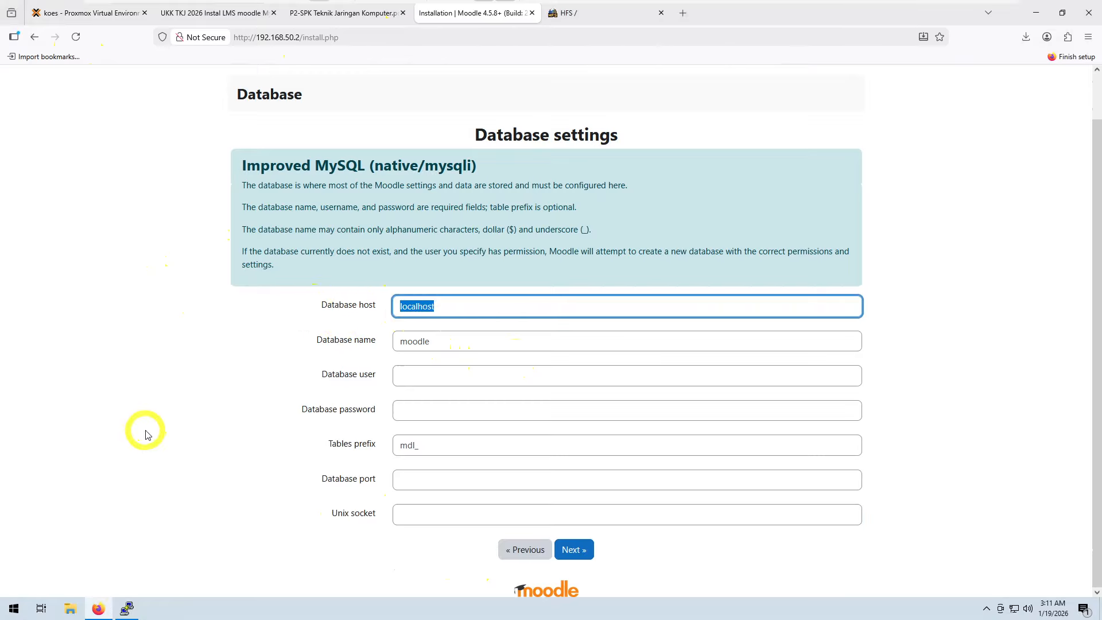
text(19)
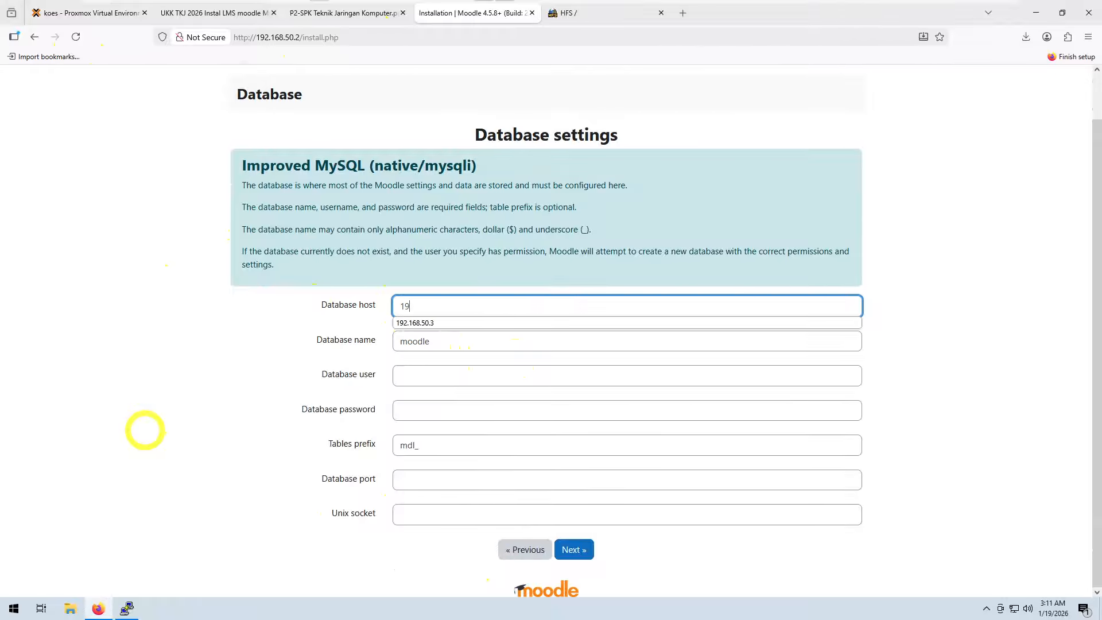
text(2.168)
click(442, 322)
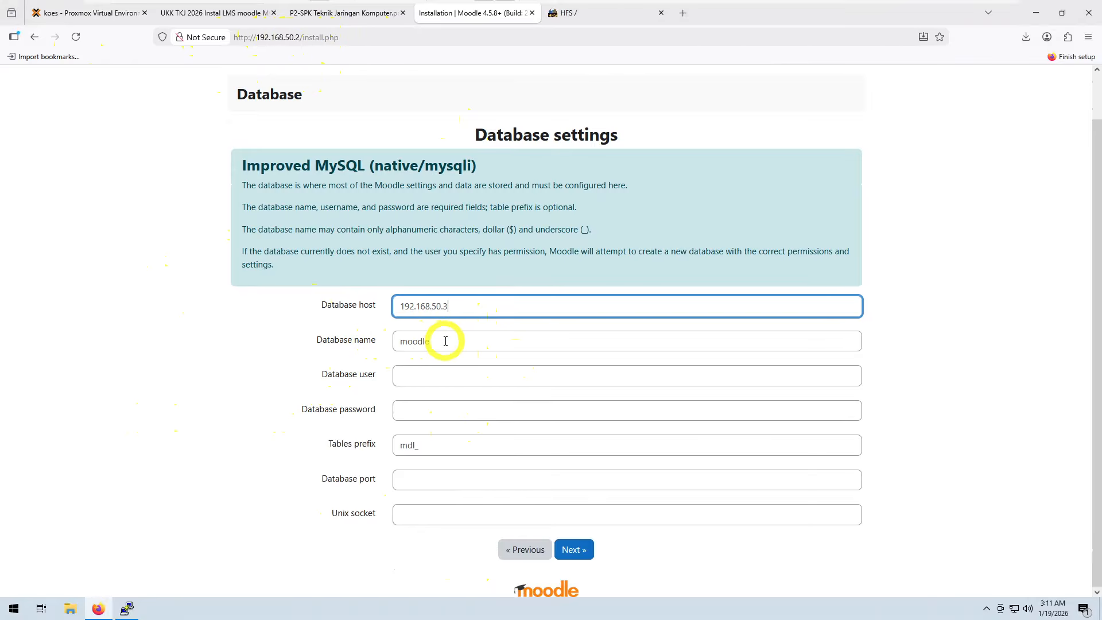
Step: Fill in the database user
click(425, 373)
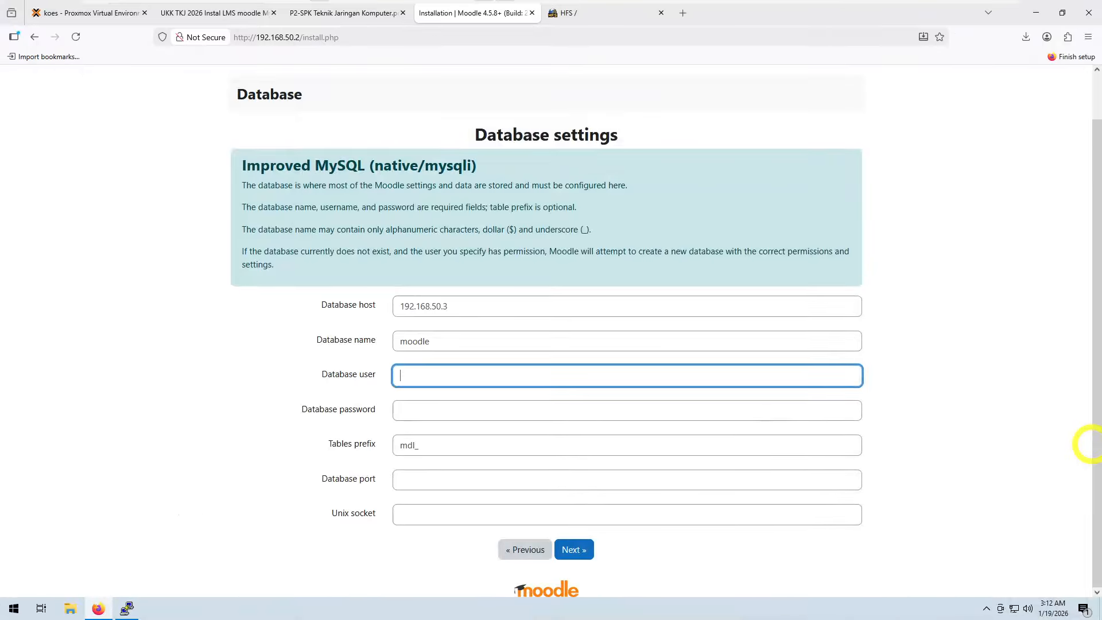
Step: Pick the saved database user, enter the database password, and continue to the next installer page
click(431, 373)
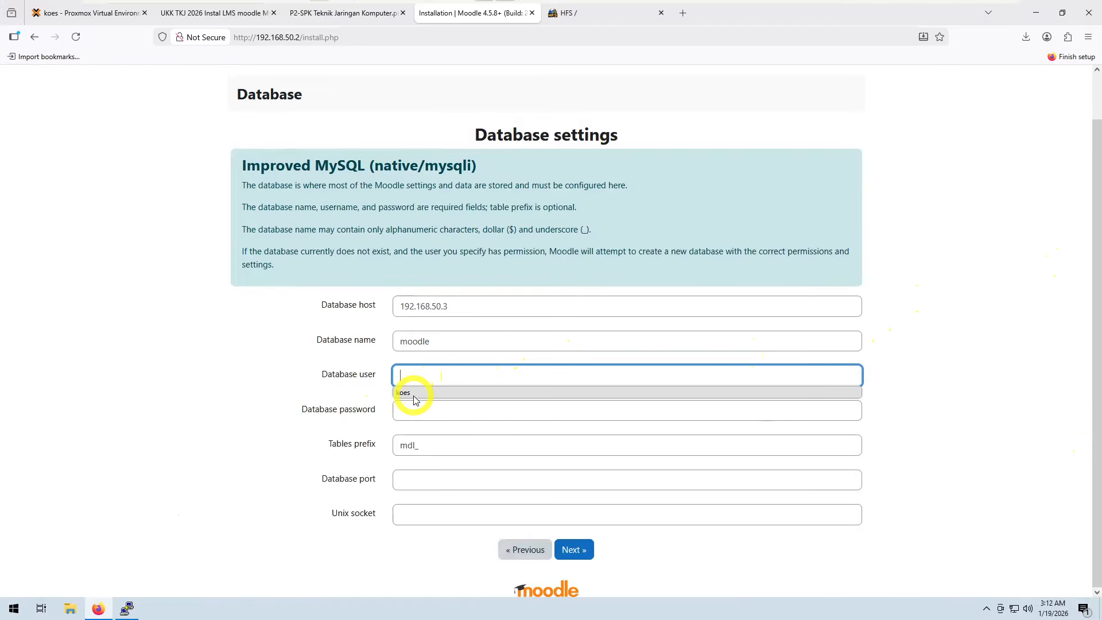
click(412, 393)
click(431, 412)
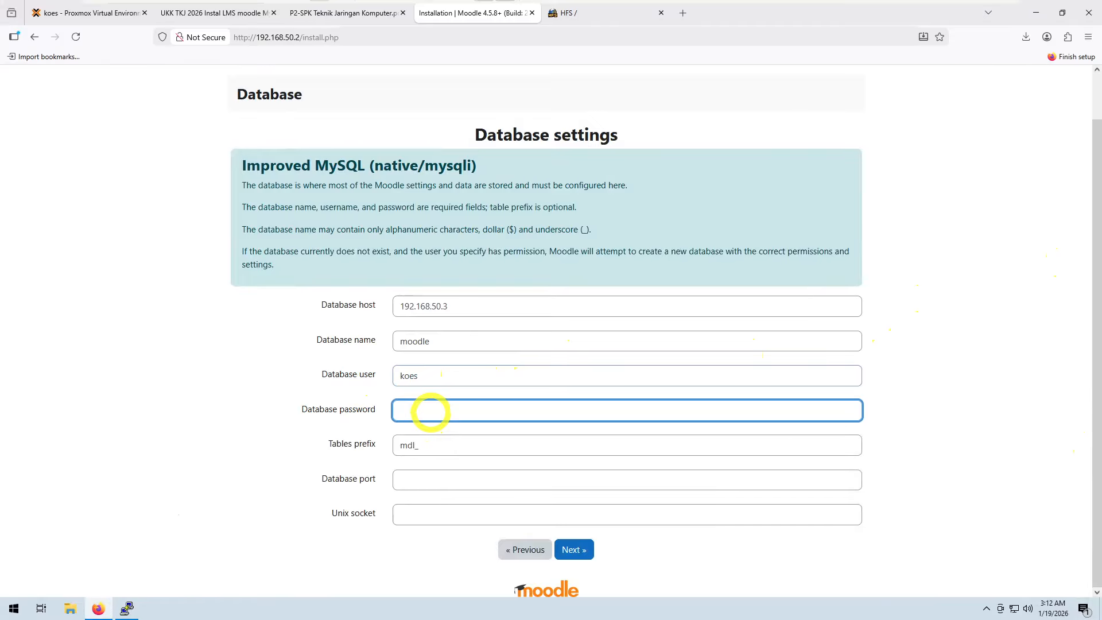
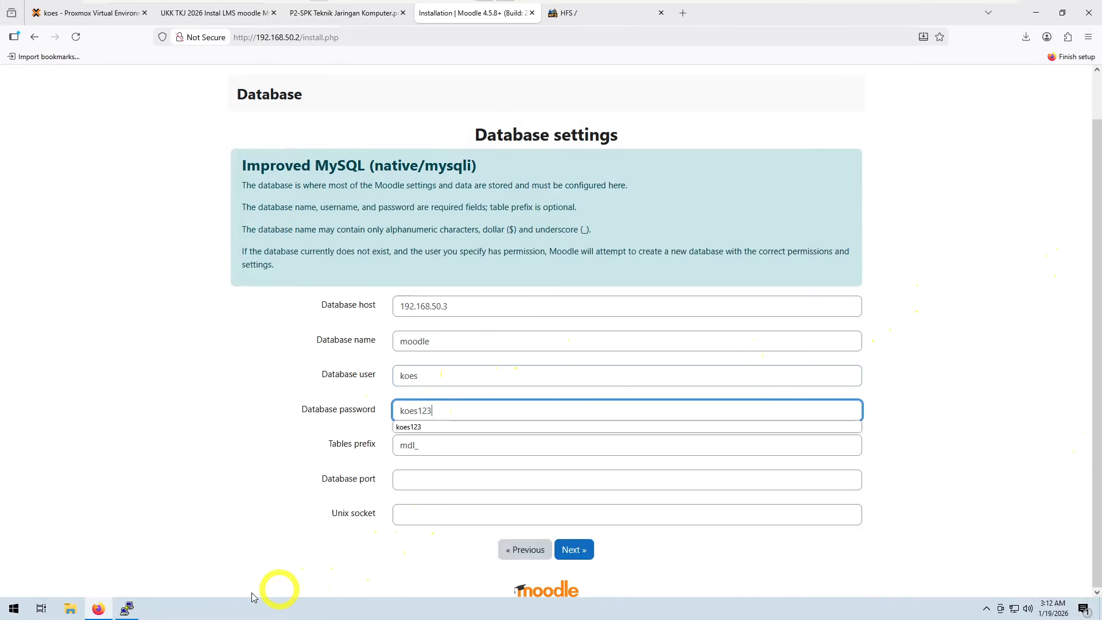
click(222, 531)
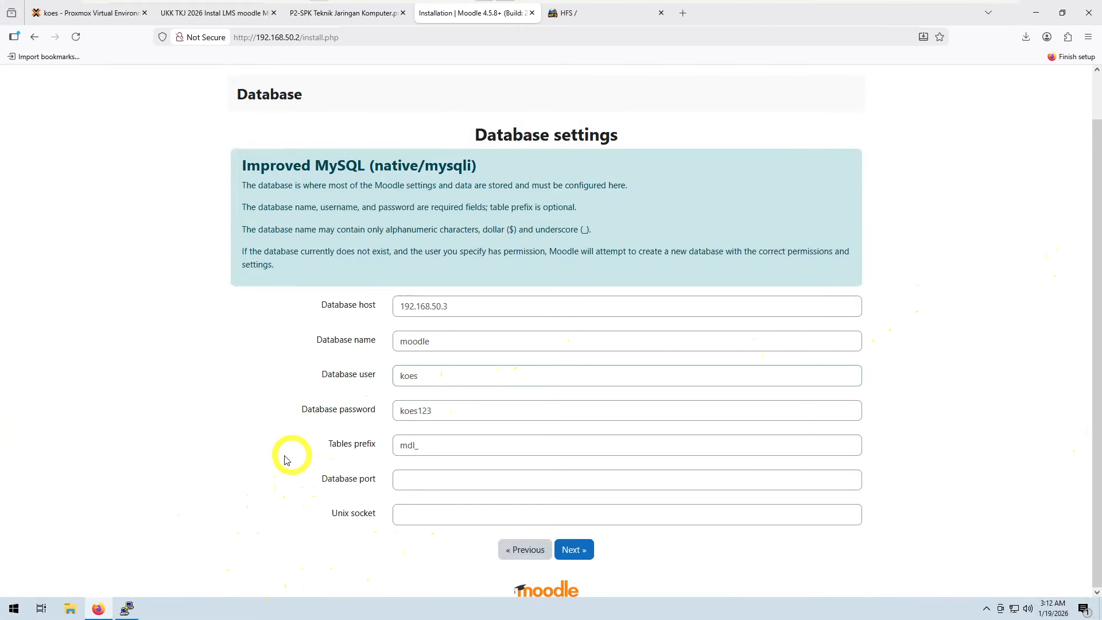
click(574, 554)
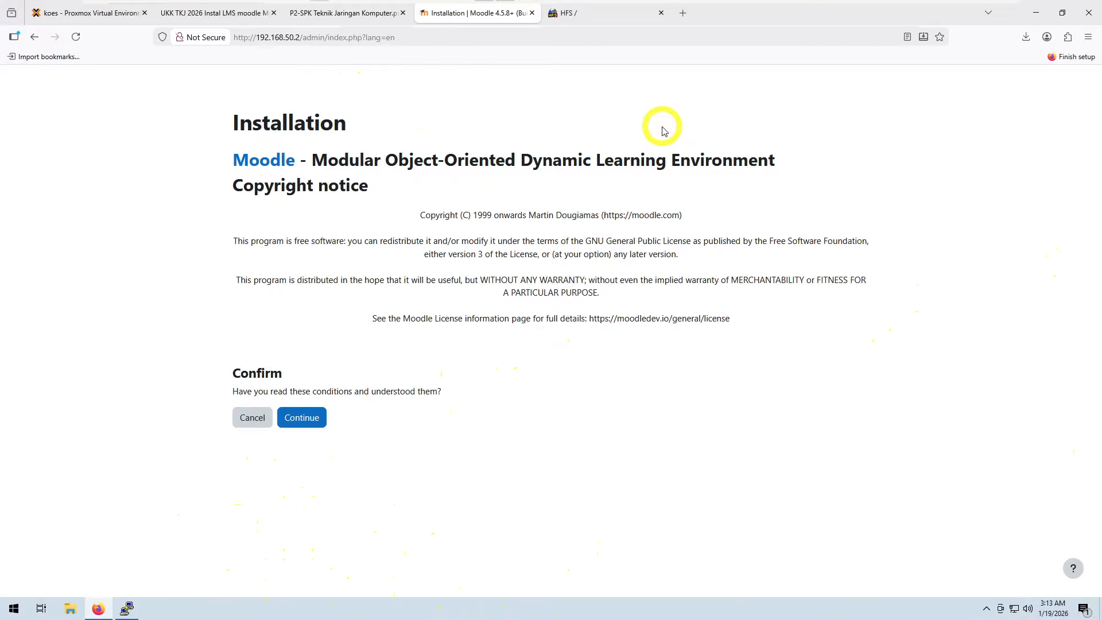
Step: Accept the copyright notice and review the server checks for the installation
click(303, 418)
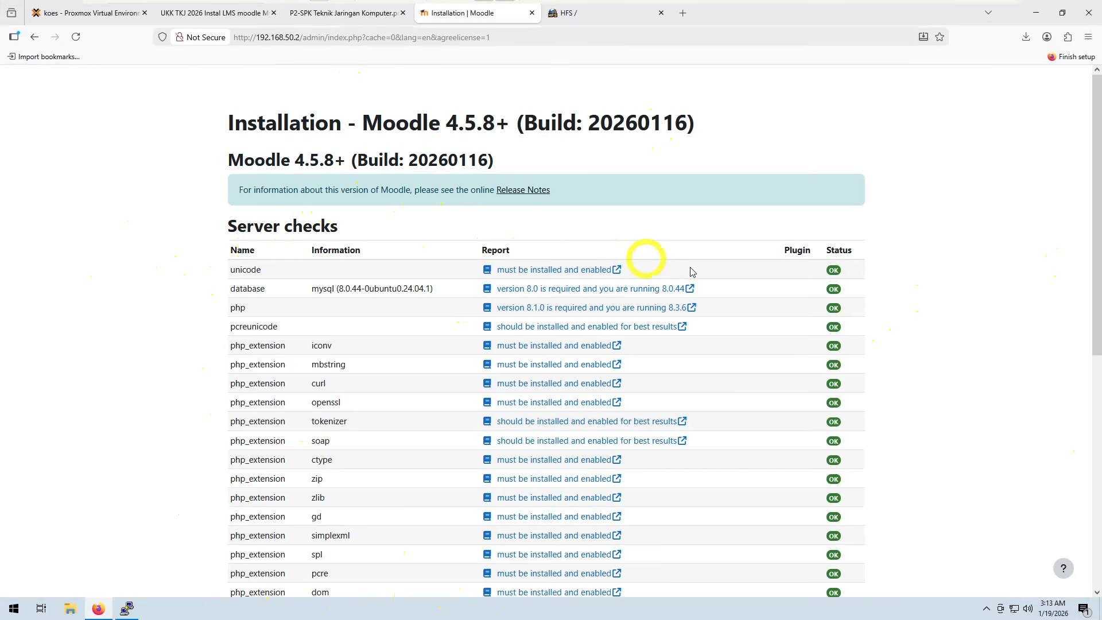
scroll(660, 258, down, 2)
scroll(767, 246, down, 6)
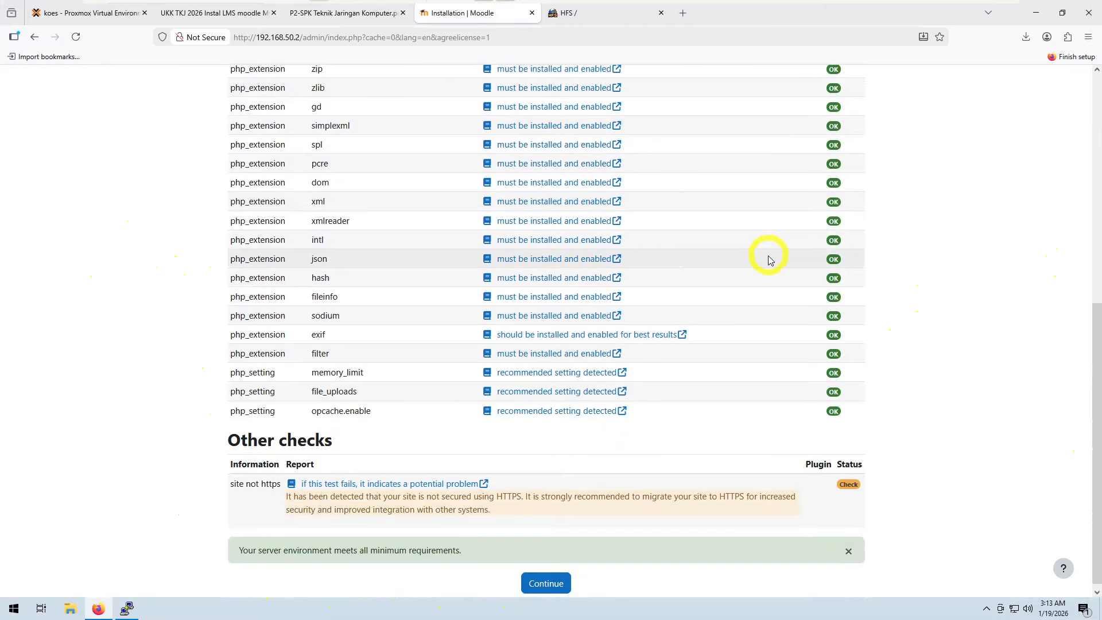
scroll(768, 252, up, 6)
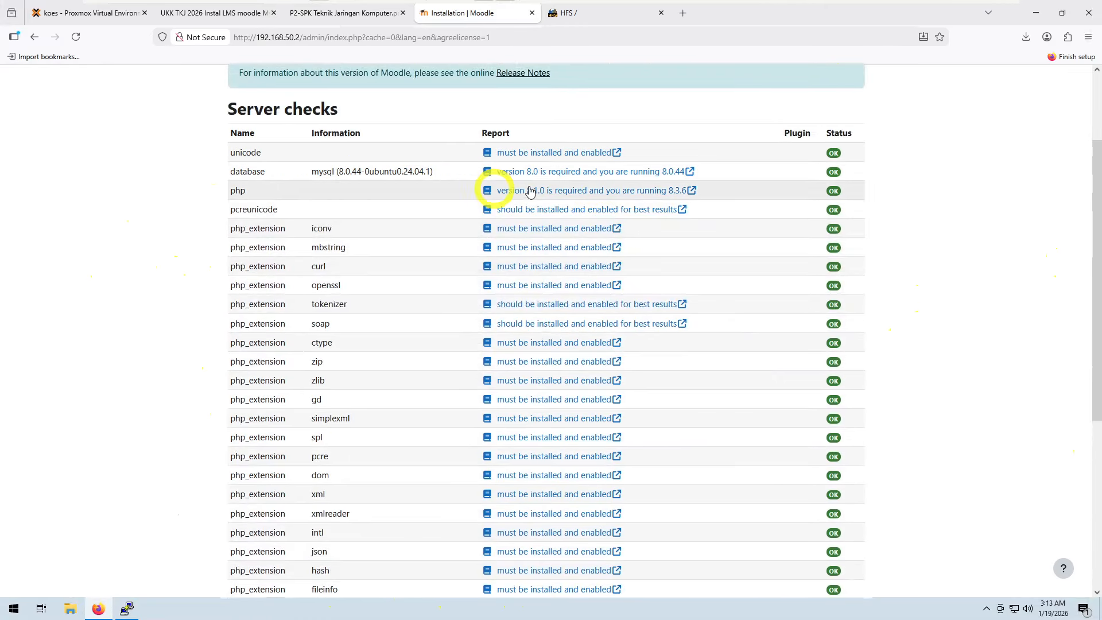
scroll(534, 244, down, 3)
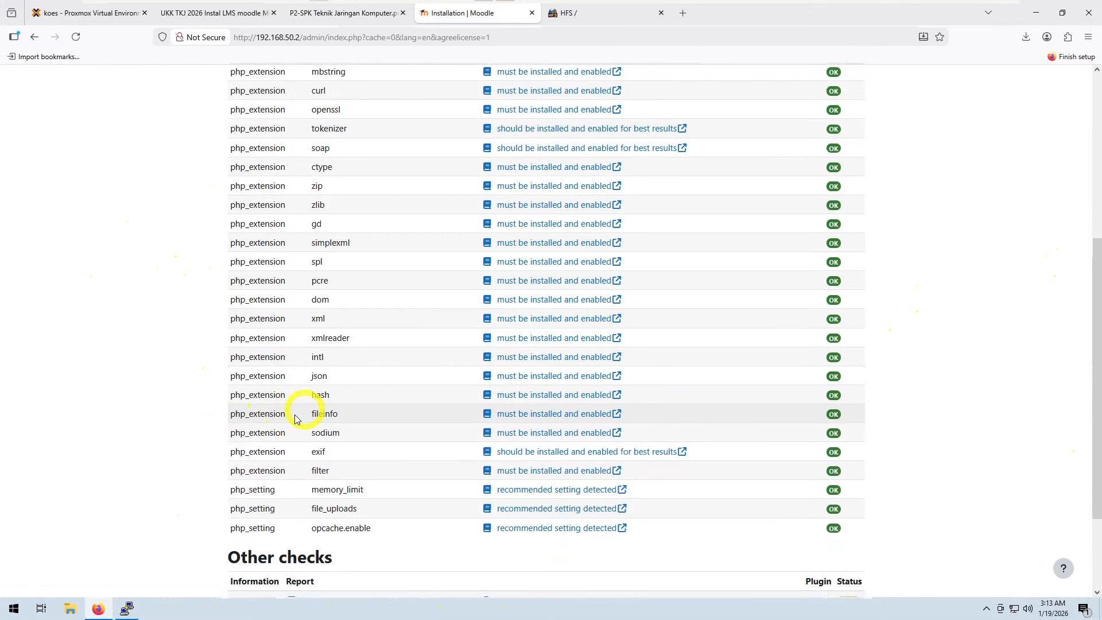
scroll(323, 409, down, 1)
scroll(323, 409, down, 2)
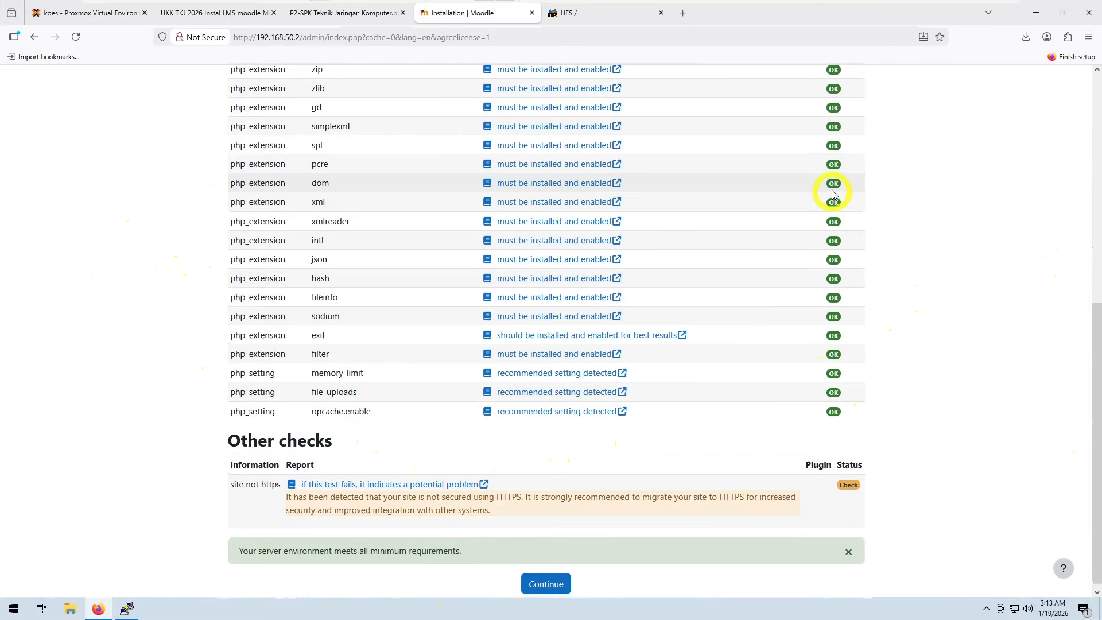
scroll(832, 189, up, 7)
scroll(826, 259, down, 7)
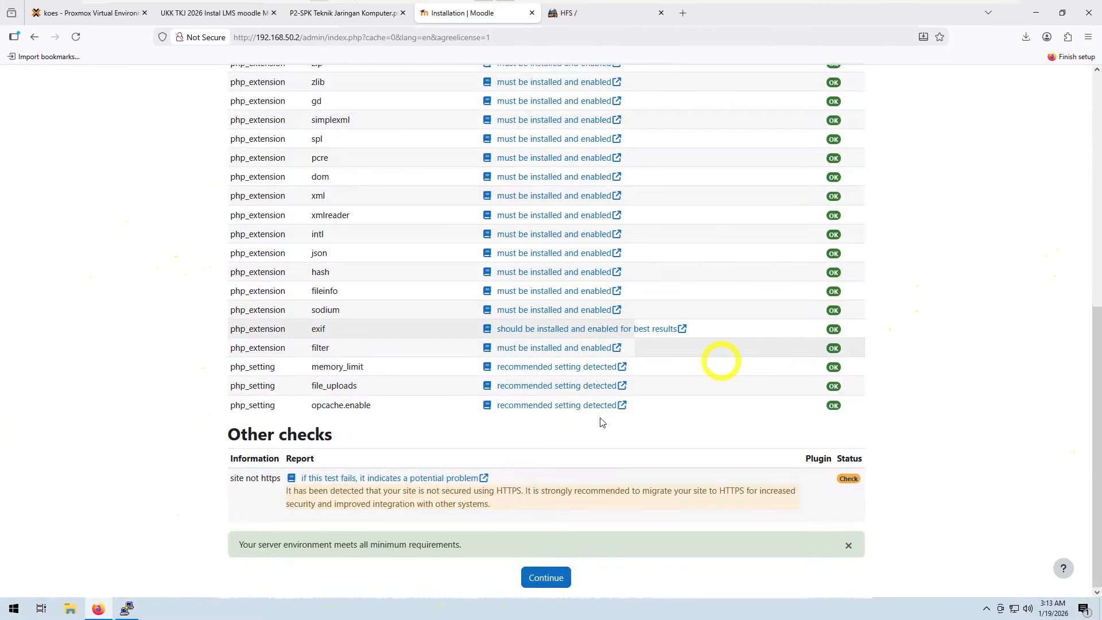
Step: Continue past the server checks and the completed plugin installation results
click(545, 578)
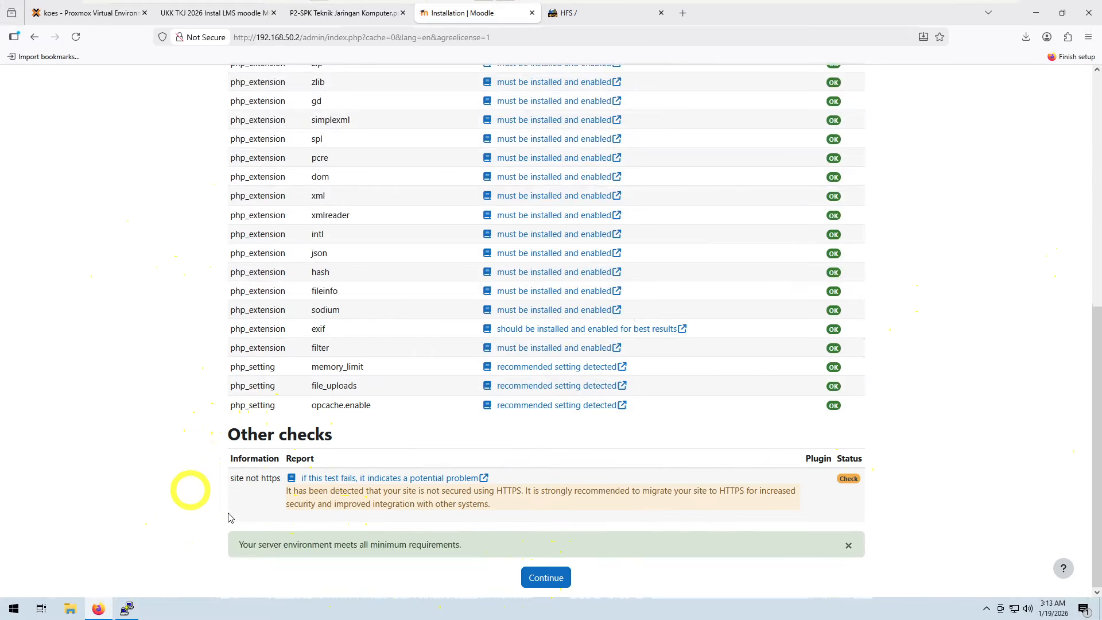
click(552, 579)
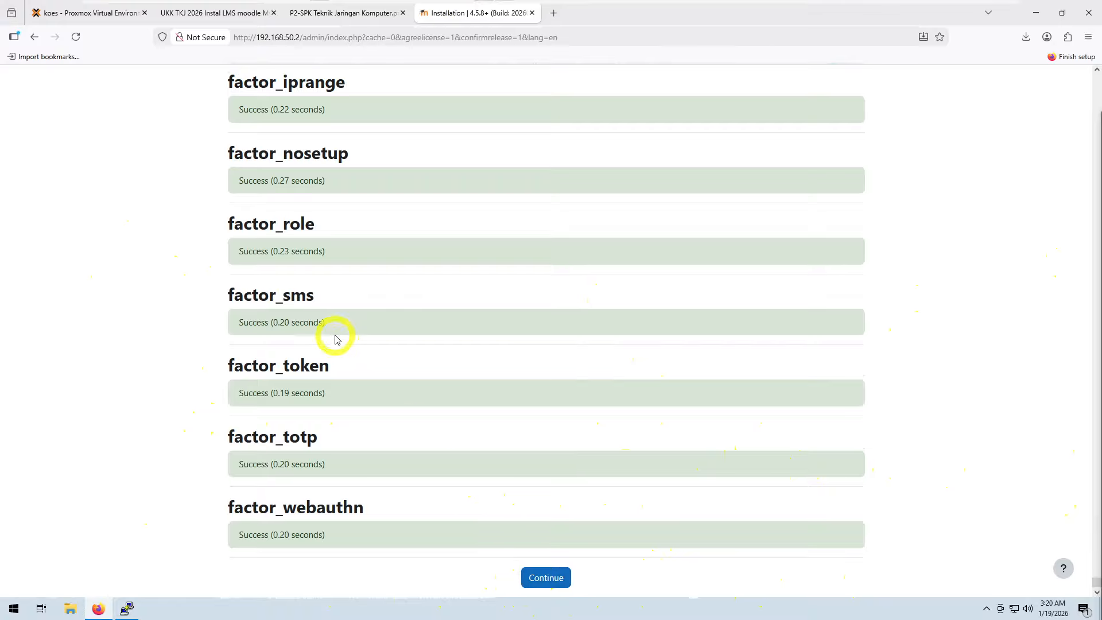
click(539, 584)
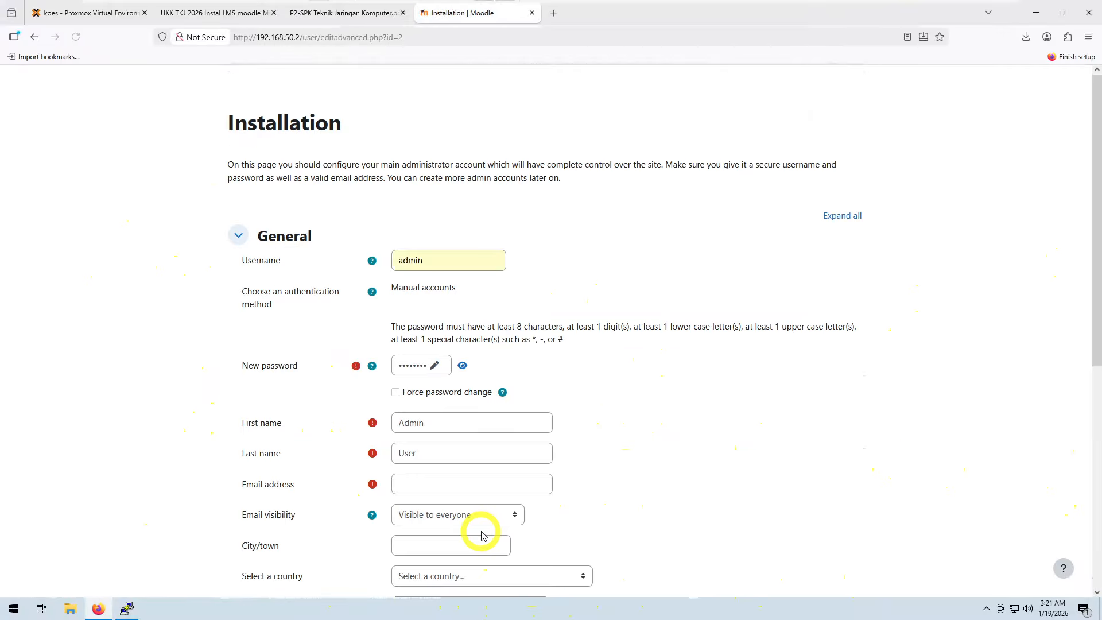
Step: Reveal the admin password field and fill in the administrator's e-mail address
click(461, 368)
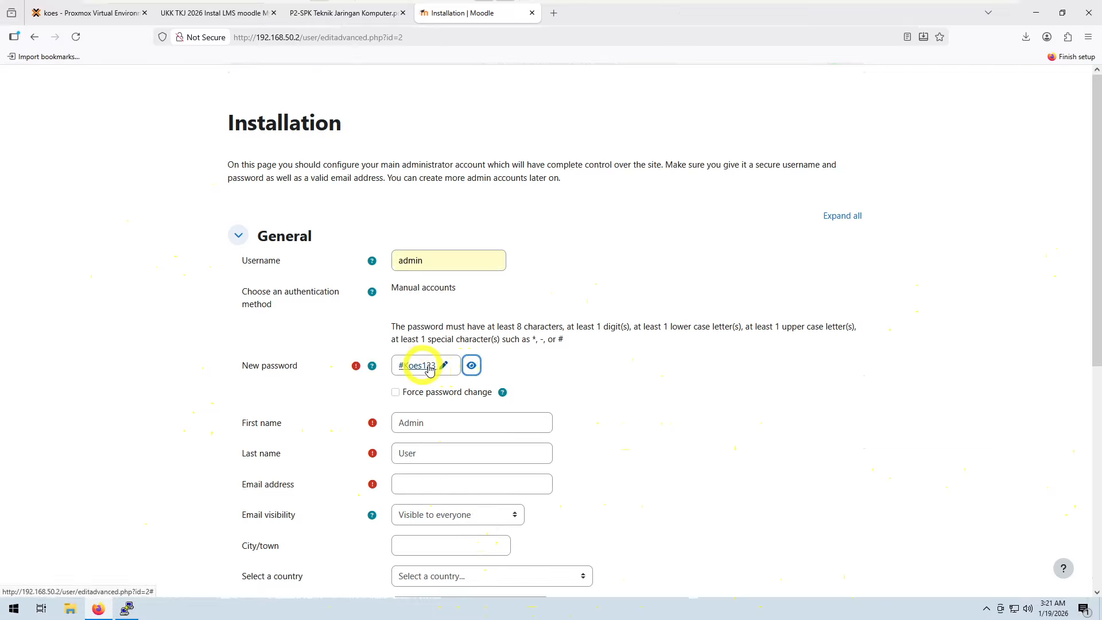
click(425, 484)
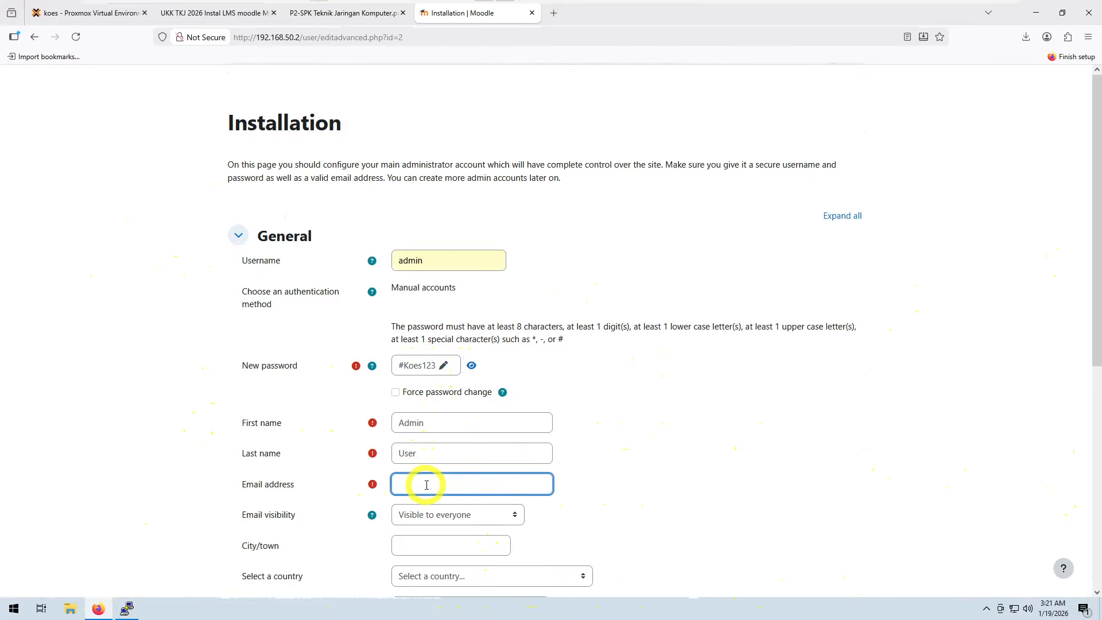
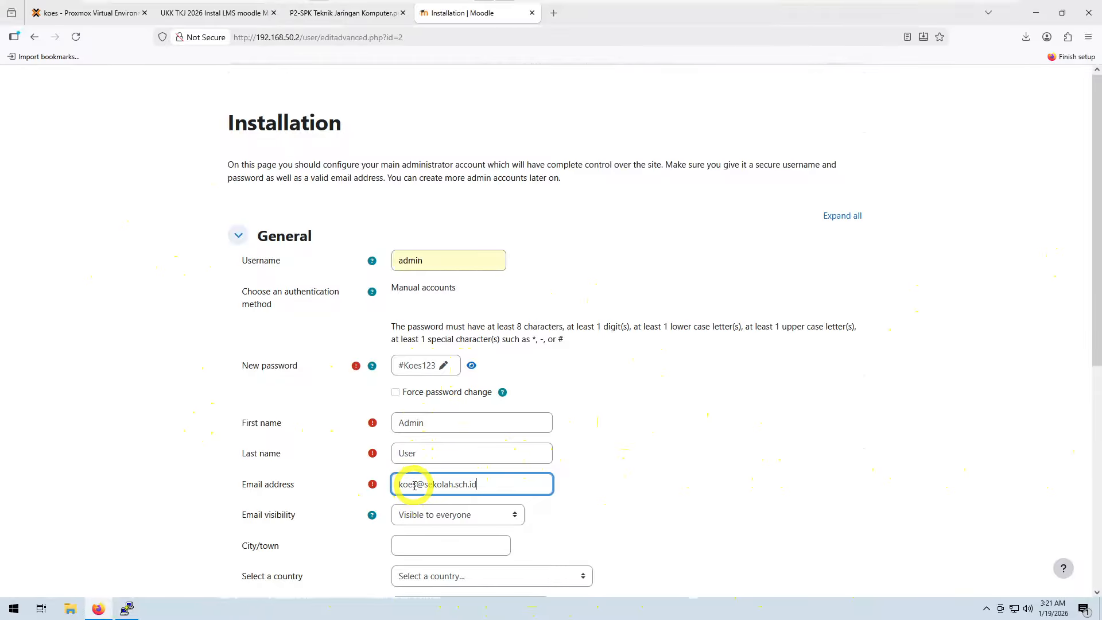
drag(411, 484, 394, 484)
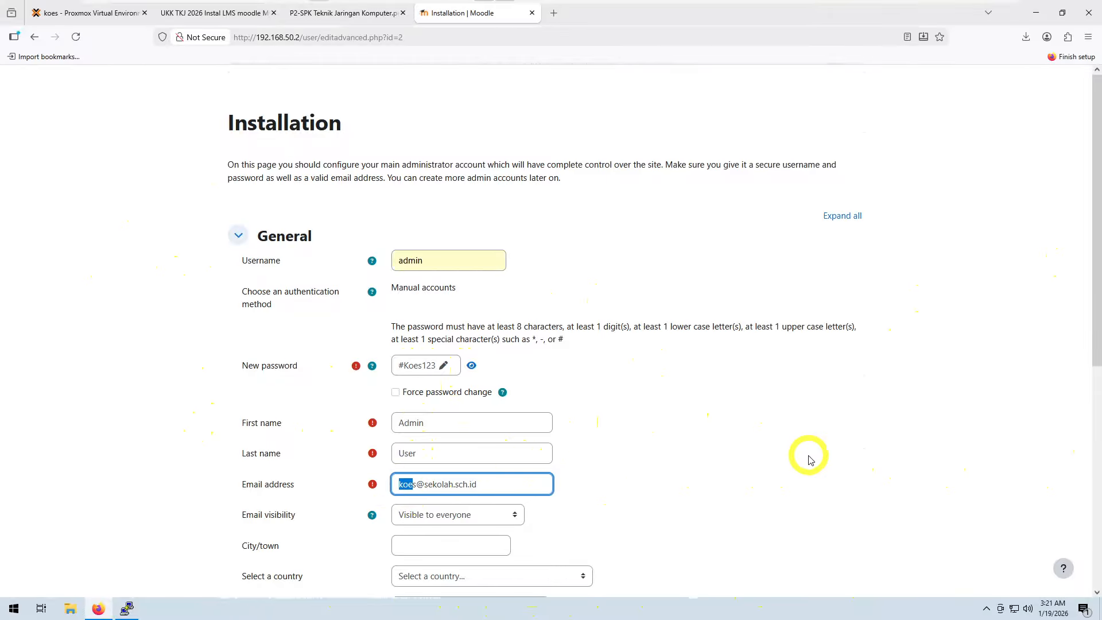
text(admin)
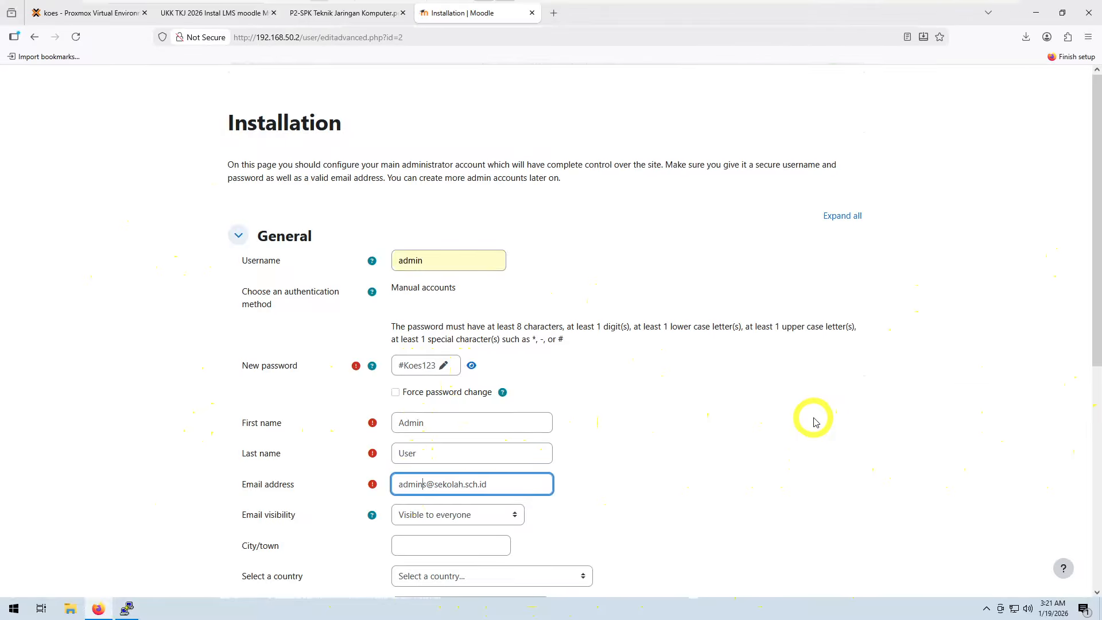
key(Delete)
Step: Set the administrator's city to Surabaya and the country to Indonesia
scroll(595, 494, down, 2)
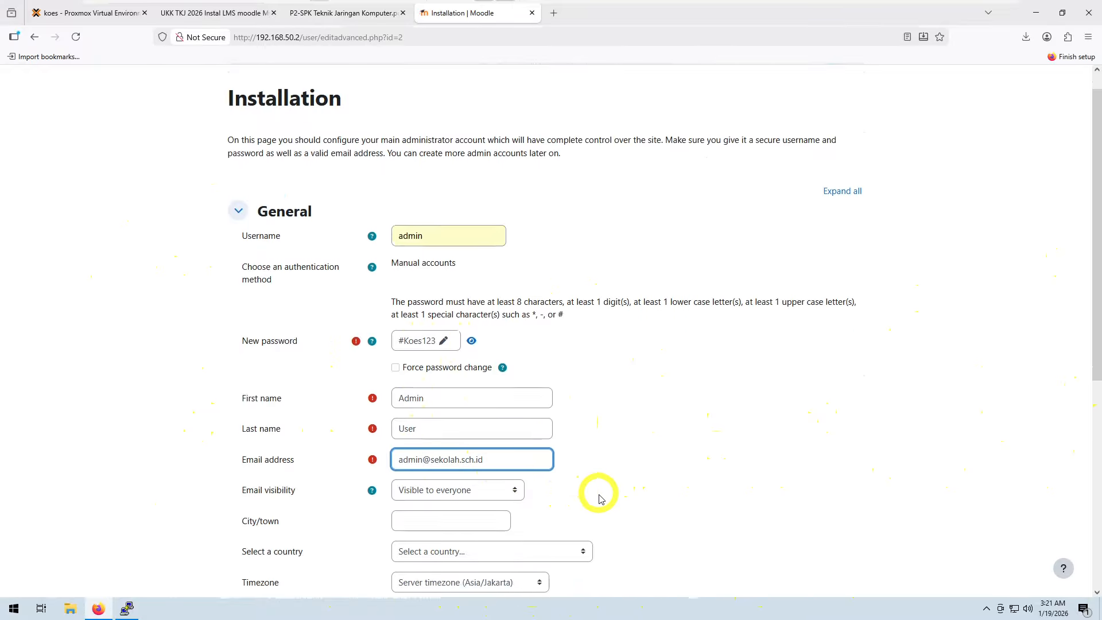
click(480, 434)
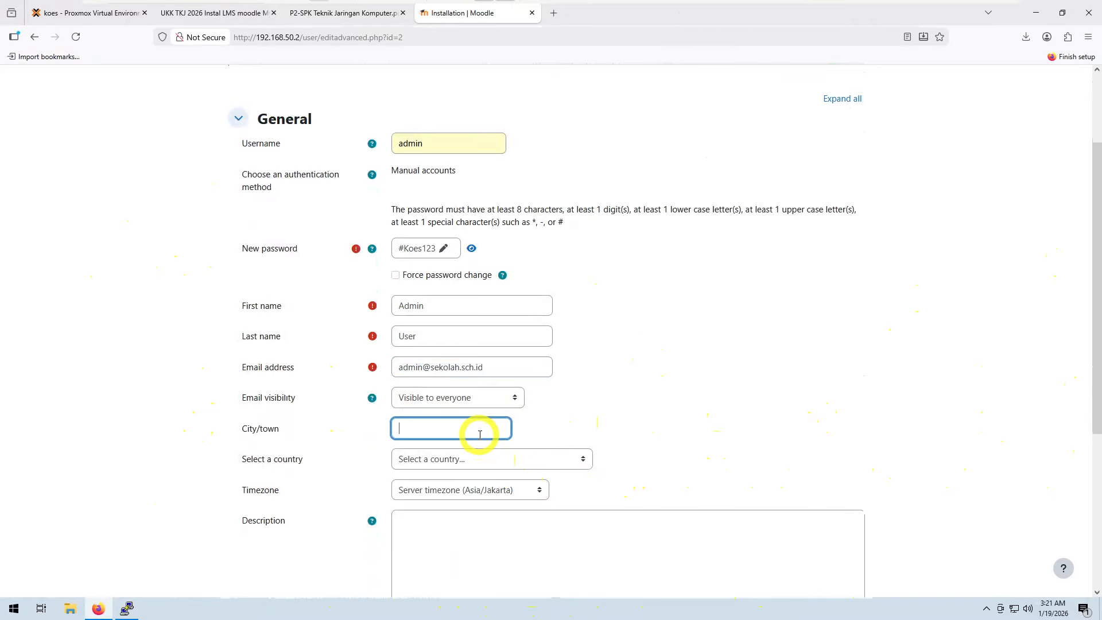
text(Surabaya)
click(560, 462)
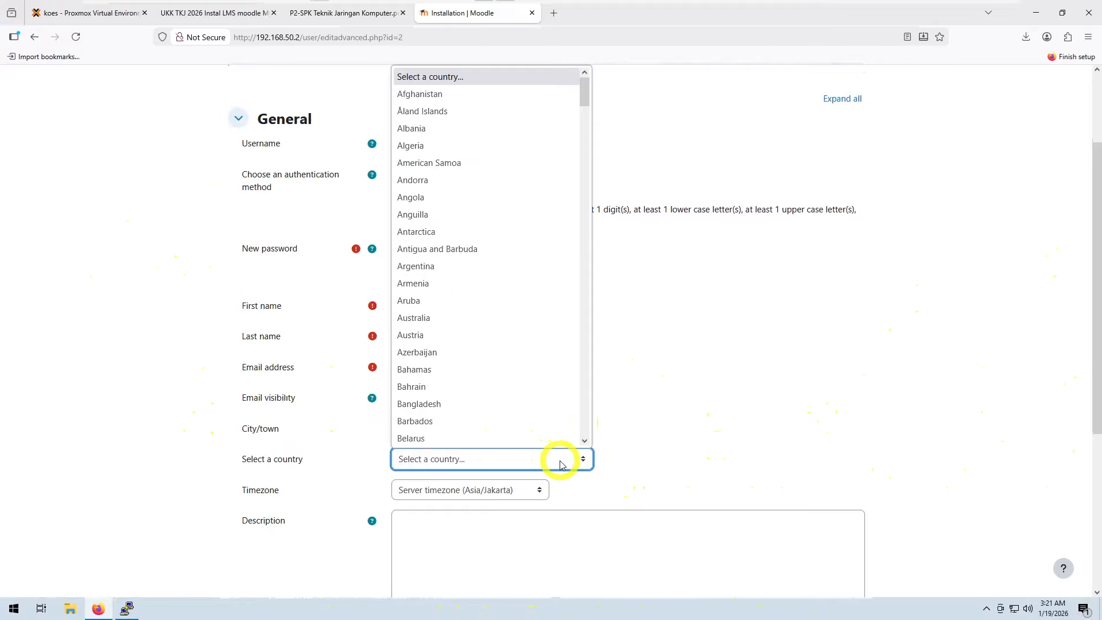
key(i)
key(i)
key(i)
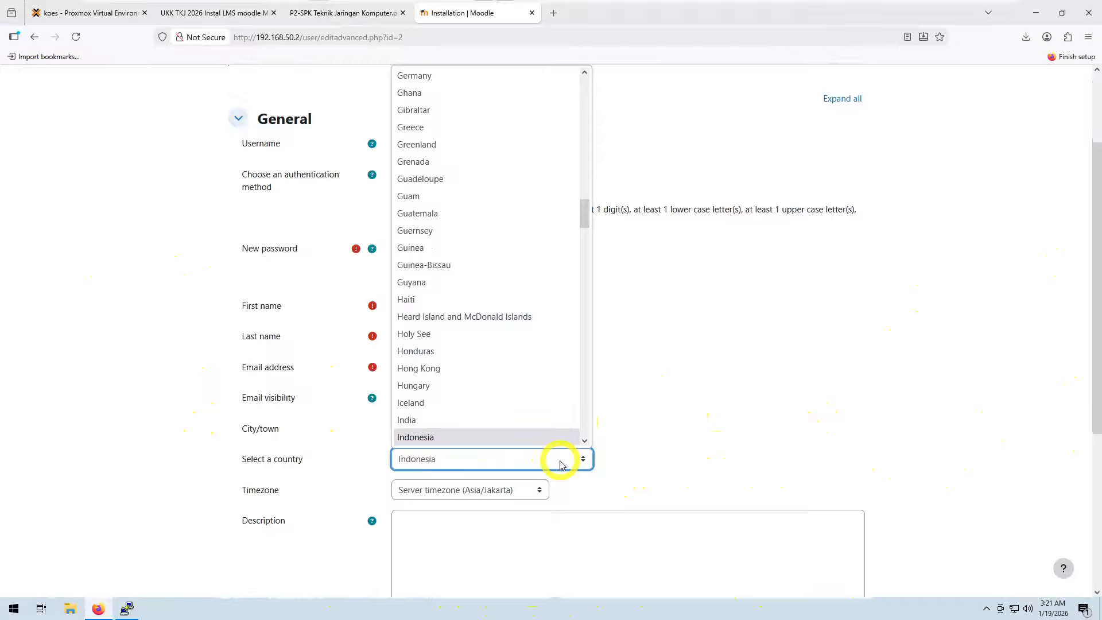
click(531, 438)
Step: Review the password requirements and the rest of the administrator profile form
scroll(531, 459, down, 1)
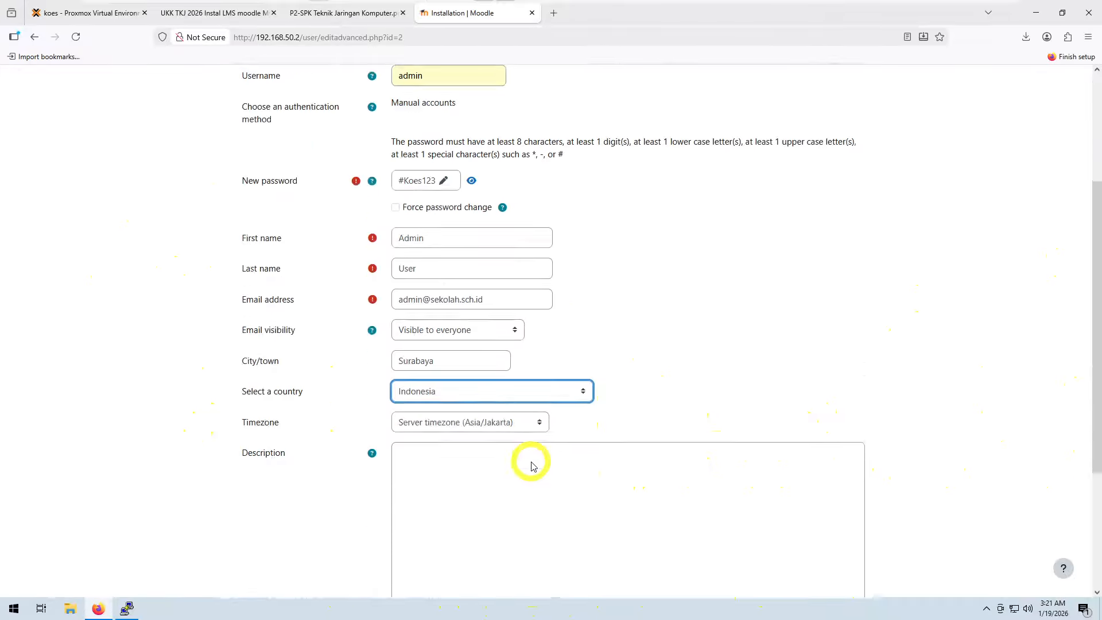
scroll(532, 466, down, 1)
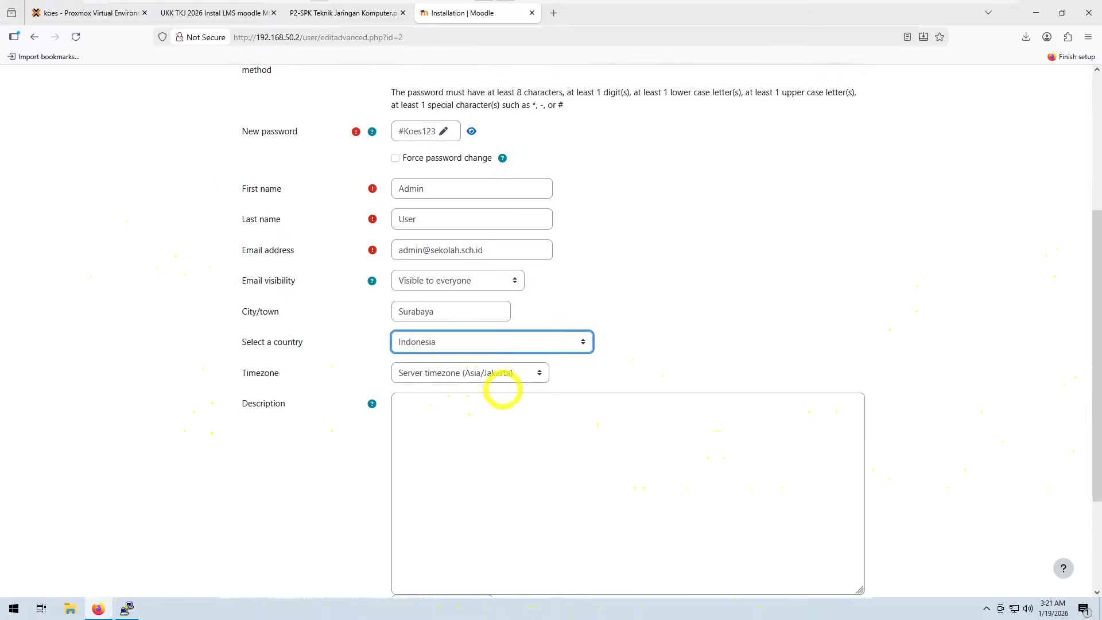
scroll(503, 390, down, 3)
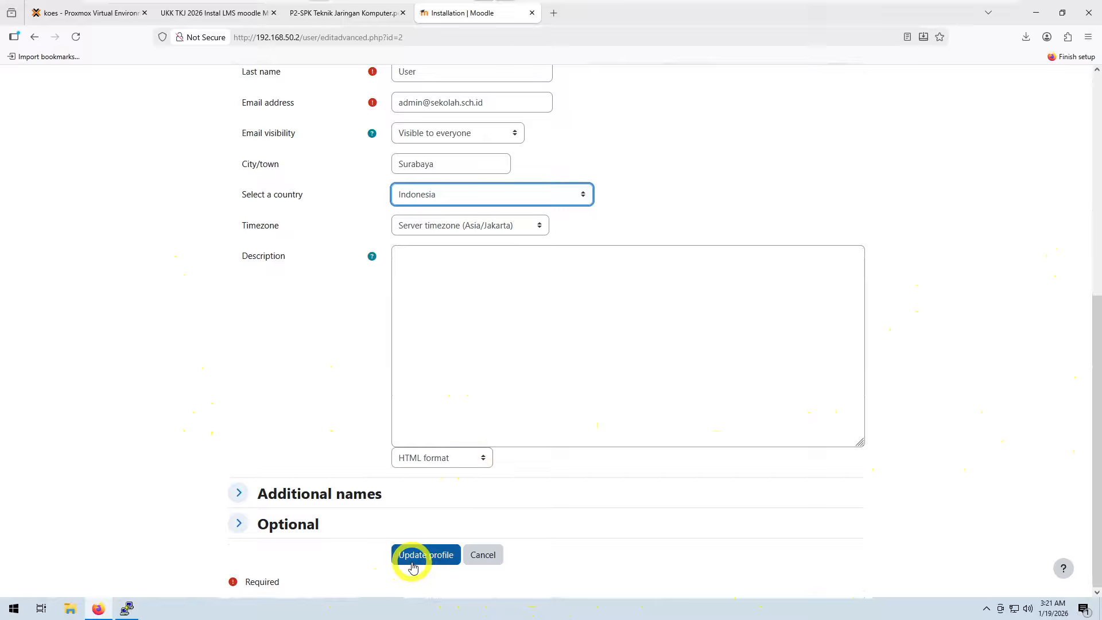
scroll(479, 479, up, 8)
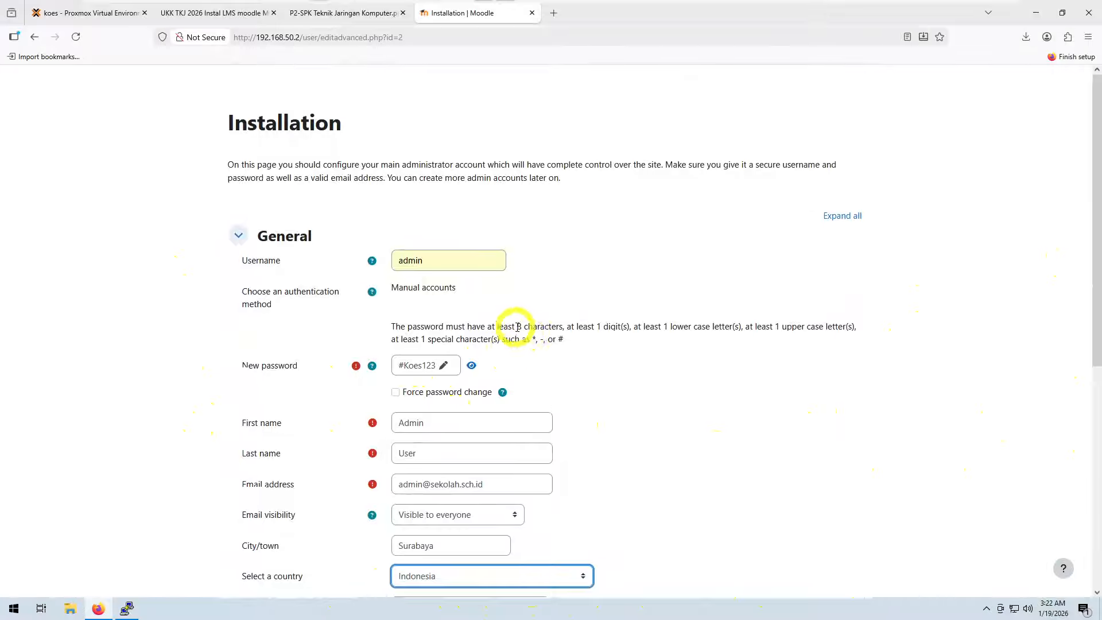
drag(517, 327, 545, 329)
click(589, 348)
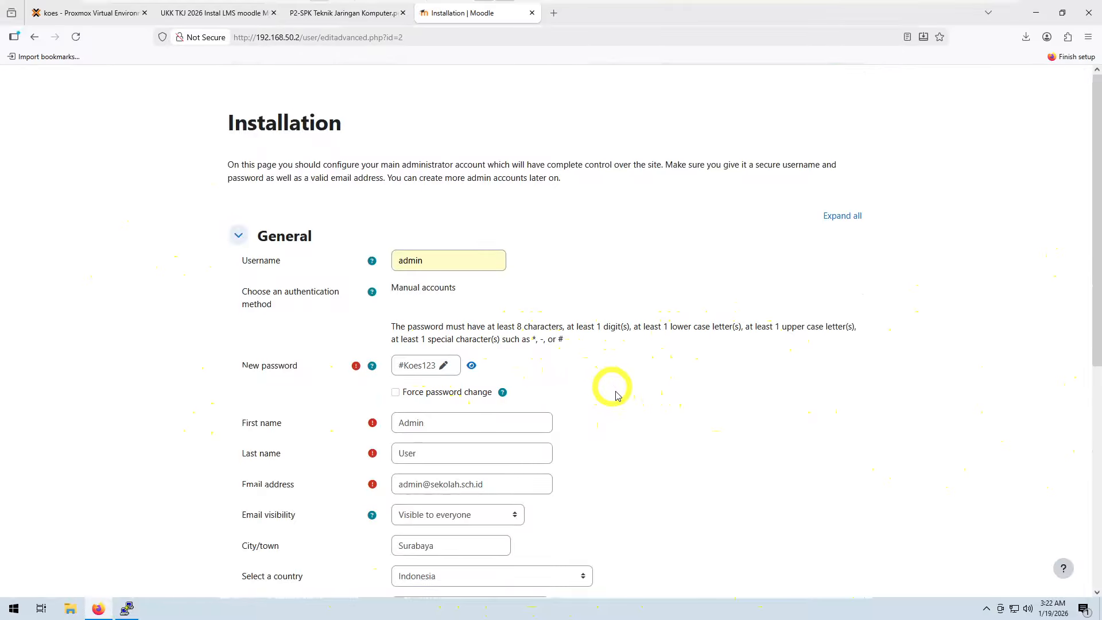
scroll(616, 395, down, 7)
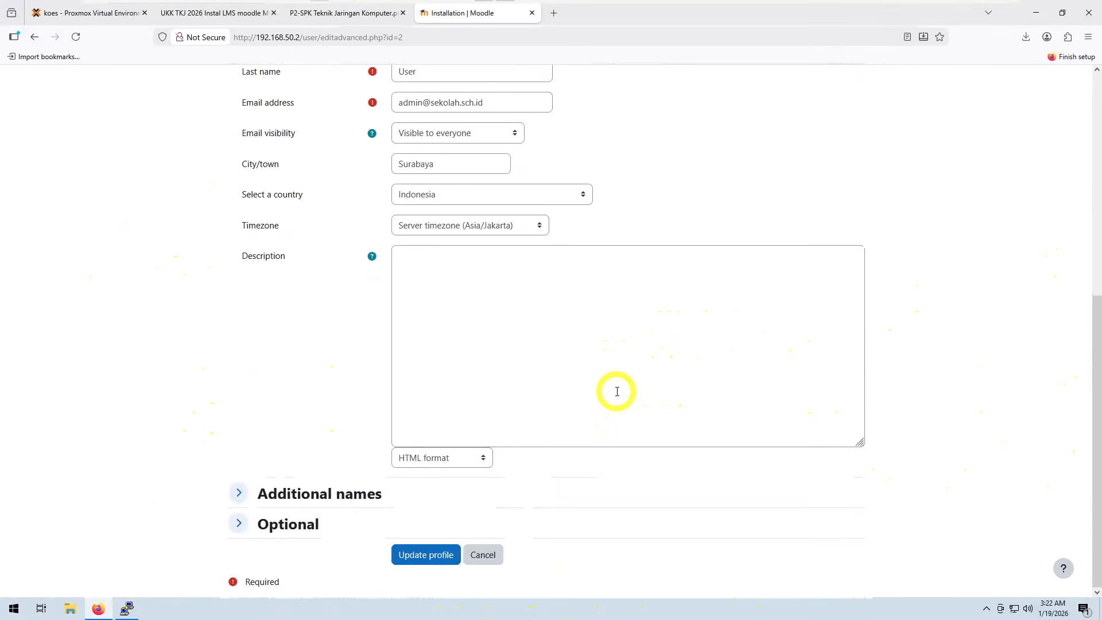
Step: Save the administrator profile with Update profile
click(431, 558)
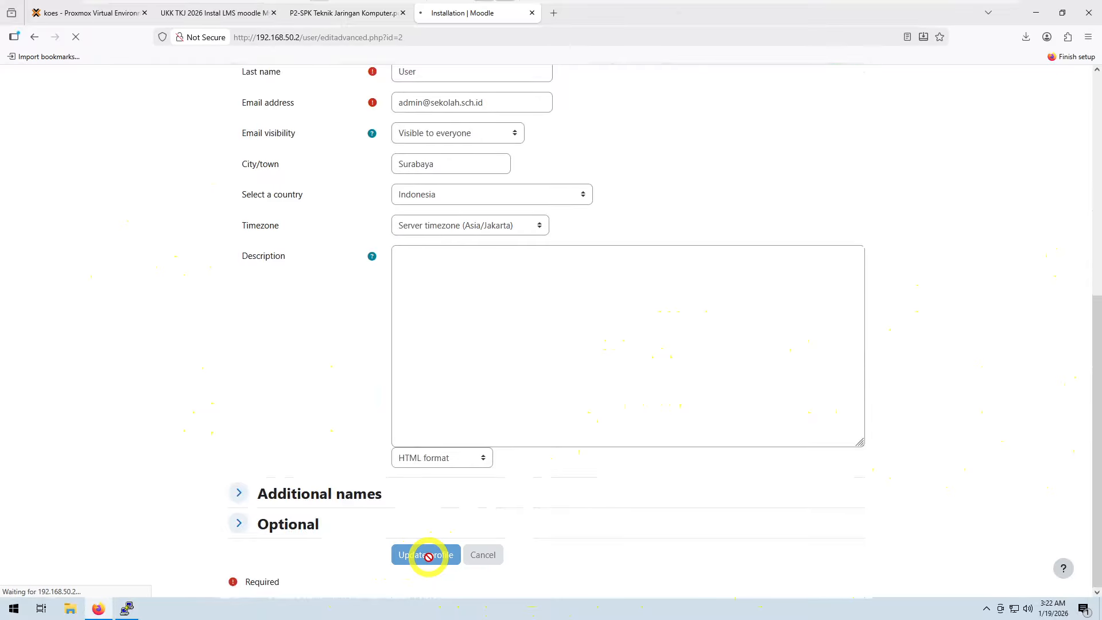
scroll(484, 278, up, 2)
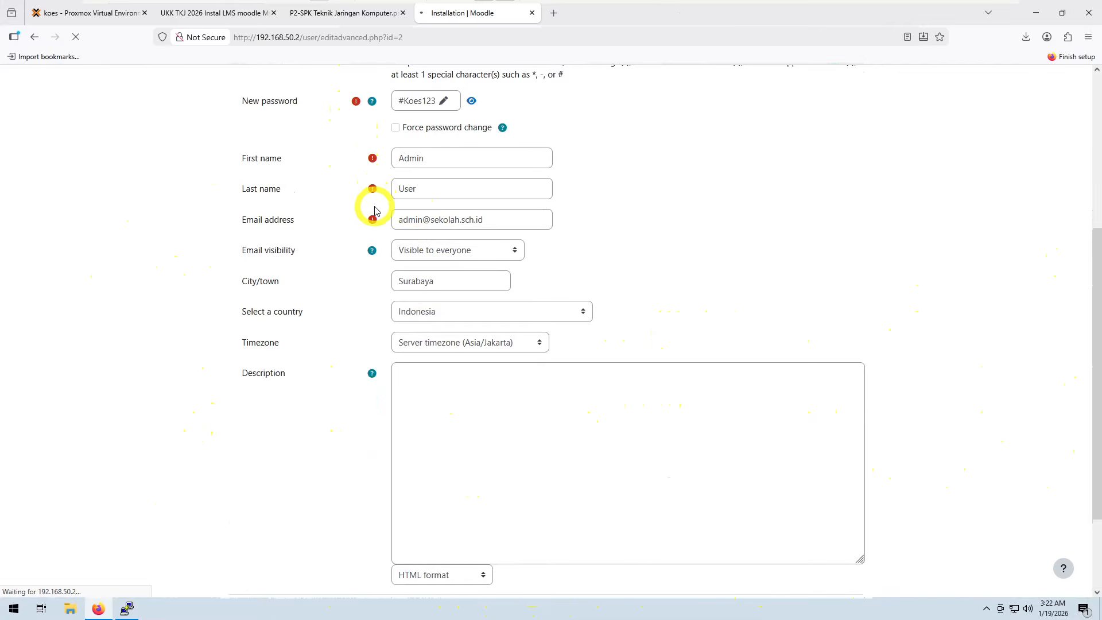
scroll(371, 203, up, 3)
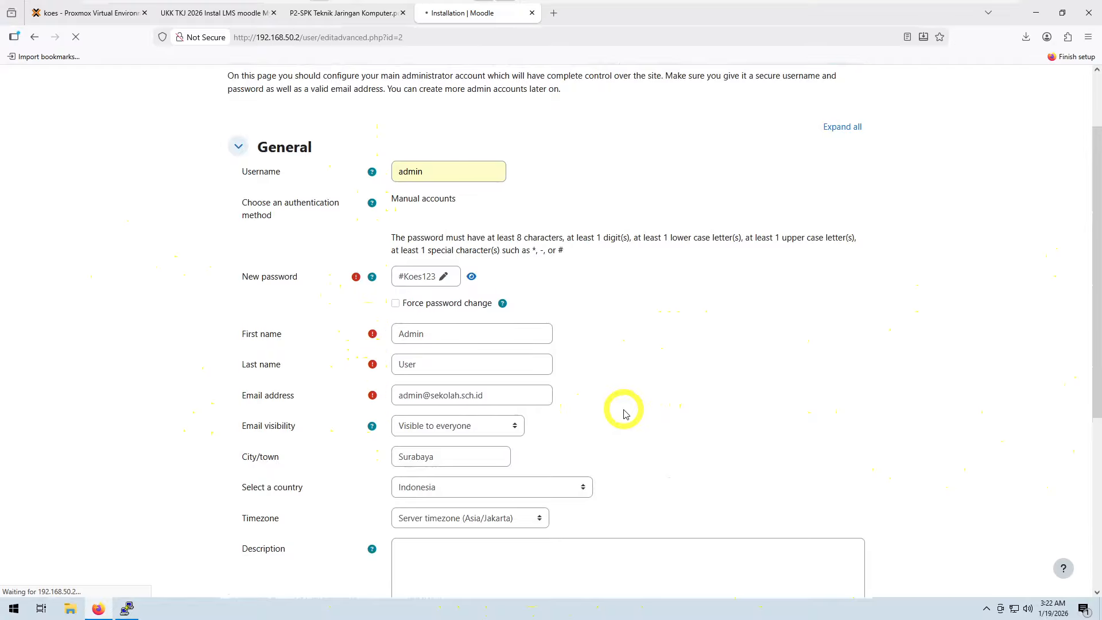
scroll(624, 413, down, 5)
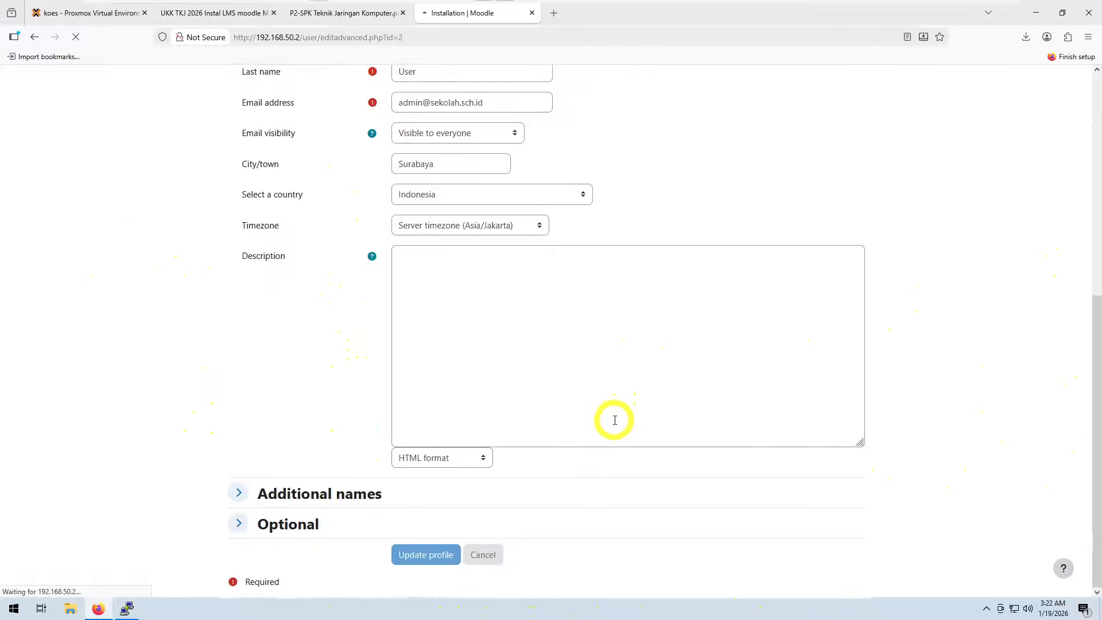
scroll(614, 420, up, 4)
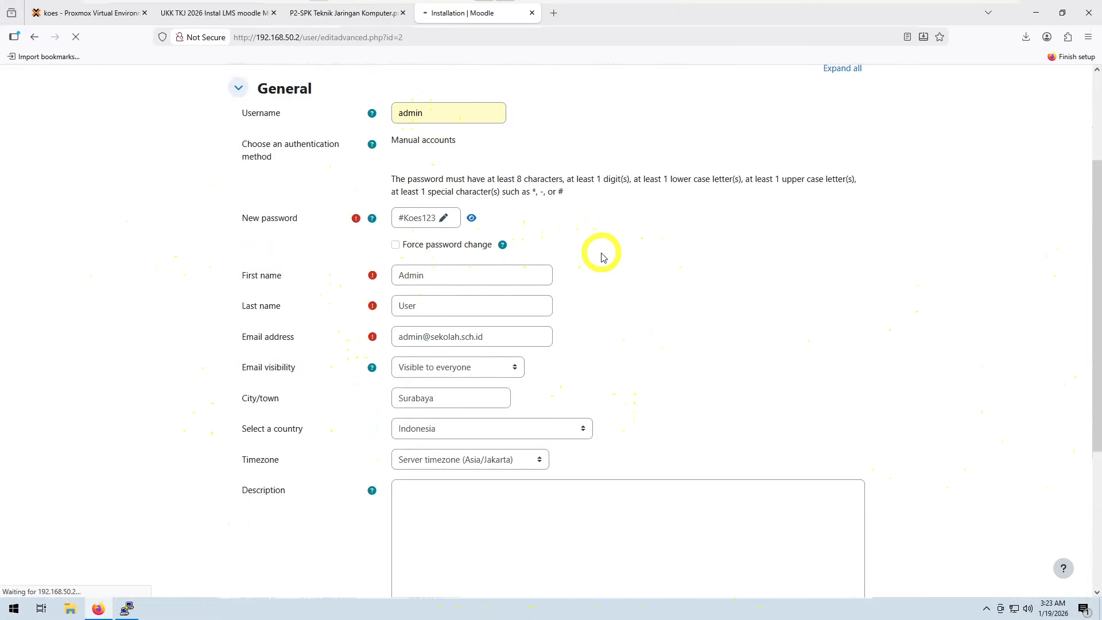
scroll(601, 257, down, 4)
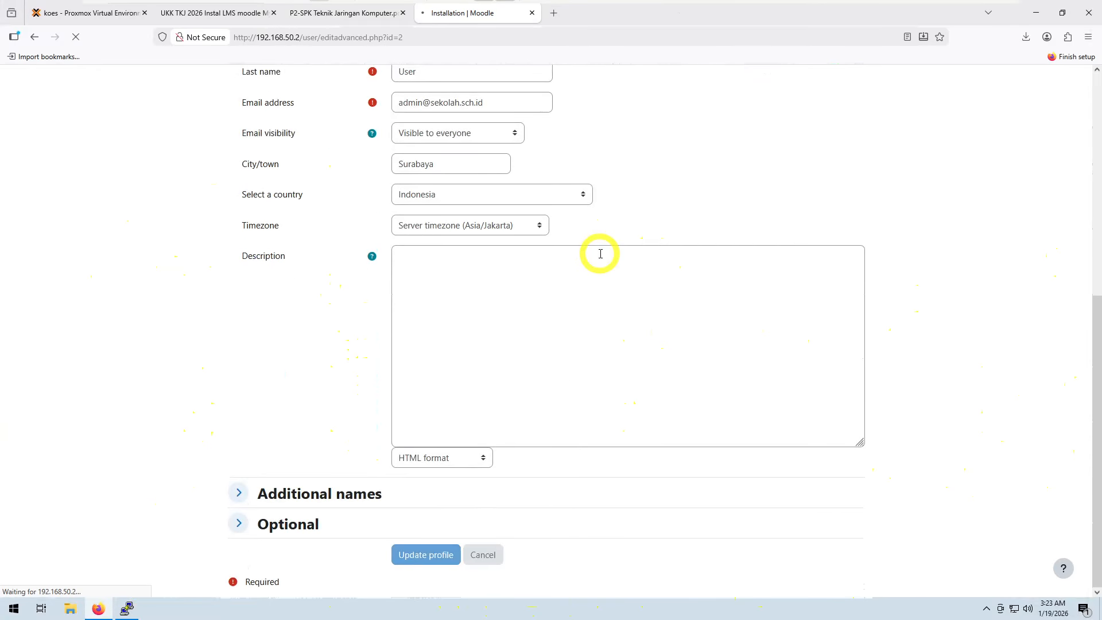
scroll(600, 254, up, 3)
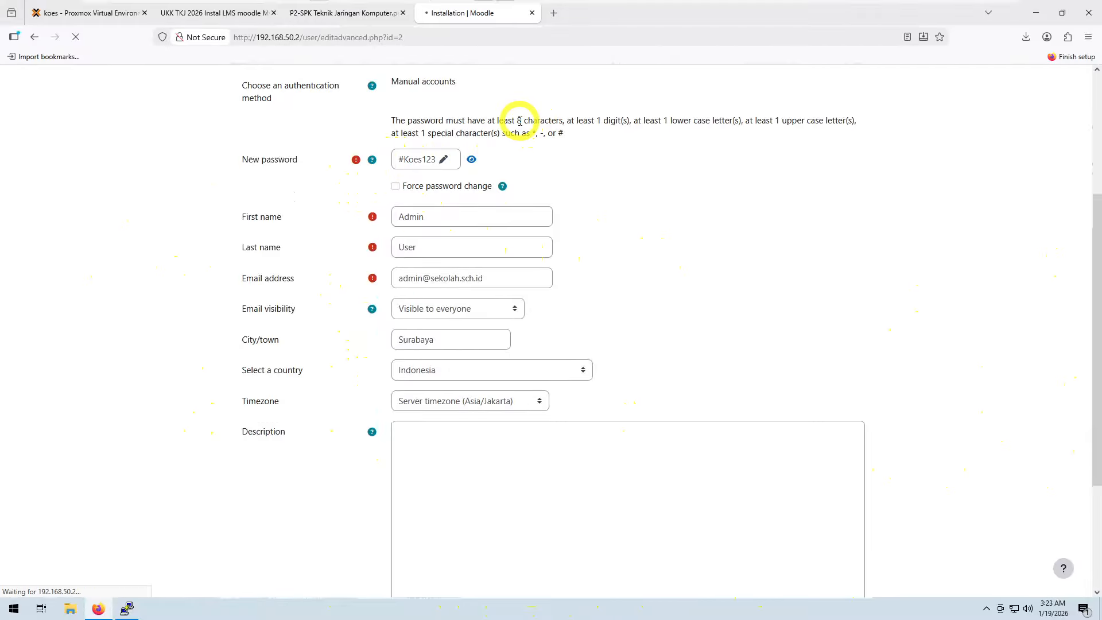
drag(521, 120, 563, 123)
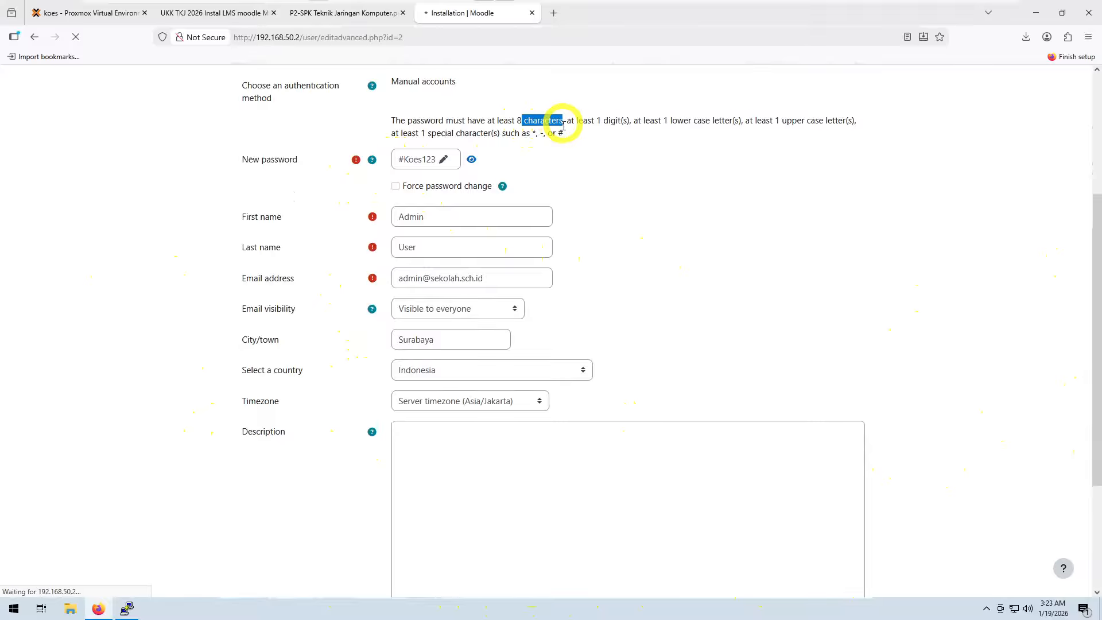
click(613, 221)
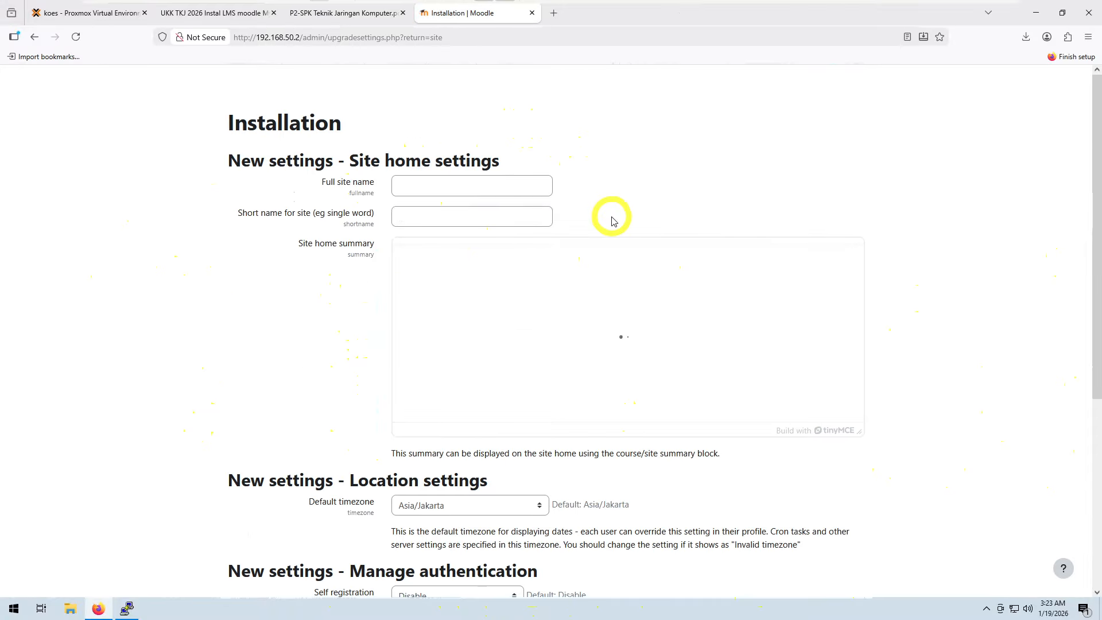
Step: Set both the full site name and the short name for the site to moodle
click(438, 184)
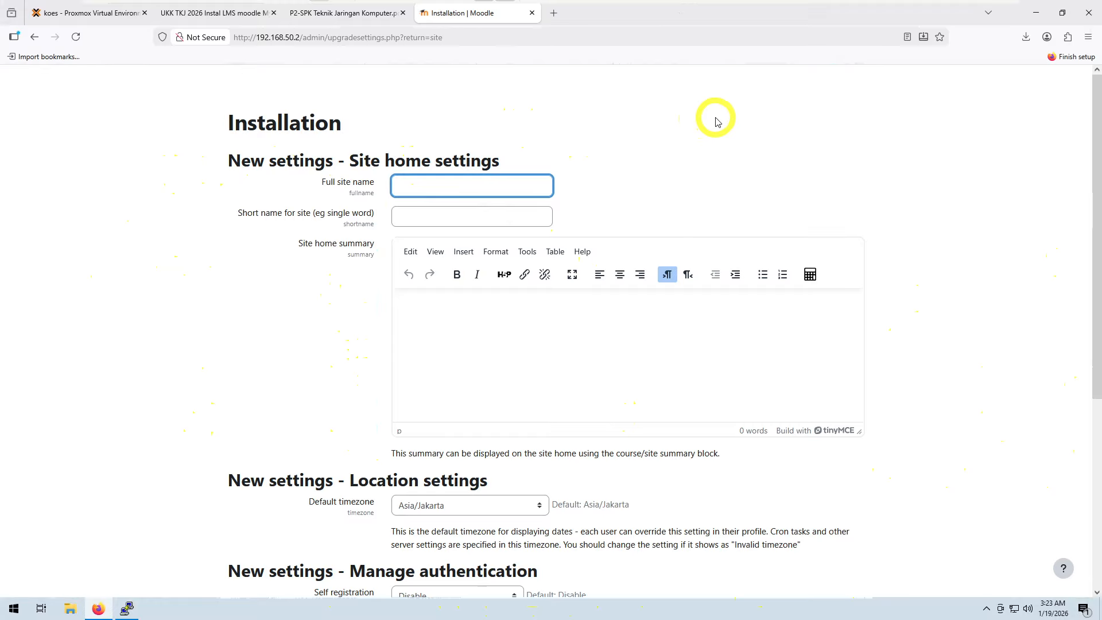
text(moodle)
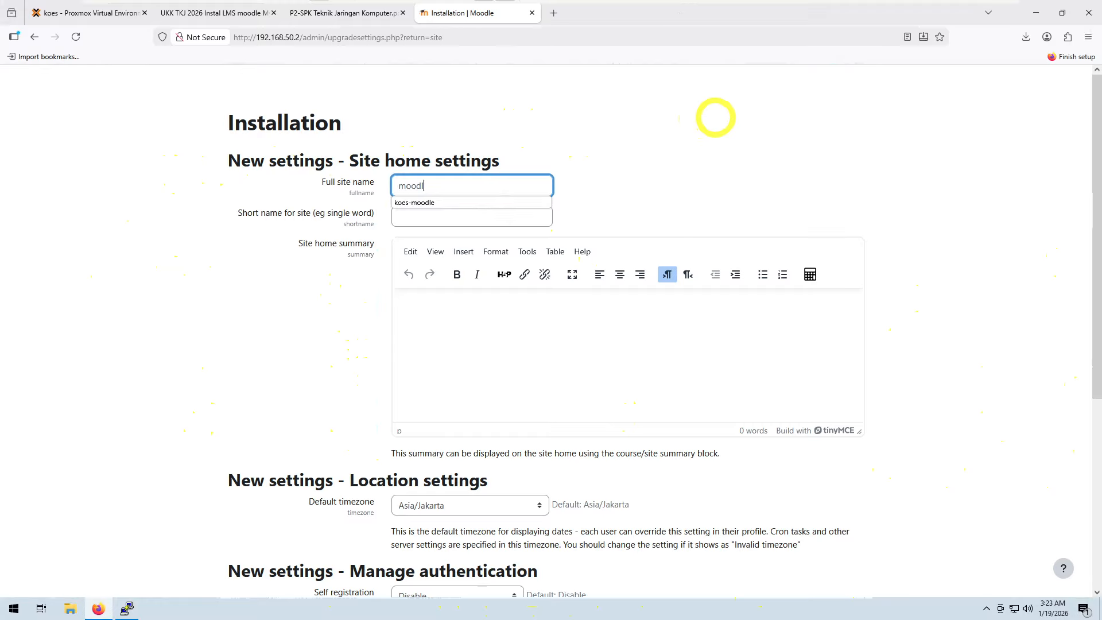
click(466, 222)
text(moodle)
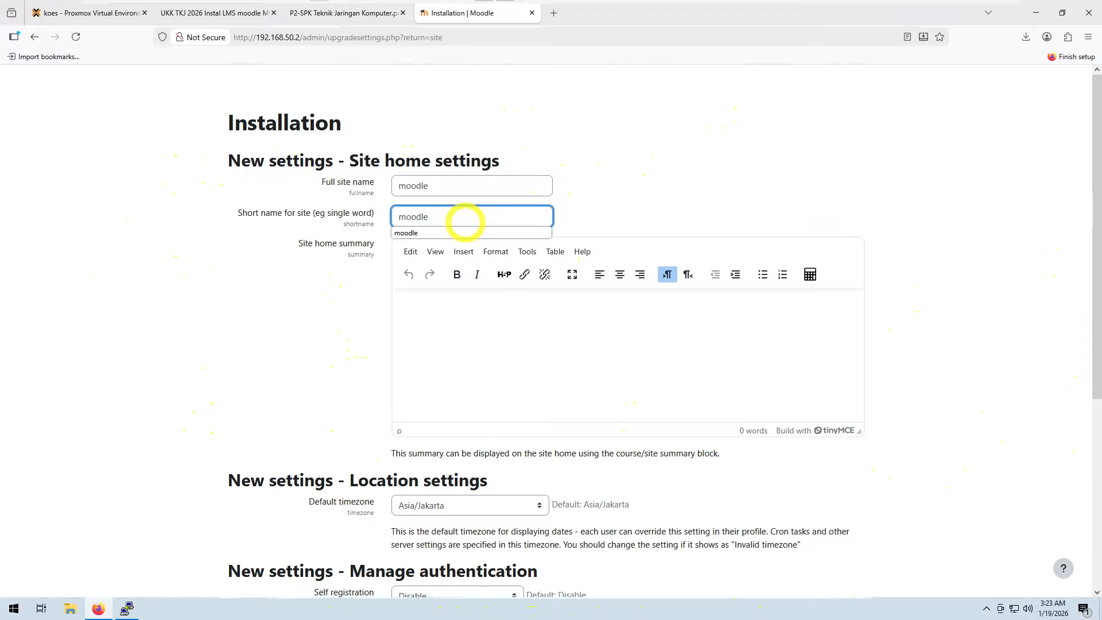
click(776, 138)
Step: Set the support email to the administrator's e-mail address and save the new site settings
scroll(776, 138, down, 5)
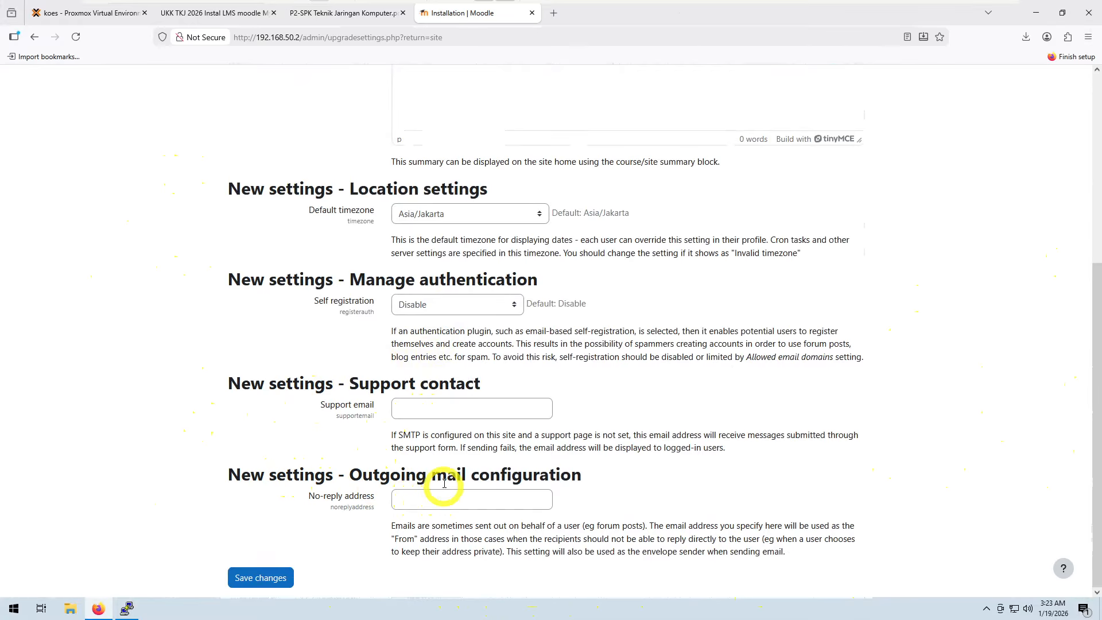
click(423, 409)
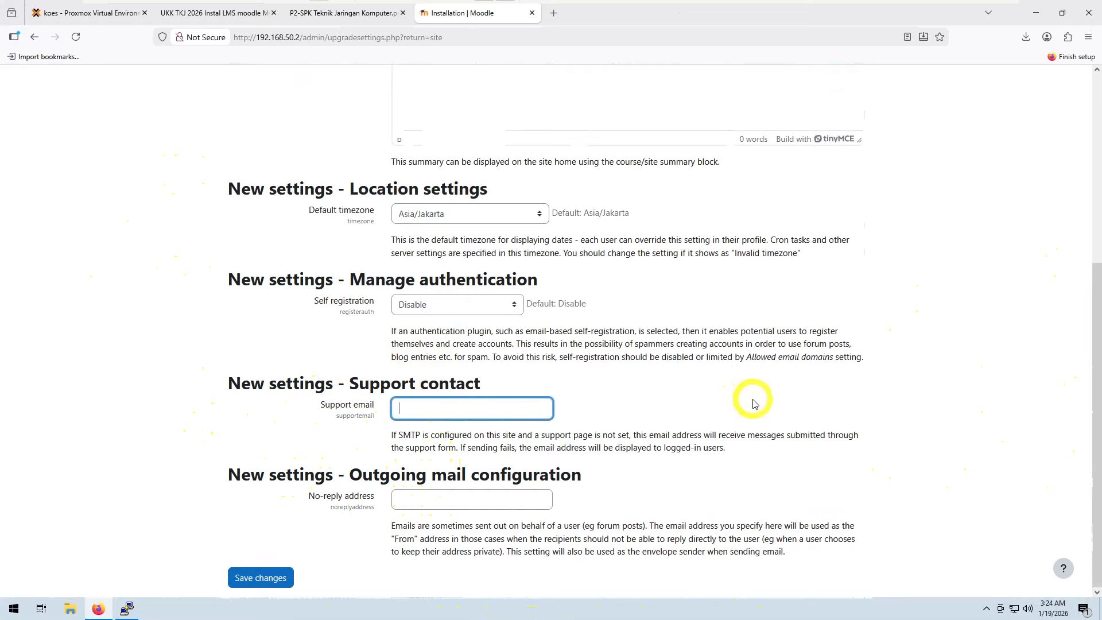
text(ko)
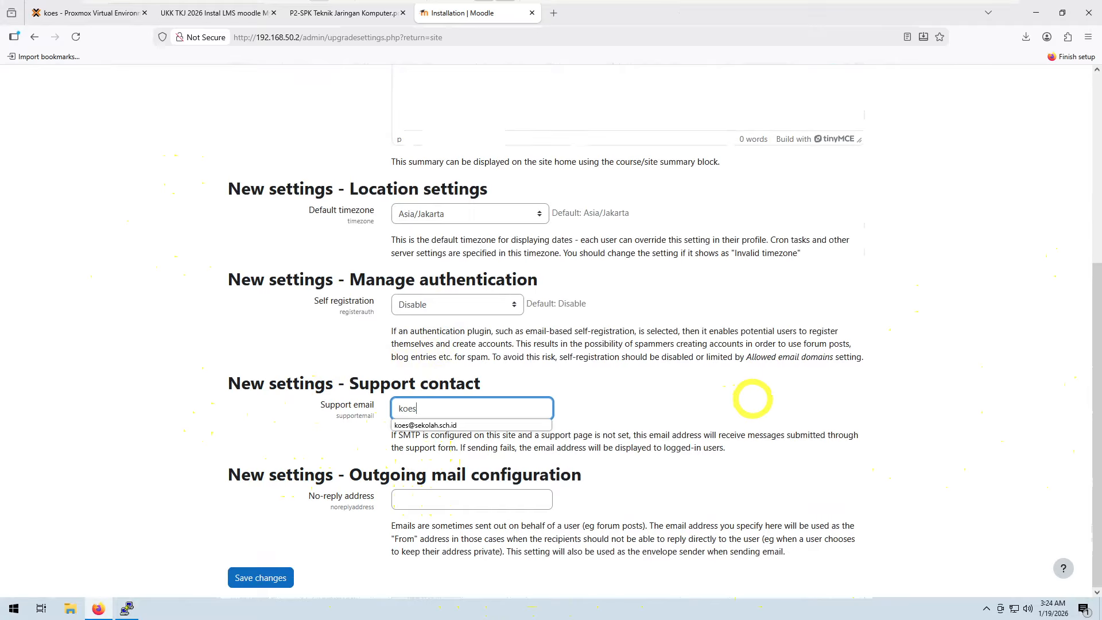
text(es)
click(456, 425)
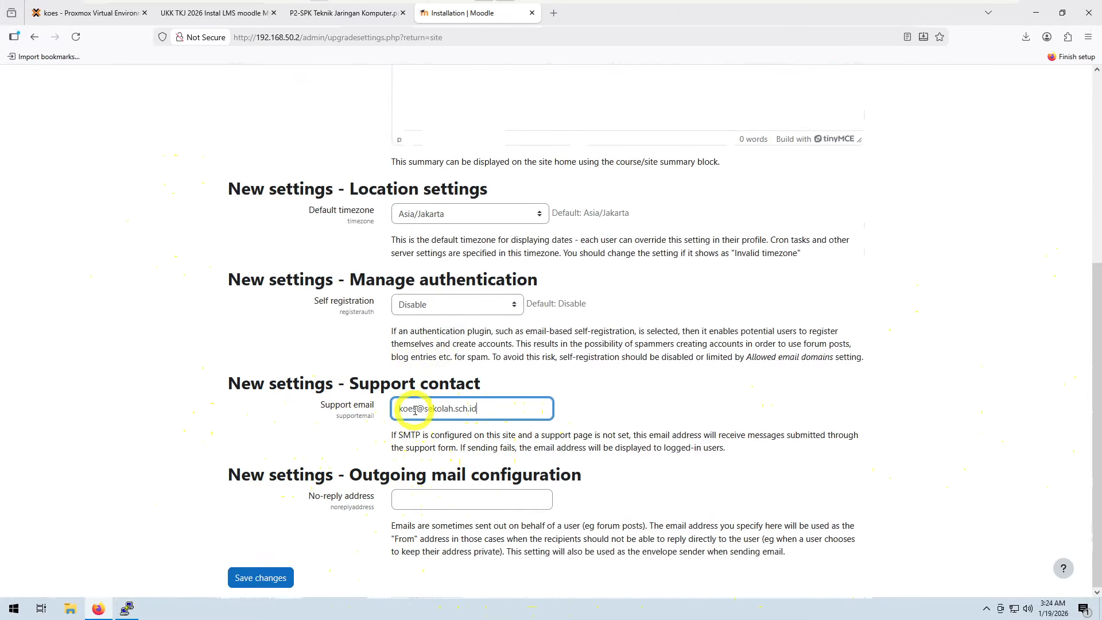
drag(414, 410, 399, 409)
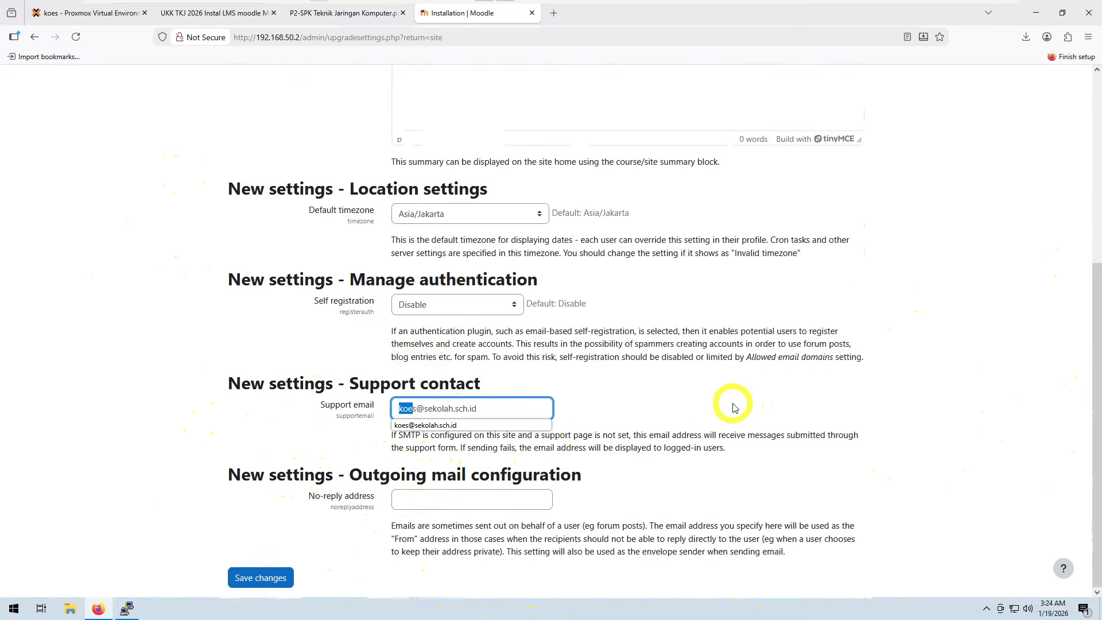
key(BackSpace)
text(admin)
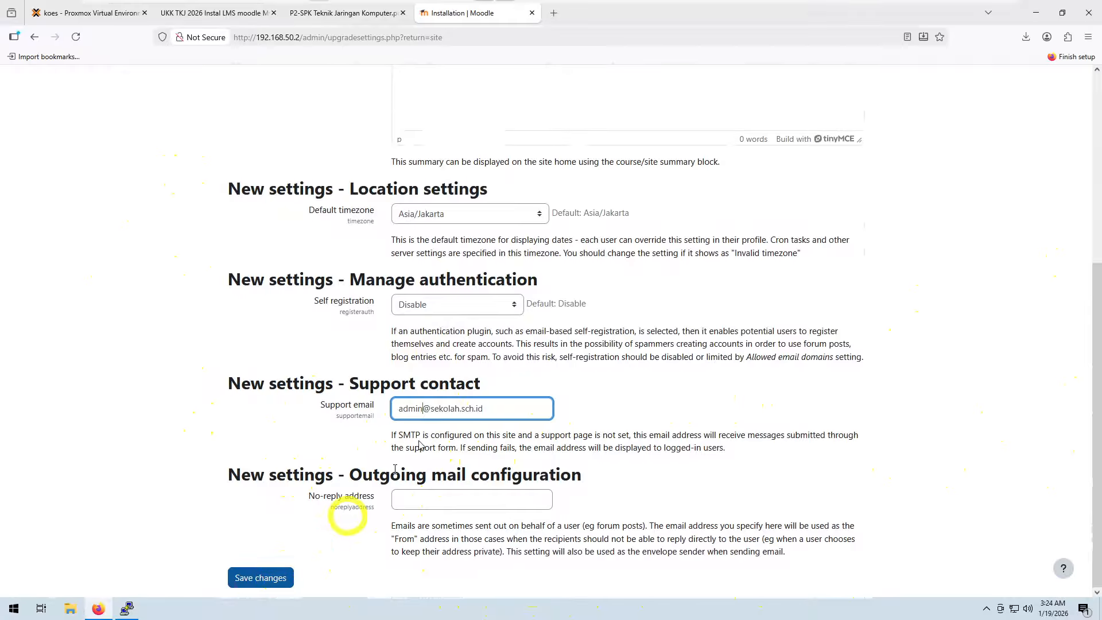
click(257, 580)
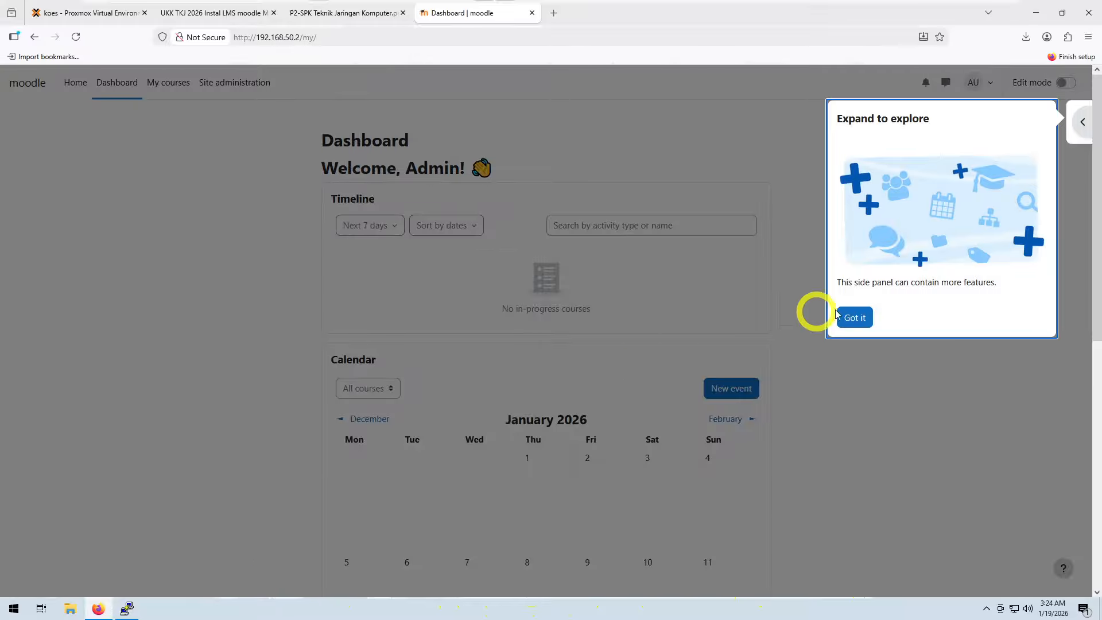
Step: Dismiss the side panel introduction on the new dashboard
click(1082, 122)
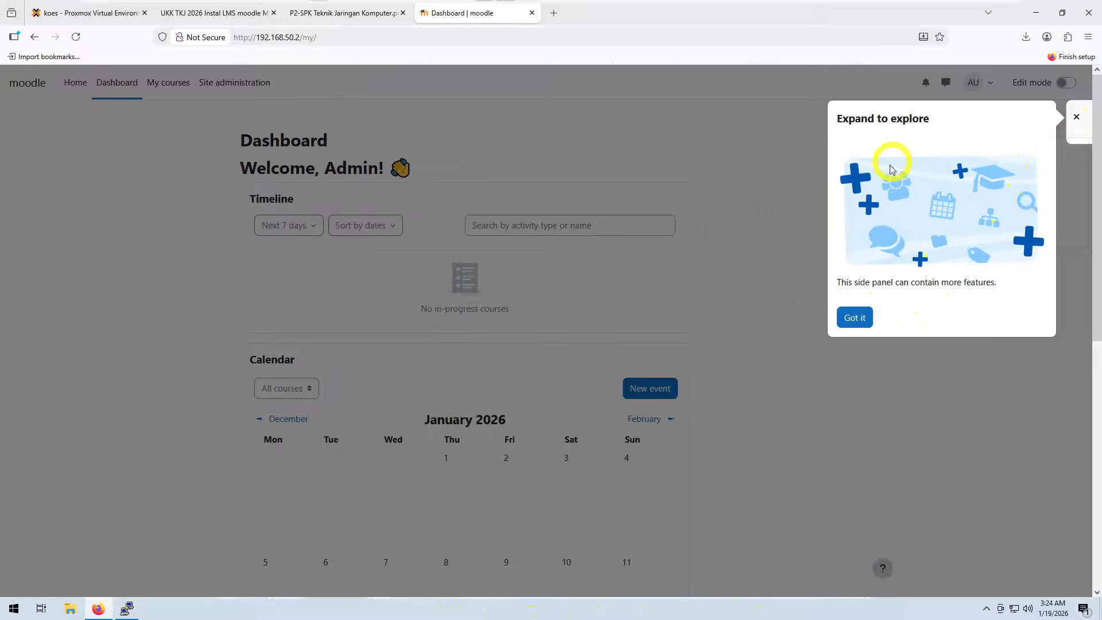
click(1076, 117)
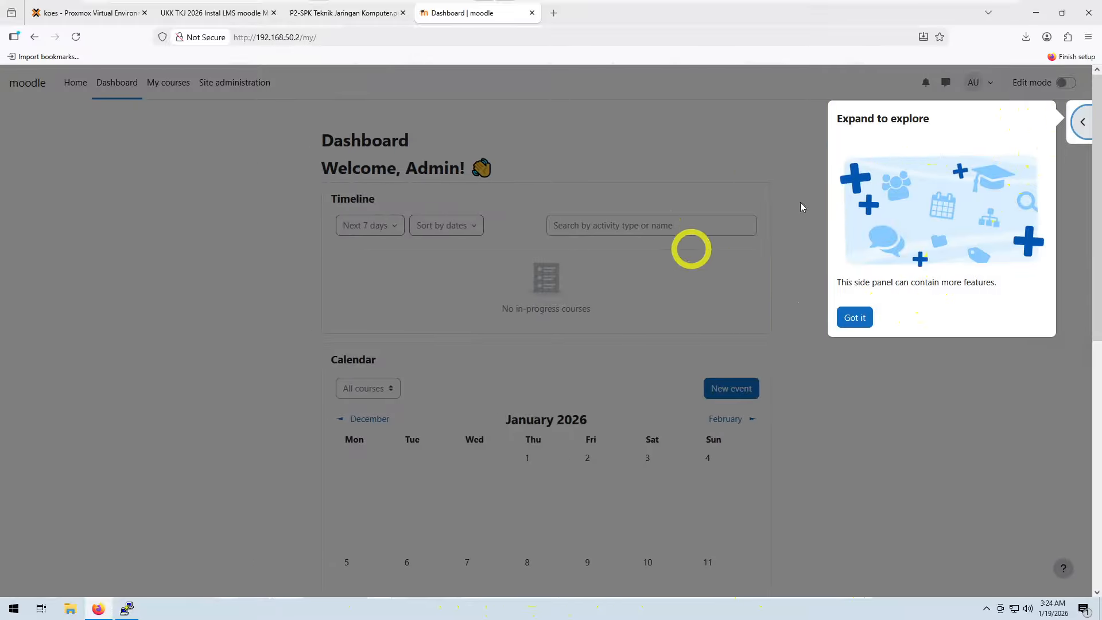
click(861, 316)
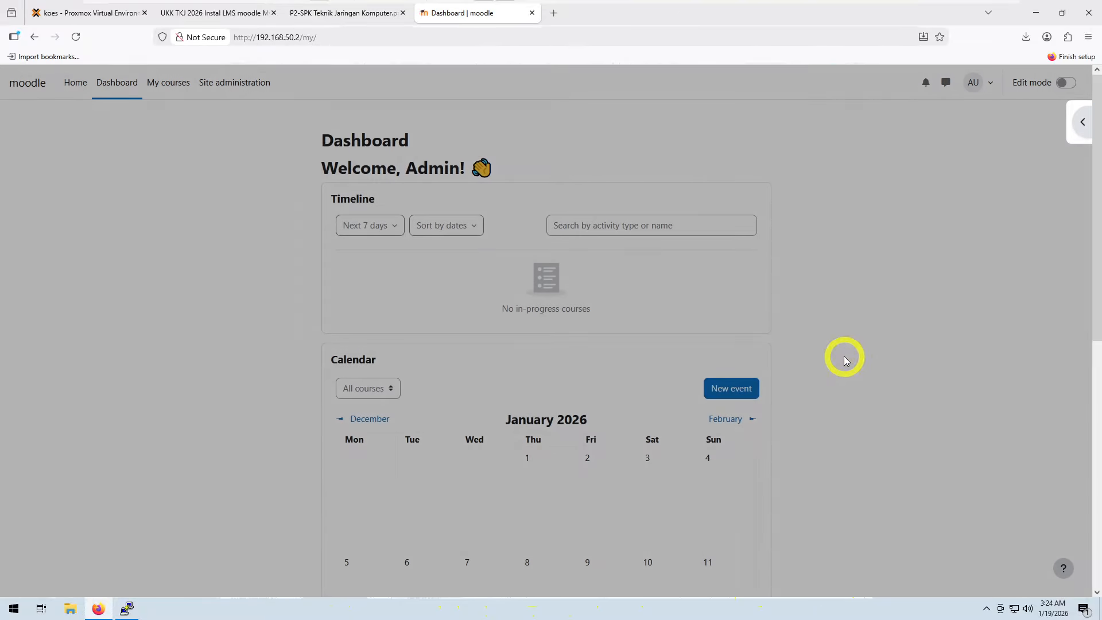
scroll(845, 360, down, 5)
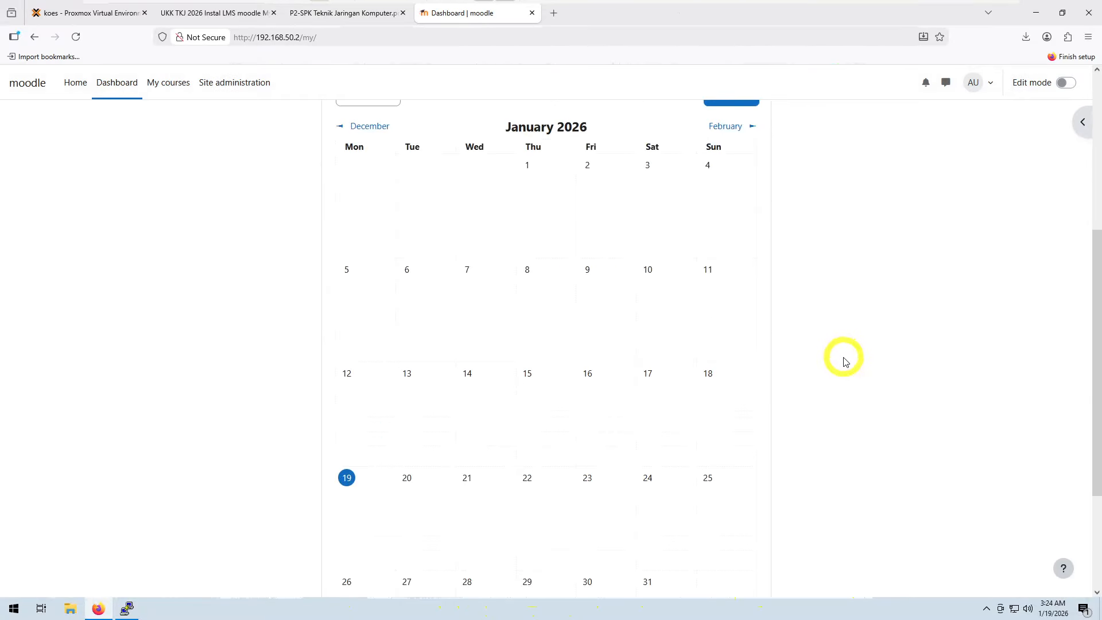
scroll(845, 361, down, 3)
scroll(845, 361, up, 8)
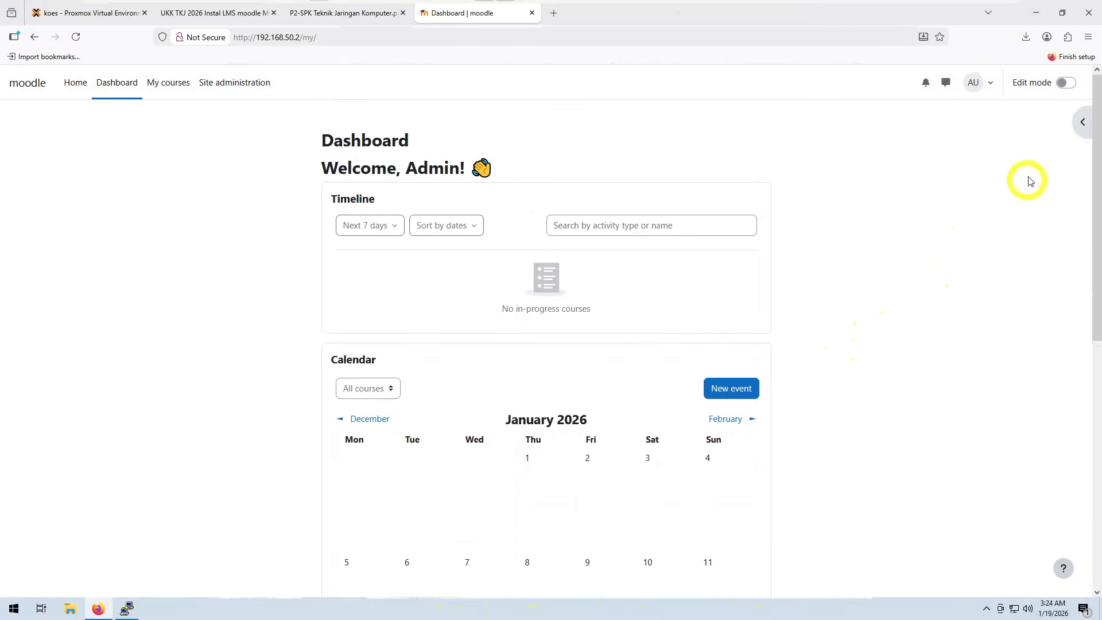
Step: Log out of the admin account and open the Moodle login page
click(989, 89)
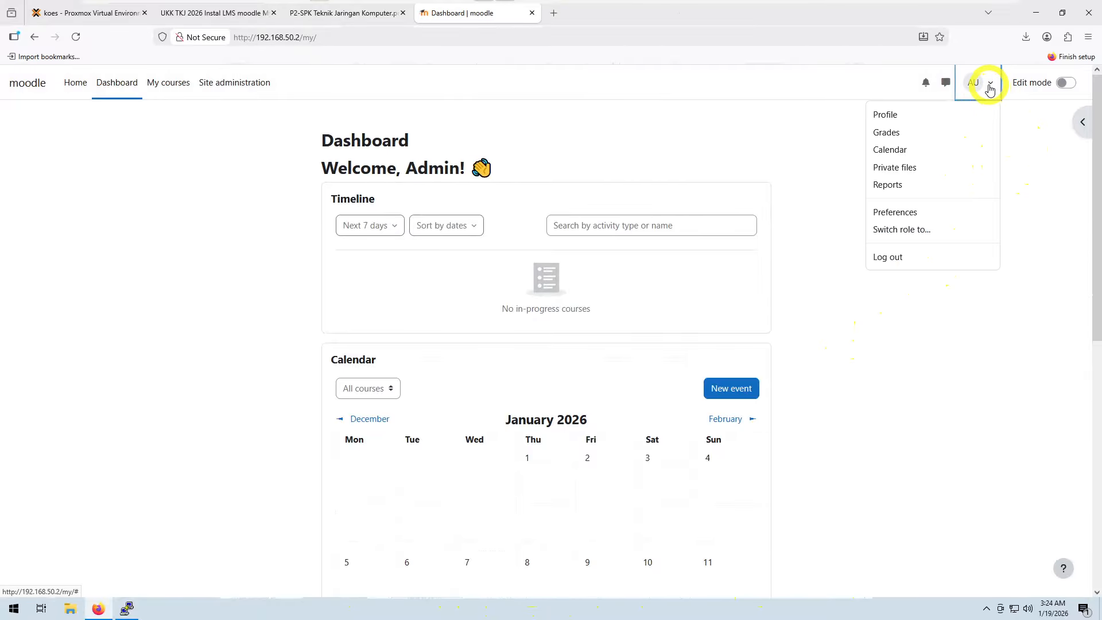
click(906, 255)
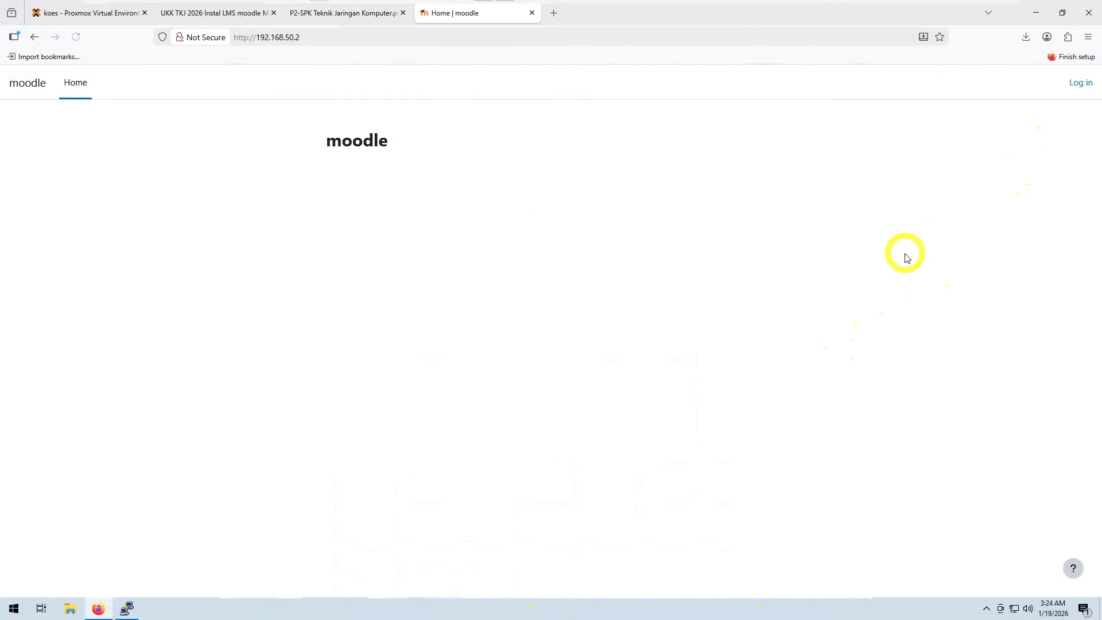
click(1080, 84)
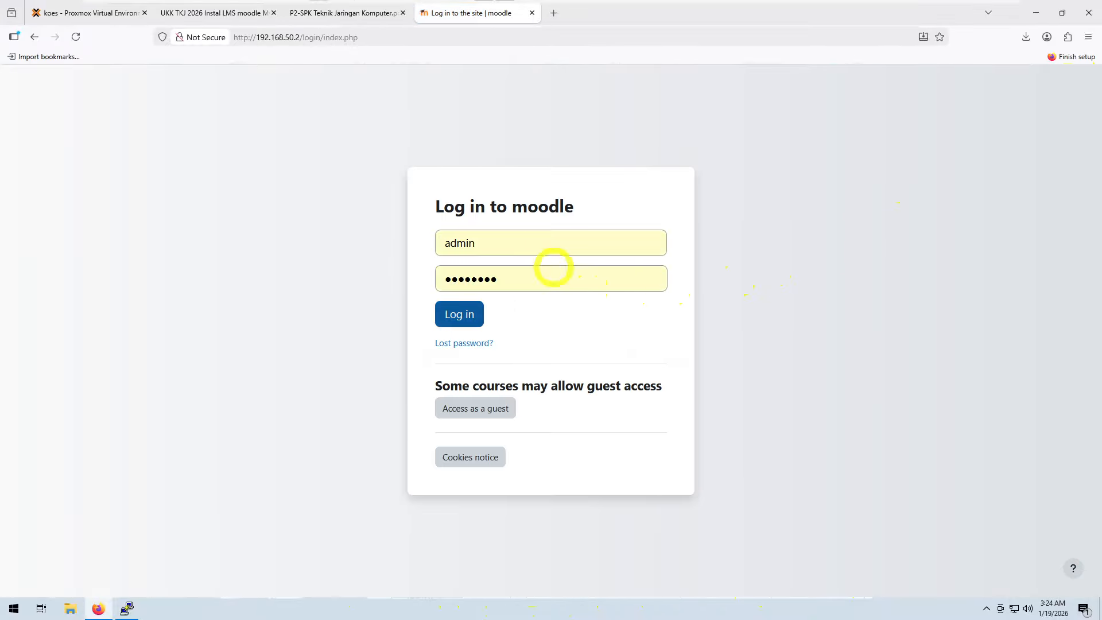